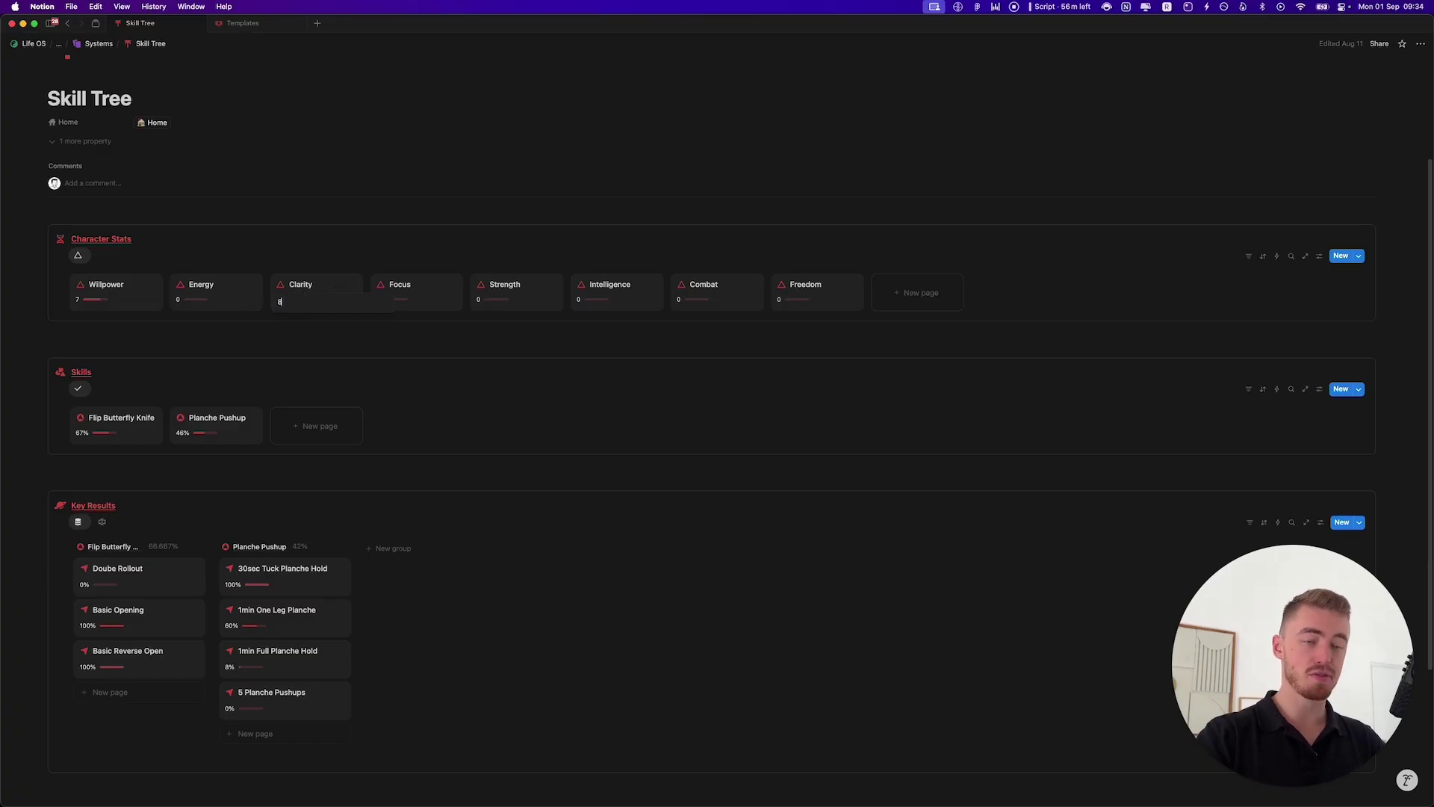
# Step: Set the Clarity stat to 8 and show Key Results as a table grouped by skill
pyautogui.write('8')
pyautogui.press('Return')
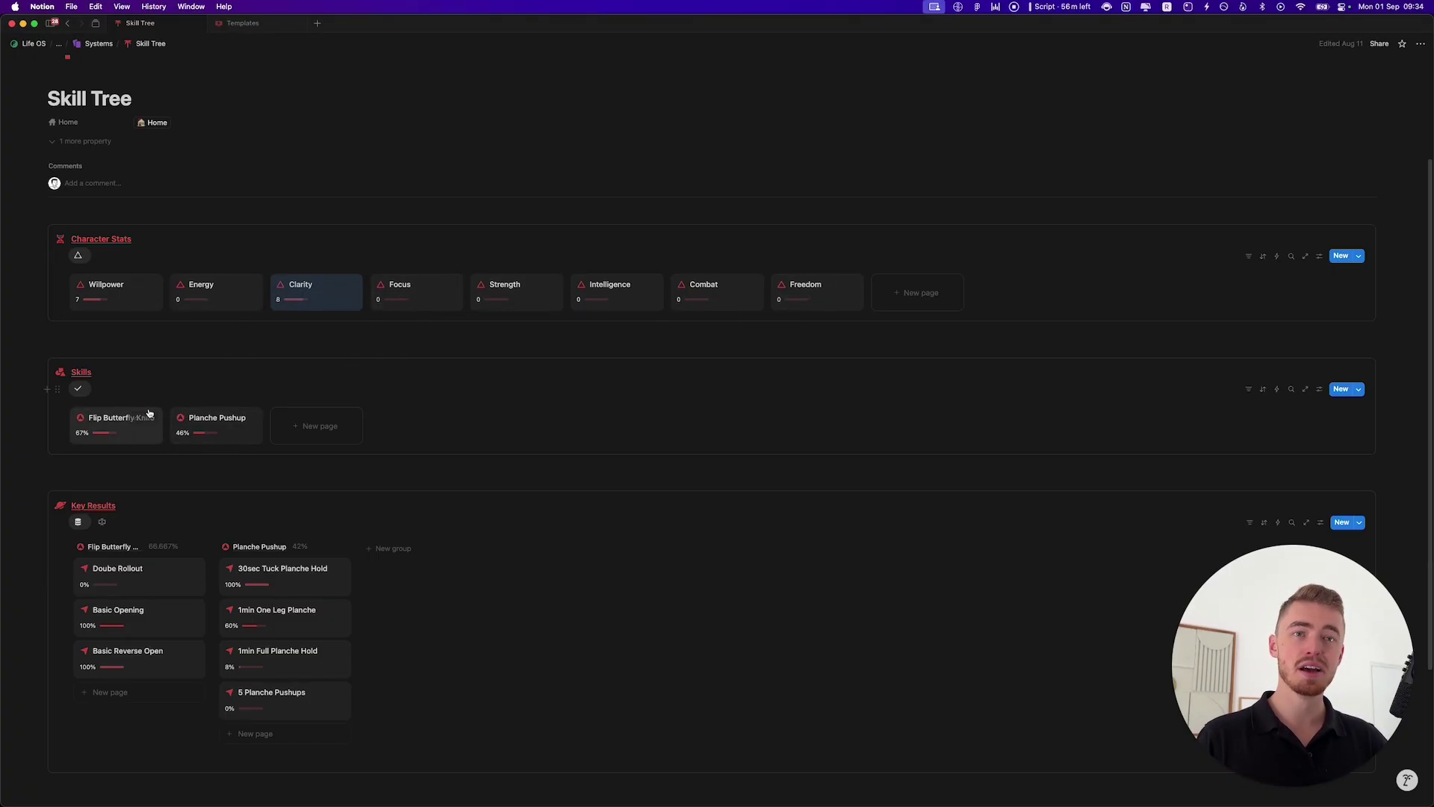
pyautogui.scroll(-4, 138, 396)
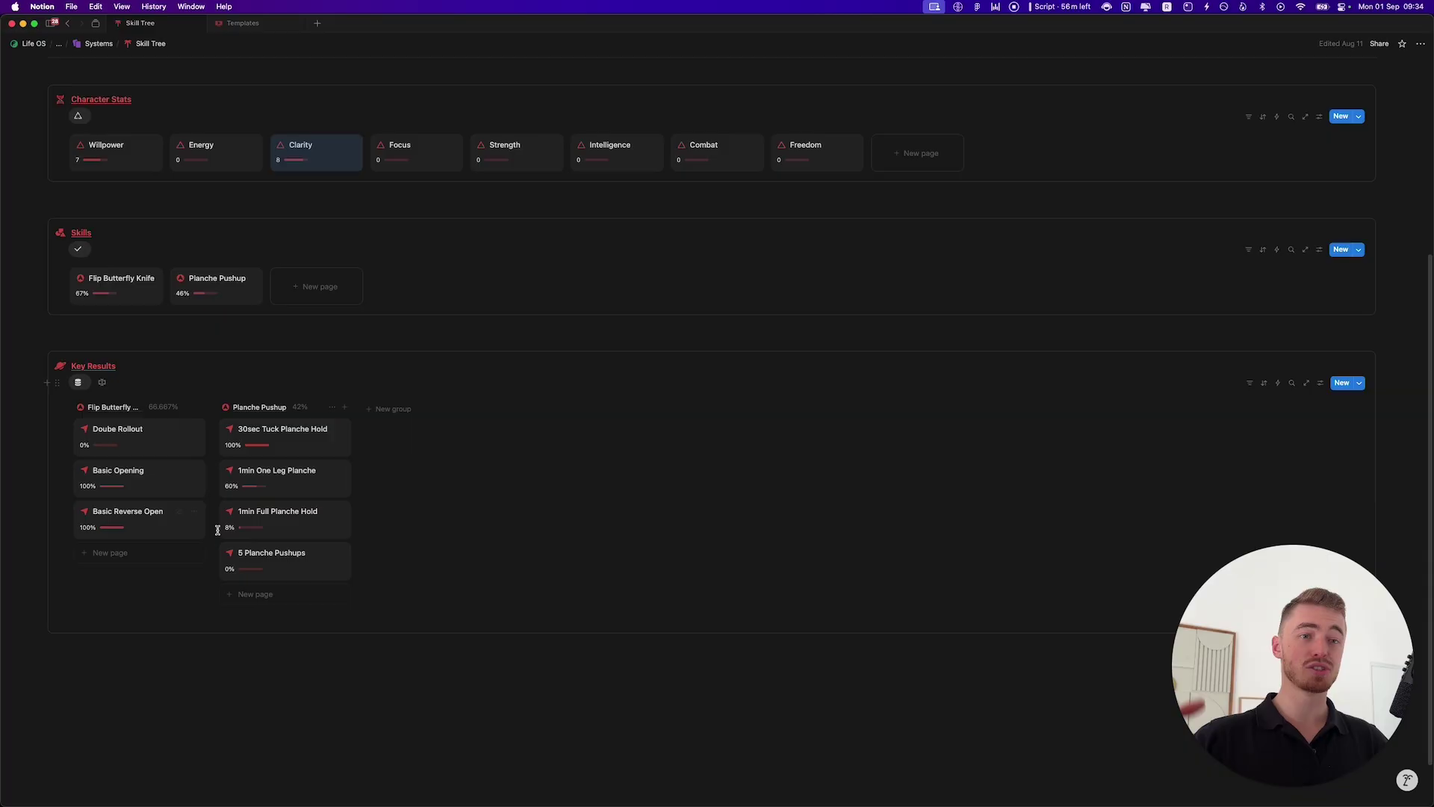
pyautogui.click(103, 383)
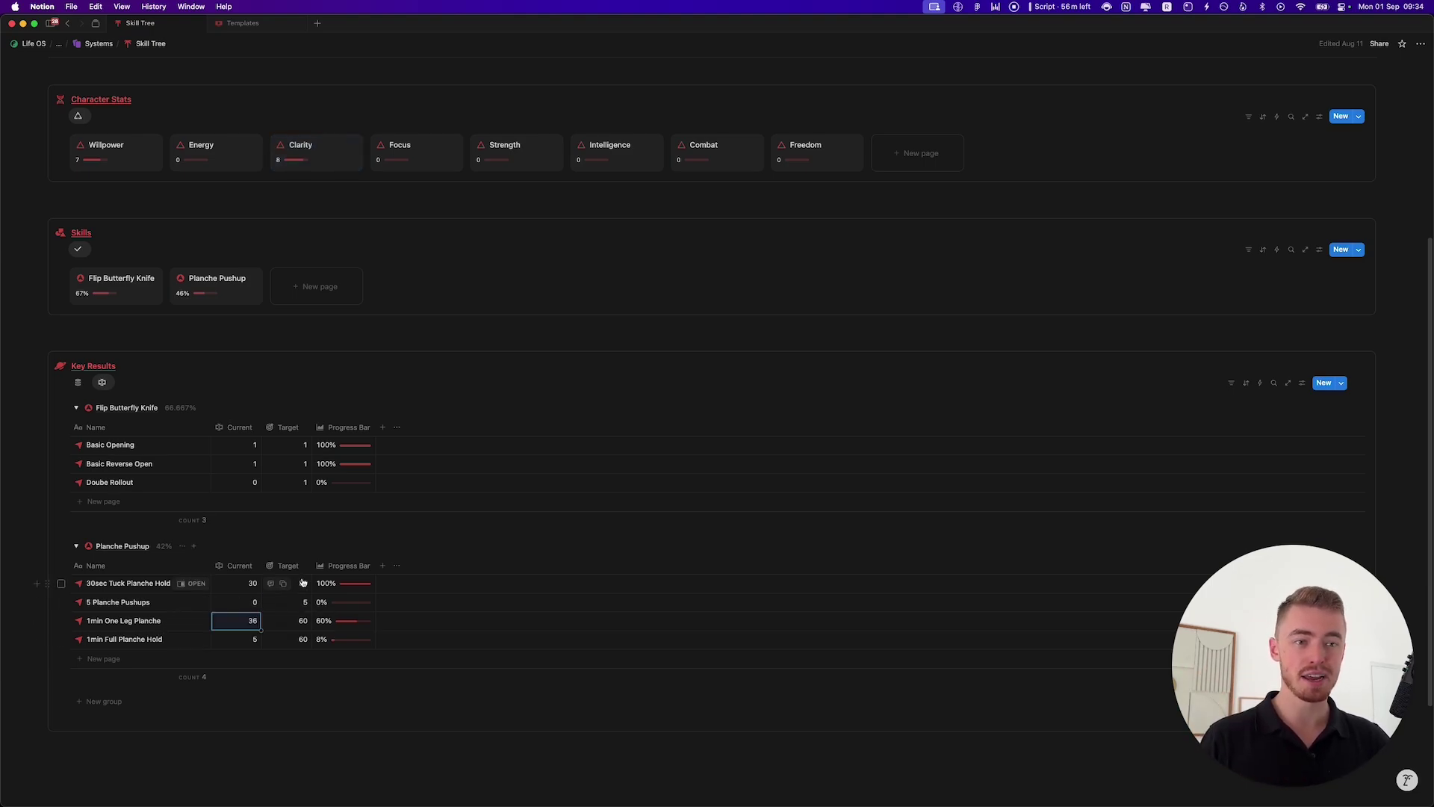
# Step: Keep 30sec Tuck Planche Hold at 30 of 30 and return Key Results to the board view
pyautogui.click(289, 585)
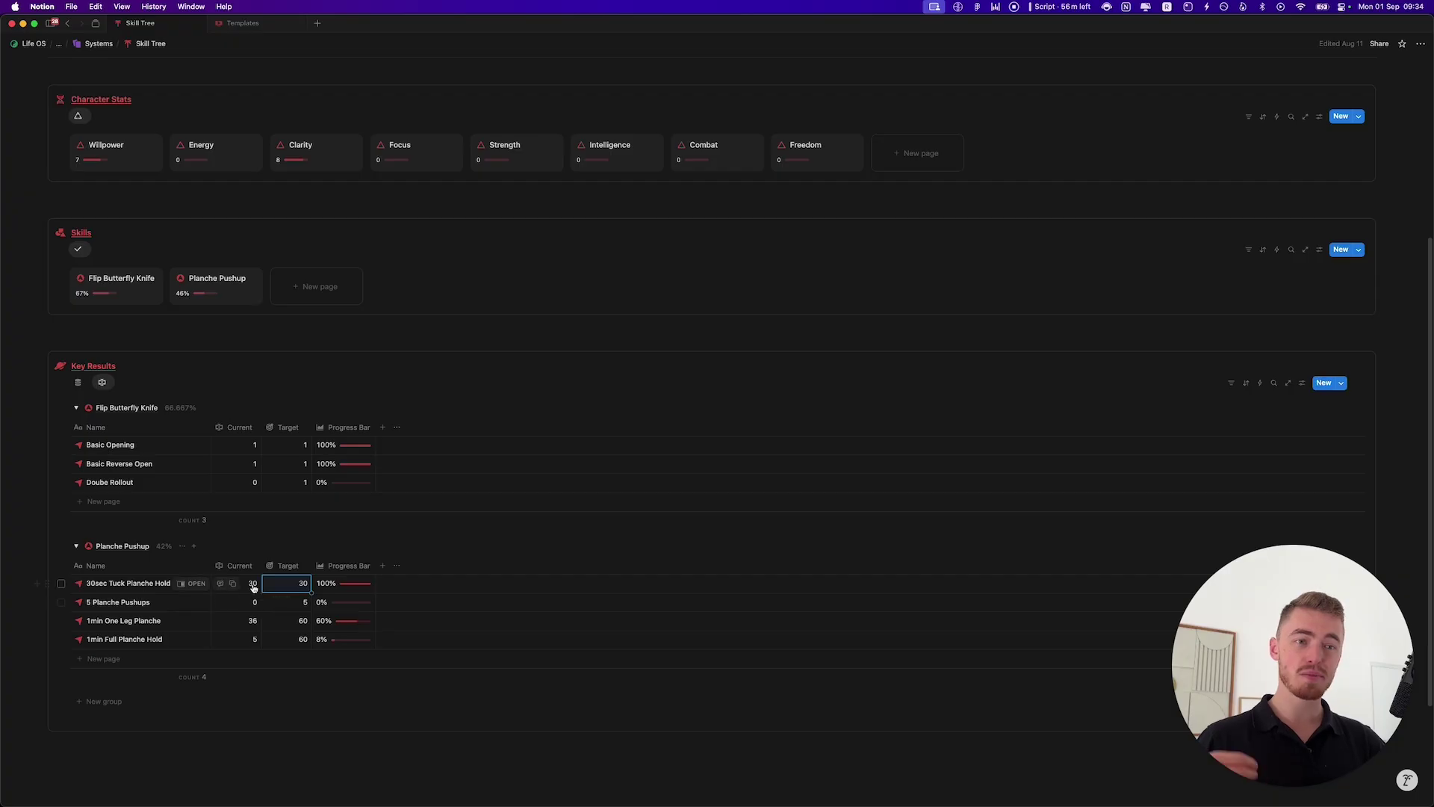
pyautogui.click(252, 583)
pyautogui.press('Return')
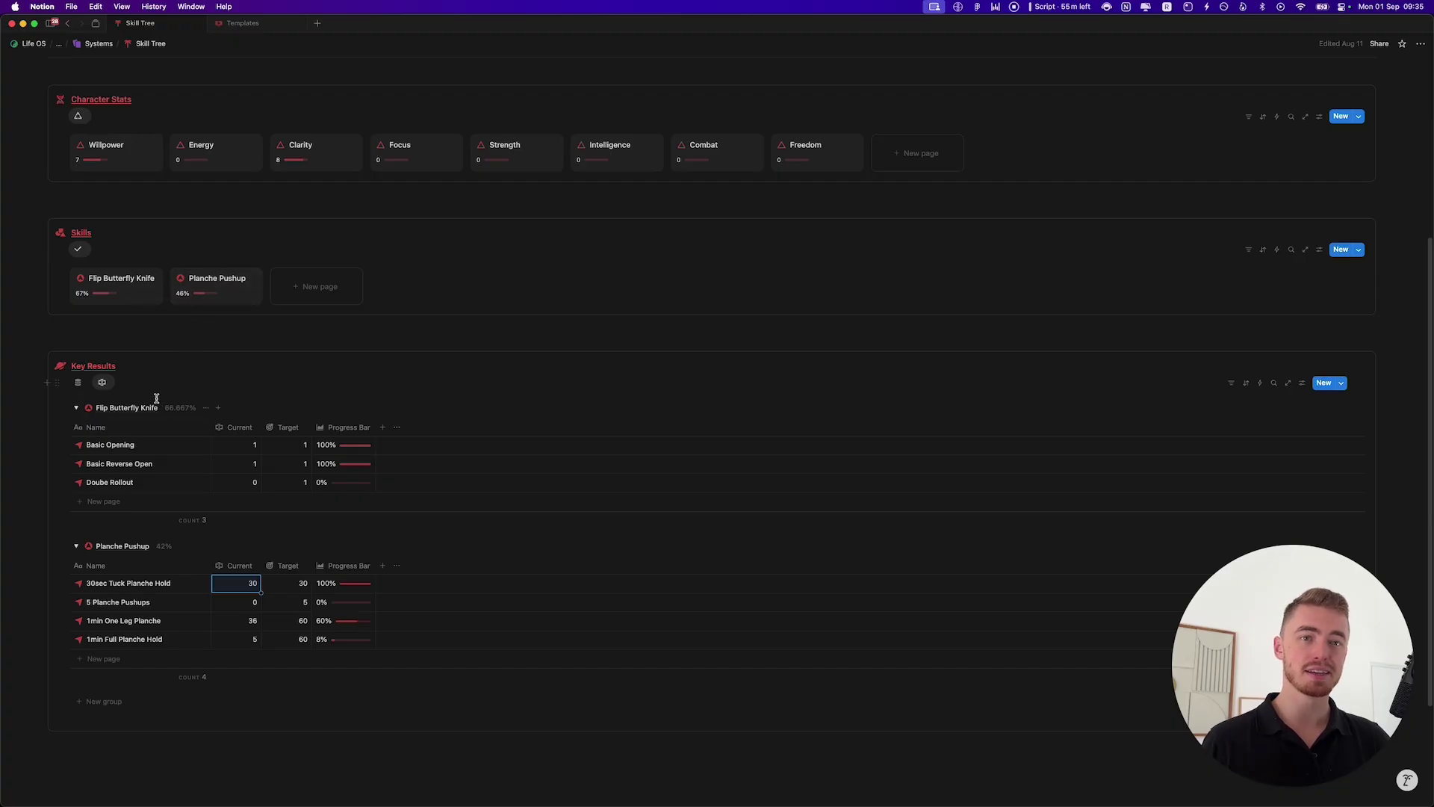
pyautogui.click(80, 383)
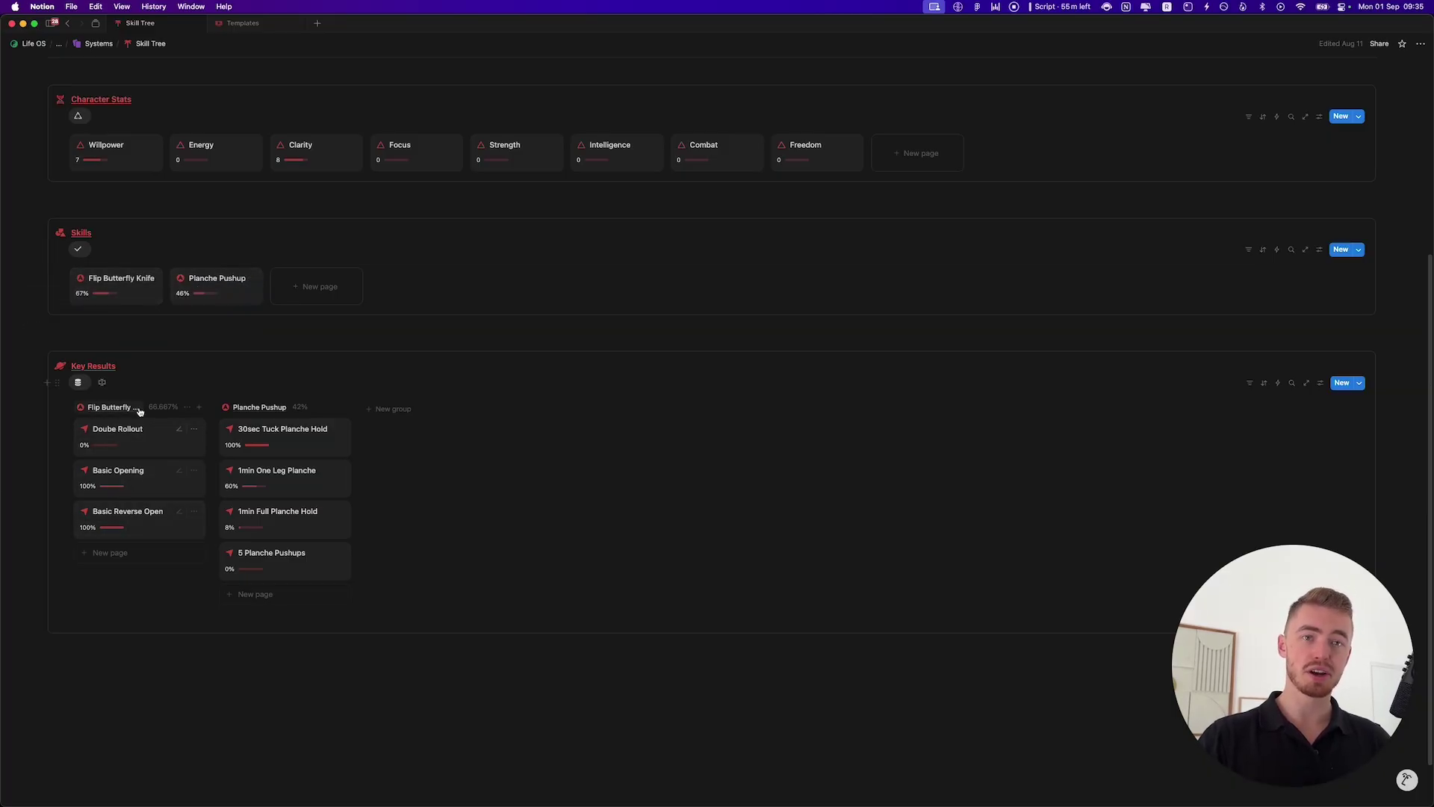
# Step: Scroll through the finished Skill Tree example, then go back to the Life OS page
pyautogui.scroll(5, 368, 429)
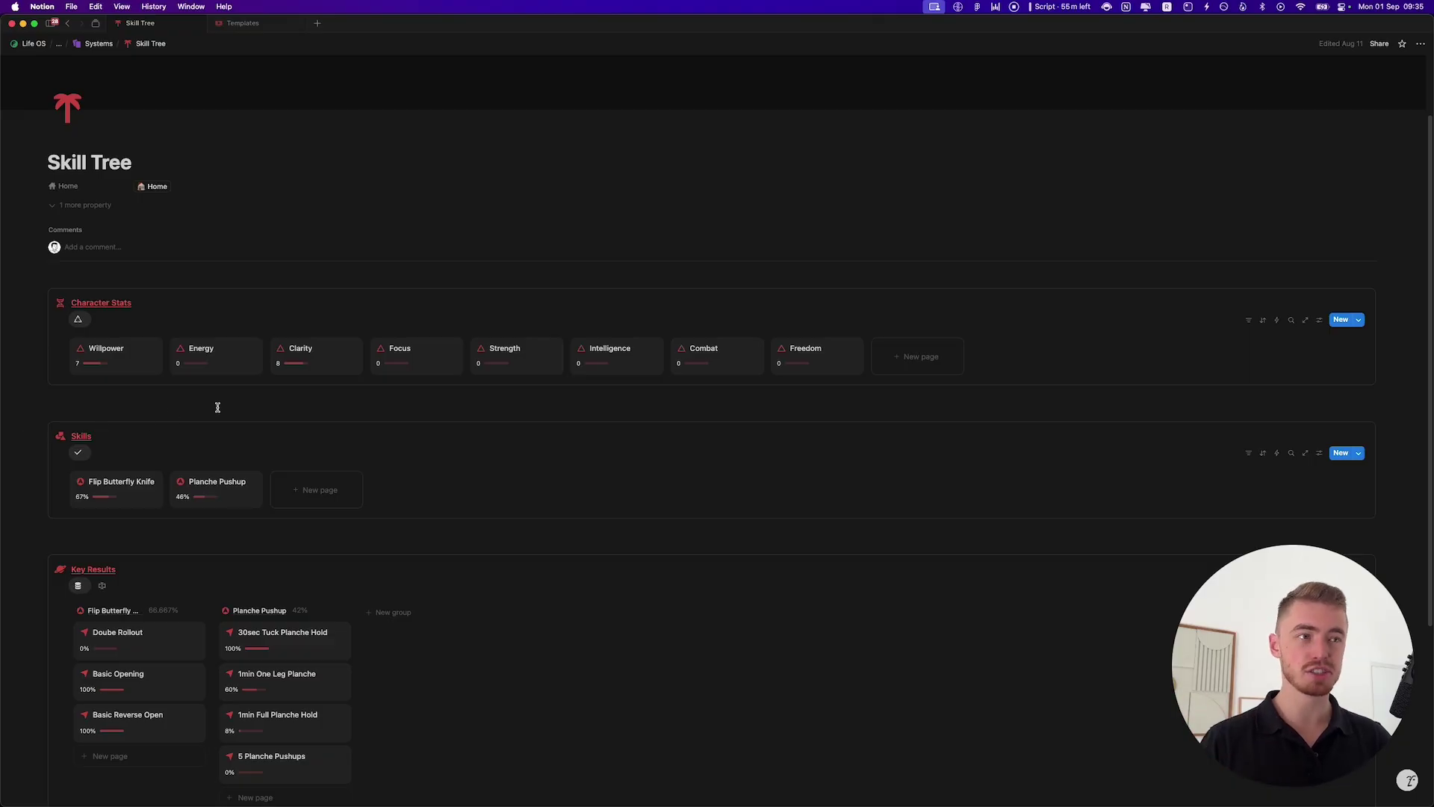
pyautogui.scroll(1, 217, 407)
pyautogui.scroll(-3, 387, 394)
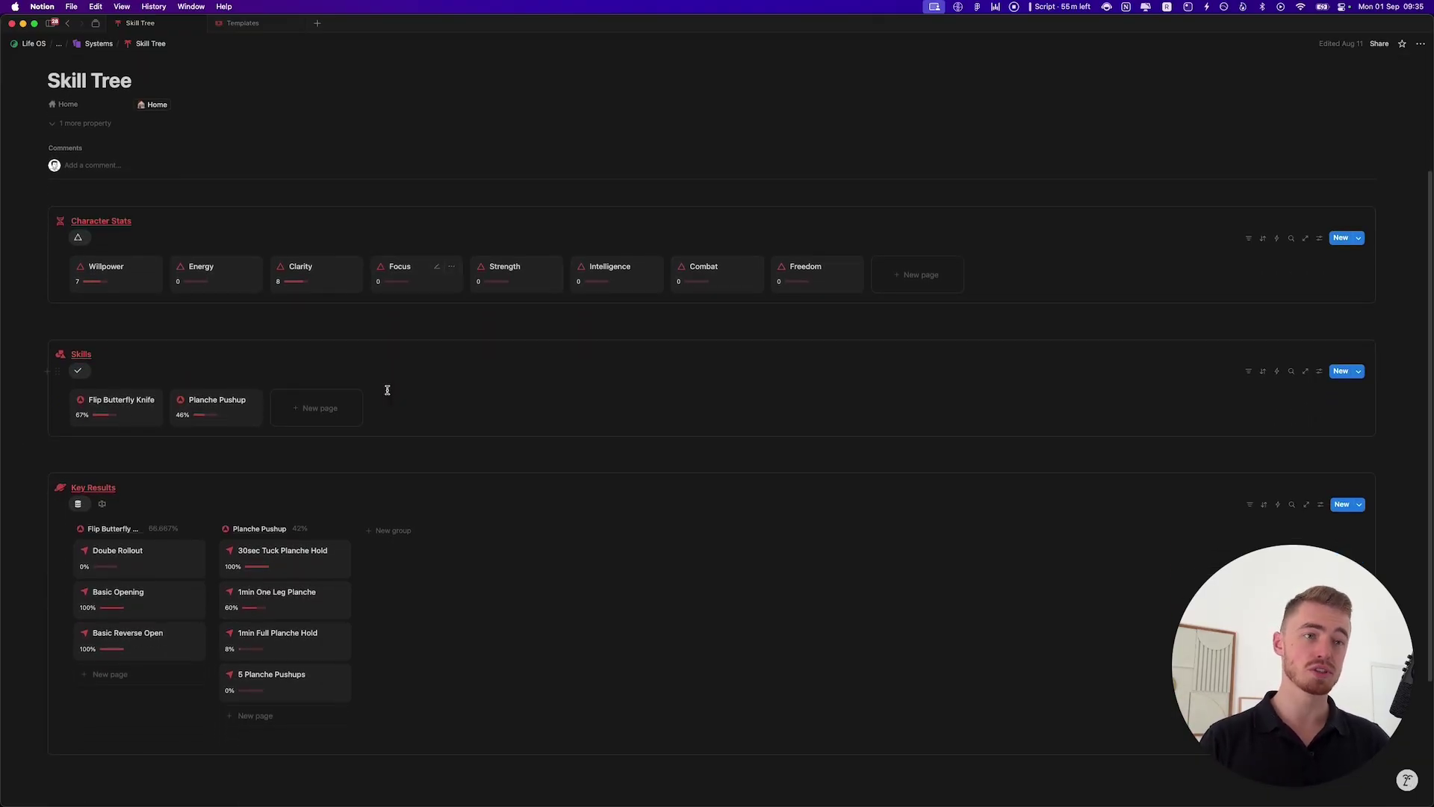
pyautogui.scroll(5, 387, 390)
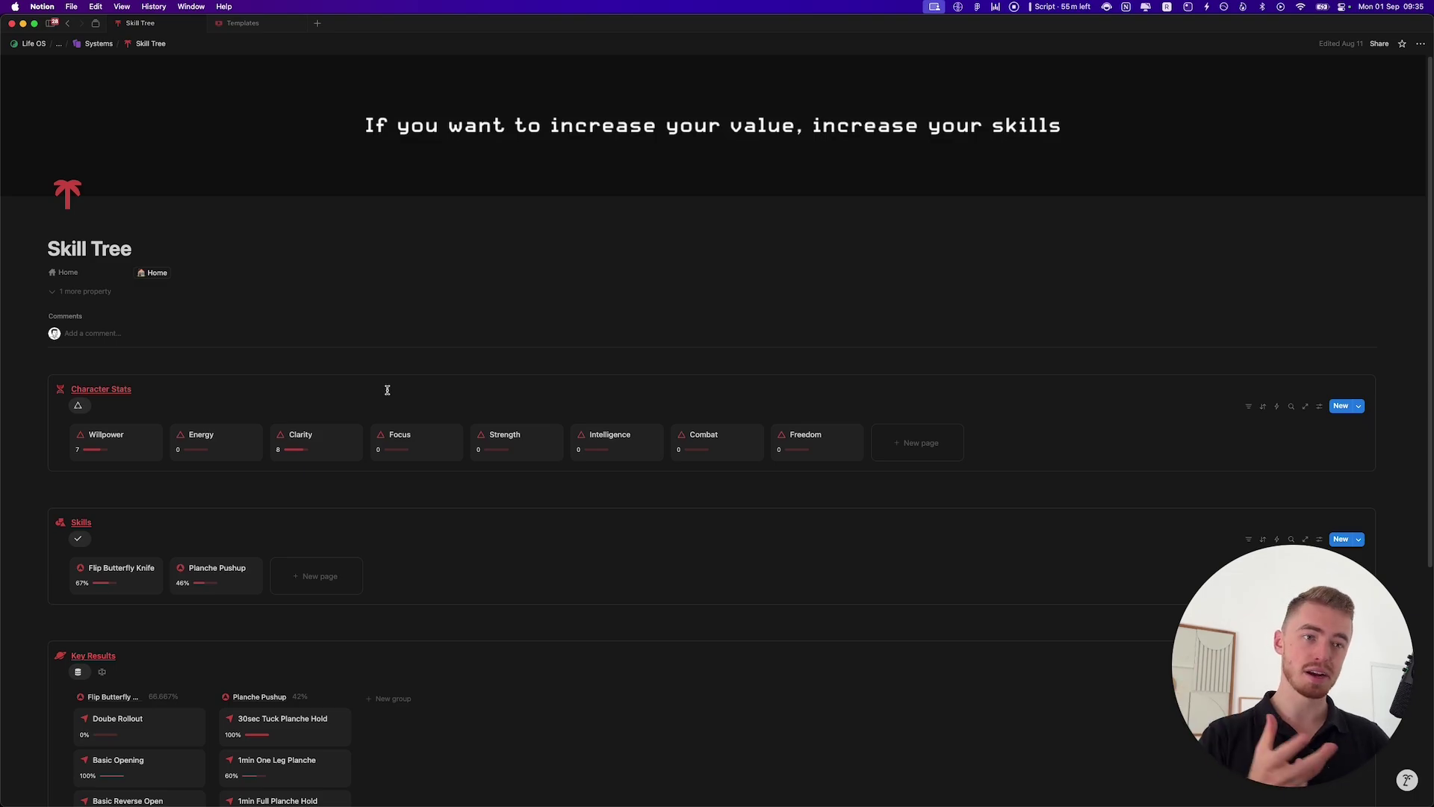
pyautogui.scroll(-6, 387, 390)
pyautogui.scroll(6, 387, 390)
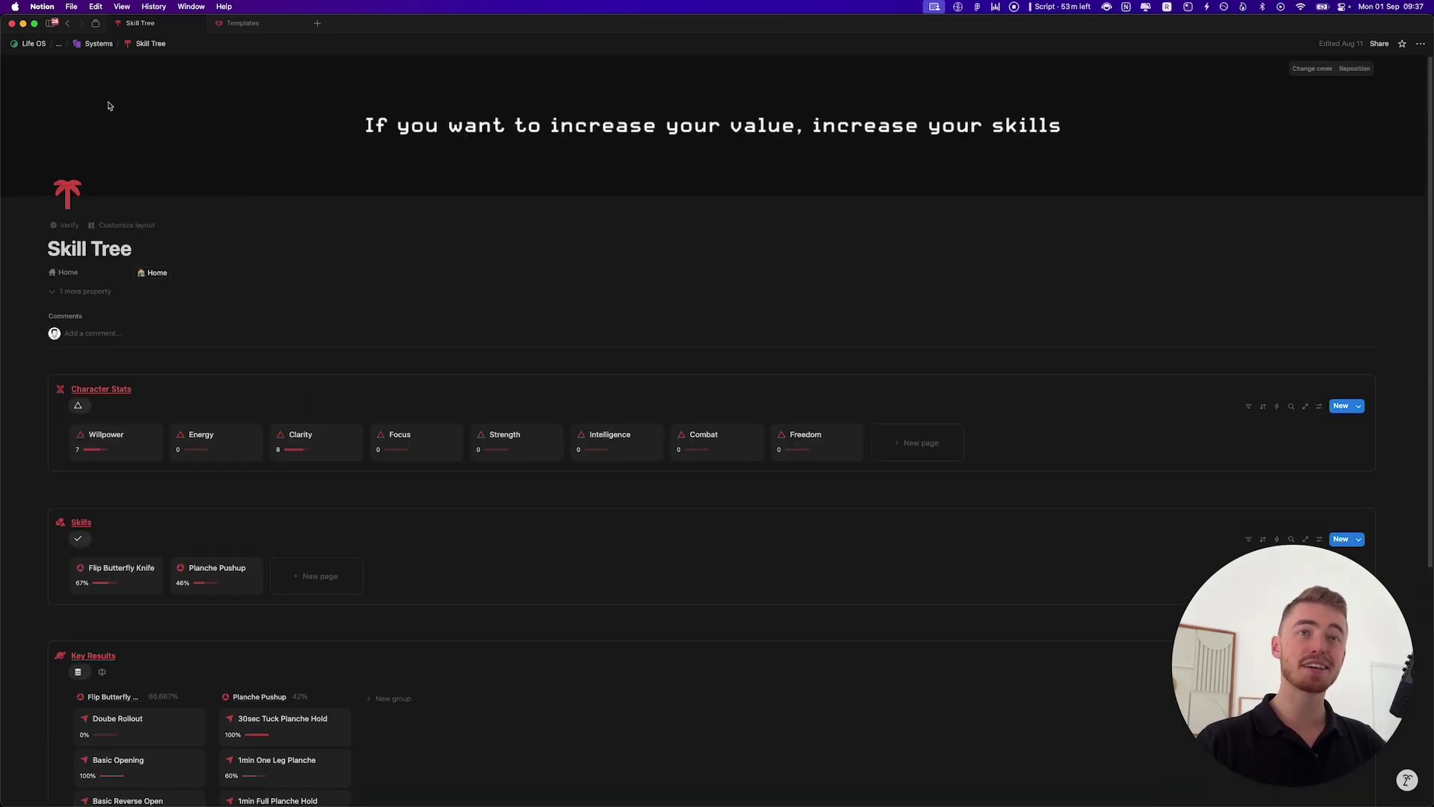
pyautogui.press('super+bracketleft')
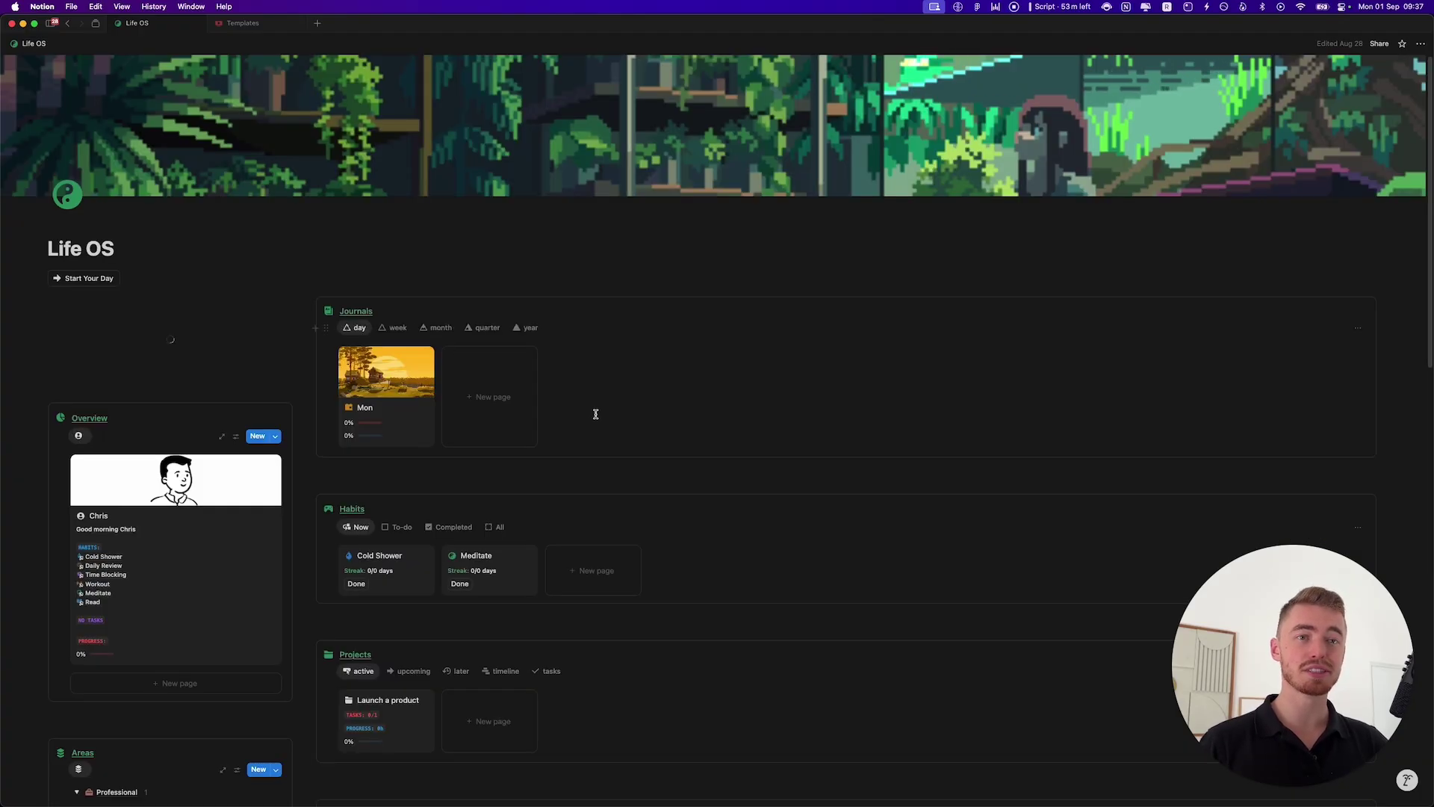
pyautogui.scroll(-10, 596, 410)
pyautogui.scroll(10, 586, 427)
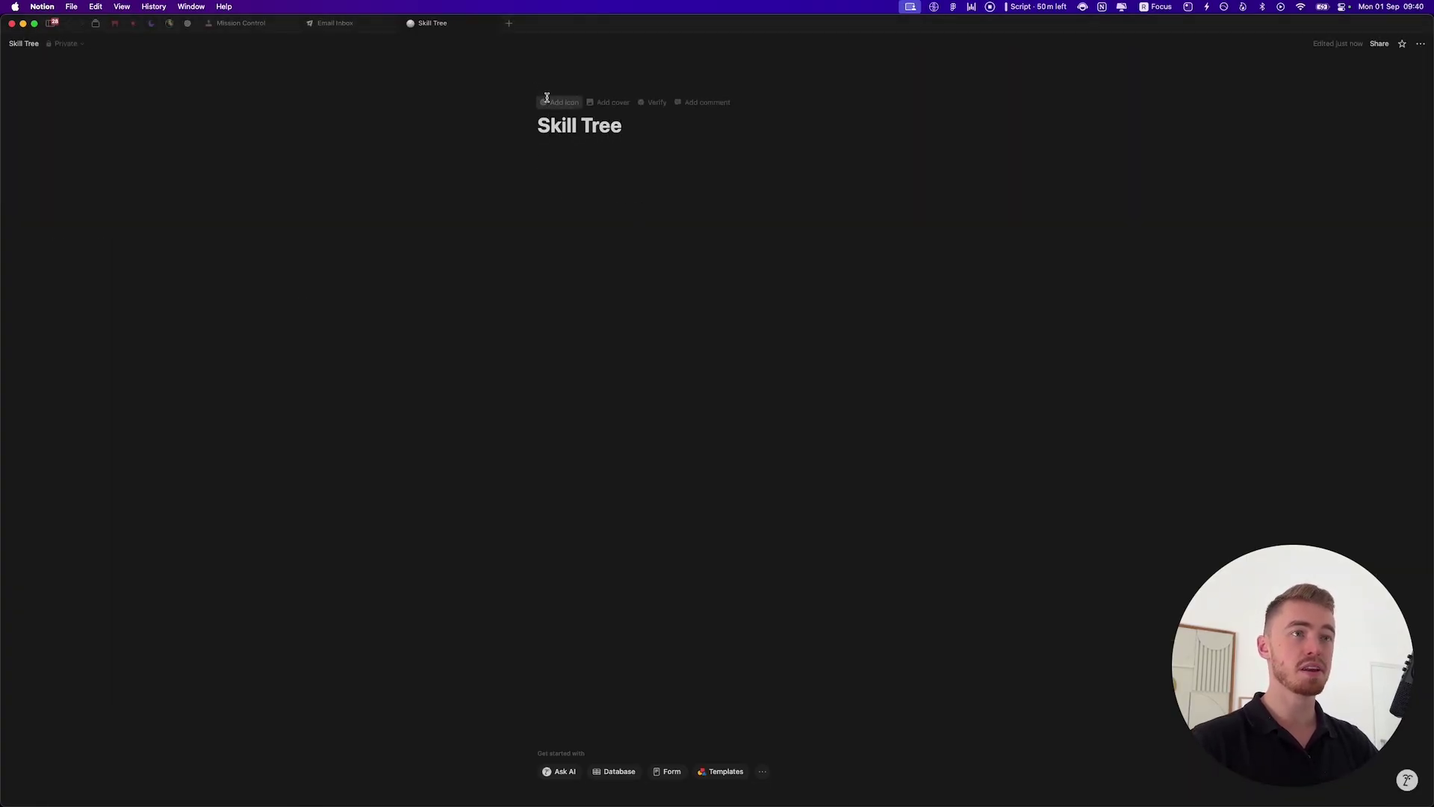
# Step: Give the new page a red palm-tree icon and make it full width
pyautogui.click(553, 99)
pyautogui.click(497, 154)
pyautogui.click(471, 222)
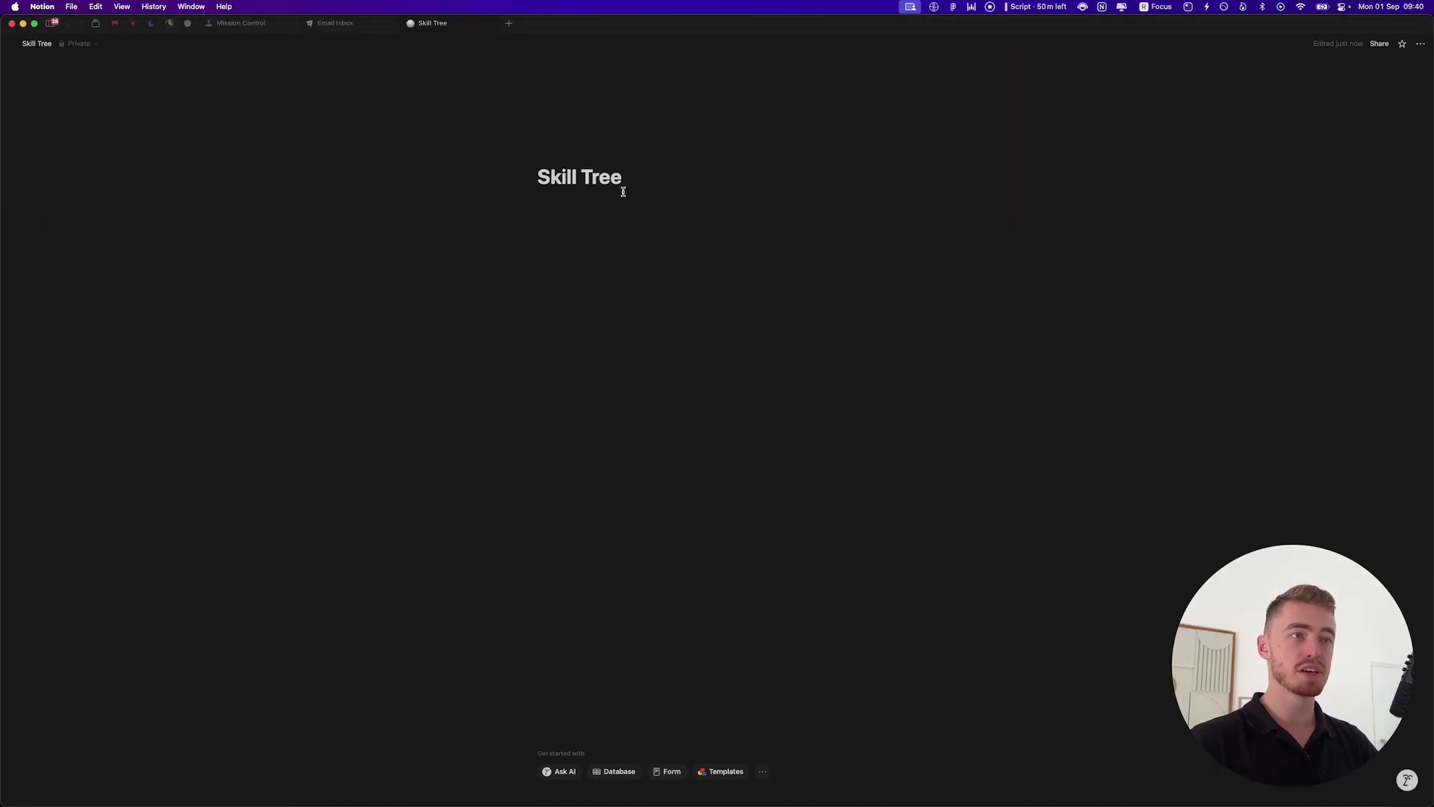
pyautogui.click(1417, 47)
pyautogui.click(1415, 219)
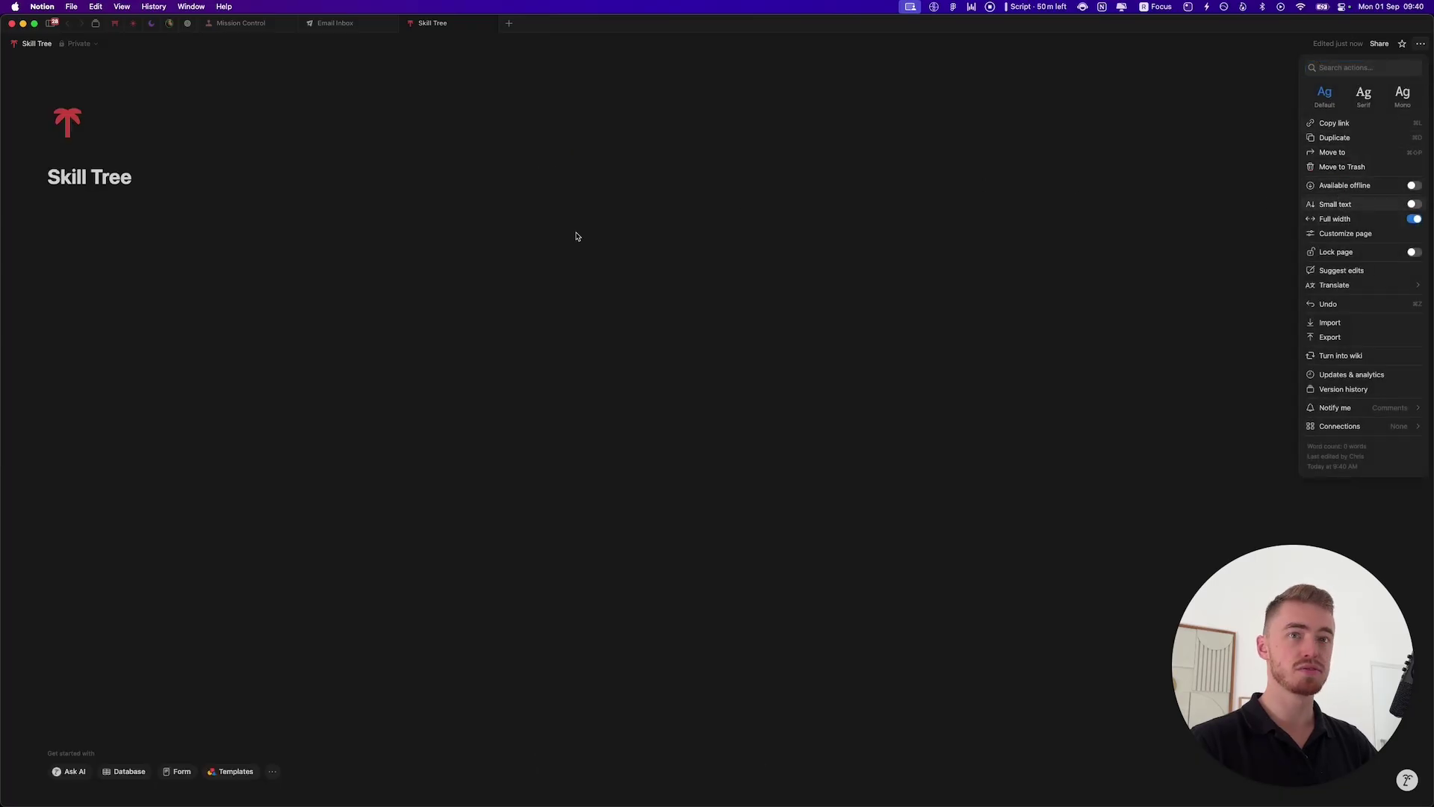
pyautogui.click(472, 233)
# Step: Insert an empty inline table named Character Stats and add blank lines below it
pyautogui.write('/table')
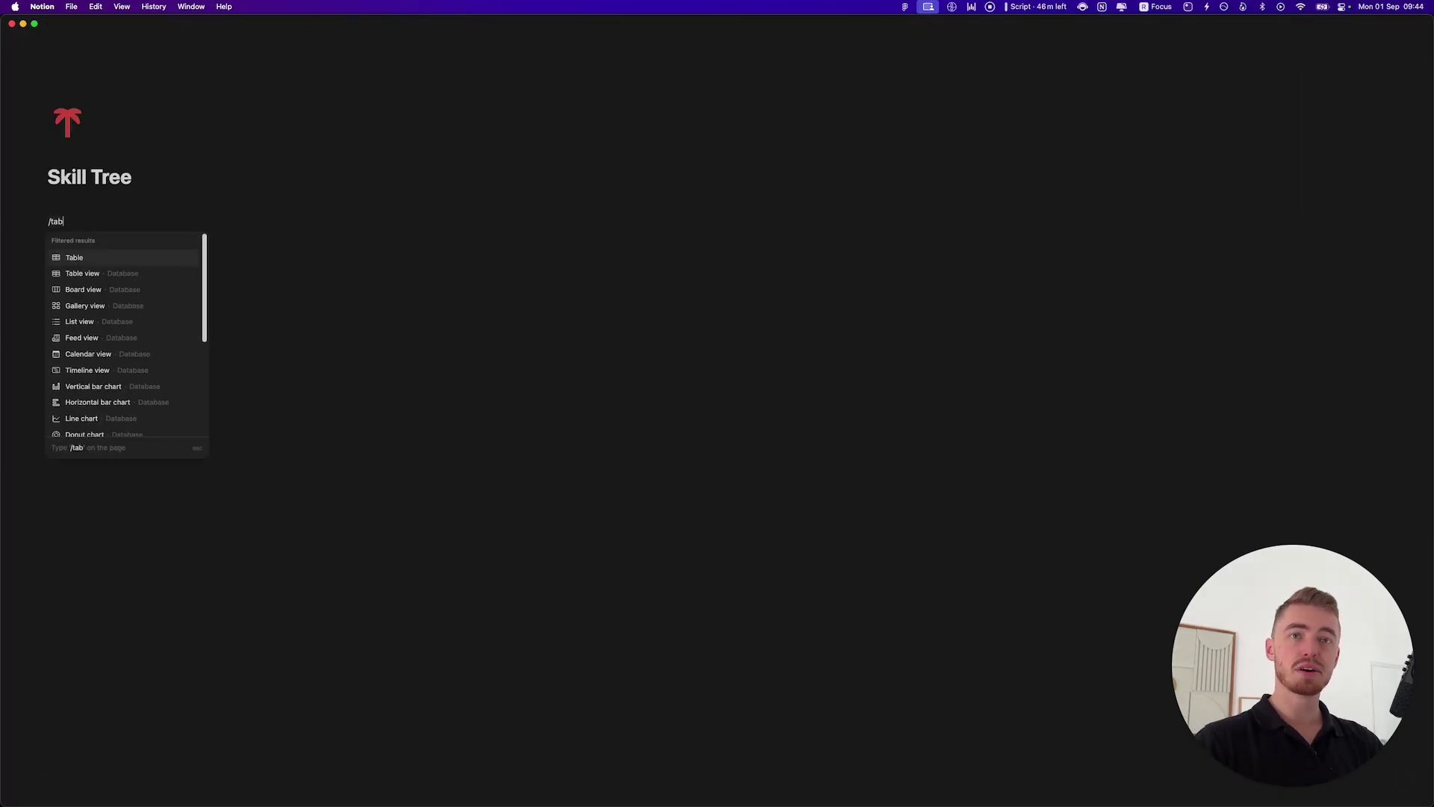
pyautogui.press('Return')
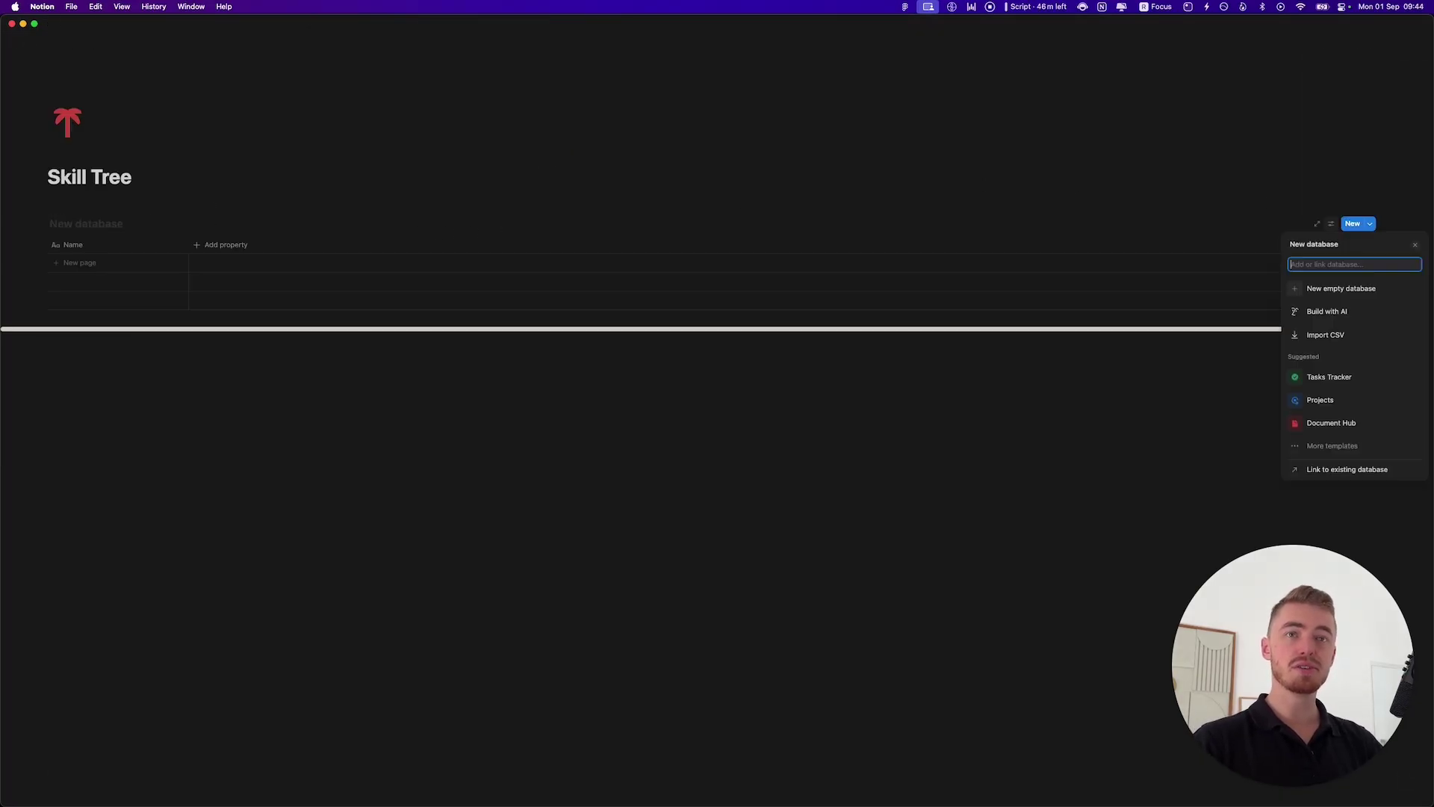
pyautogui.click(1344, 288)
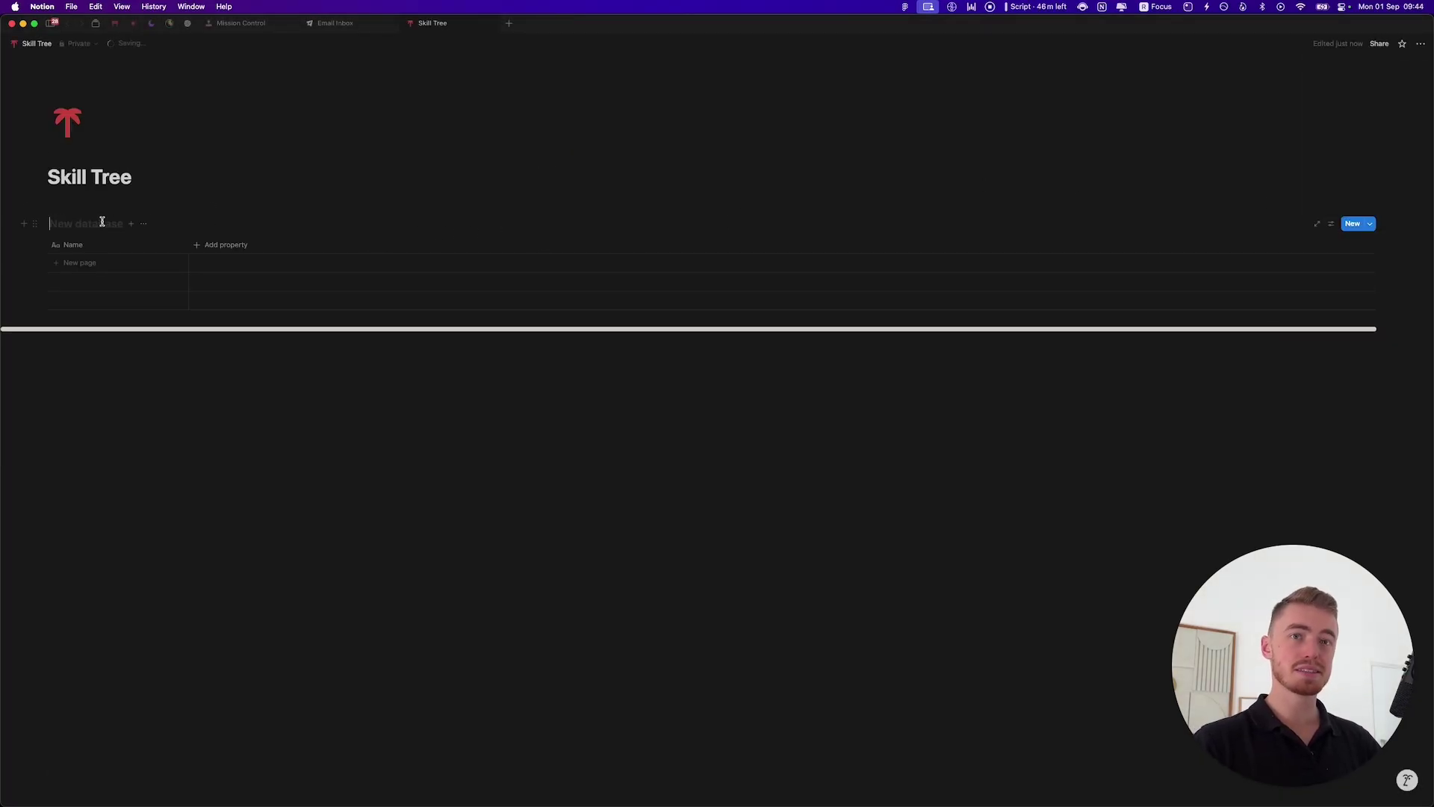
pyautogui.write('Character Stats')
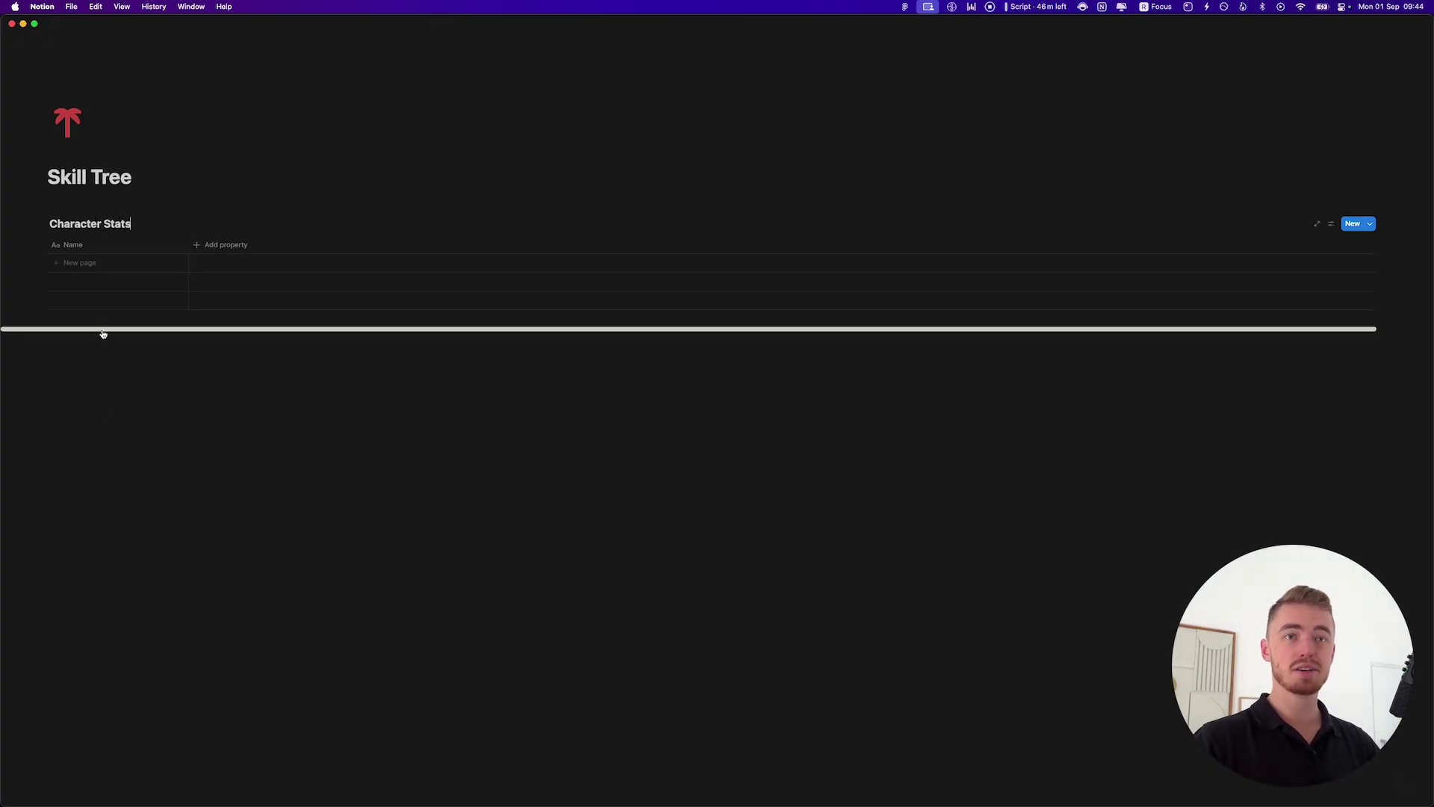
pyautogui.click(125, 406)
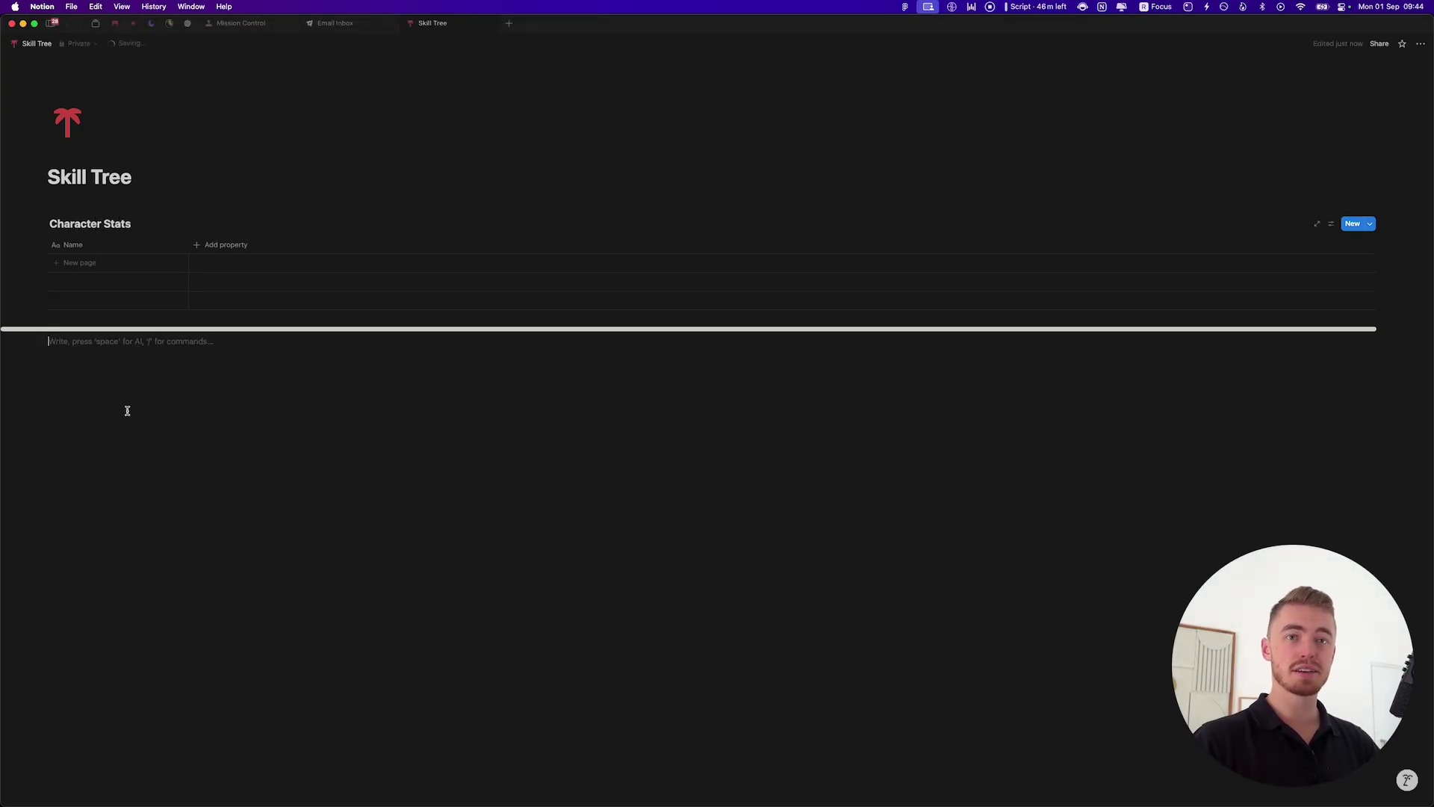
pyautogui.press('Return')
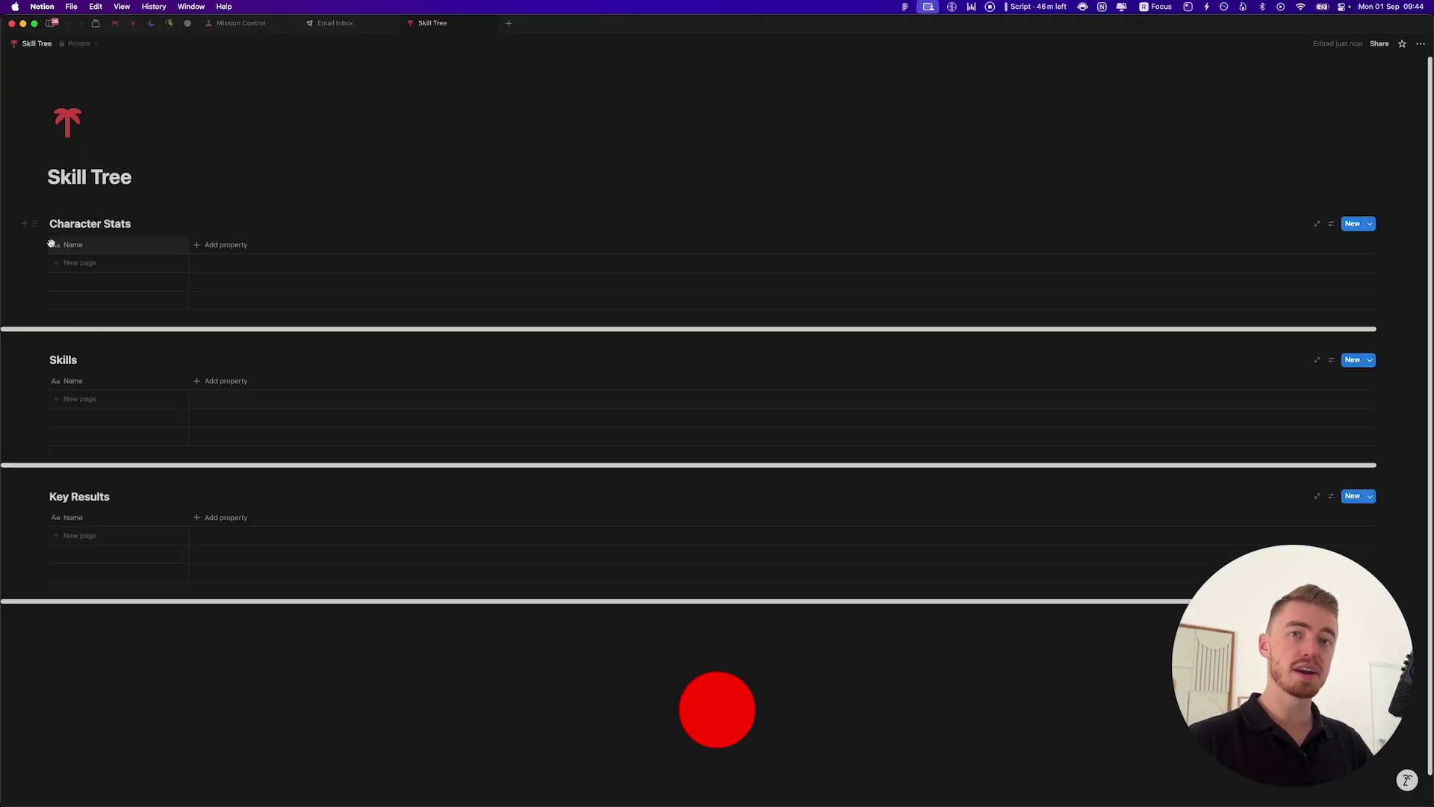
# Step: Give Character Stats a red icon and move it into a callout showing its Table view name
pyautogui.click(34, 223)
pyautogui.click(59, 158)
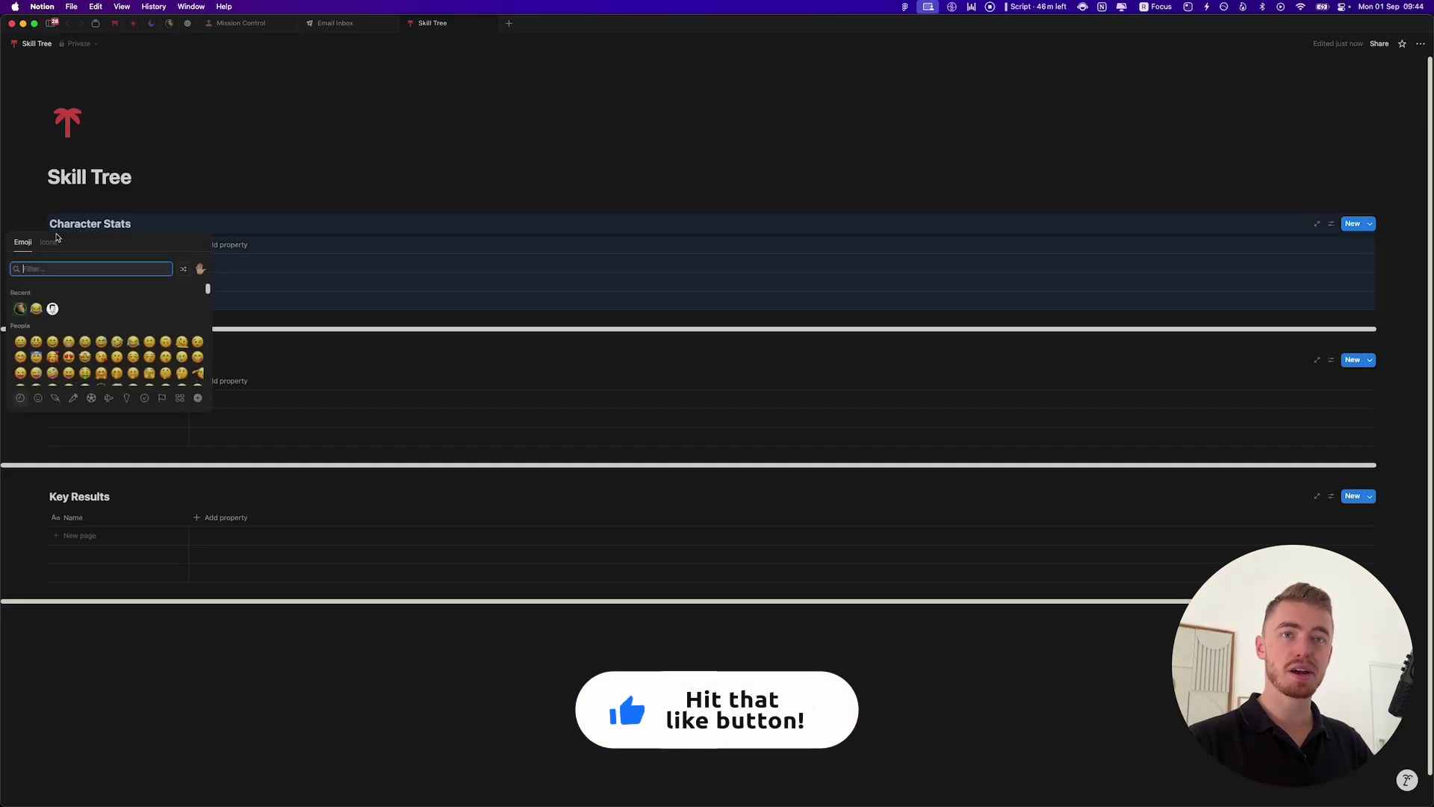
pyautogui.click(45, 240)
pyautogui.click(22, 305)
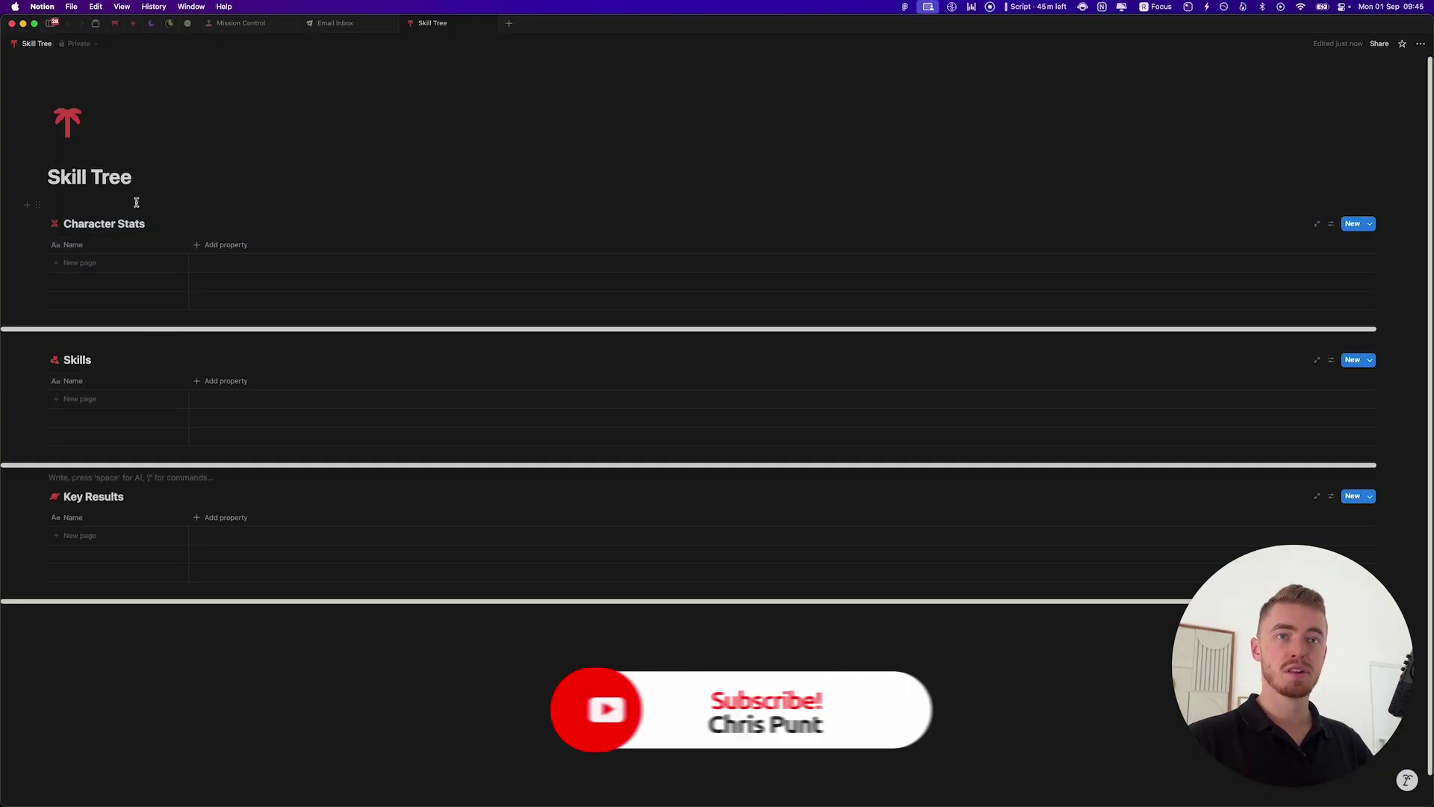
pyautogui.click(135, 211)
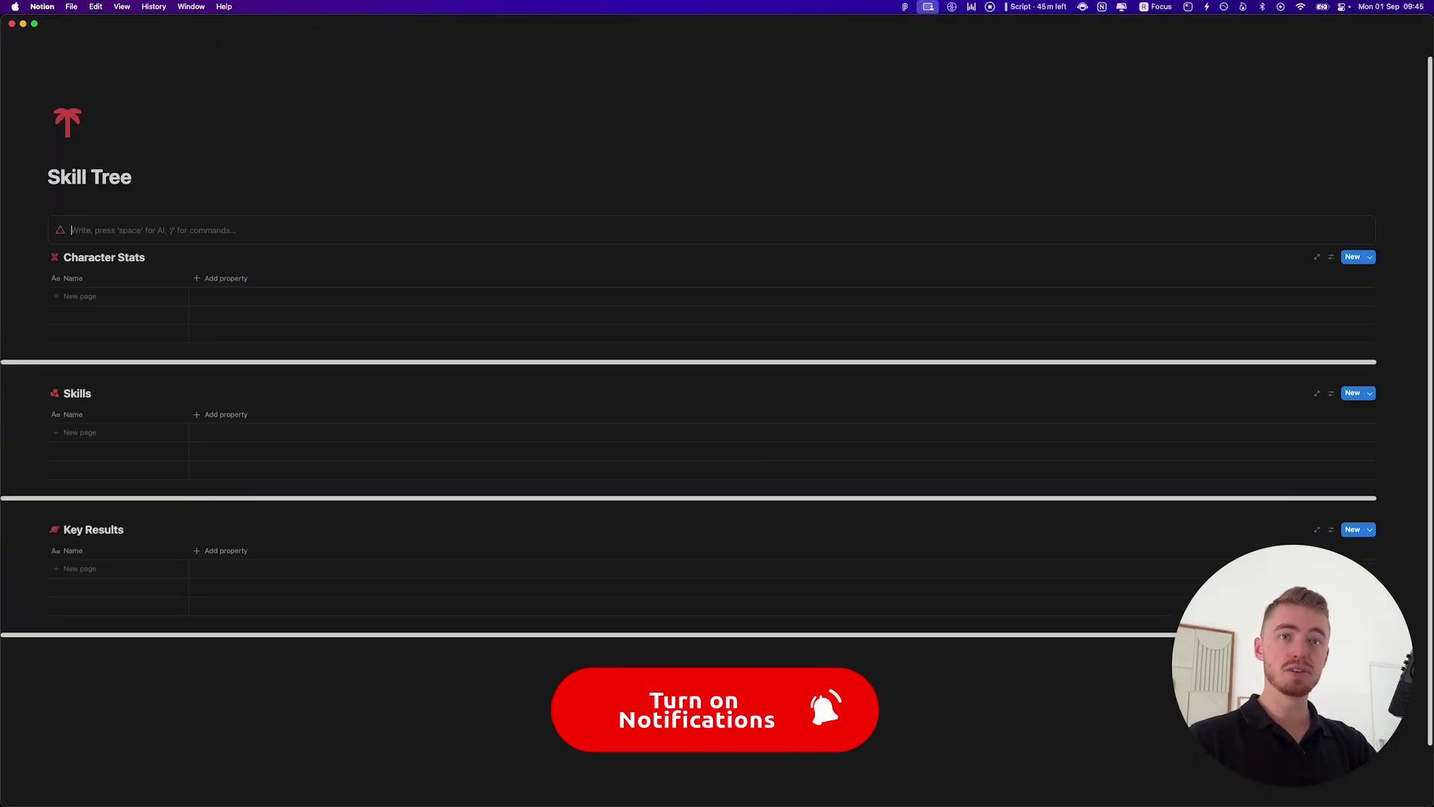
pyautogui.write('Character Stats')
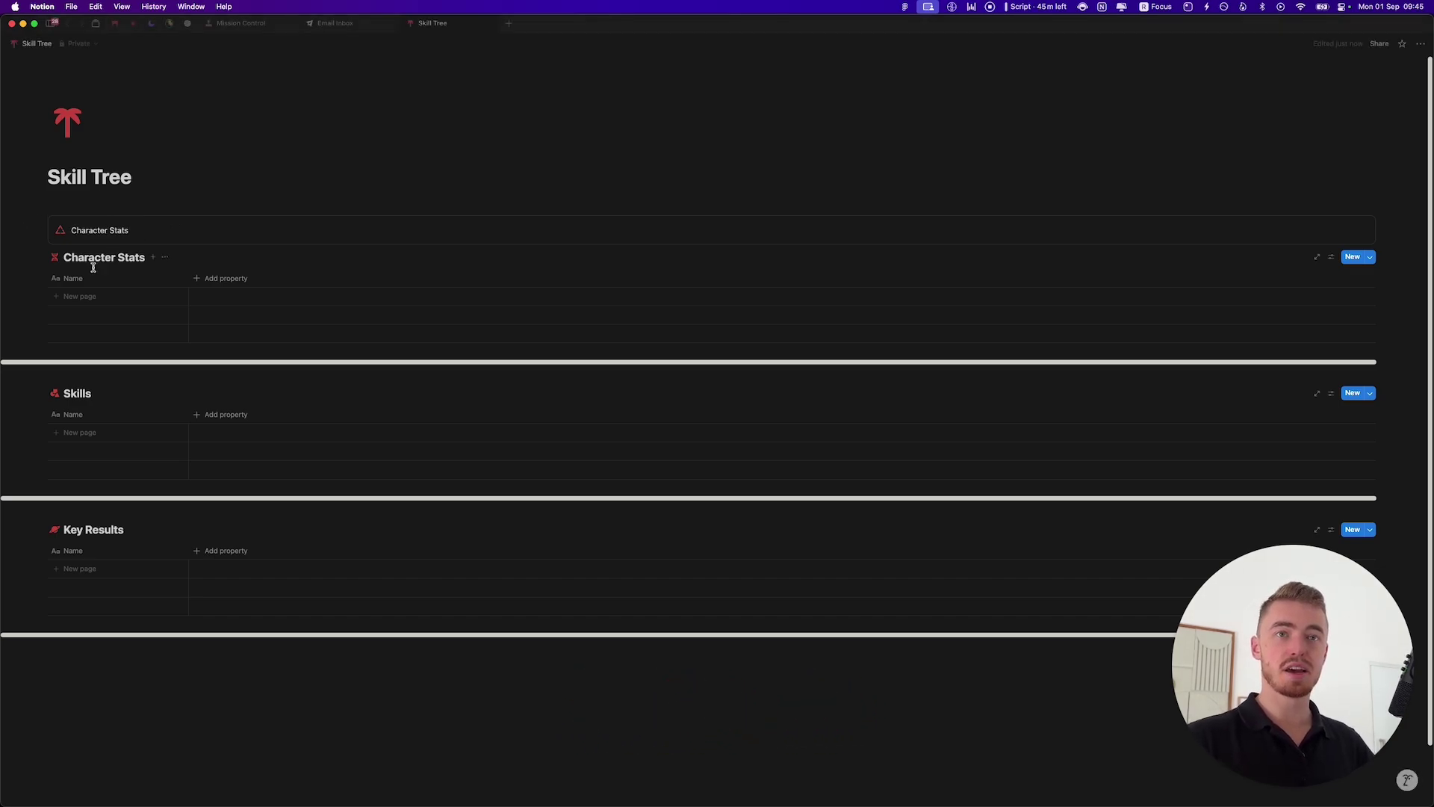
pyautogui.moveTo(35, 257); pyautogui.dragTo(159, 240)
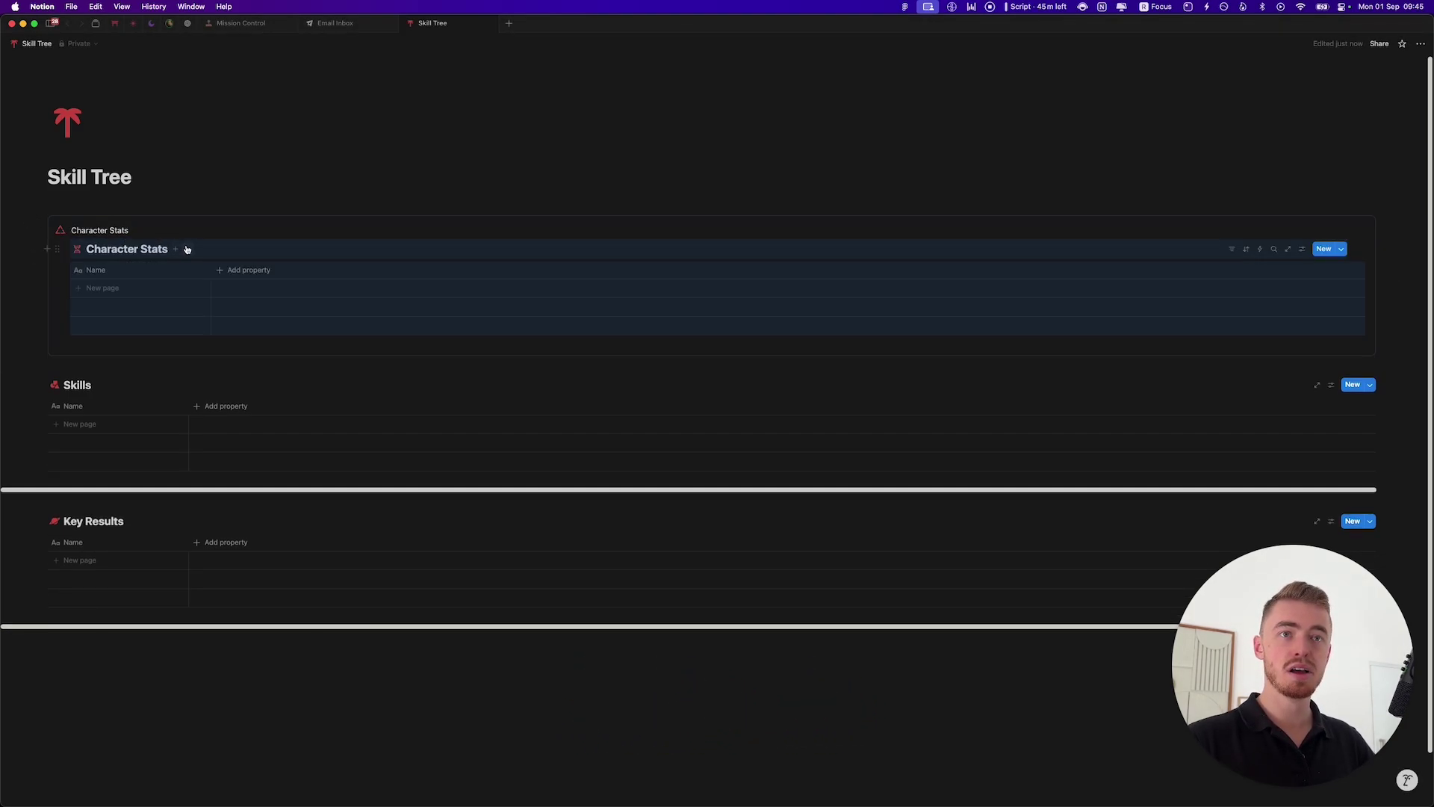
pyautogui.click(187, 249)
pyautogui.click(258, 329)
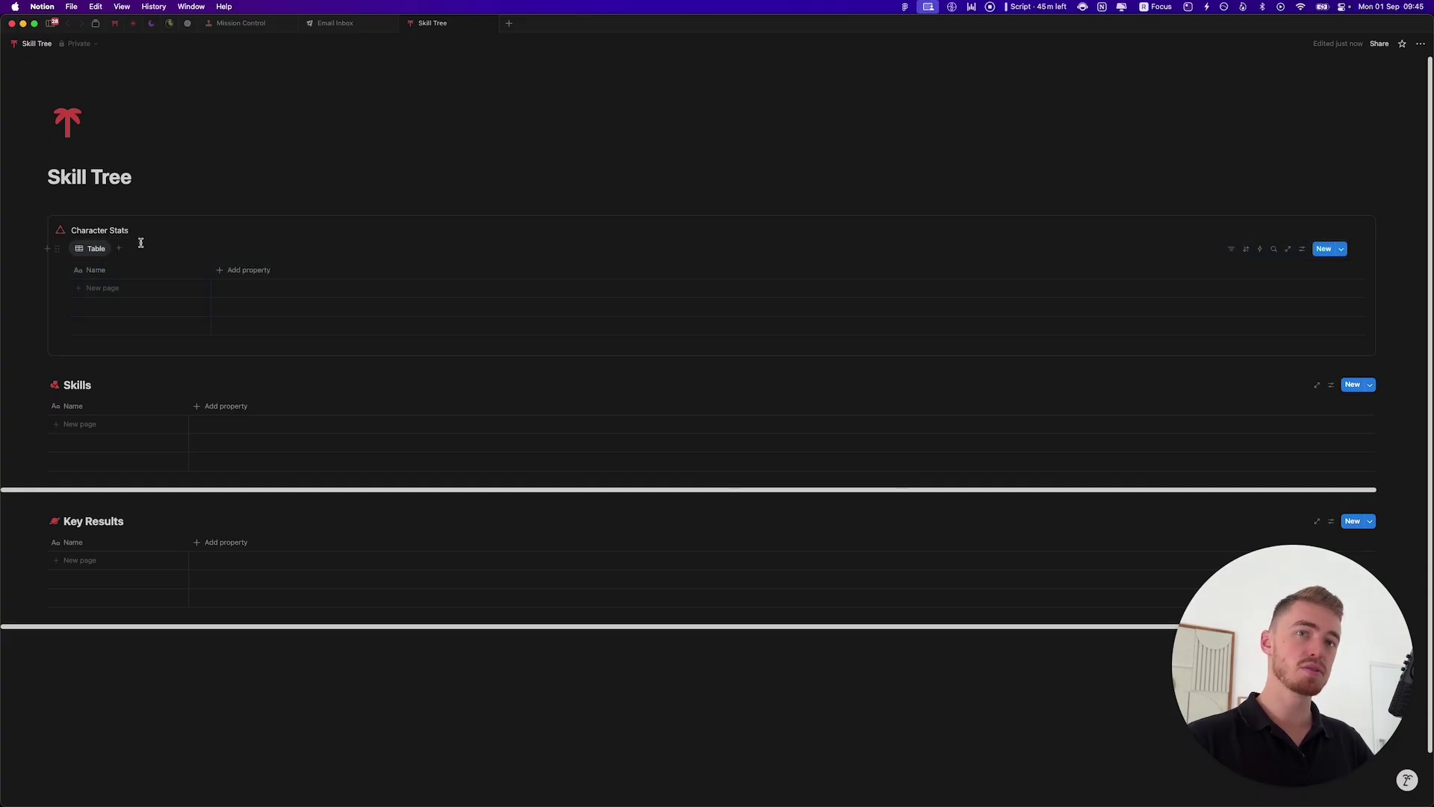
# Step: Underline the Character Stats heading, colour it red, and change the callout icon
pyautogui.tripleClick(102, 227)
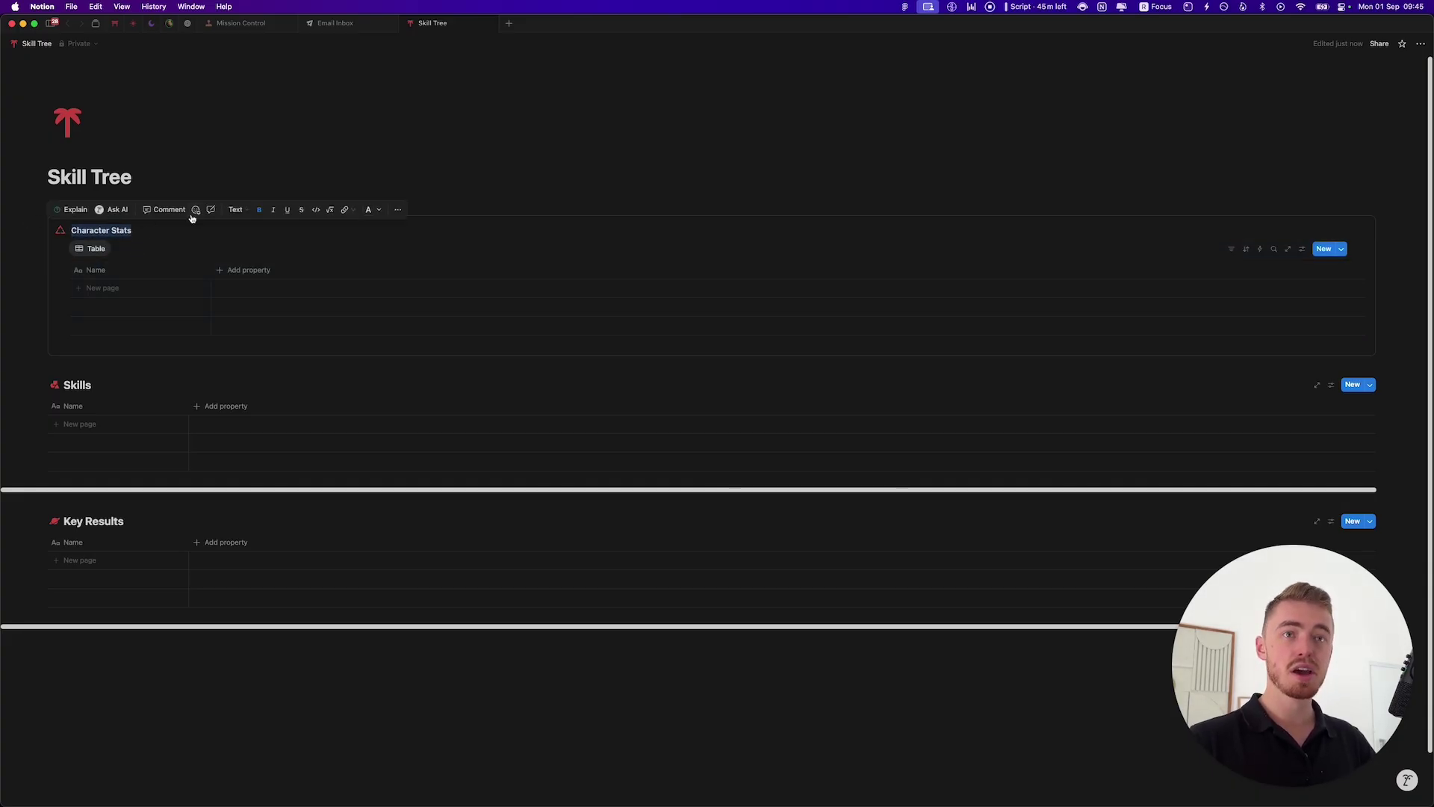
pyautogui.click(284, 211)
pyautogui.click(367, 216)
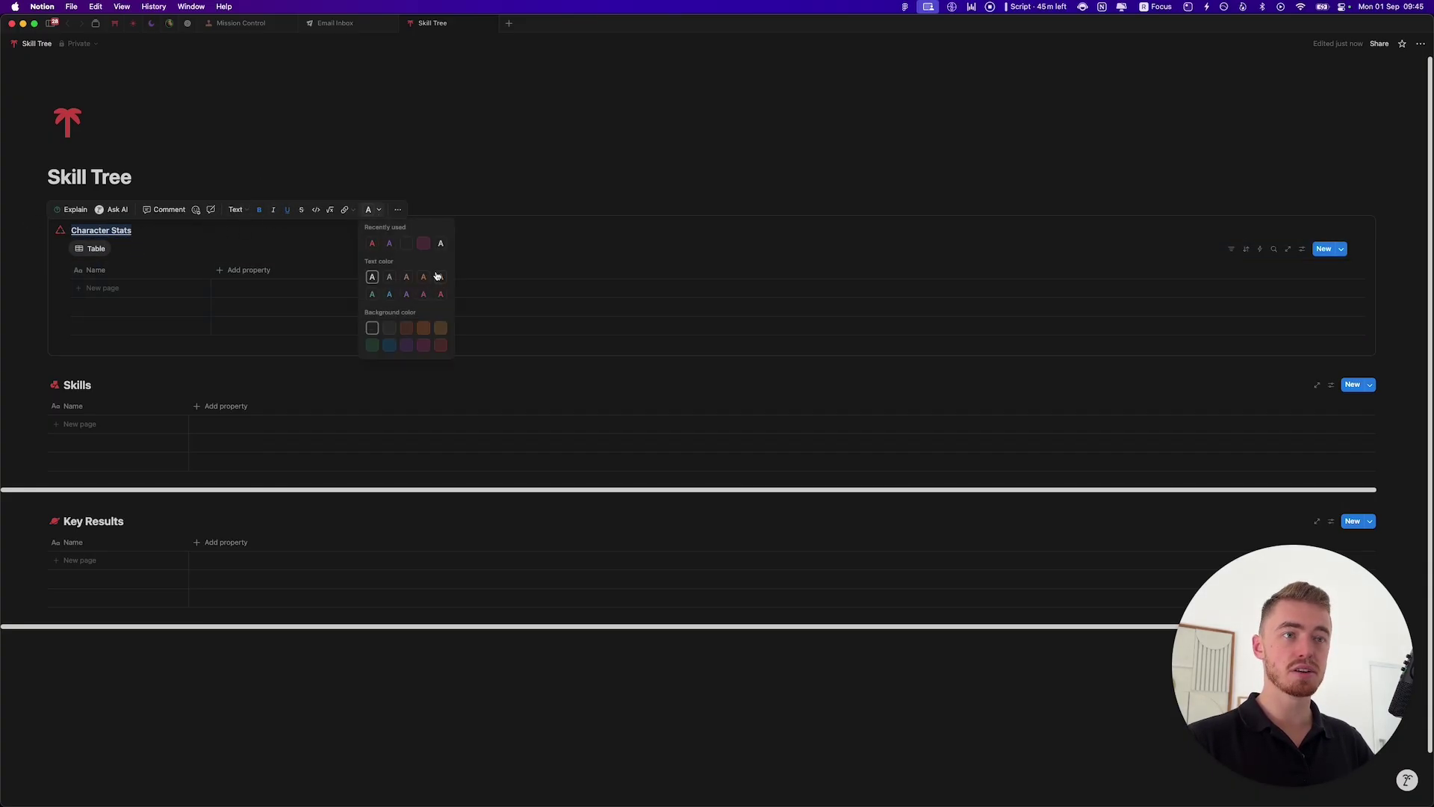
pyautogui.click(441, 294)
pyautogui.click(60, 230)
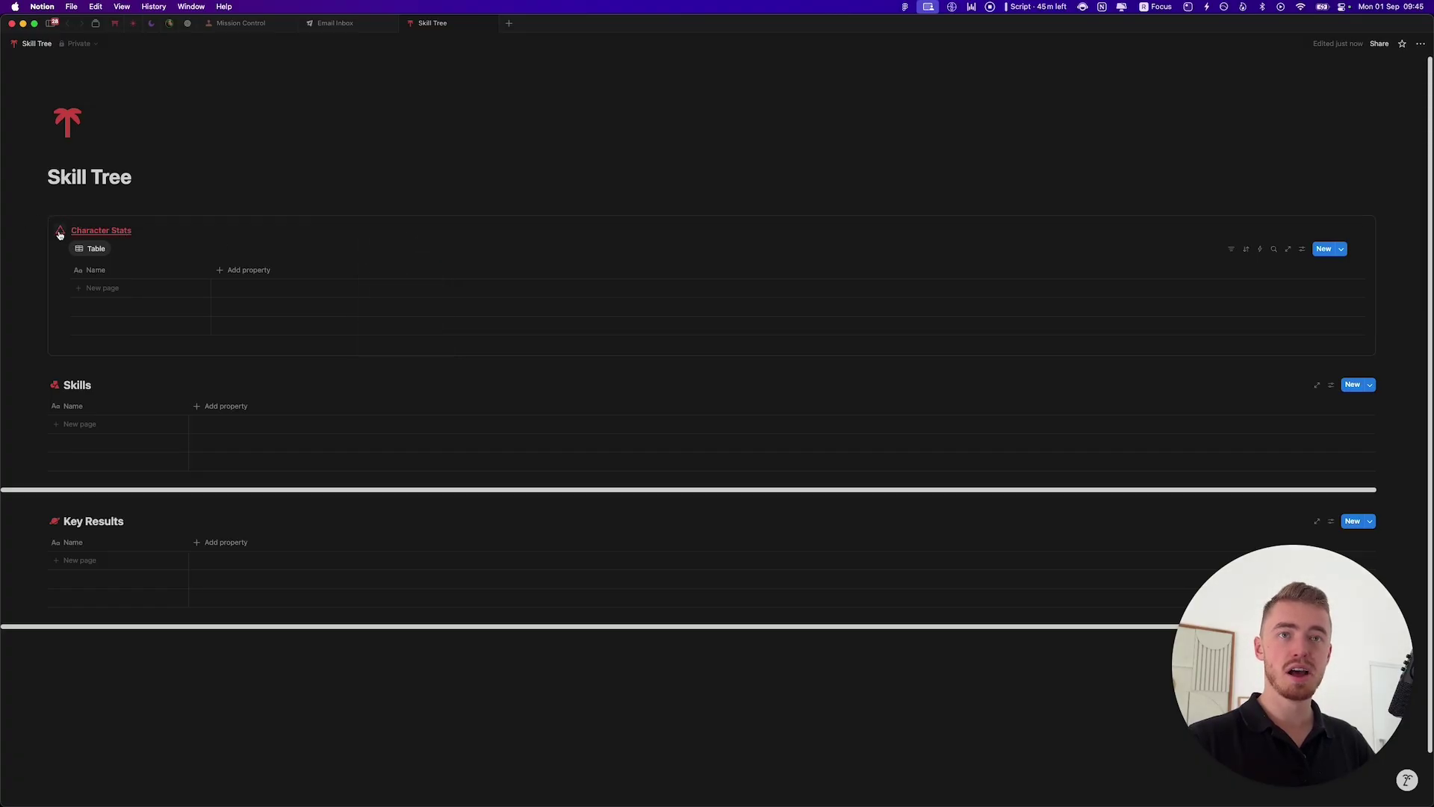
pyautogui.click(53, 315)
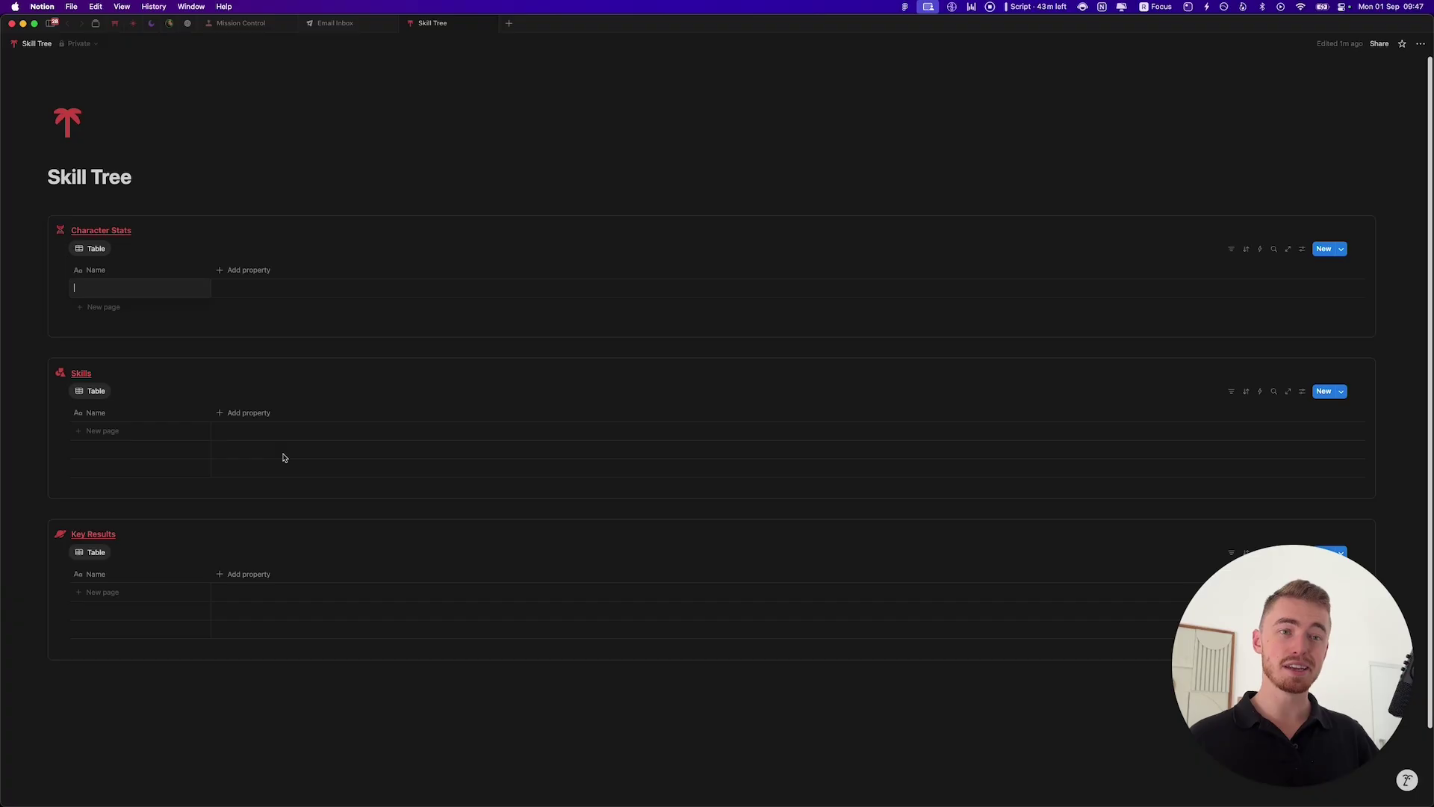
# Step: Add an empty row to both the Skills and Key Results tables
pyautogui.click(285, 442)
pyautogui.click(268, 606)
pyautogui.press('Escape')
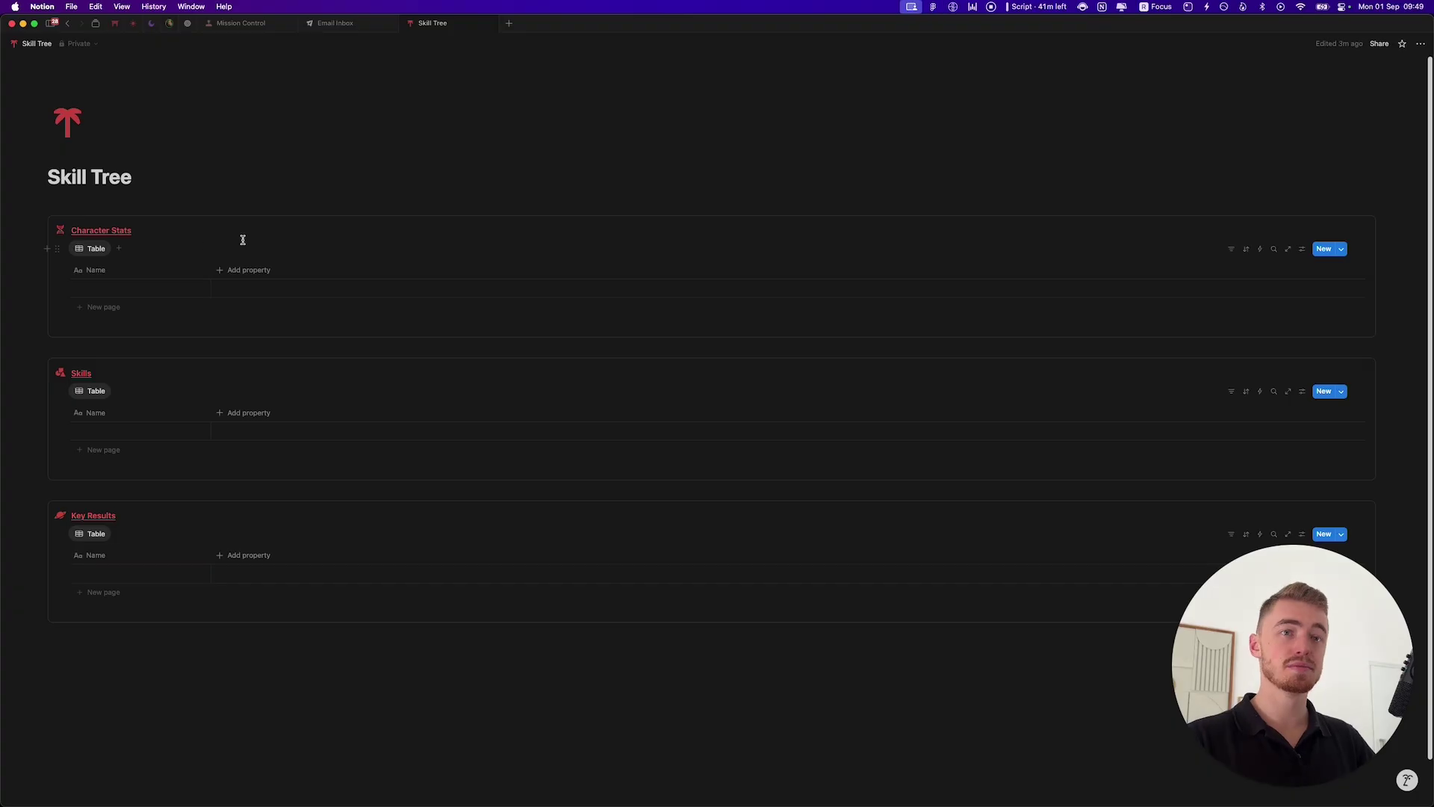
# Step: Add a number property named Rating, shown as a red bar divided by 10
pyautogui.click(231, 270)
pyautogui.click(332, 364)
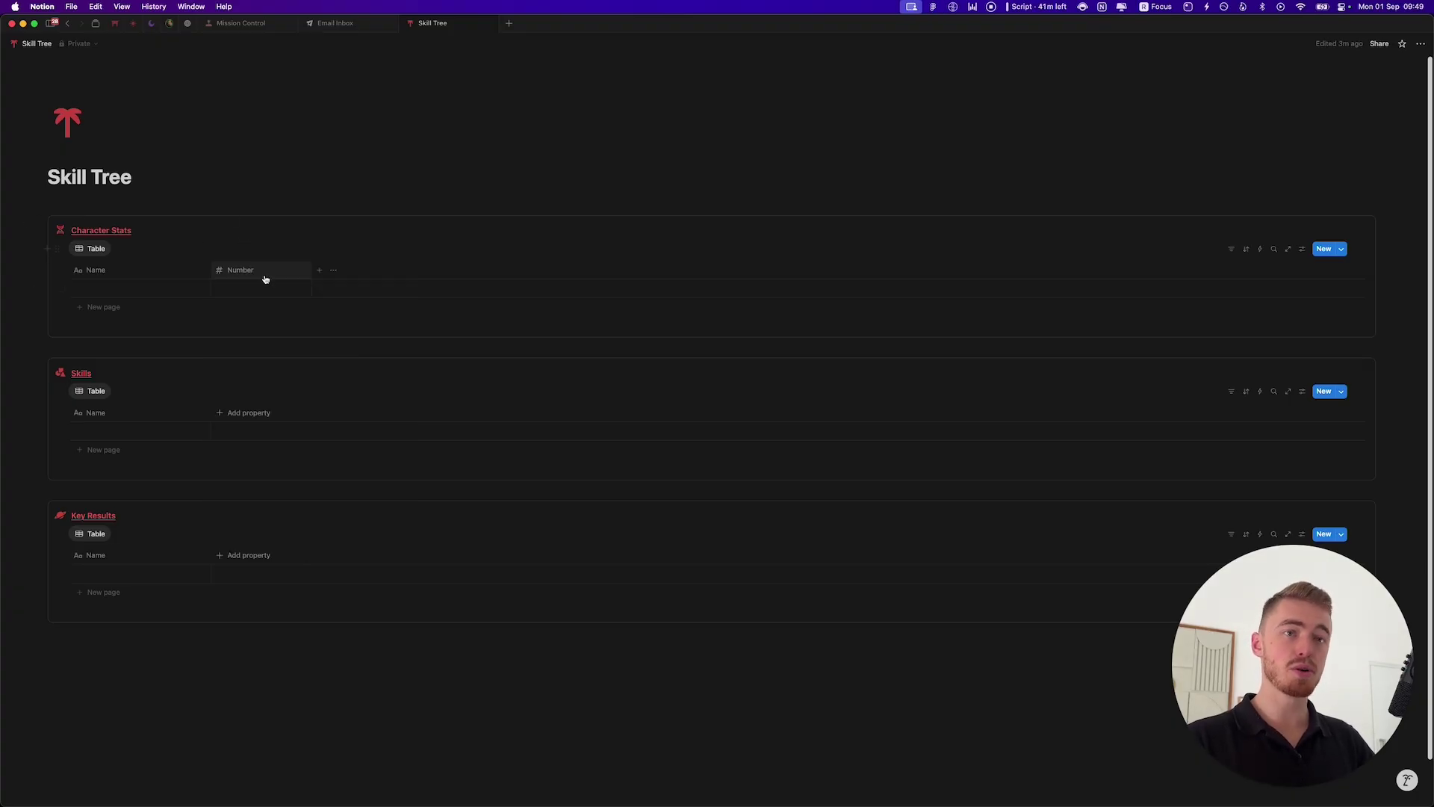
pyautogui.click(264, 278)
pyautogui.write('Rating')
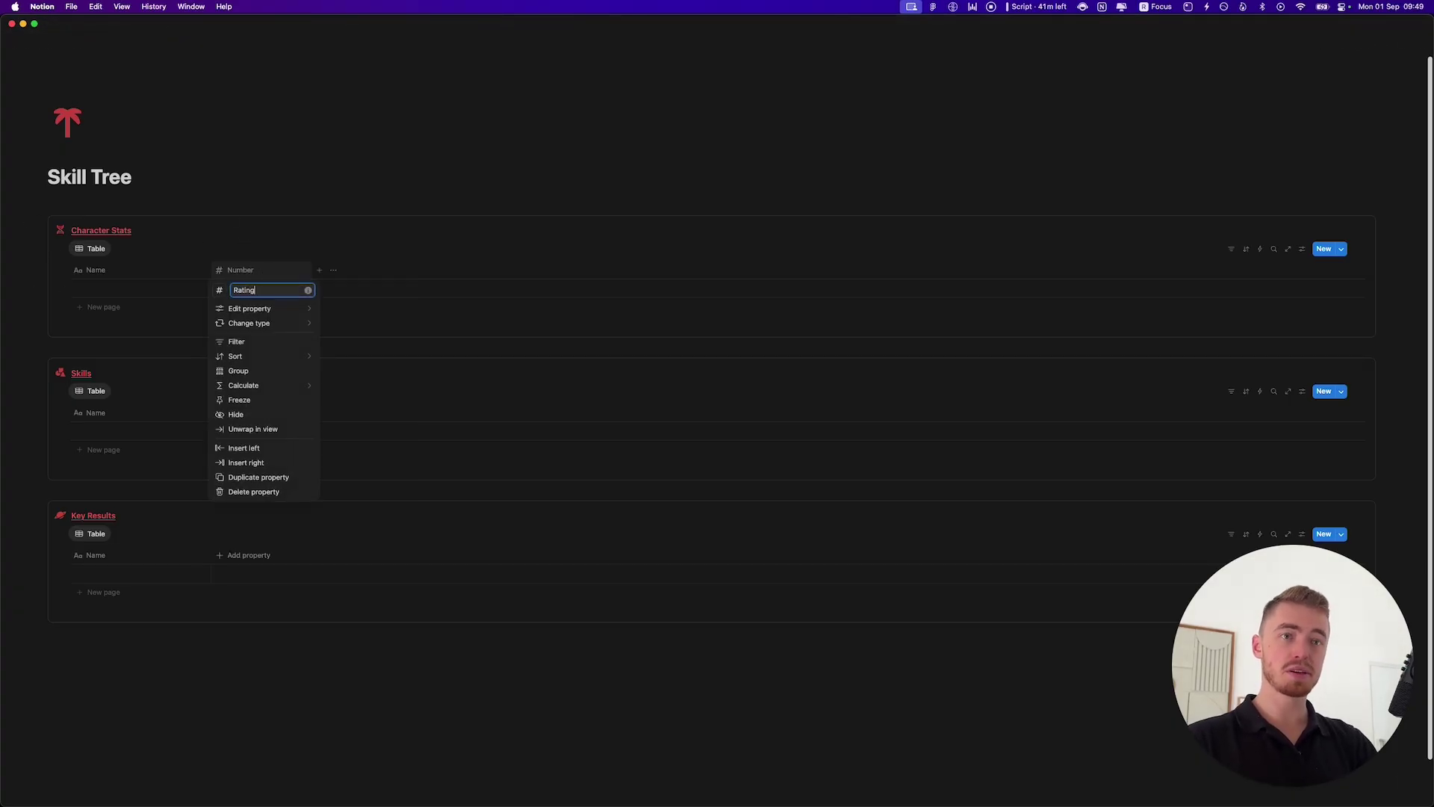
pyautogui.moveTo(269, 308)
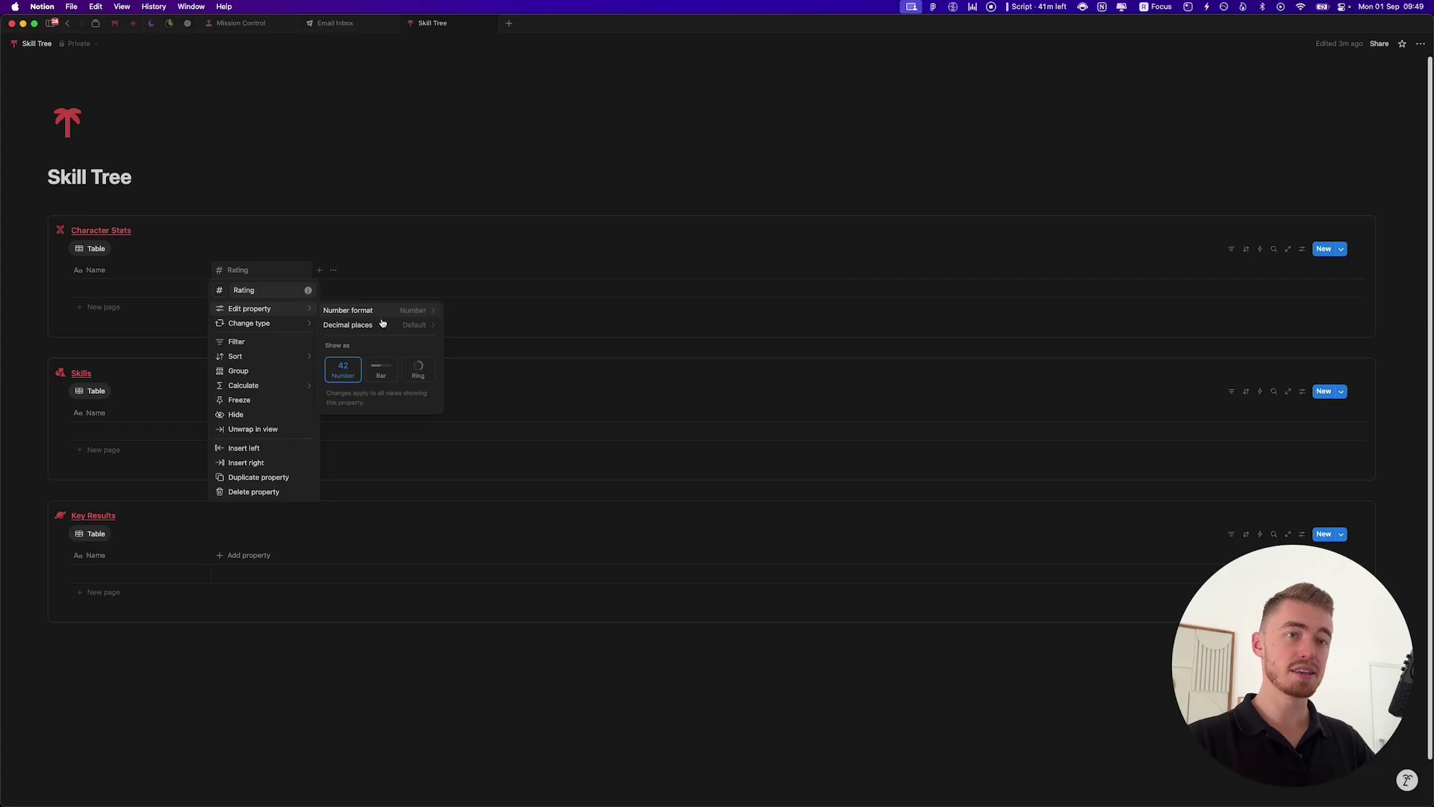
pyautogui.click(382, 373)
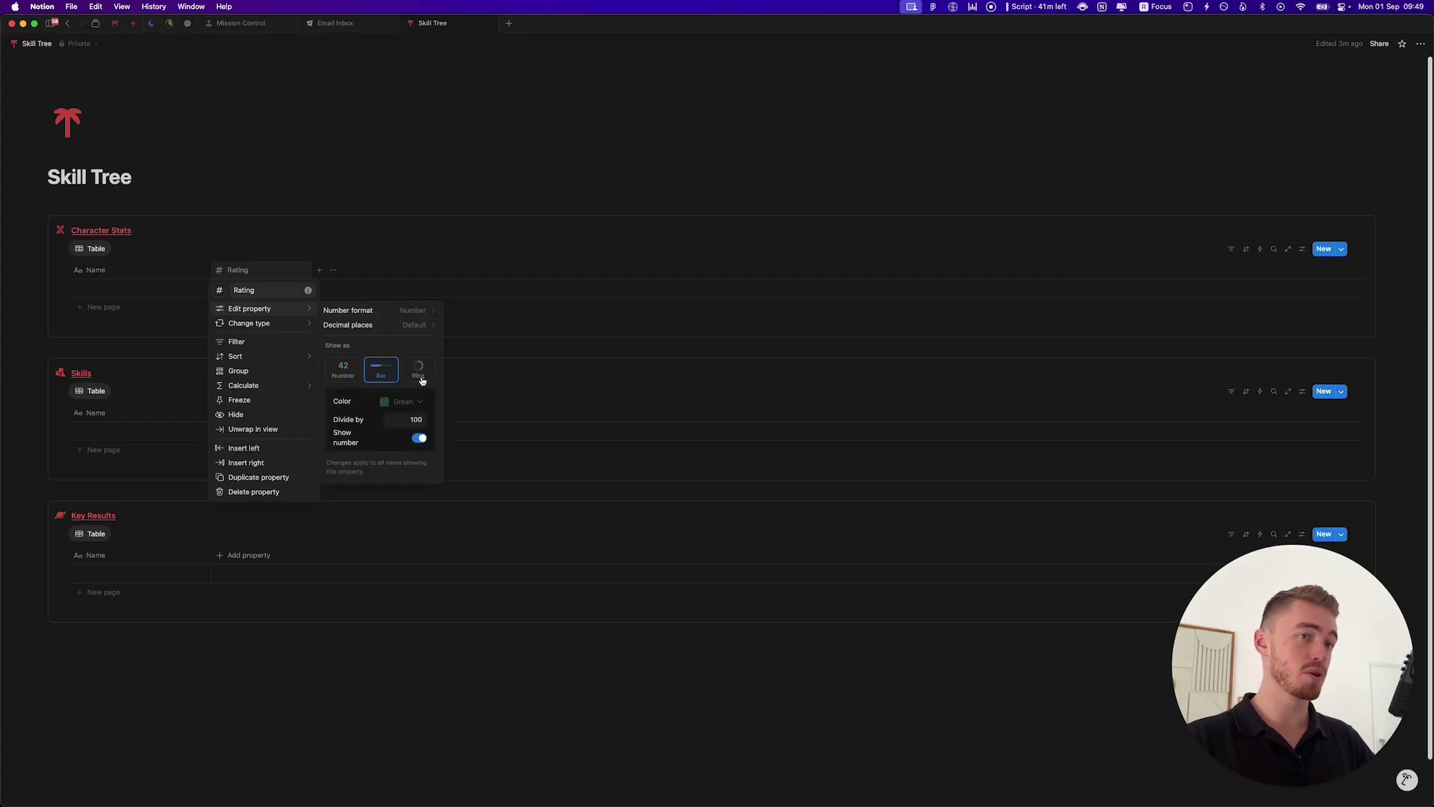
pyautogui.click(415, 419)
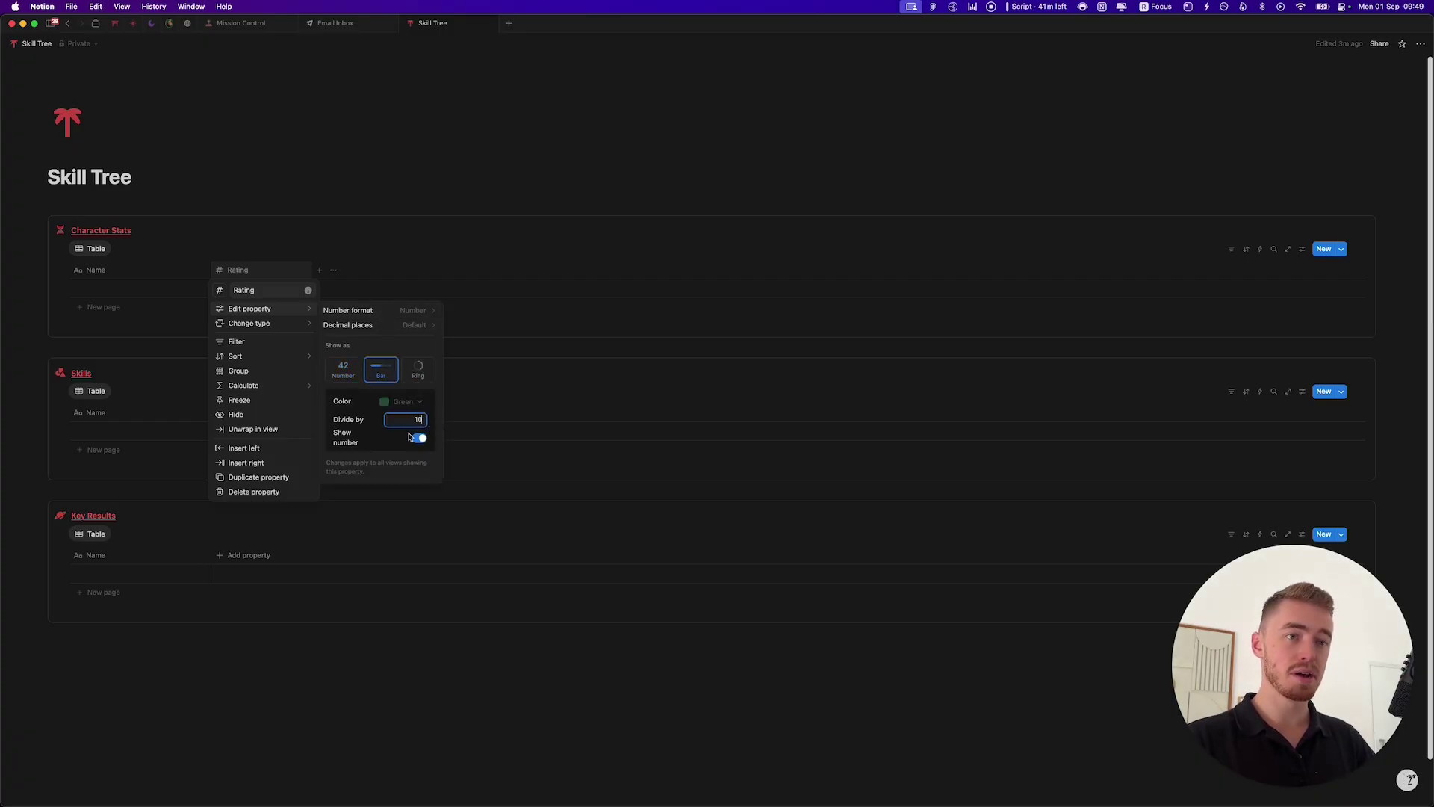
pyautogui.click(403, 401)
pyautogui.click(391, 551)
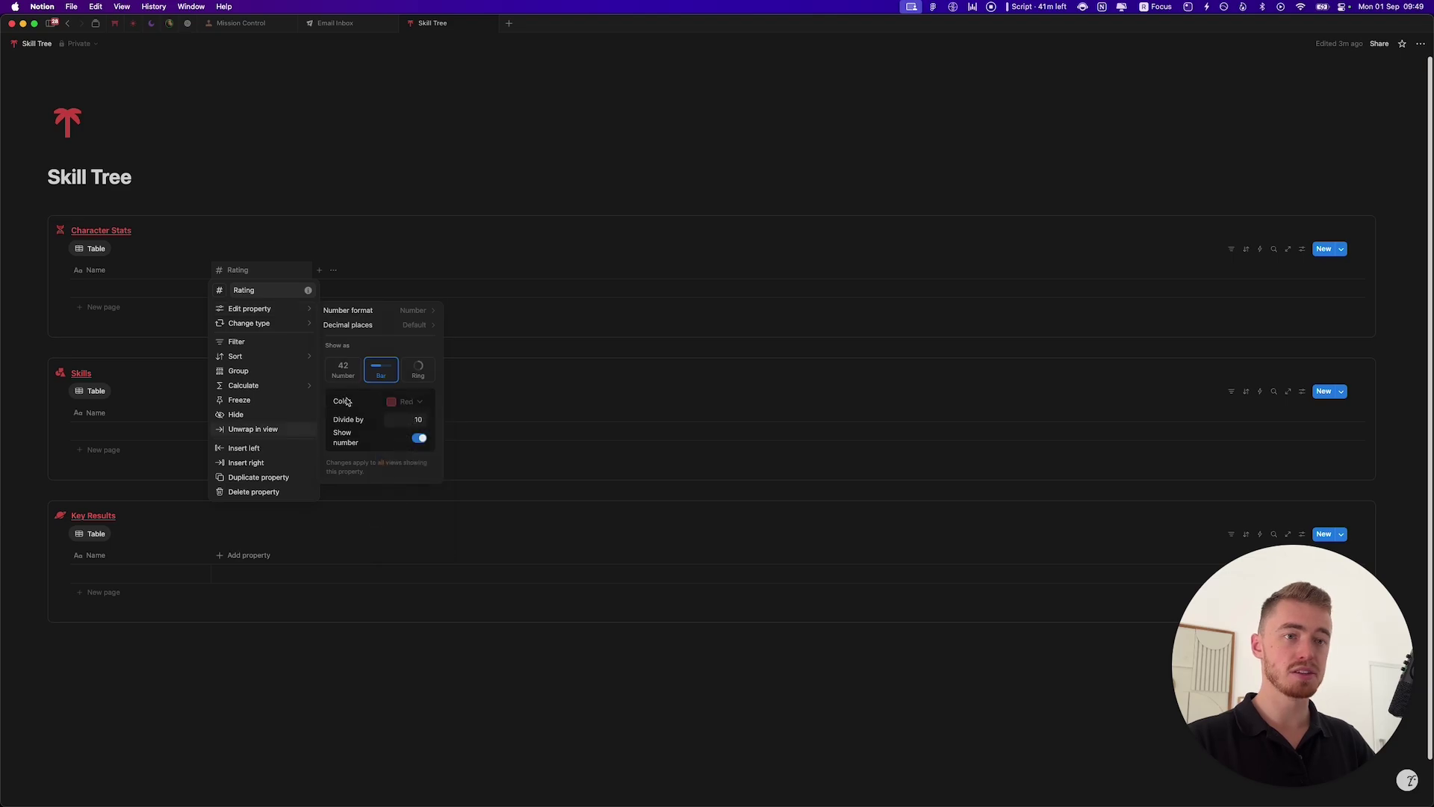
pyautogui.press('Escape')
pyautogui.press('Escape')
# Step: Enter a Rating of 8 in the first row and narrow the Rating column
pyautogui.click(276, 288)
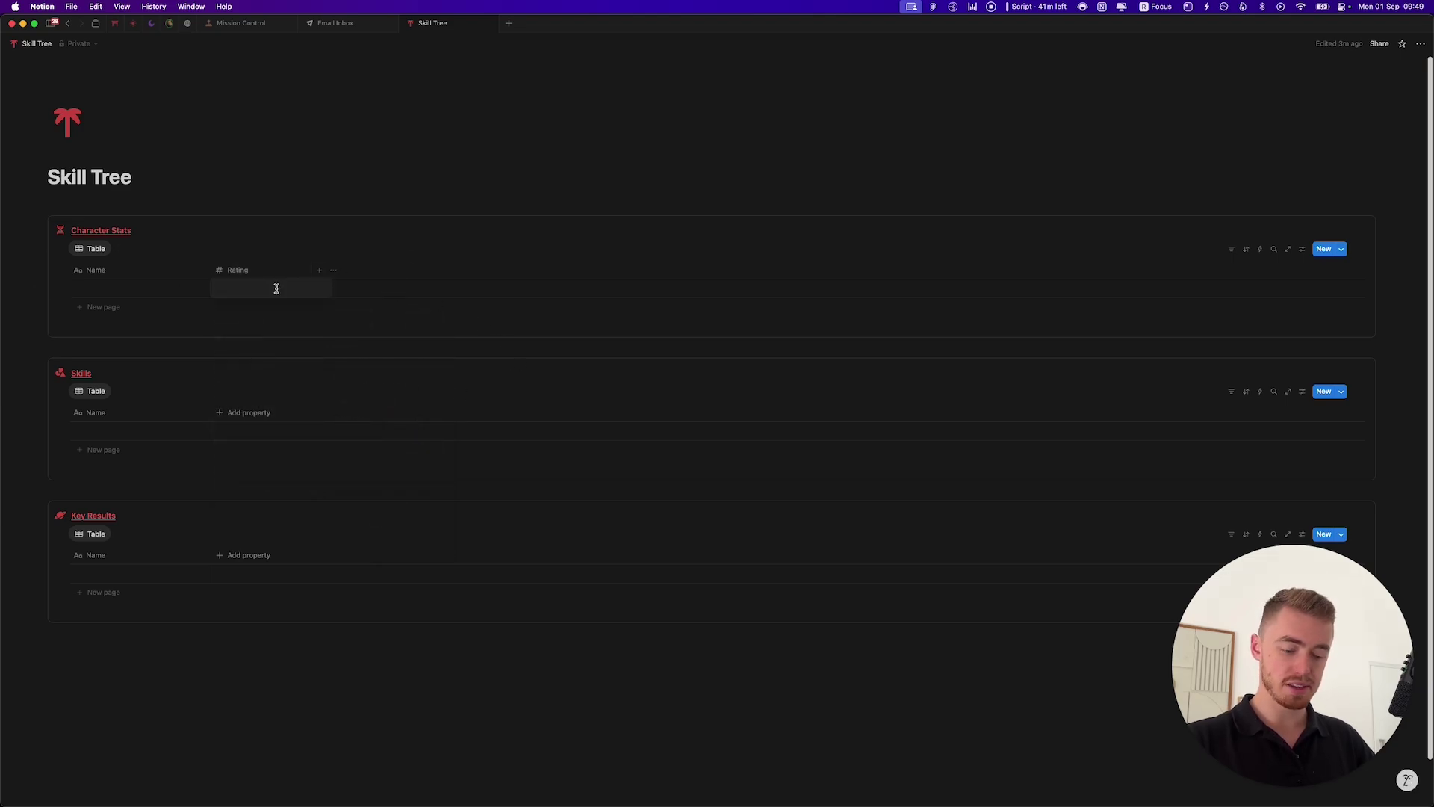
pyautogui.press('Return')
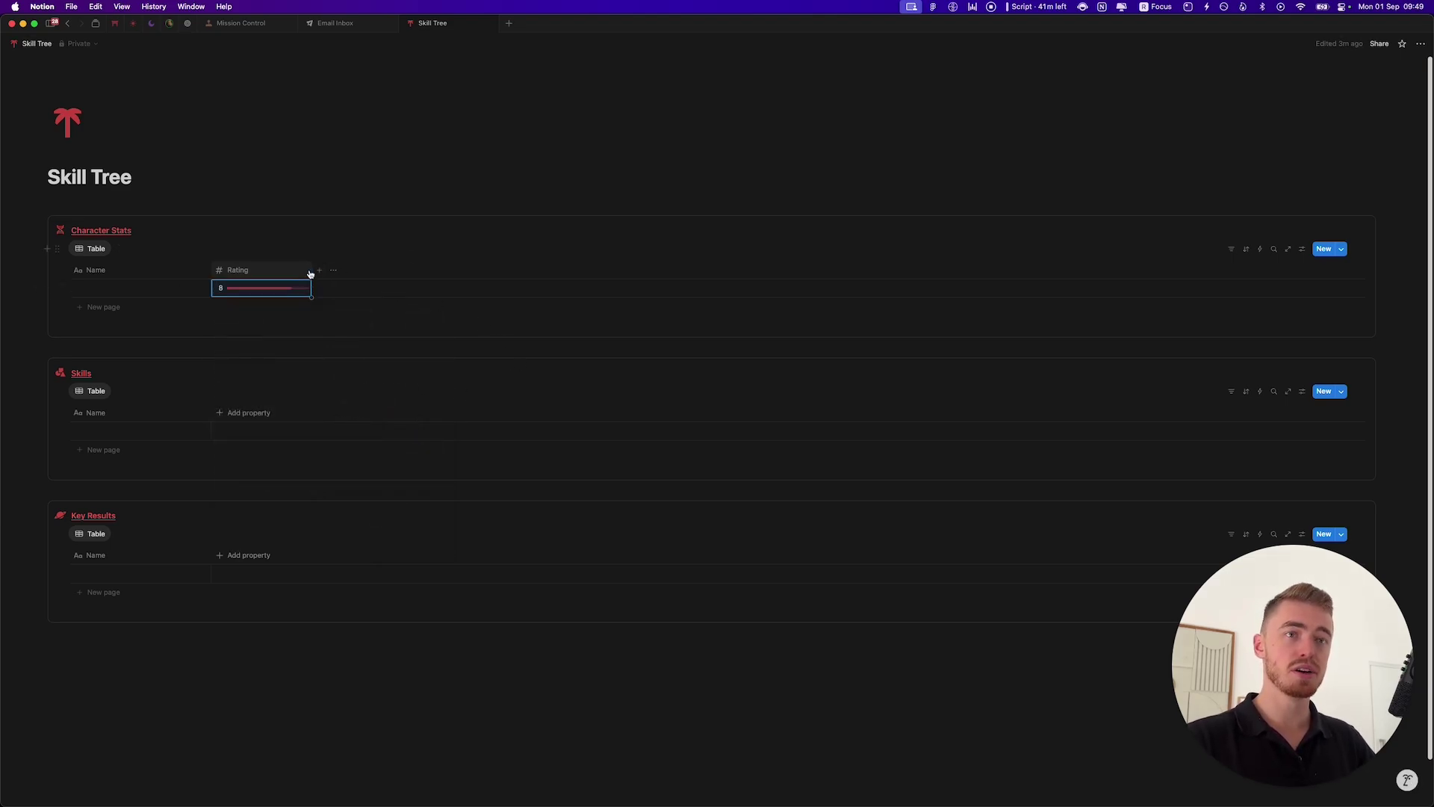
pyautogui.moveTo(311, 274); pyautogui.dragTo(274, 275)
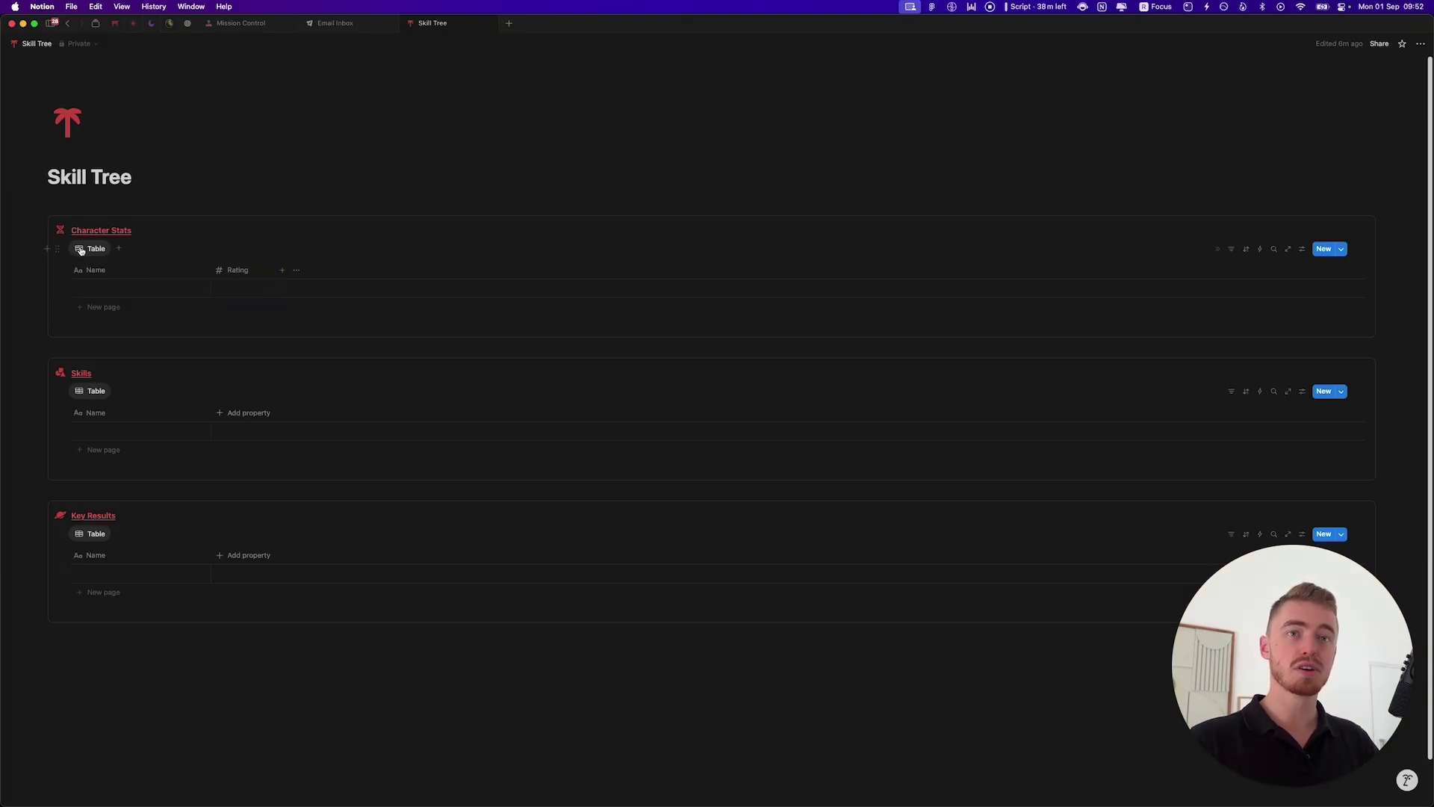
pyautogui.click(84, 249)
# Step: Give the Character Stats view a triangle icon
pyautogui.click(104, 269)
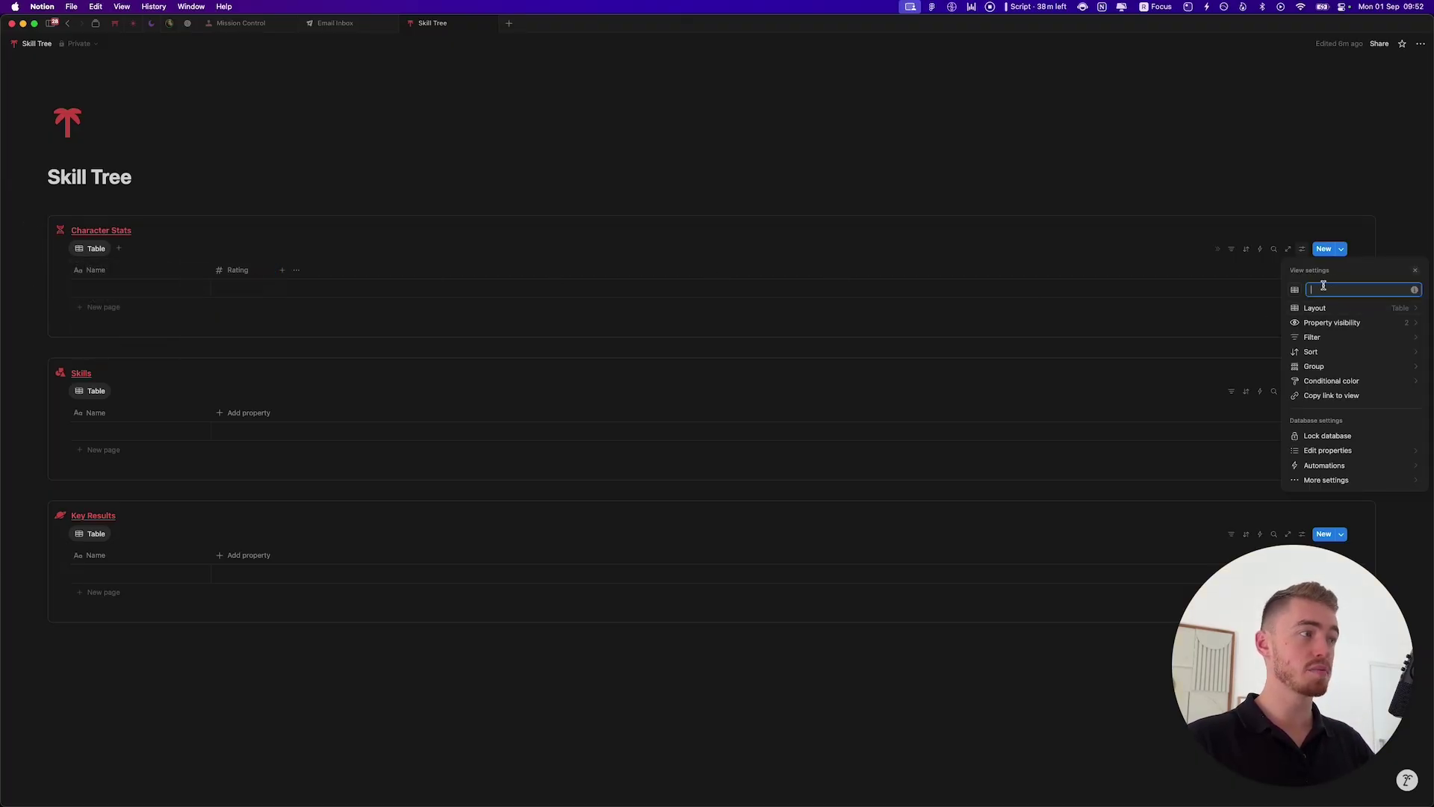
pyautogui.click(1295, 291)
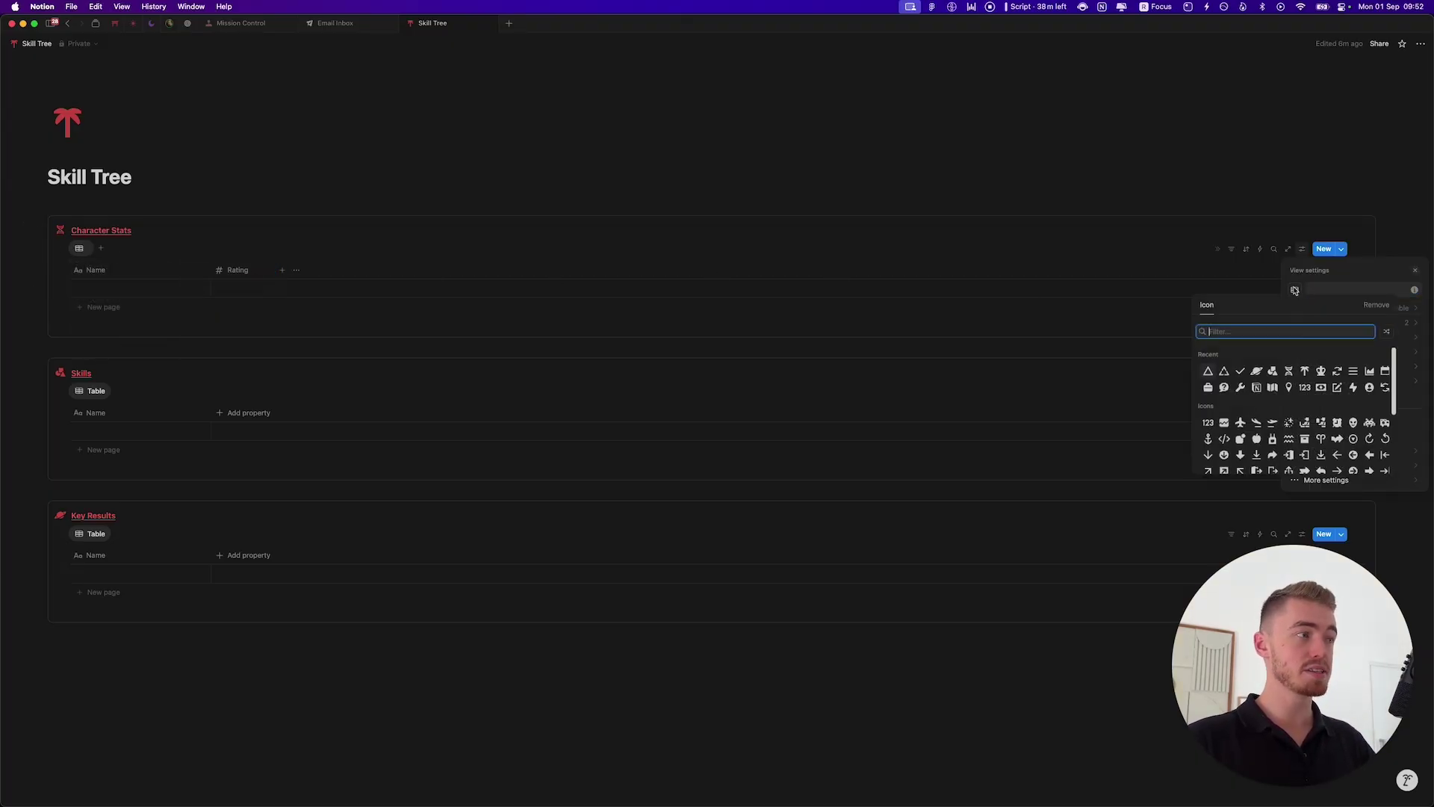
pyautogui.click(1223, 372)
pyautogui.click(1199, 267)
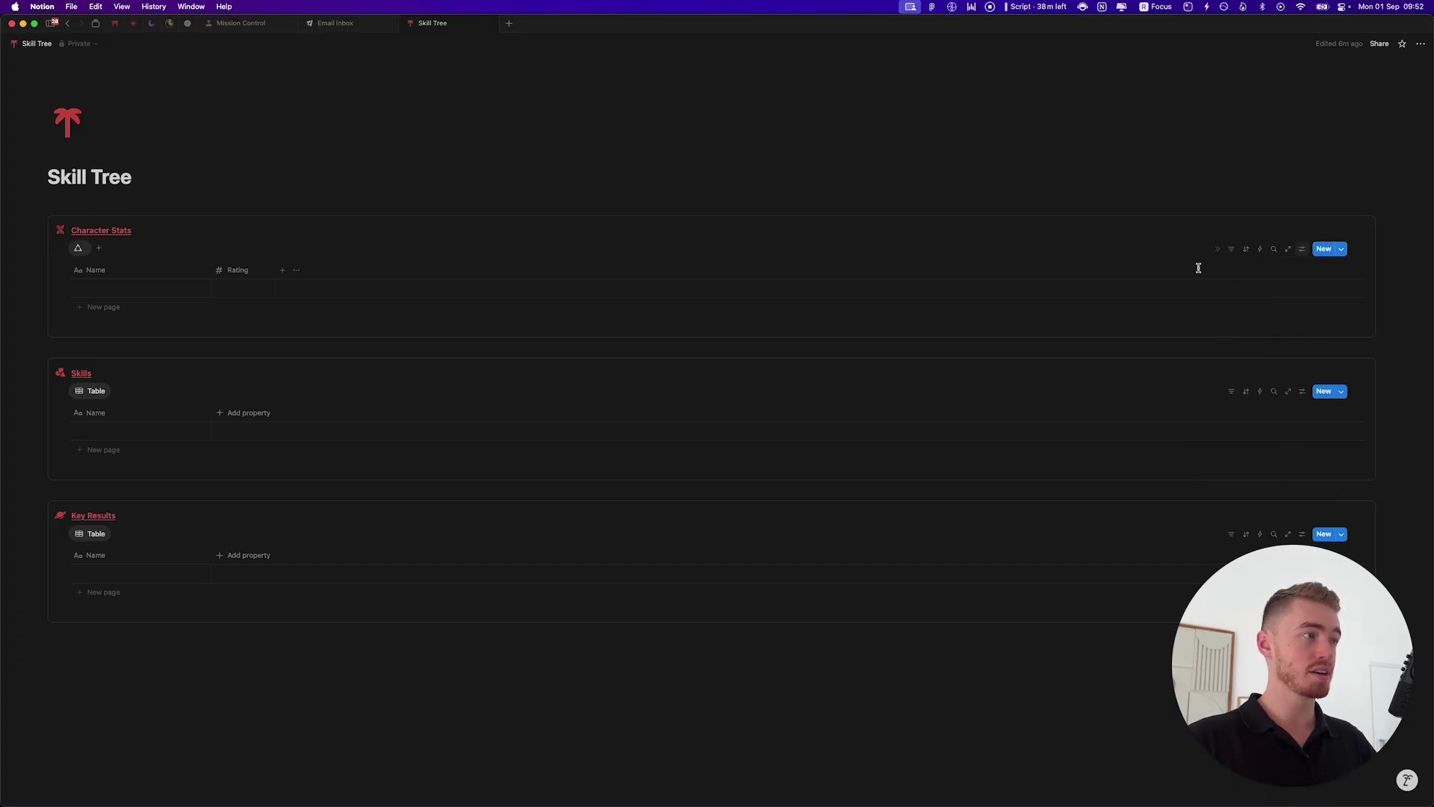
# Step: Create a Character Stats template with a red triangle icon and Rating 0
pyautogui.click(1343, 252)
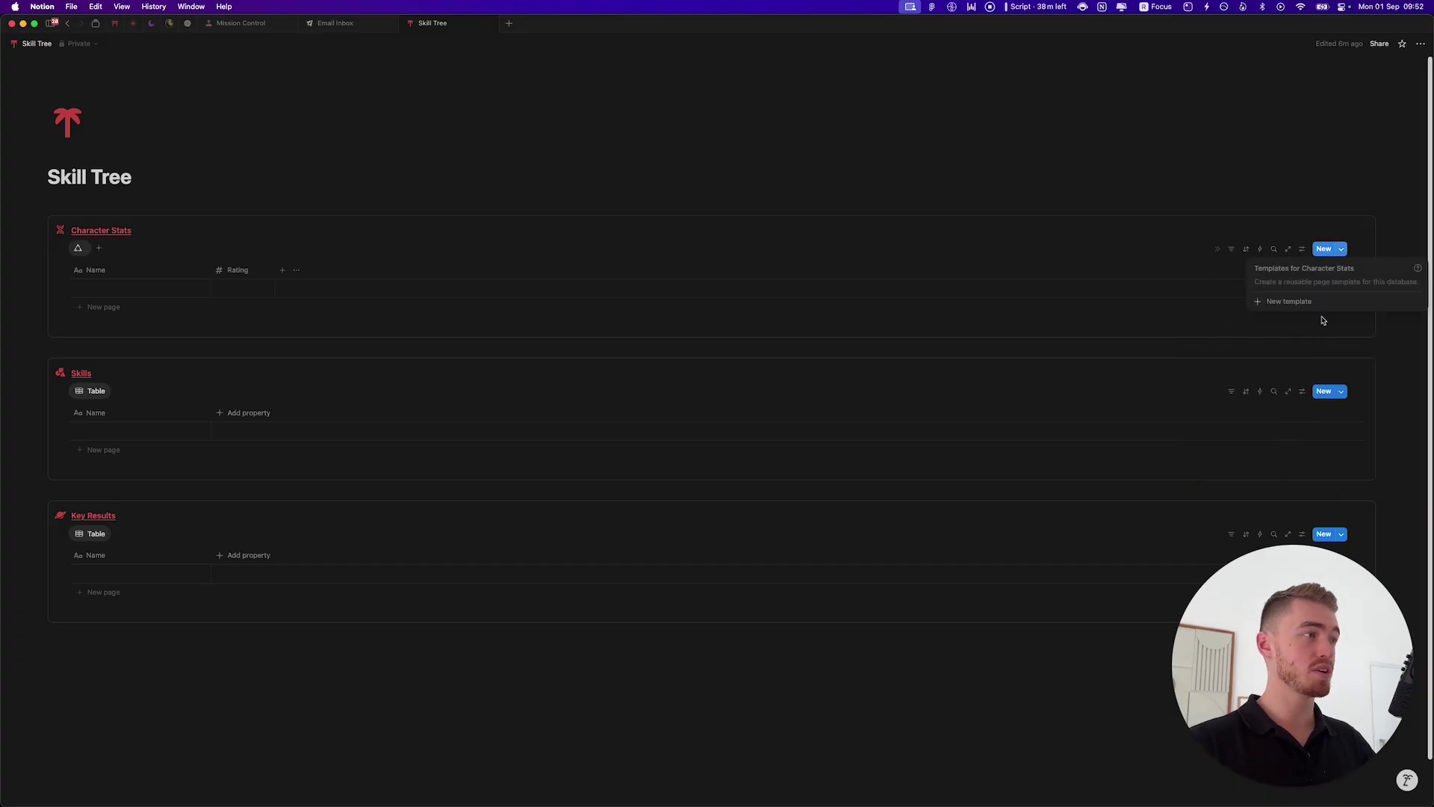
pyautogui.click(1322, 306)
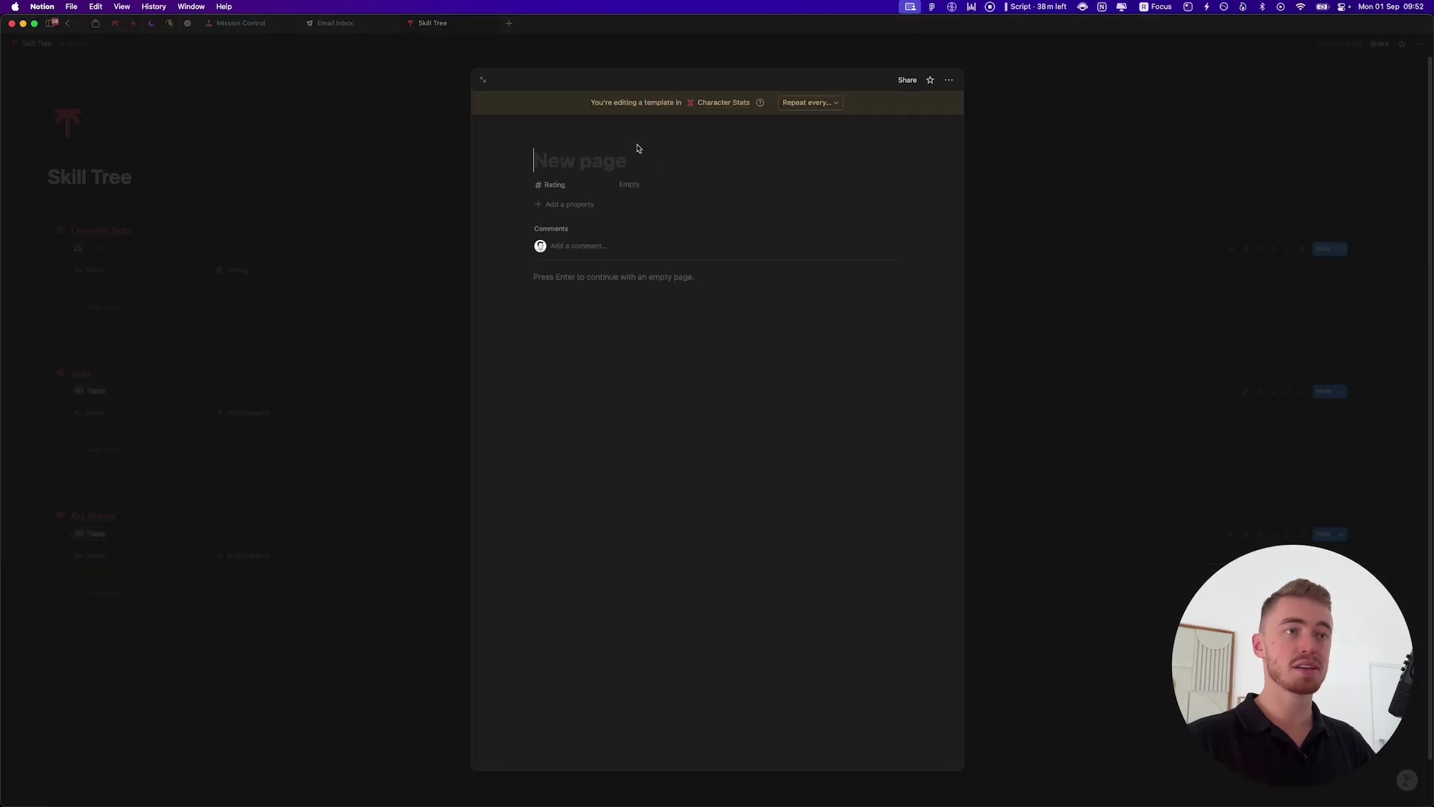
pyautogui.click(550, 138)
pyautogui.click(493, 215)
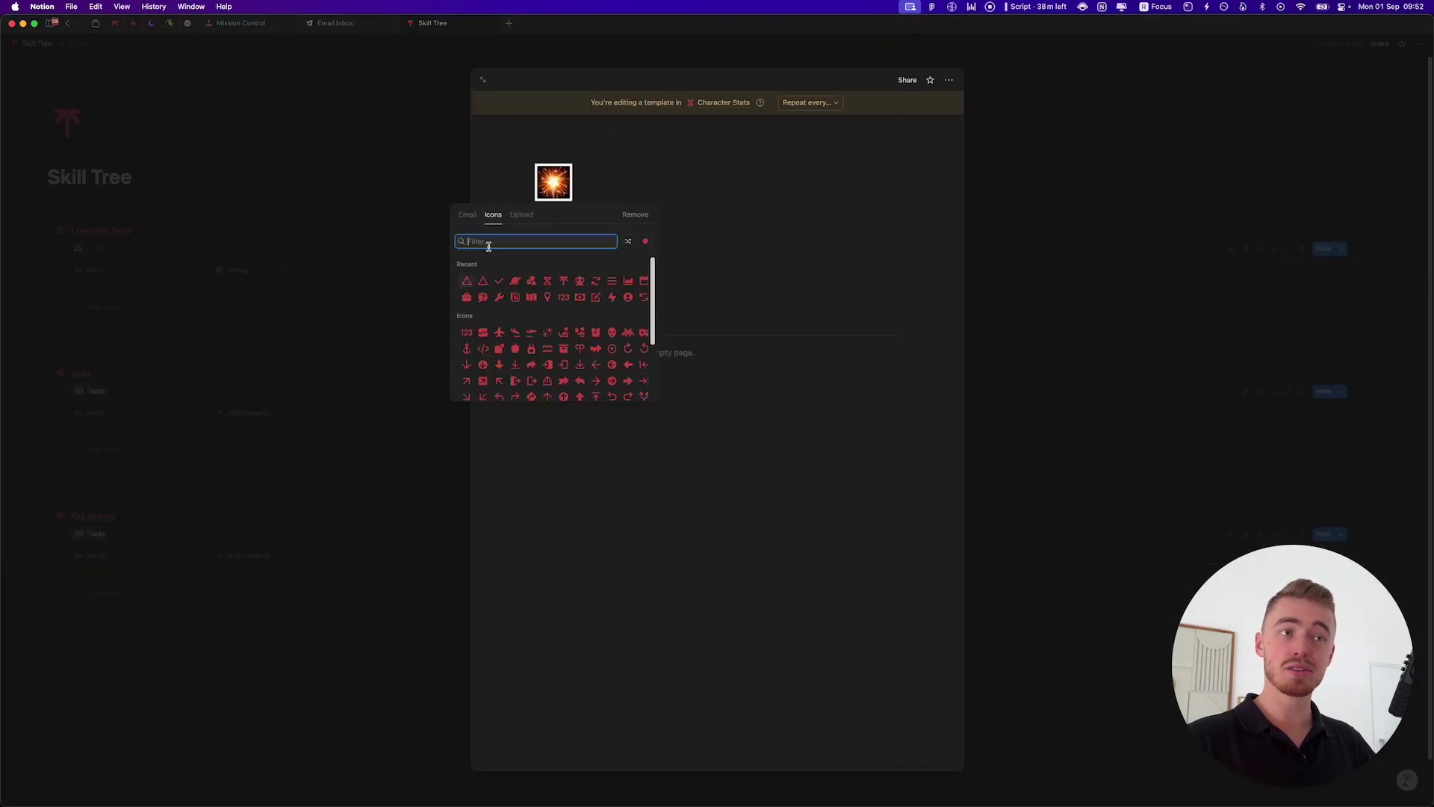
pyautogui.click(484, 280)
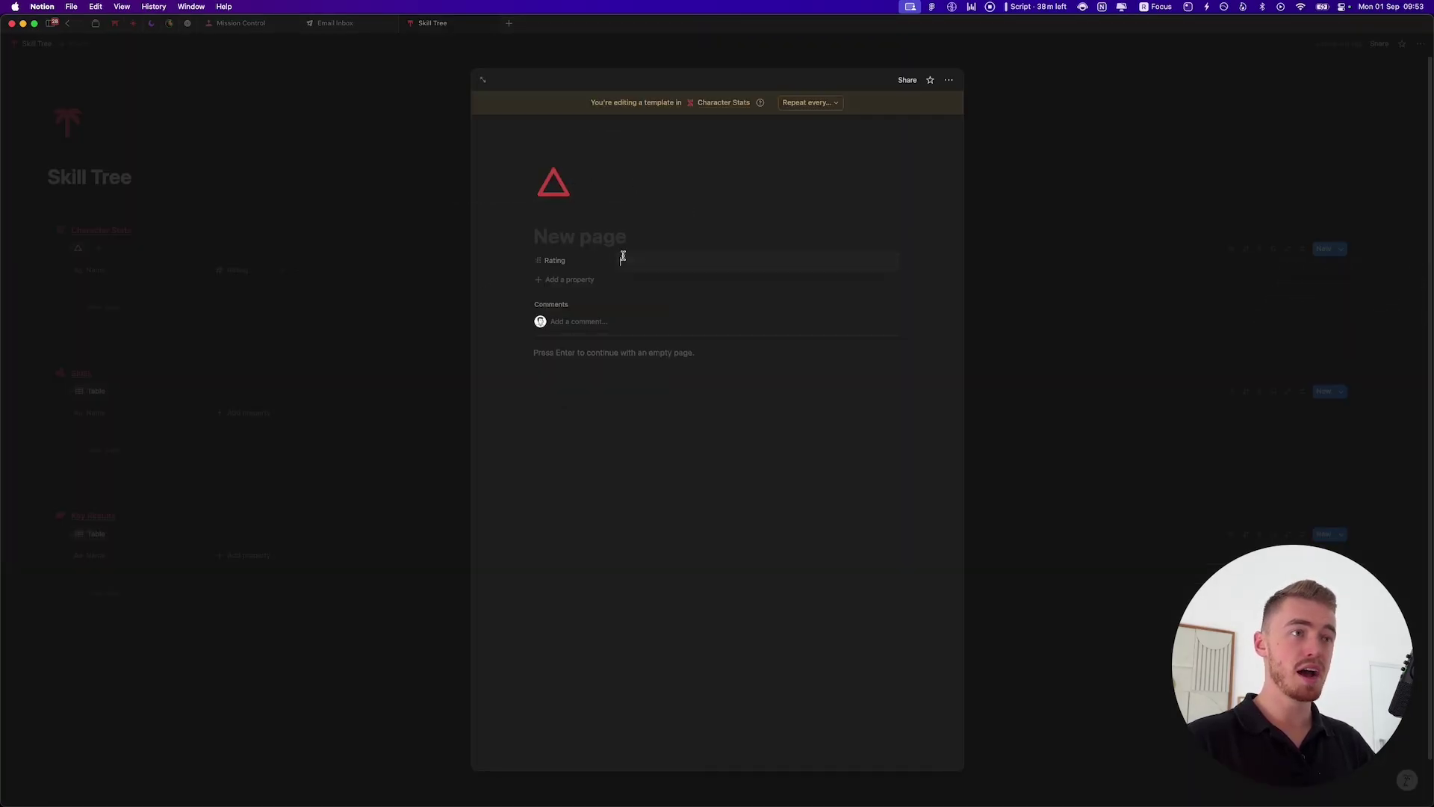
pyautogui.click(724, 192)
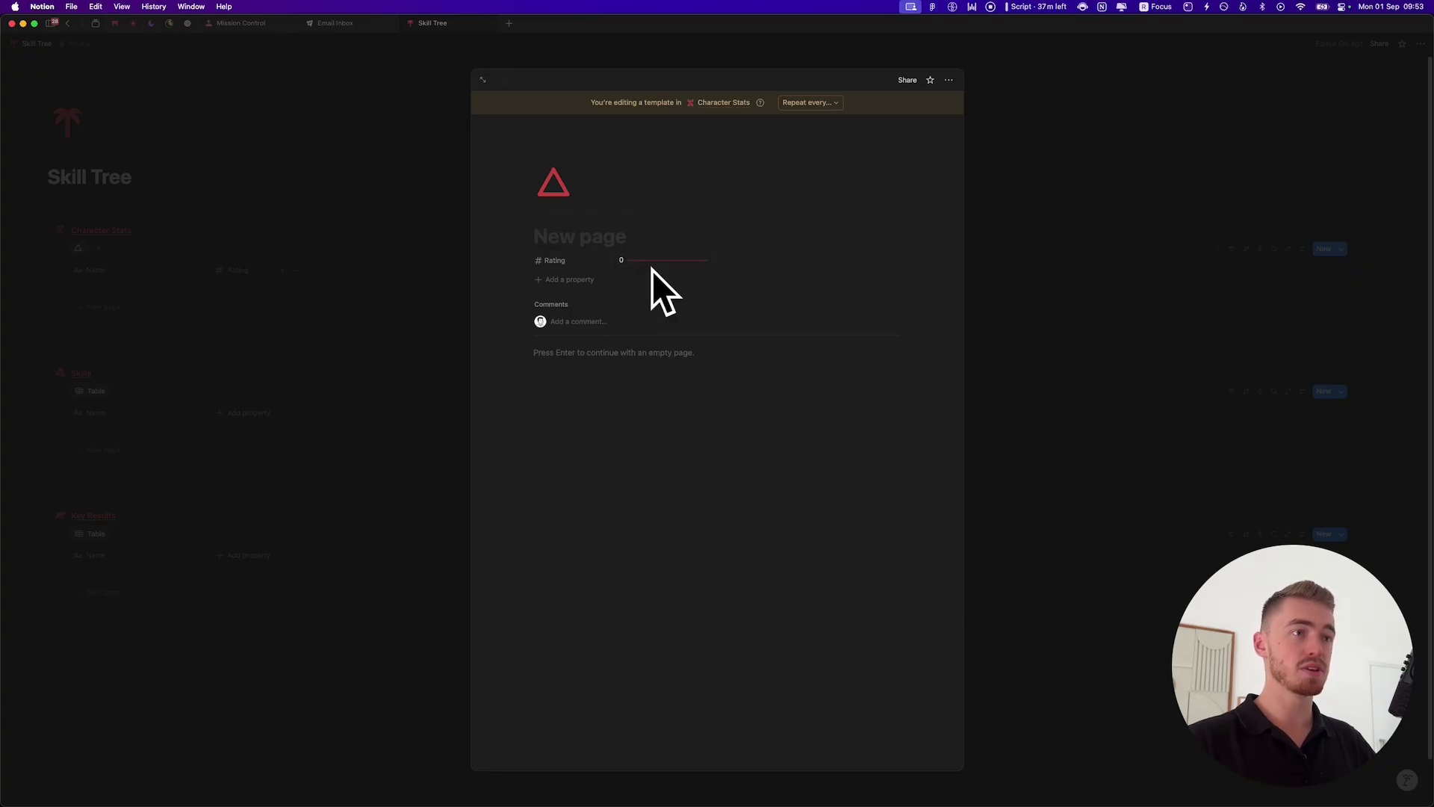
pyautogui.click(1259, 305)
# Step: Set the new template as default for all views and add a row from it
pyautogui.click(1341, 248)
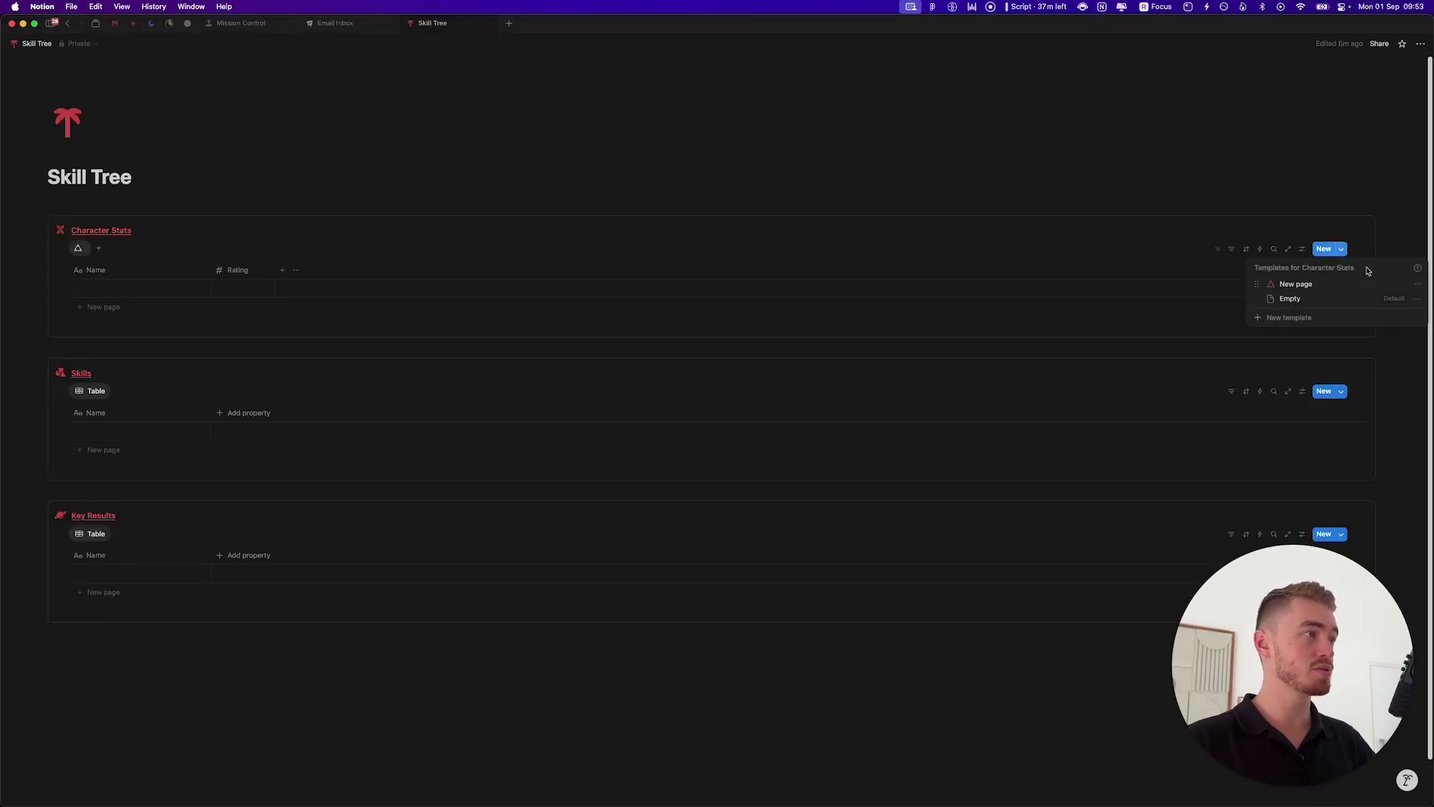
pyautogui.click(1417, 285)
pyautogui.click(1377, 302)
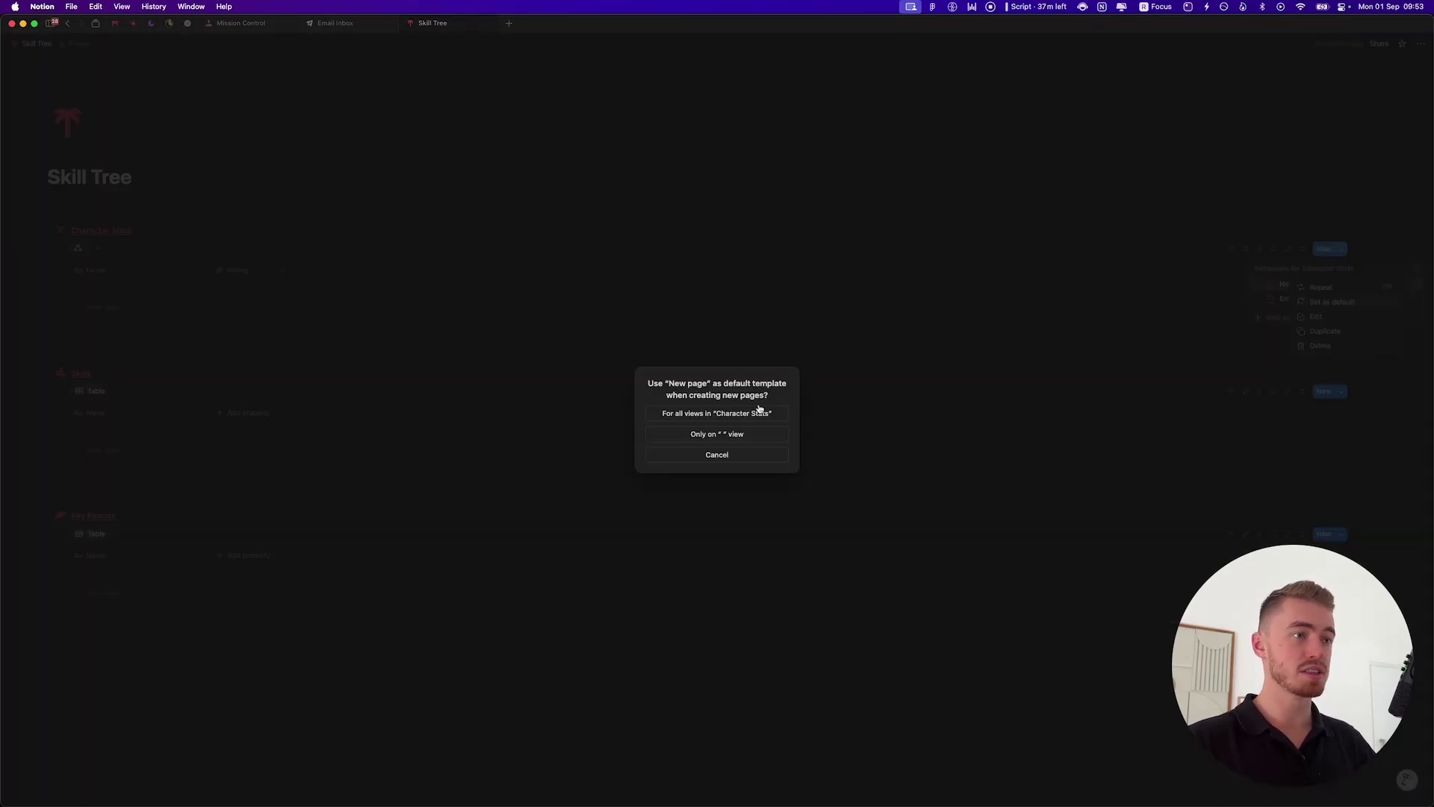
pyautogui.click(751, 408)
pyautogui.click(407, 234)
pyautogui.click(127, 306)
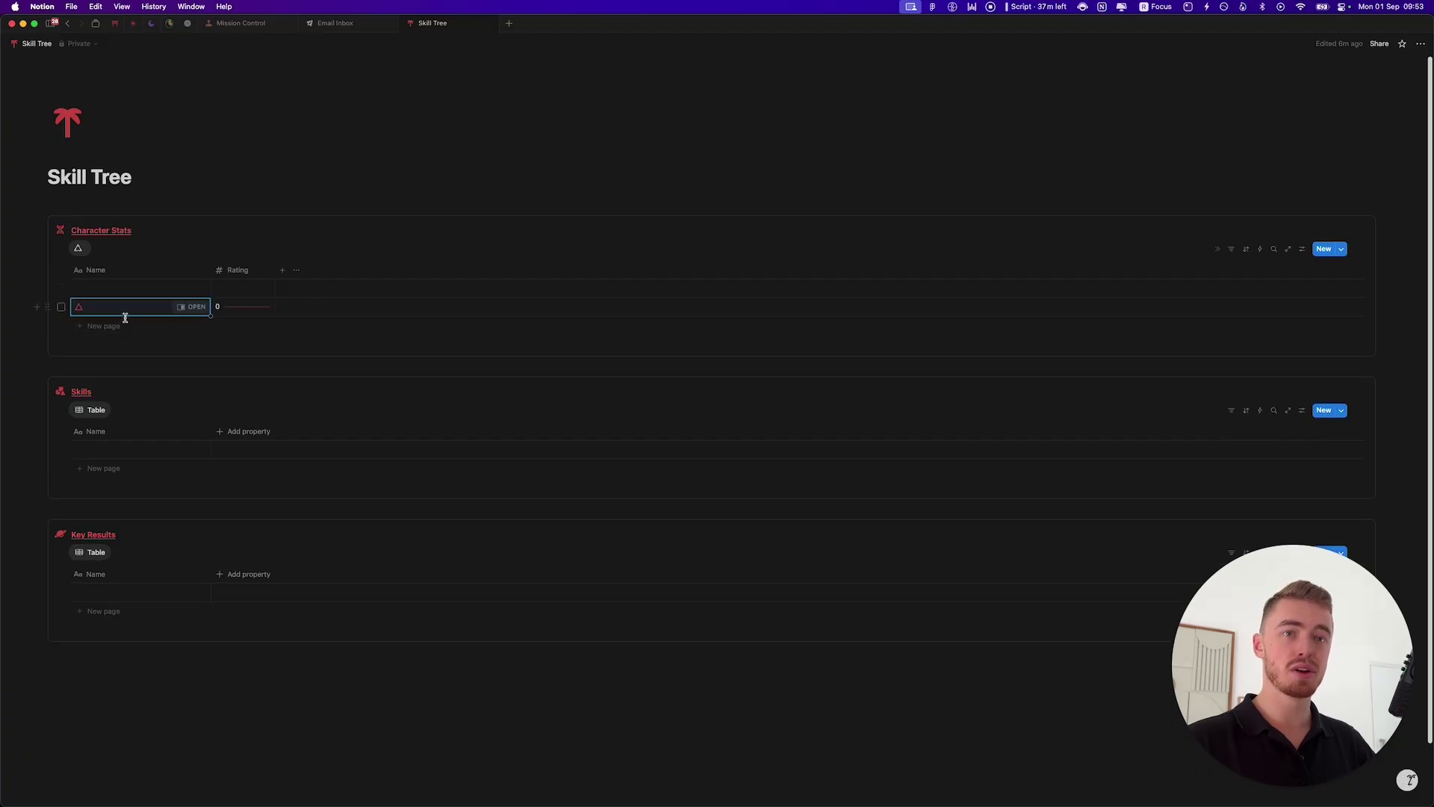
# Step: Add more stat rows to Character Stats and name the first one Focus
pyautogui.click(125, 327)
pyautogui.click(119, 345)
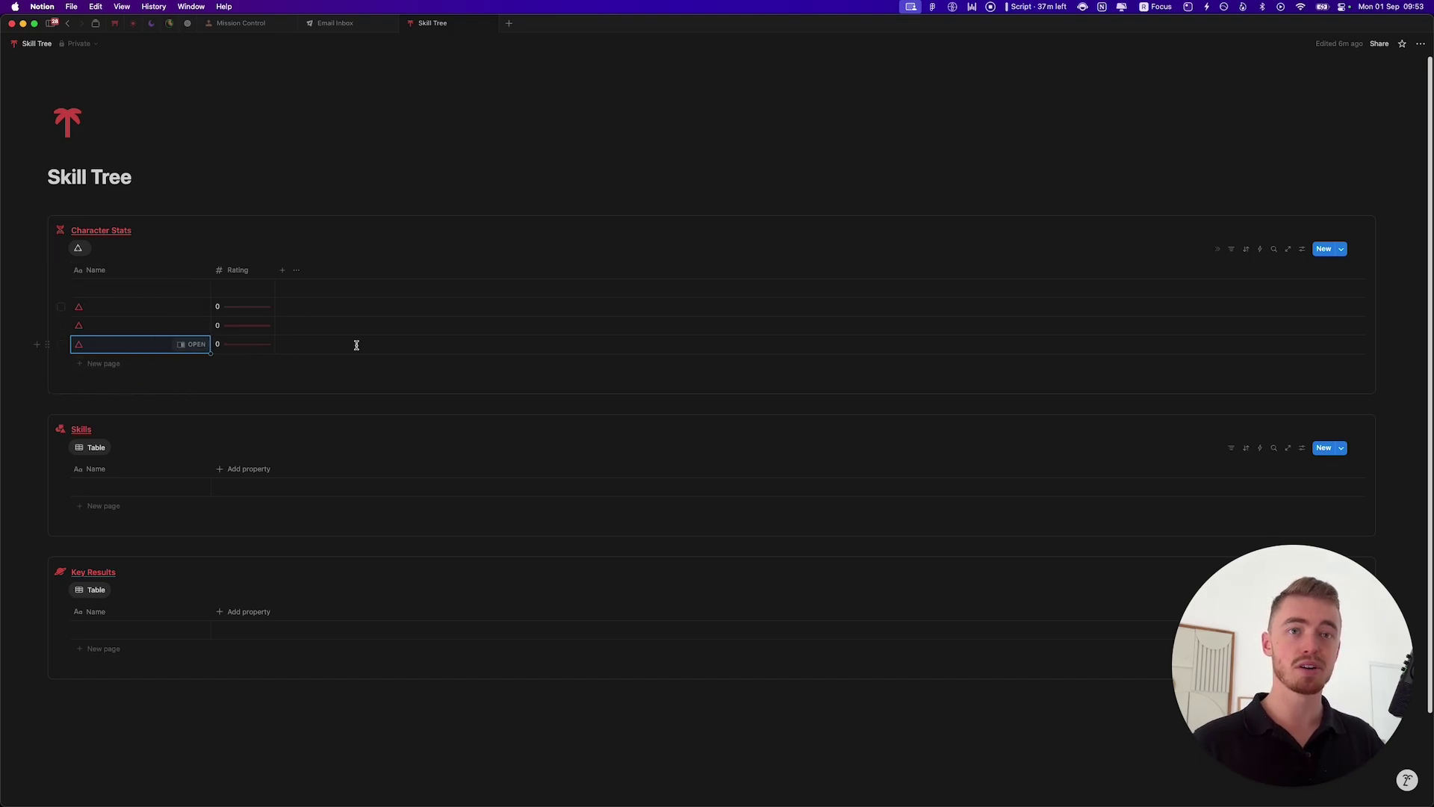
pyautogui.press('Escape')
pyautogui.click(125, 307)
pyautogui.write('Fo')
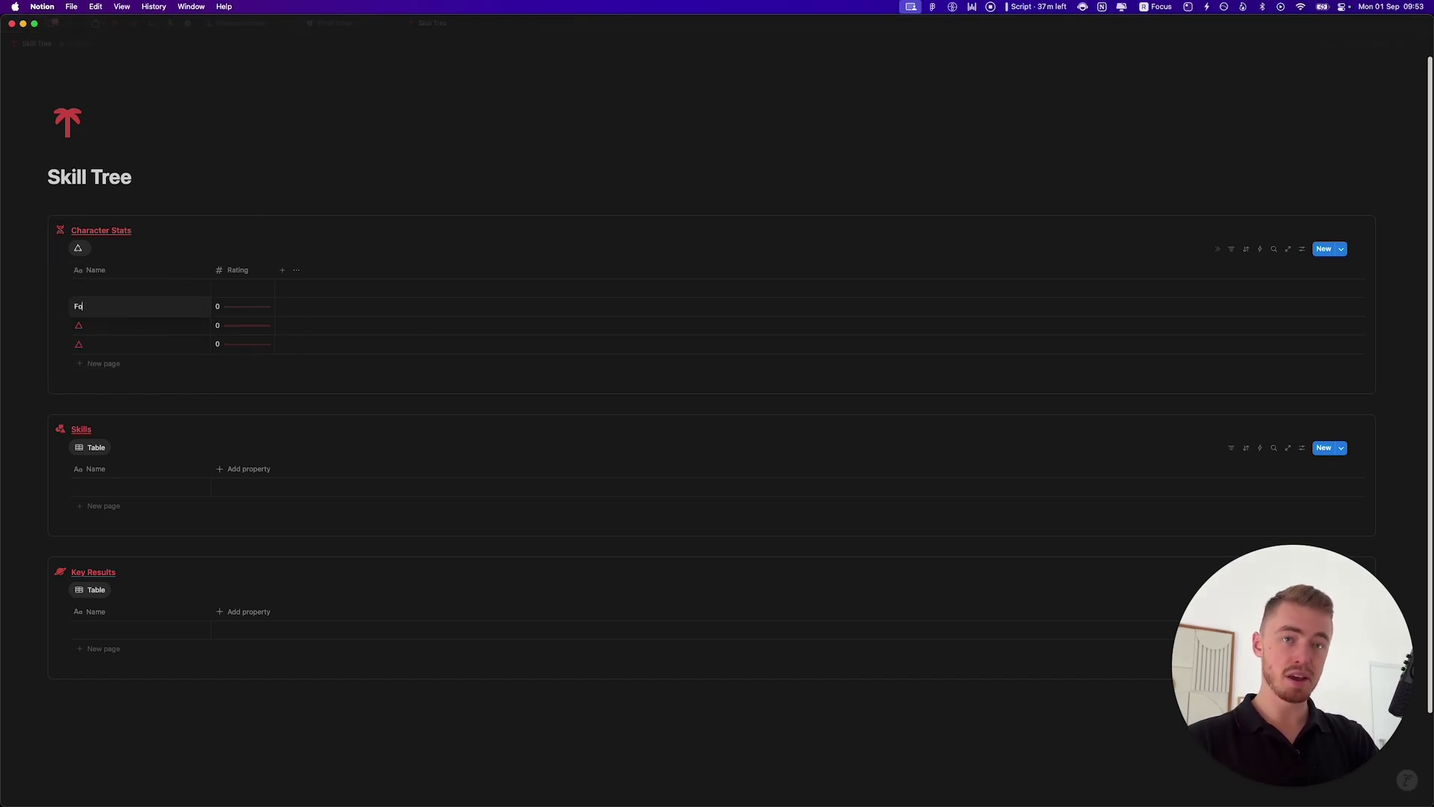
pyautogui.write('cus')
pyautogui.press('Escape')
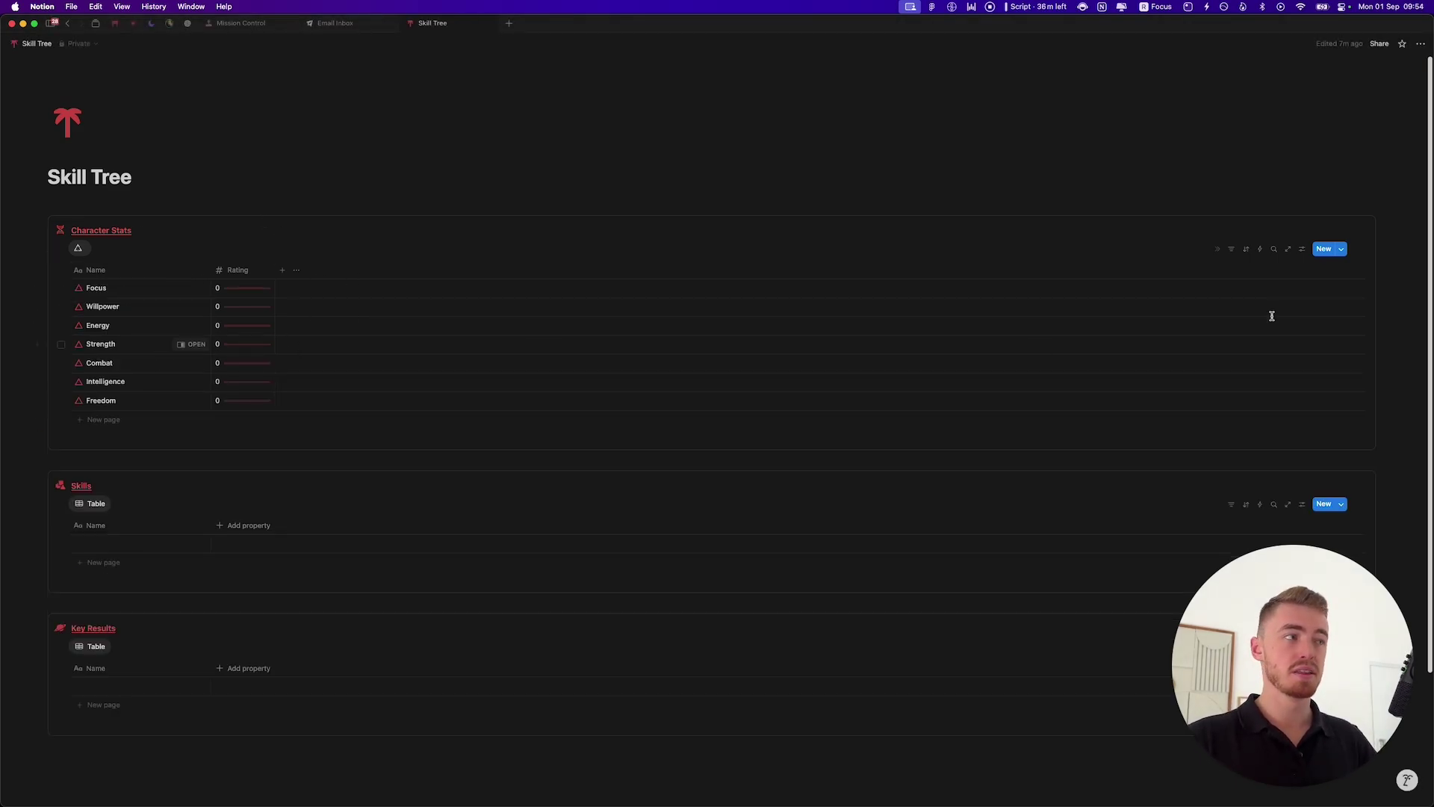
pyautogui.click(1303, 250)
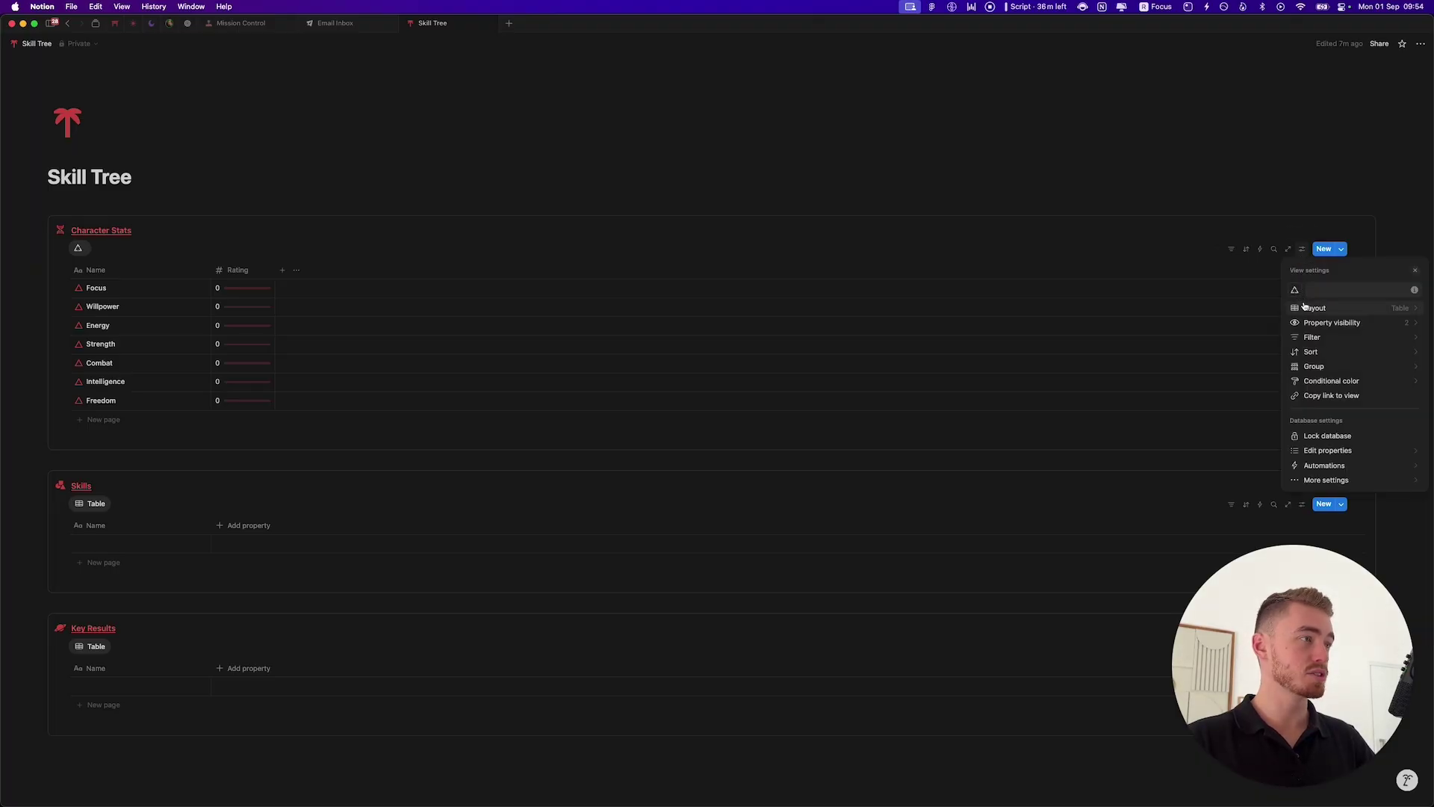
# Step: Switch Character Stats to a gallery layout with no card preview and small cards
pyautogui.click(1329, 305)
pyautogui.click(1333, 329)
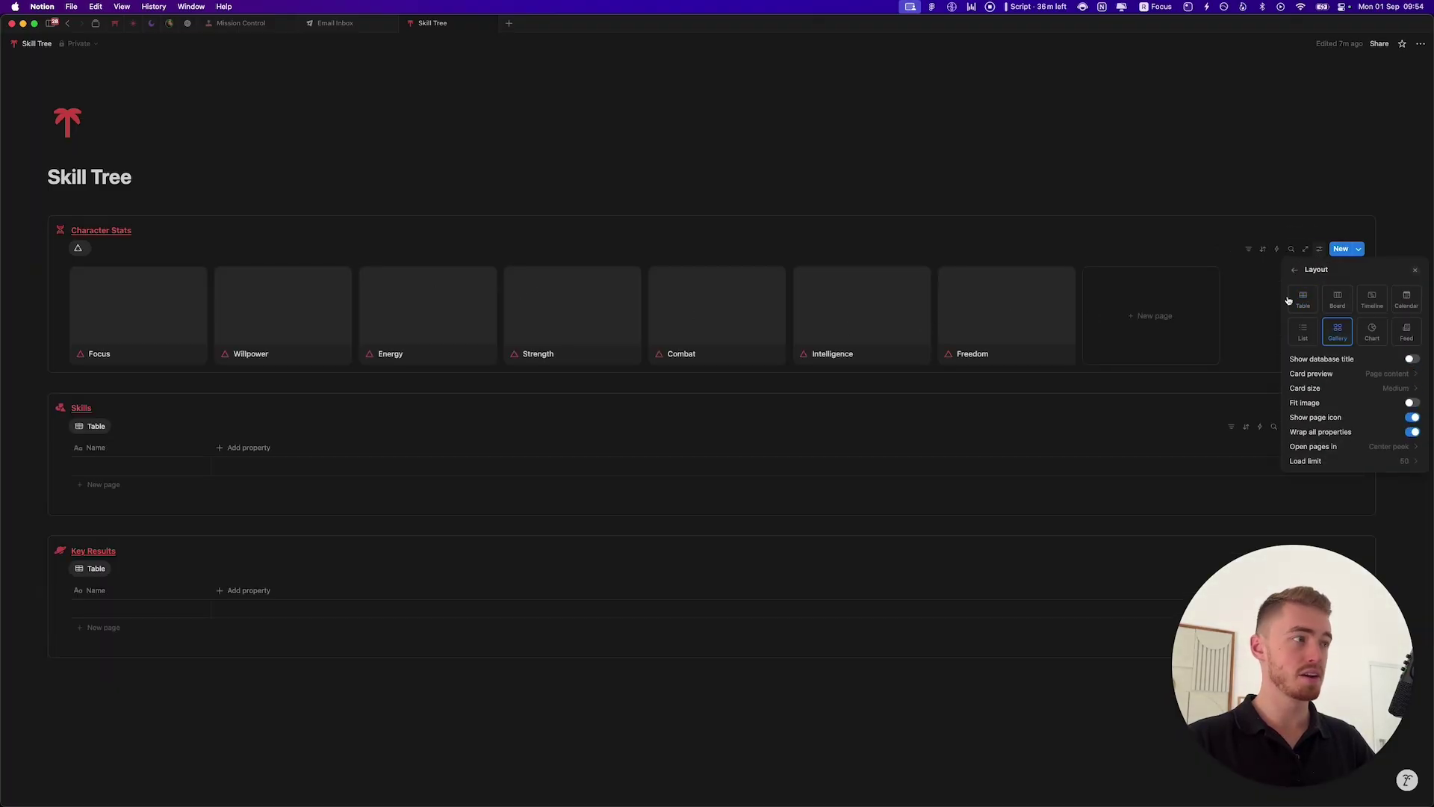
pyautogui.click(1316, 373)
pyautogui.click(1328, 397)
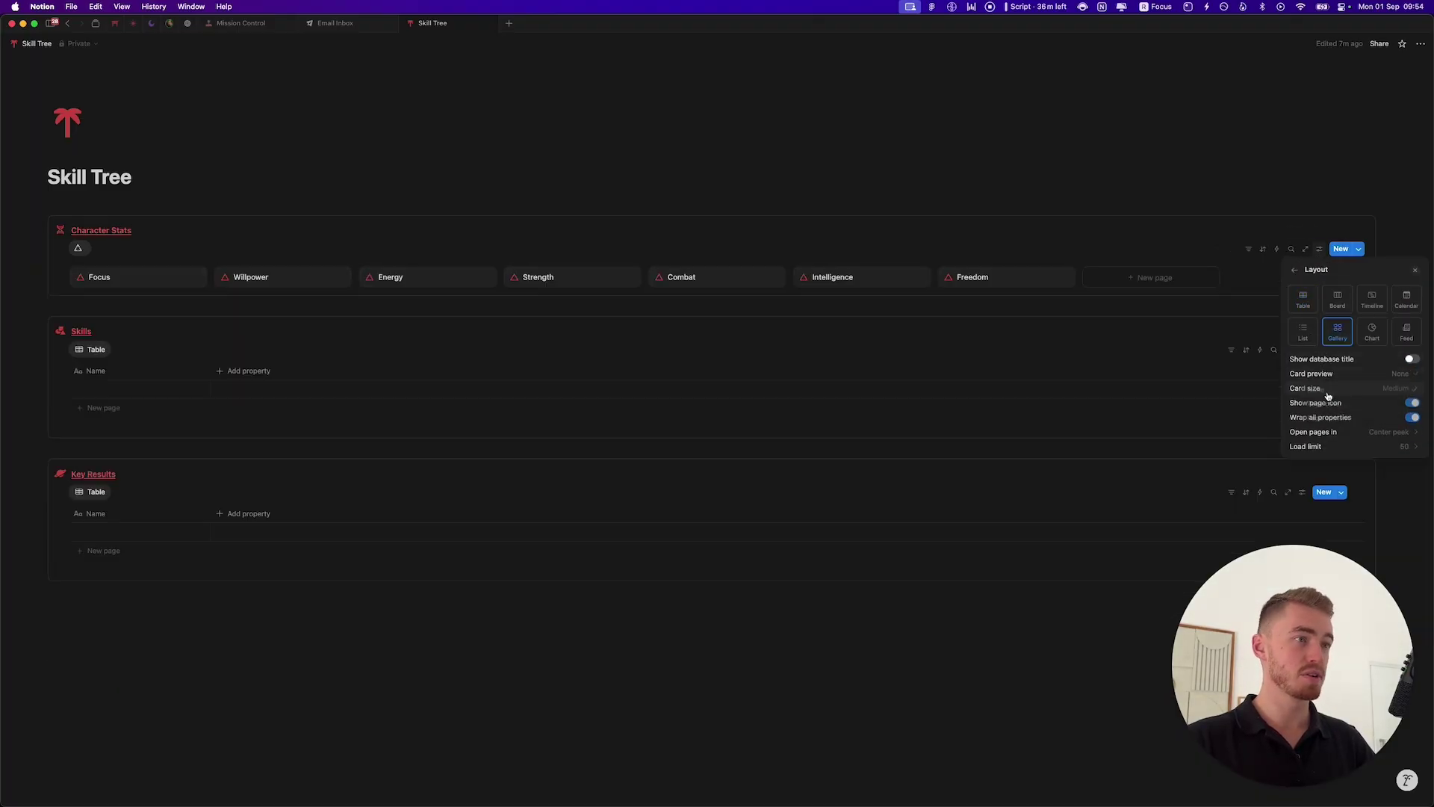
pyautogui.click(1329, 385)
pyautogui.click(1329, 386)
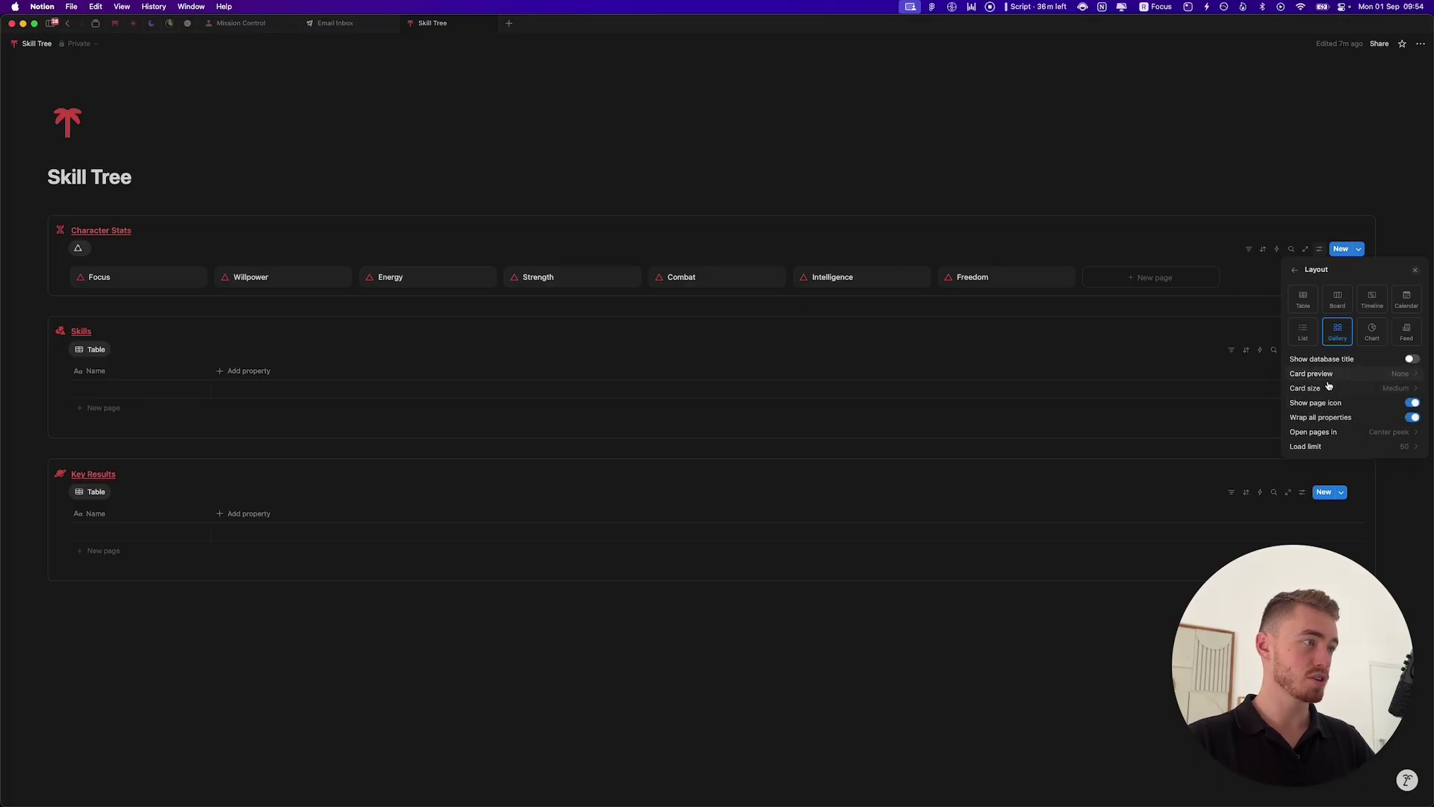
pyautogui.click(1329, 386)
pyautogui.click(1330, 401)
pyautogui.click(1295, 269)
# Step: Show the Rating property on the gallery cards
pyautogui.click(1318, 320)
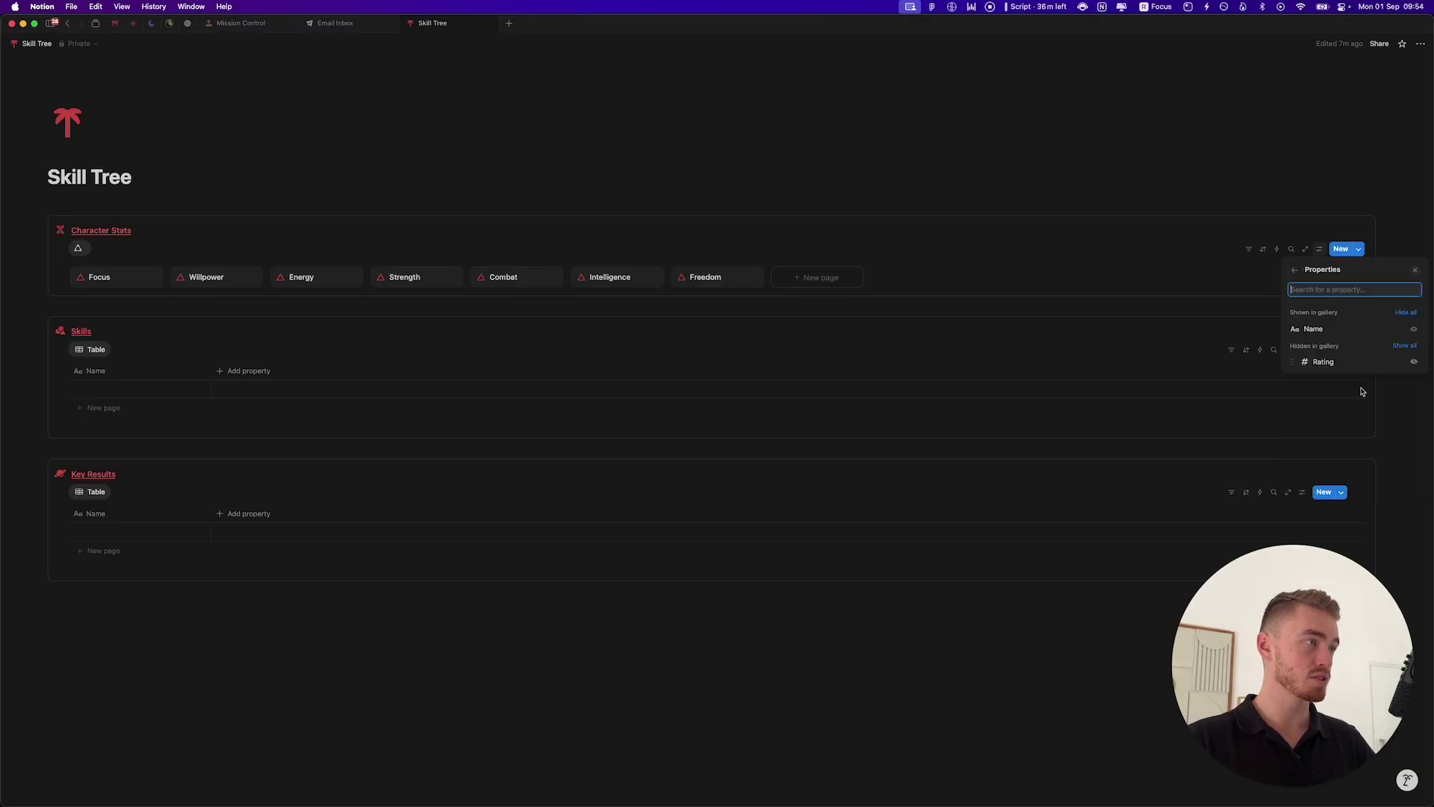
pyautogui.click(1413, 363)
pyautogui.click(717, 256)
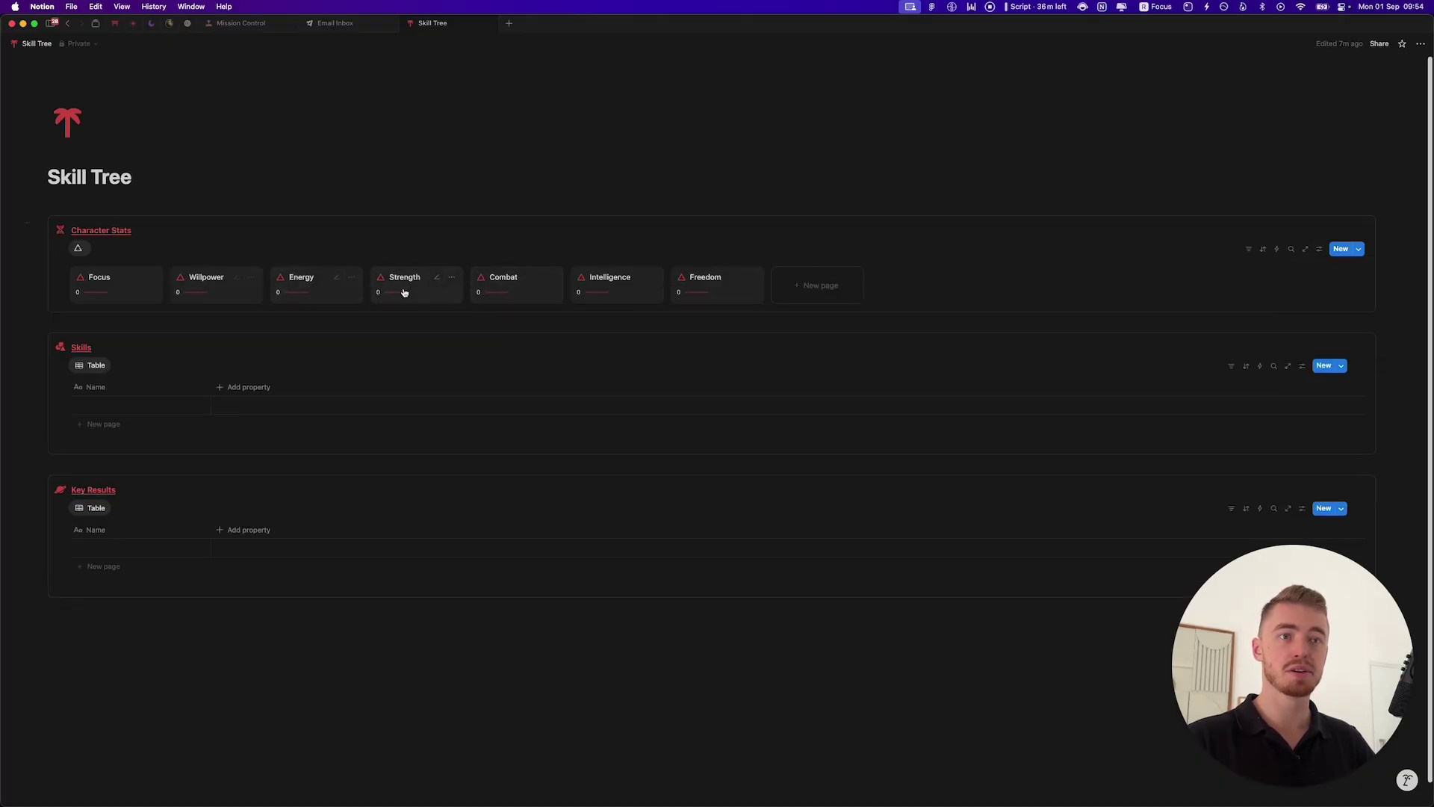
pyautogui.click(249, 387)
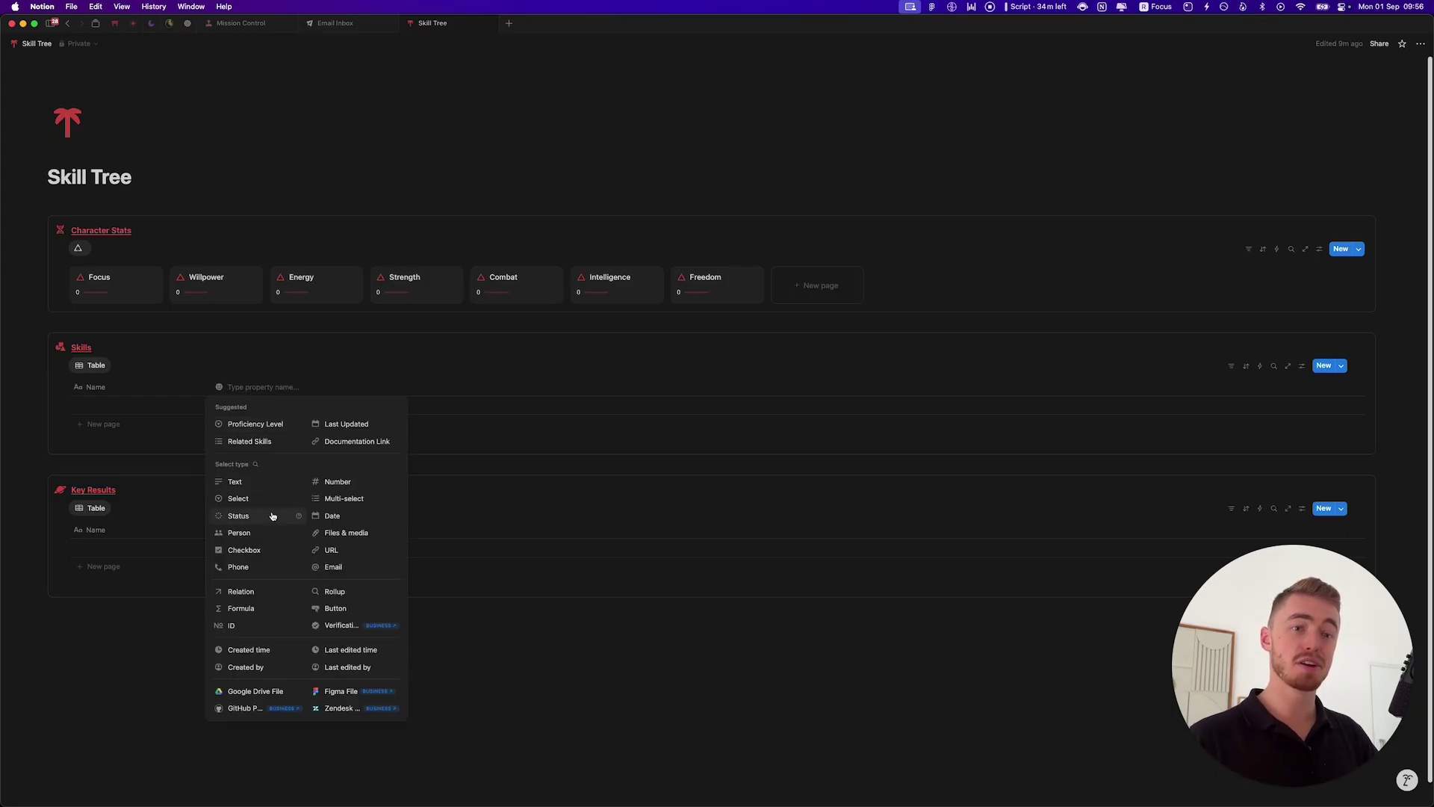
# Step: Add a Status property and a Progress Bar formula with a chart icon to Skills
pyautogui.click(272, 514)
pyautogui.click(319, 387)
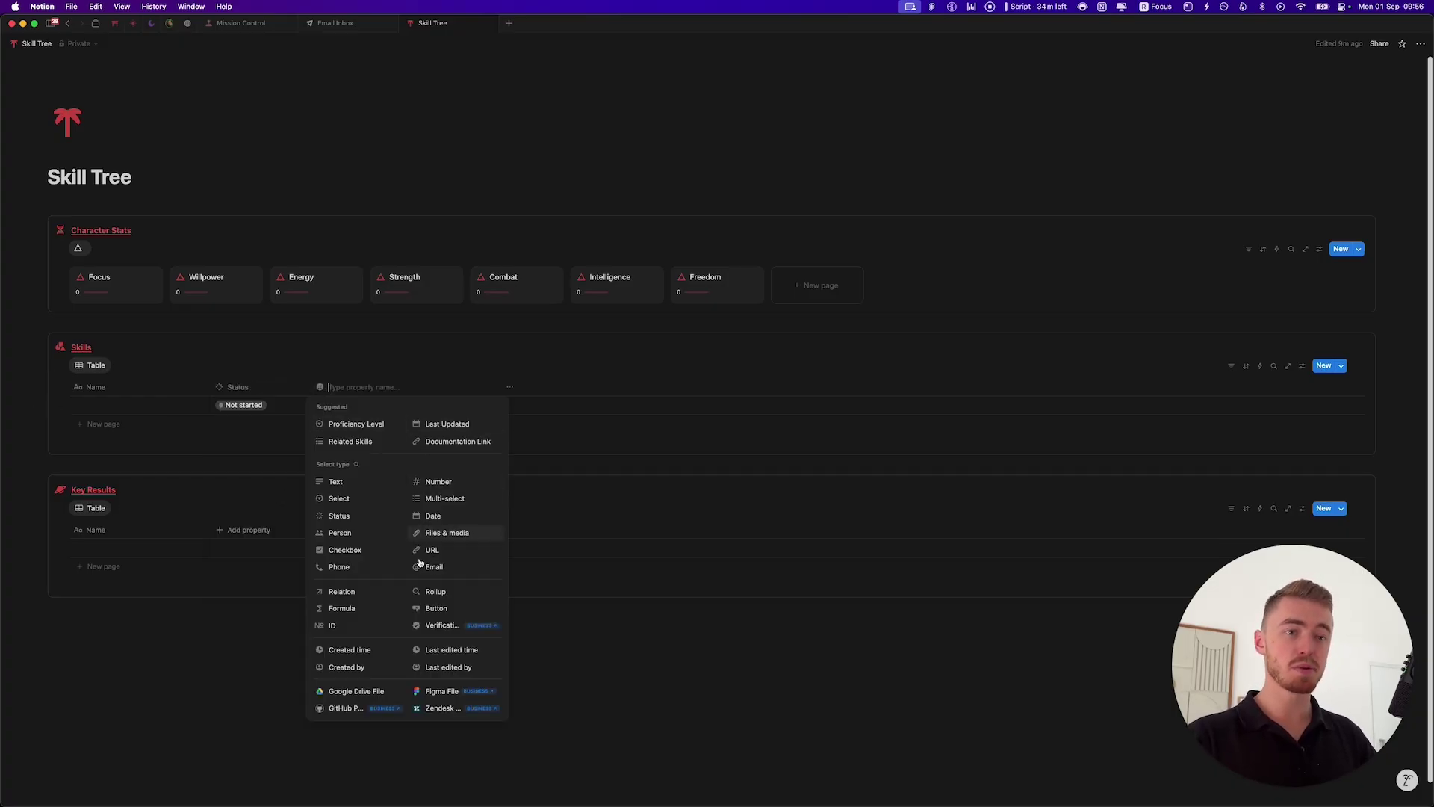
pyautogui.click(356, 609)
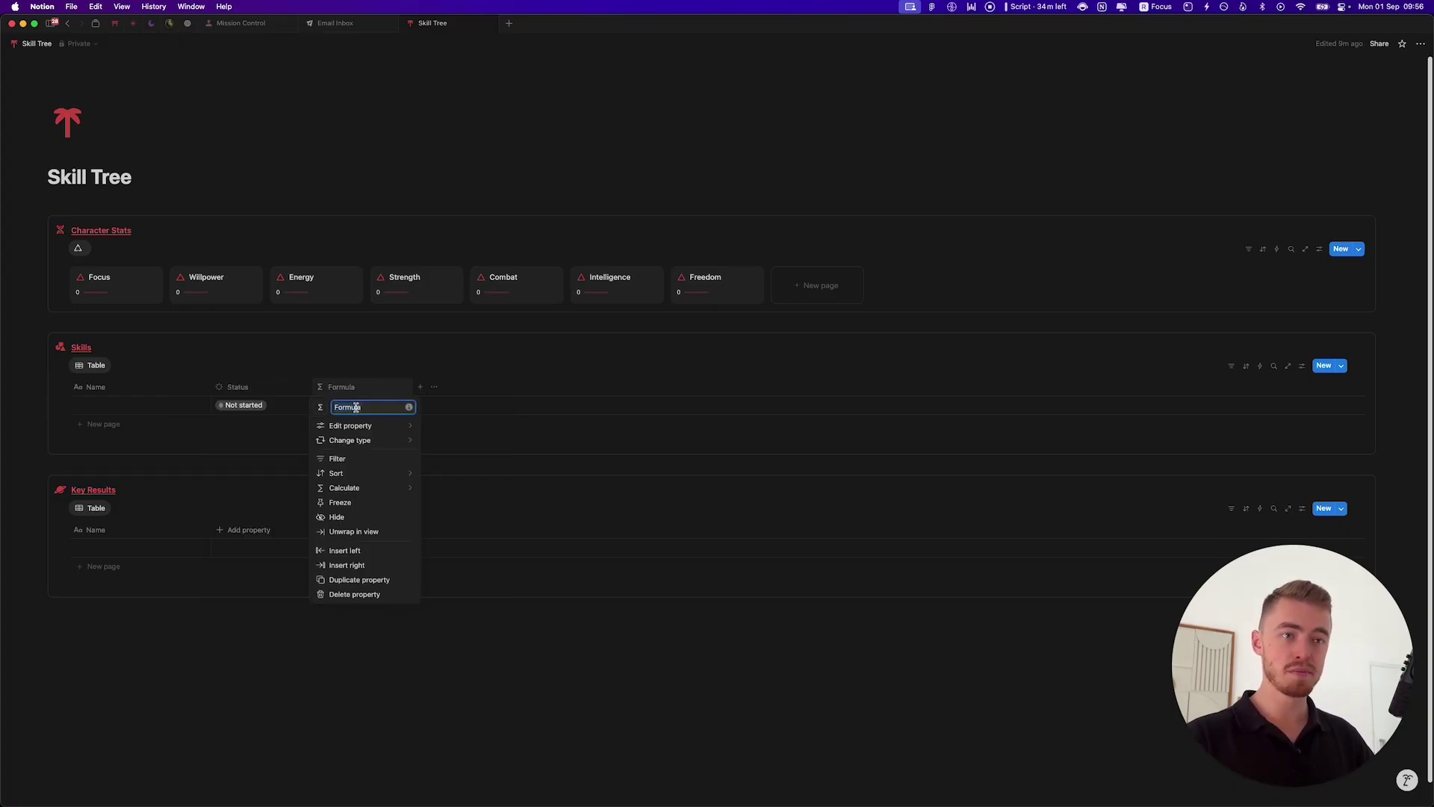
pyautogui.write('Progress Bar')
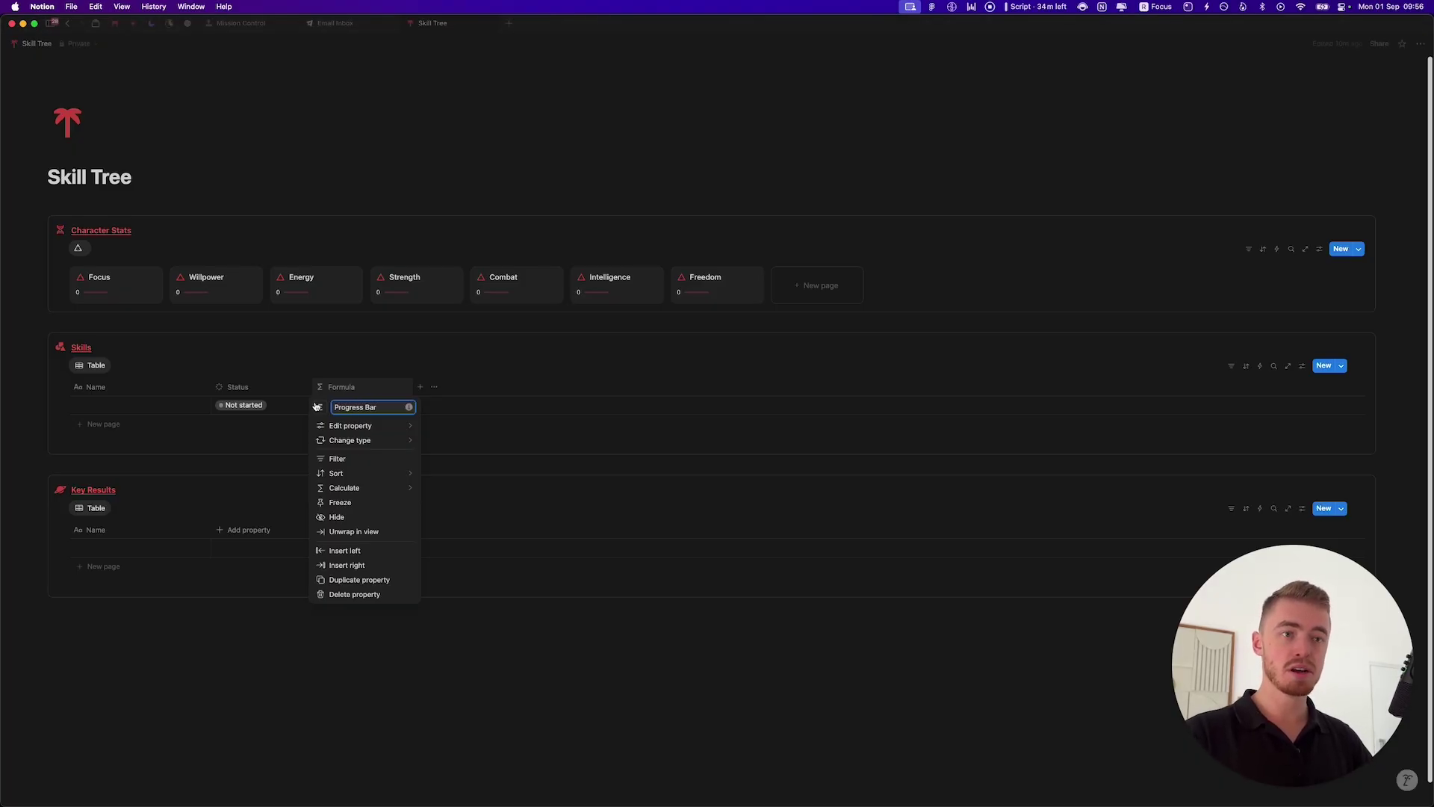
pyautogui.click(320, 407)
pyautogui.write('char')
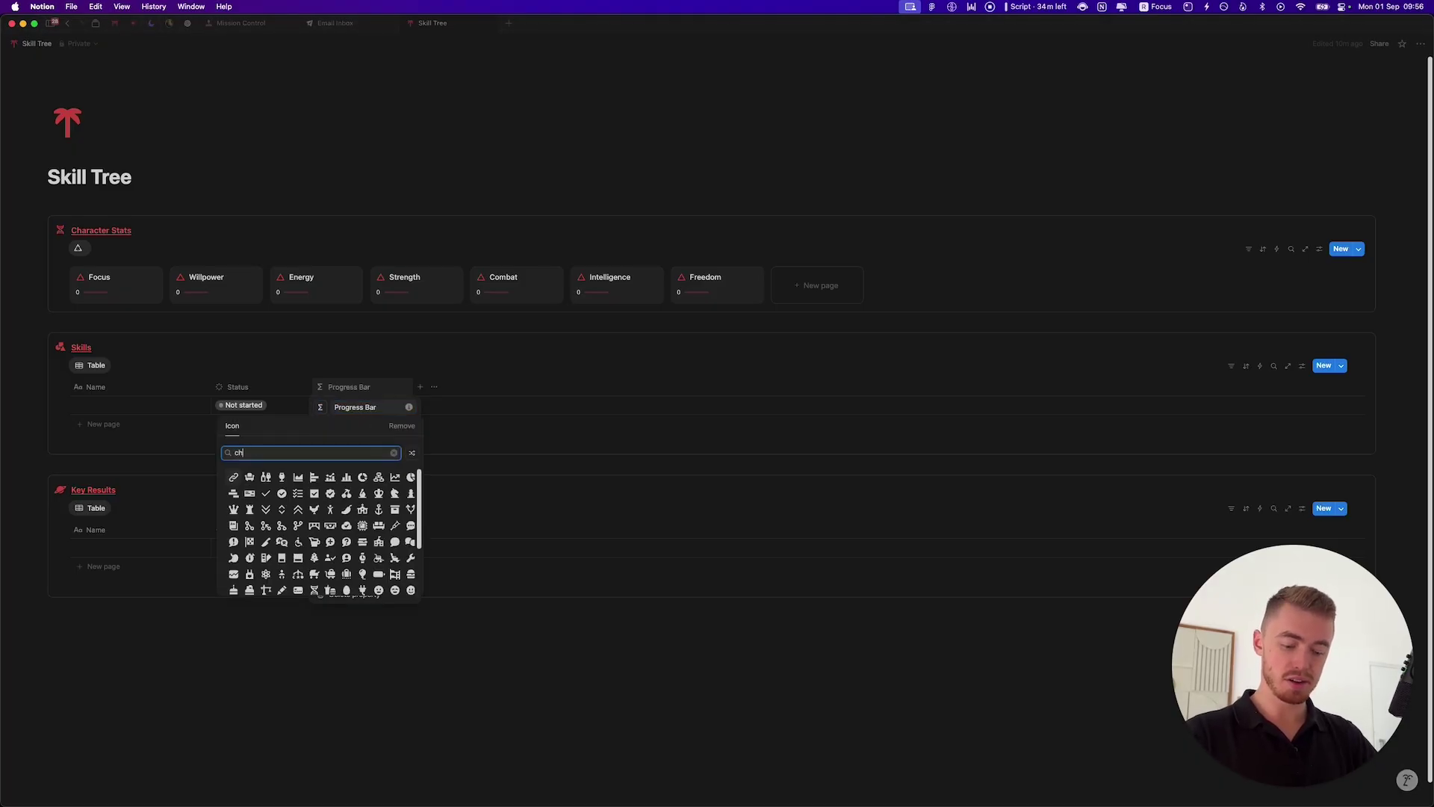
pyautogui.click(234, 477)
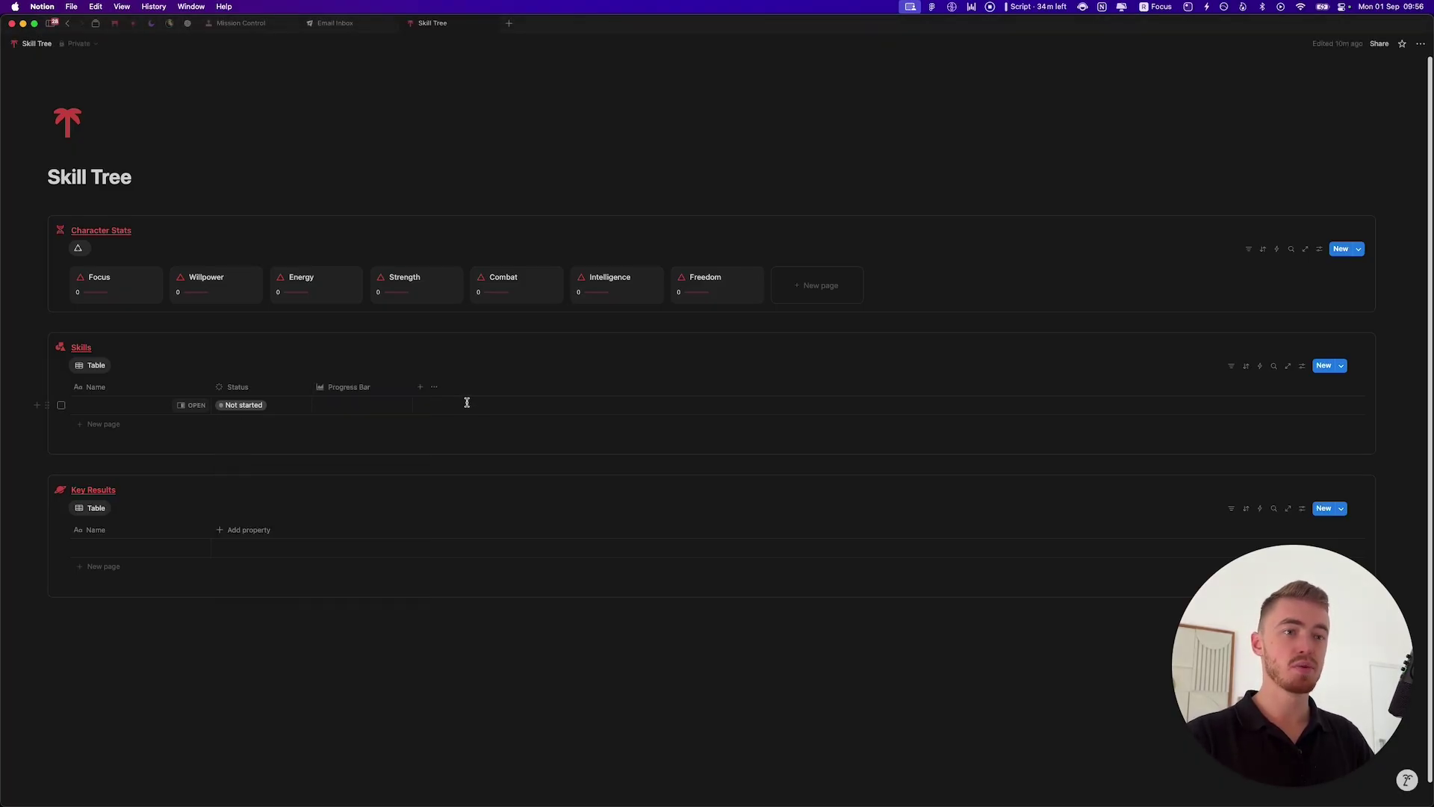
# Step: Add a two-way relation from Skills to the Key Results database
pyautogui.click(421, 387)
pyautogui.click(447, 595)
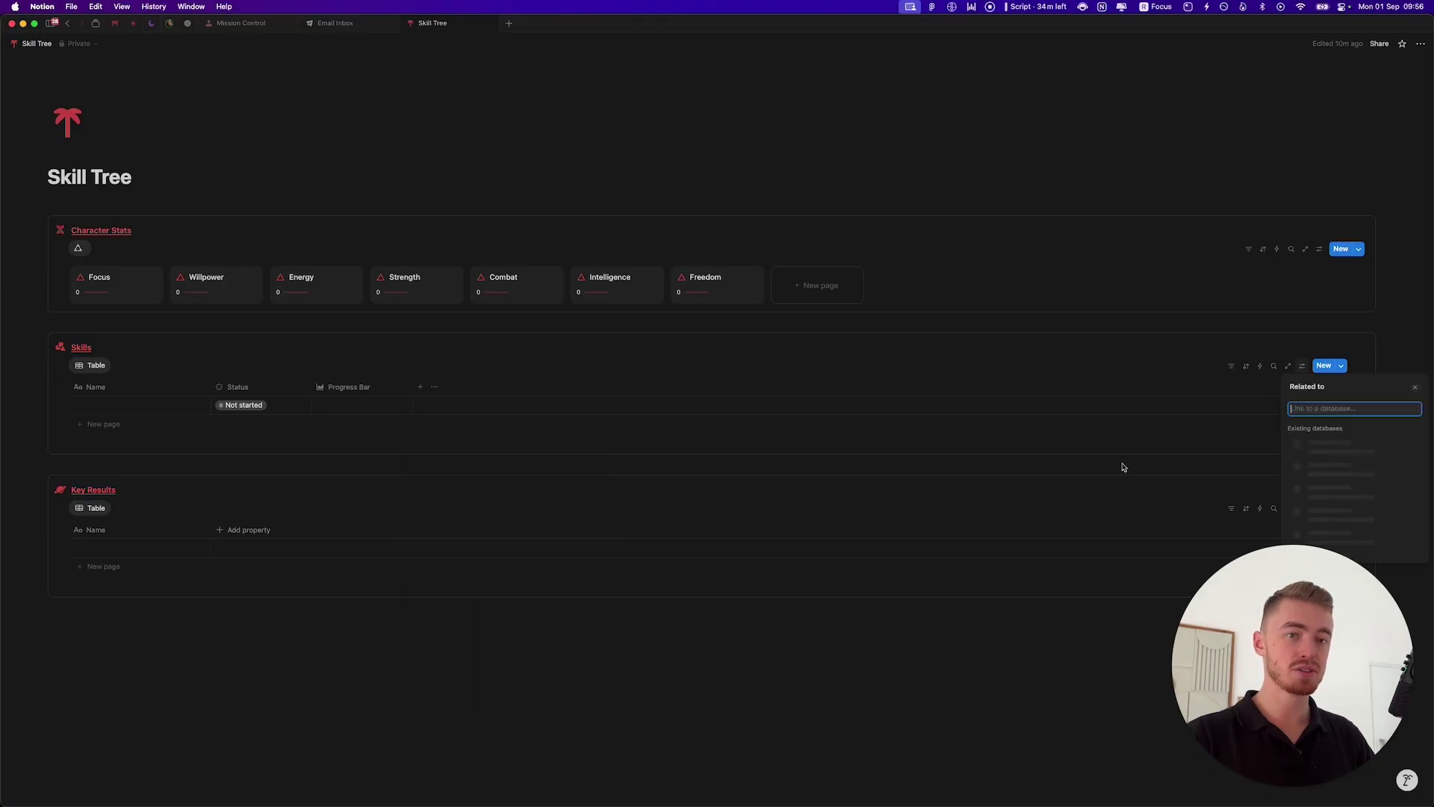
pyautogui.click(1345, 470)
pyautogui.click(1323, 458)
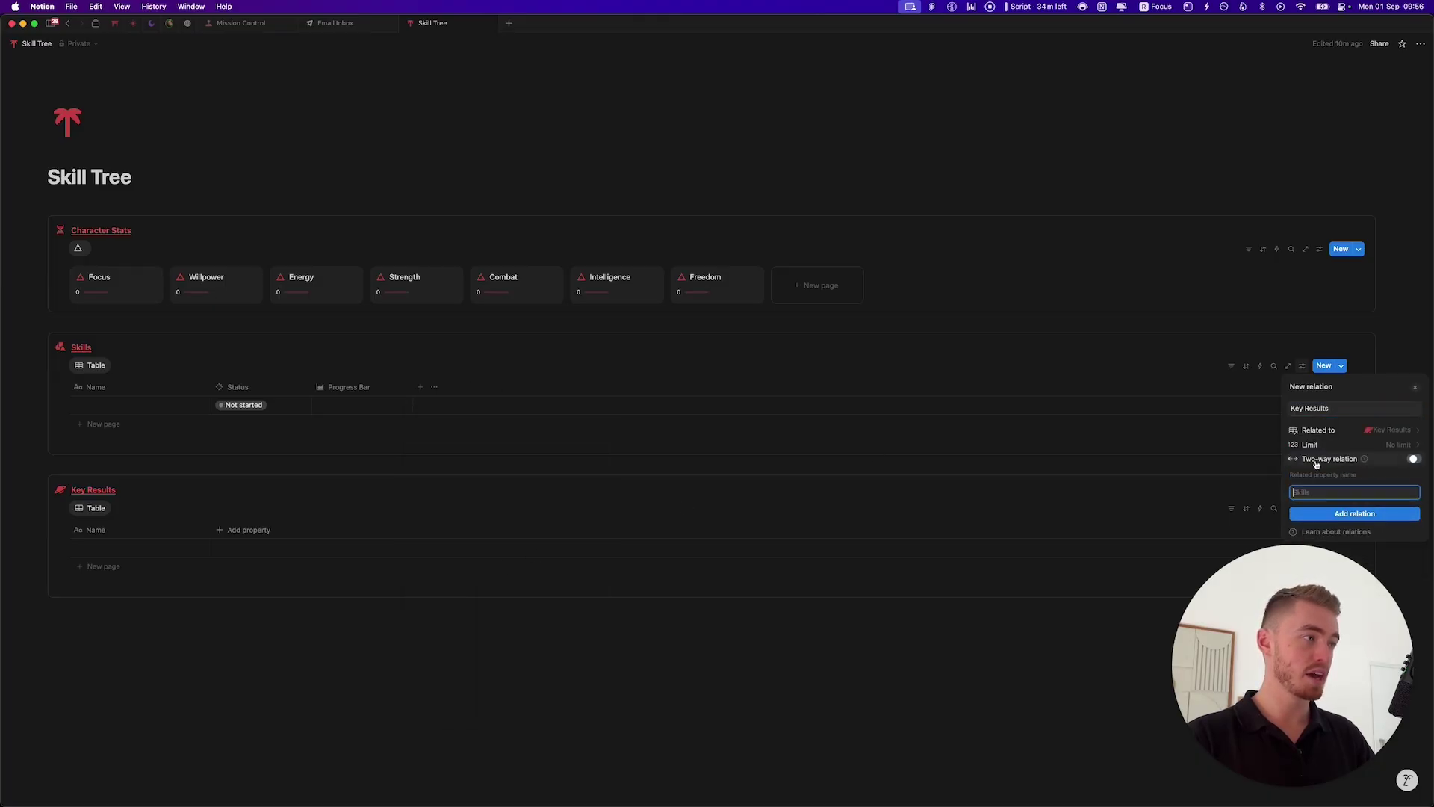
pyautogui.click(1418, 388)
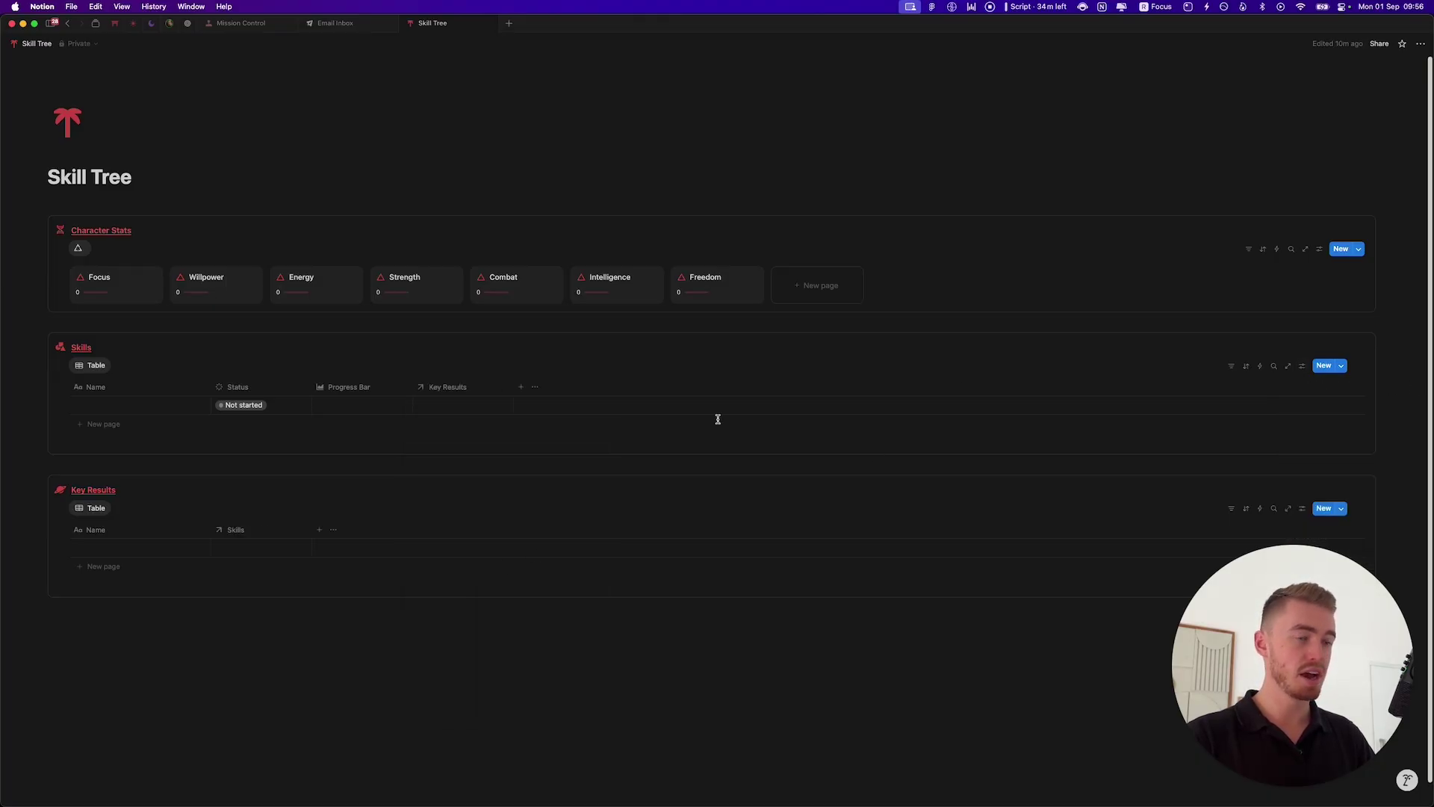
# Step: Give the Key Results relation column a planet icon and the Skills relation column an icon
pyautogui.click(459, 387)
pyautogui.click(423, 408)
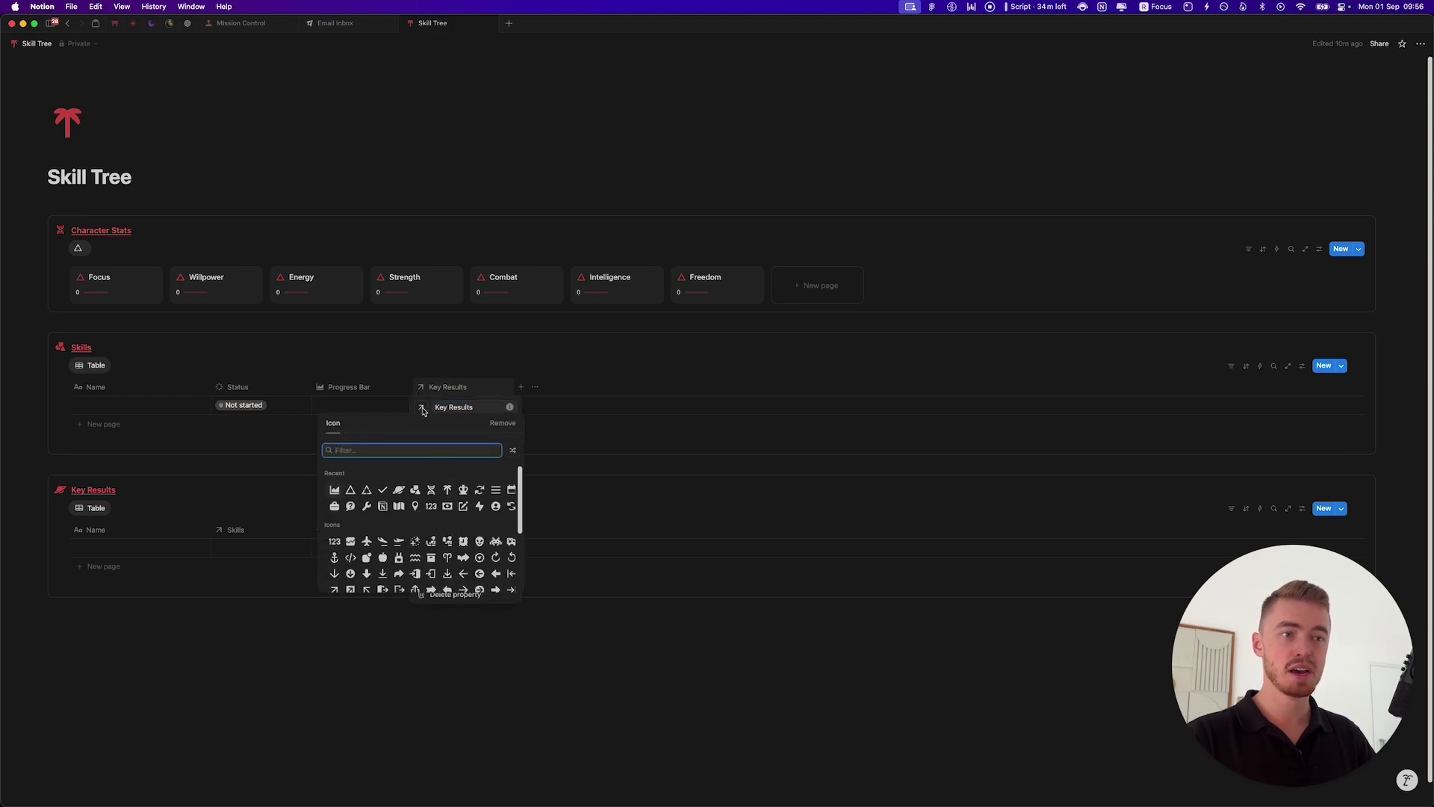
pyautogui.click(399, 490)
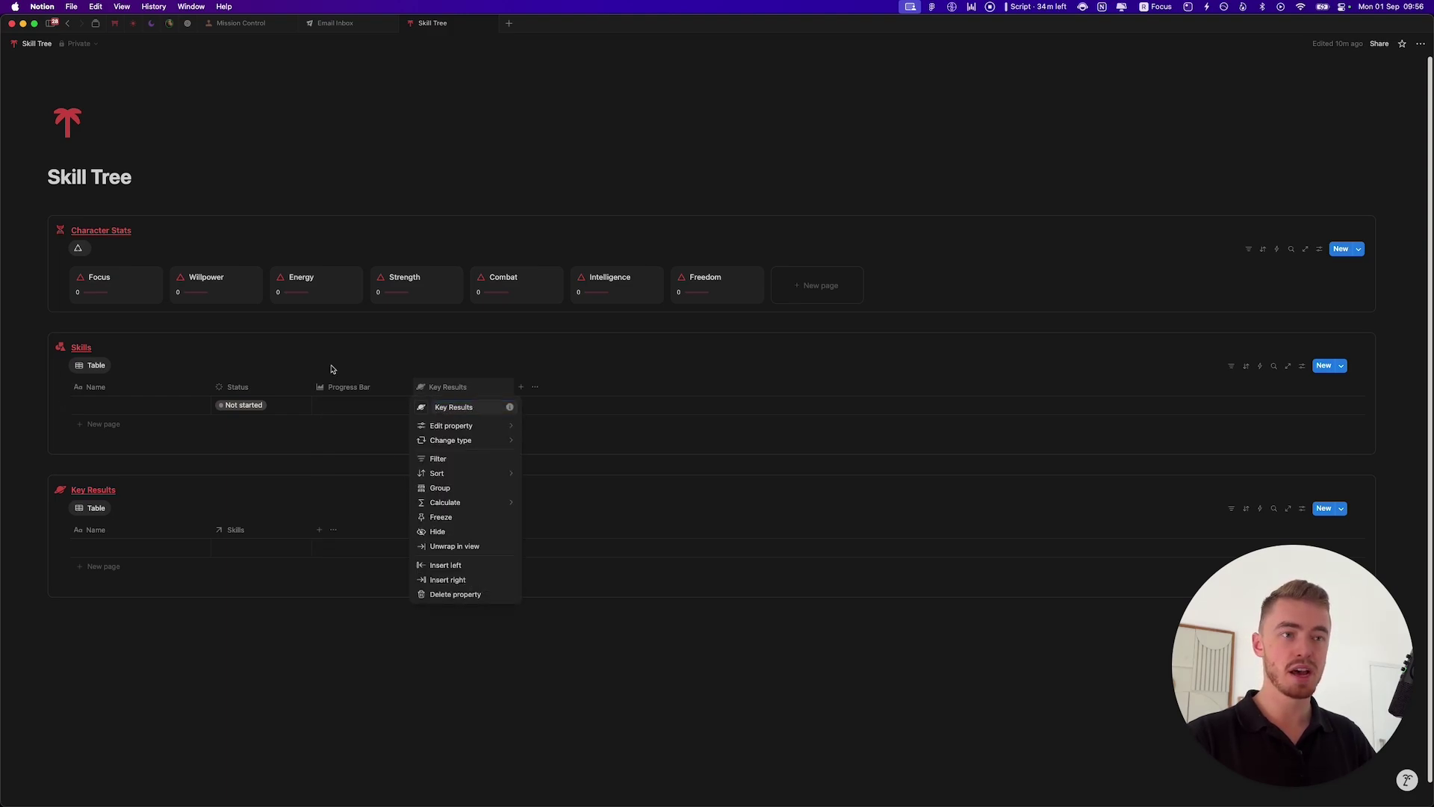
pyautogui.click(444, 374)
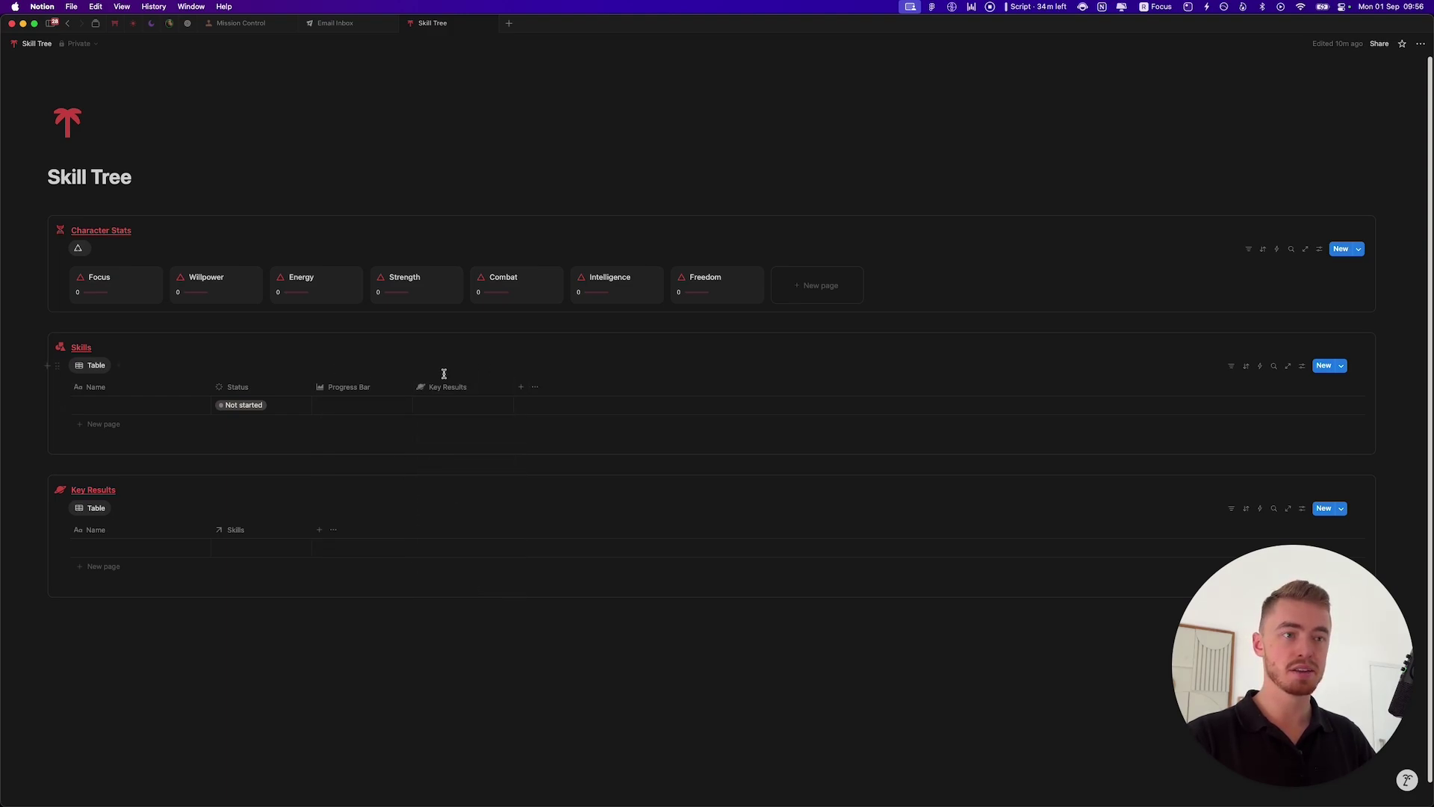
pyautogui.click(233, 530)
pyautogui.click(219, 549)
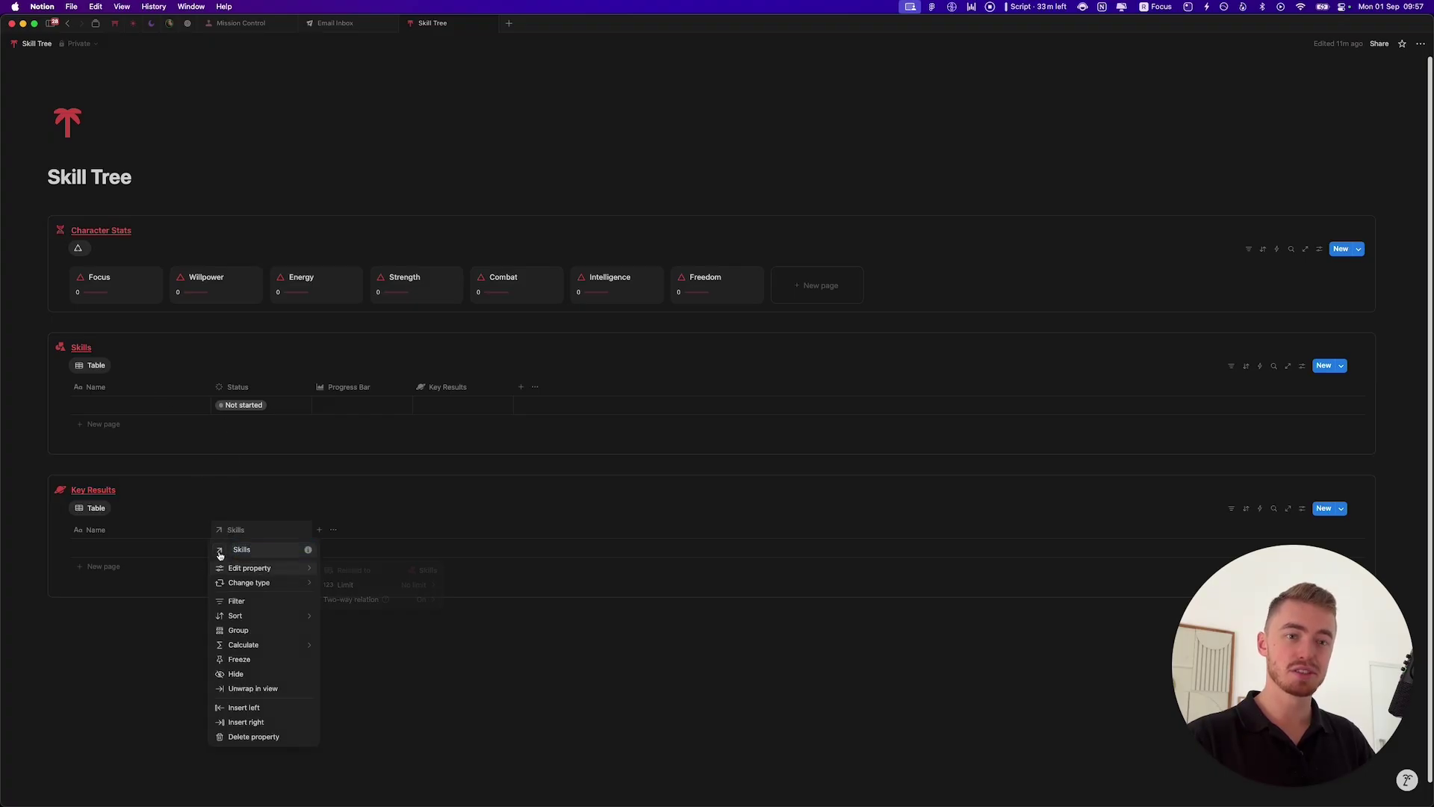
pyautogui.click(151, 632)
pyautogui.click(157, 508)
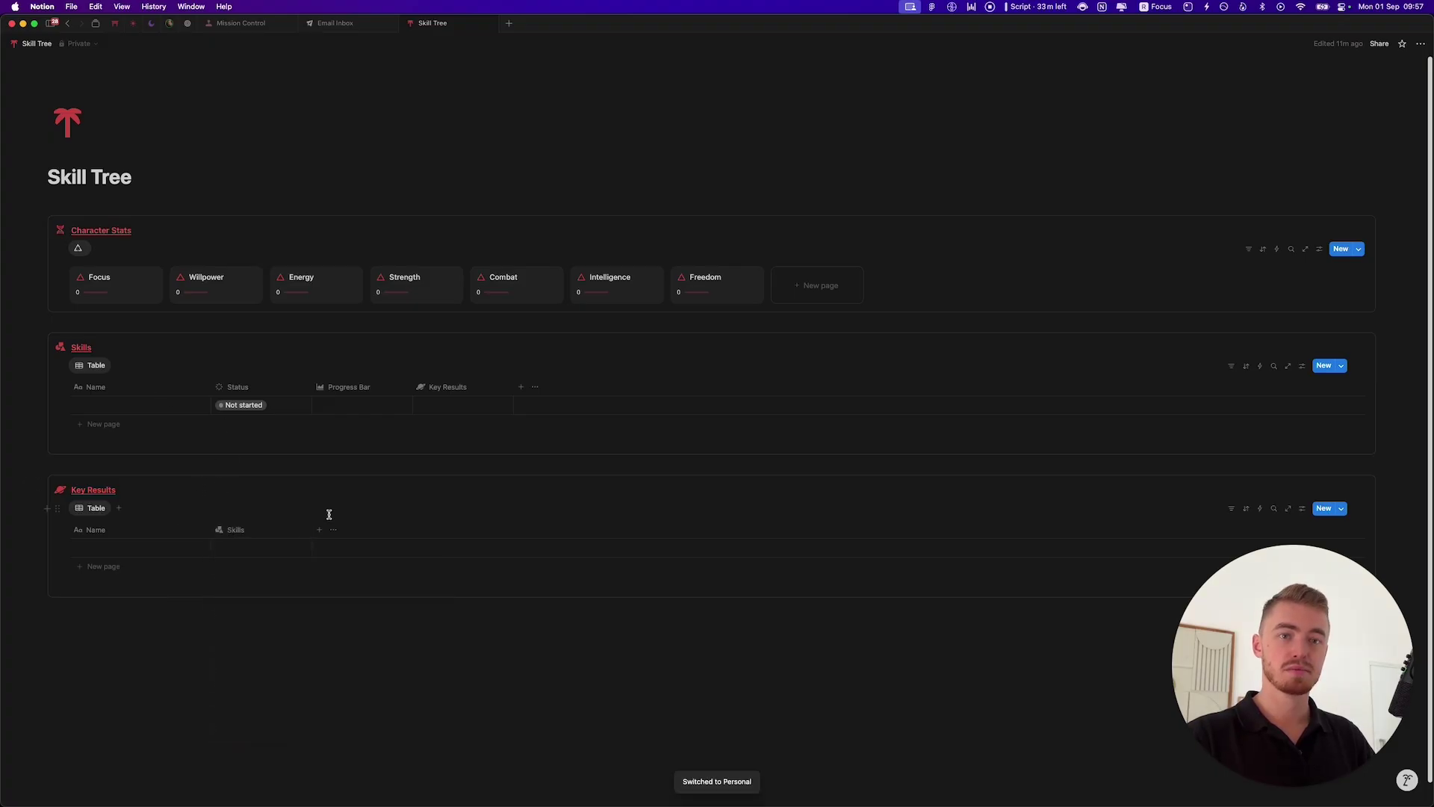
# Step: Add a Number column named Current with a scale-like icon
pyautogui.click(316, 532)
pyautogui.click(448, 562)
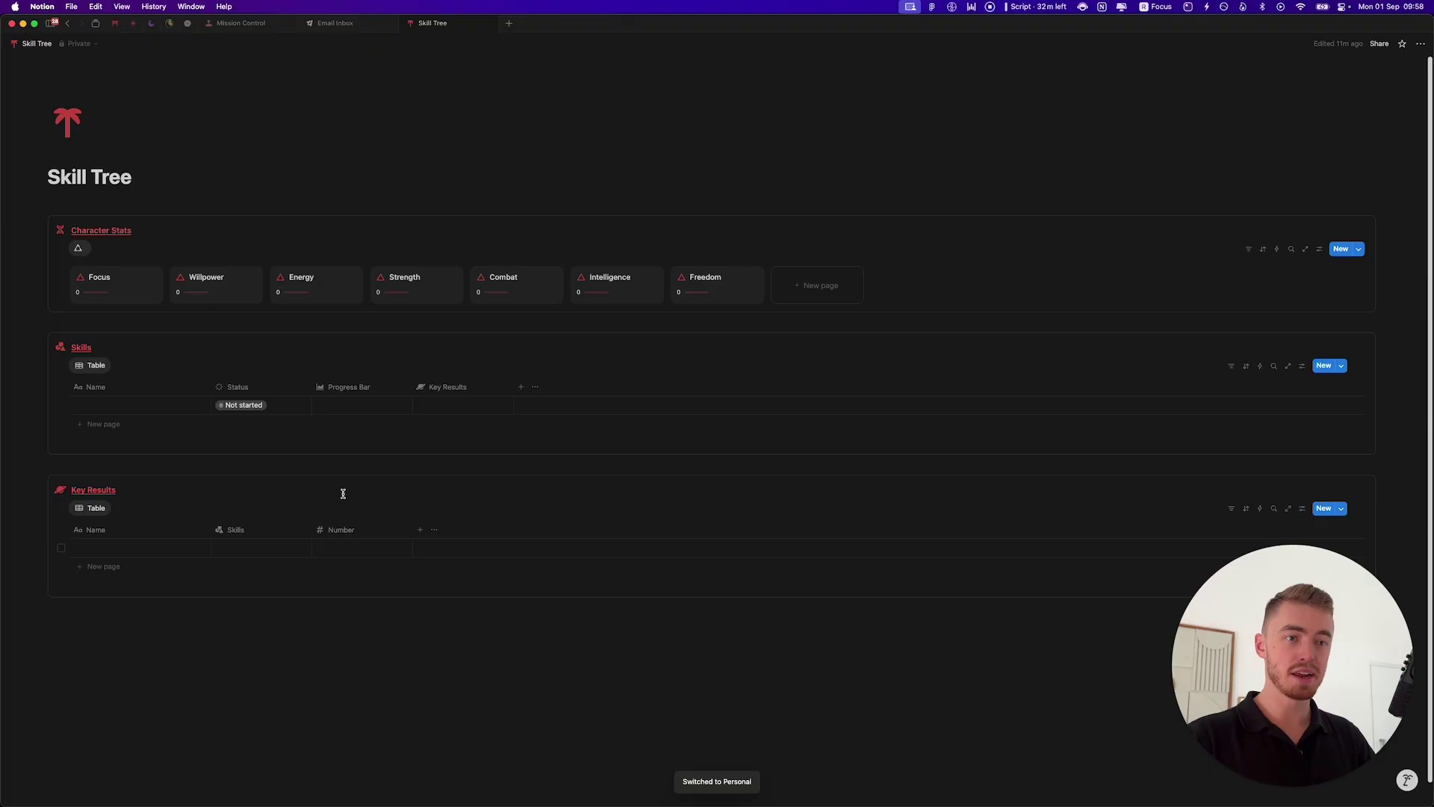
pyautogui.click(339, 525)
pyautogui.write('Current')
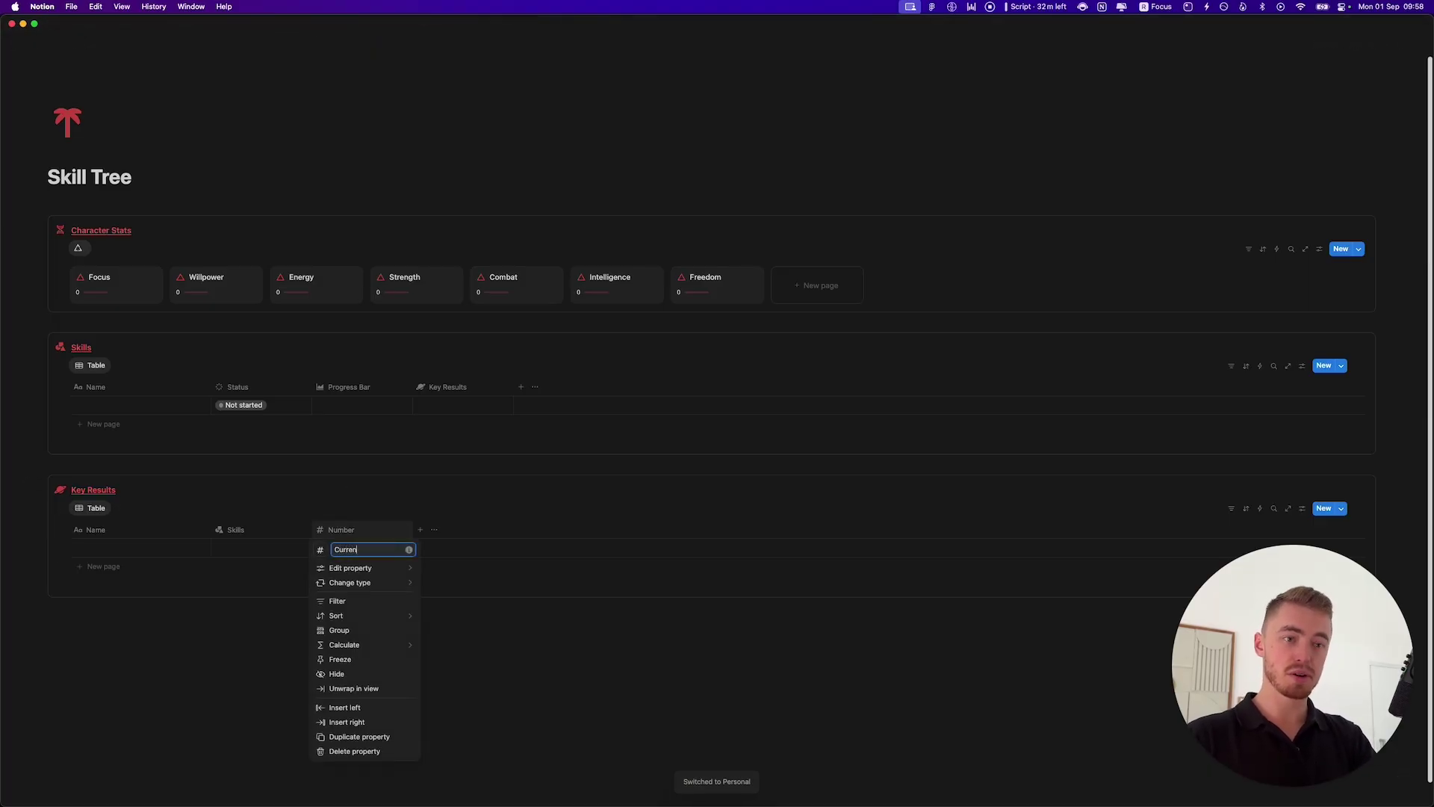
pyautogui.click(320, 550)
pyautogui.write('typ')
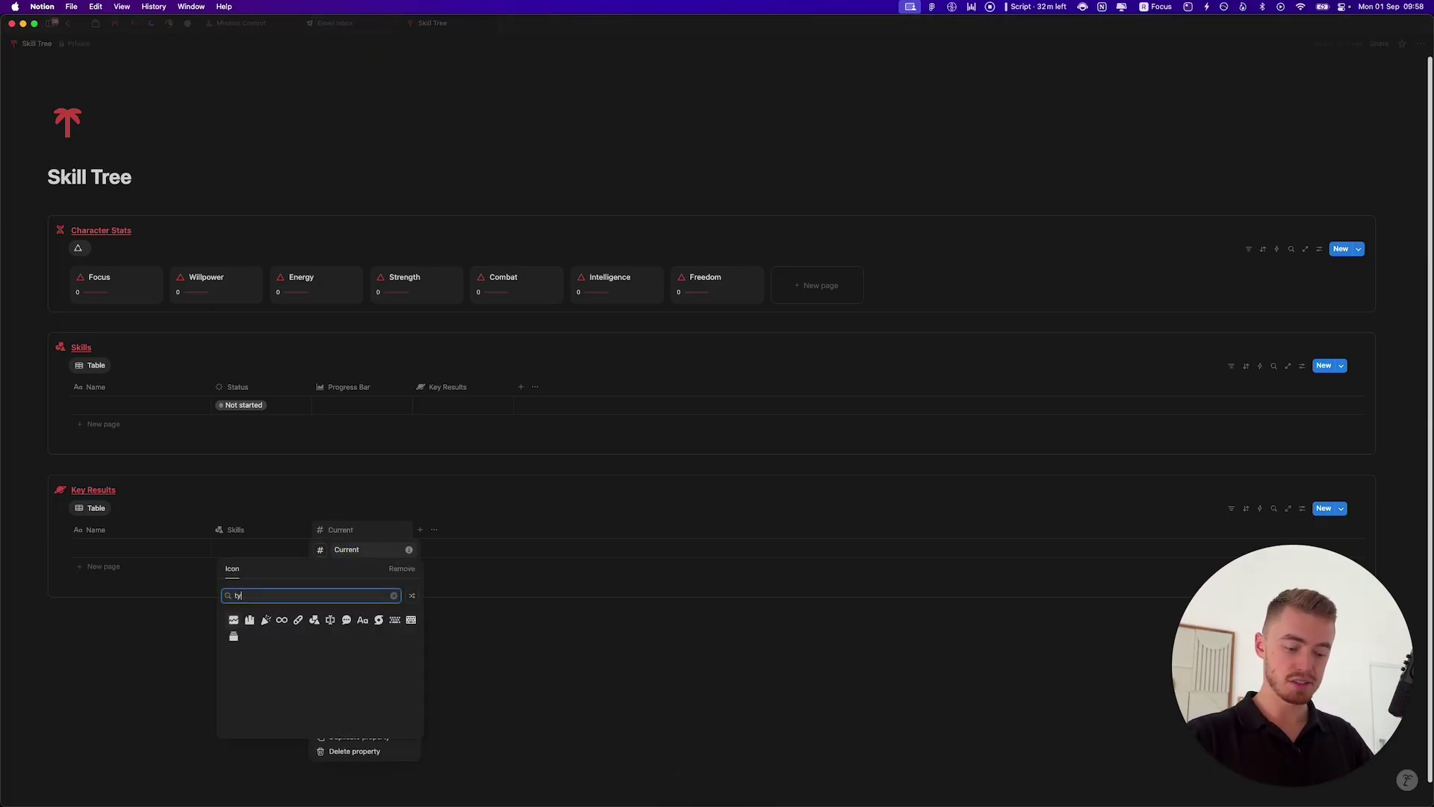
pyautogui.click(250, 620)
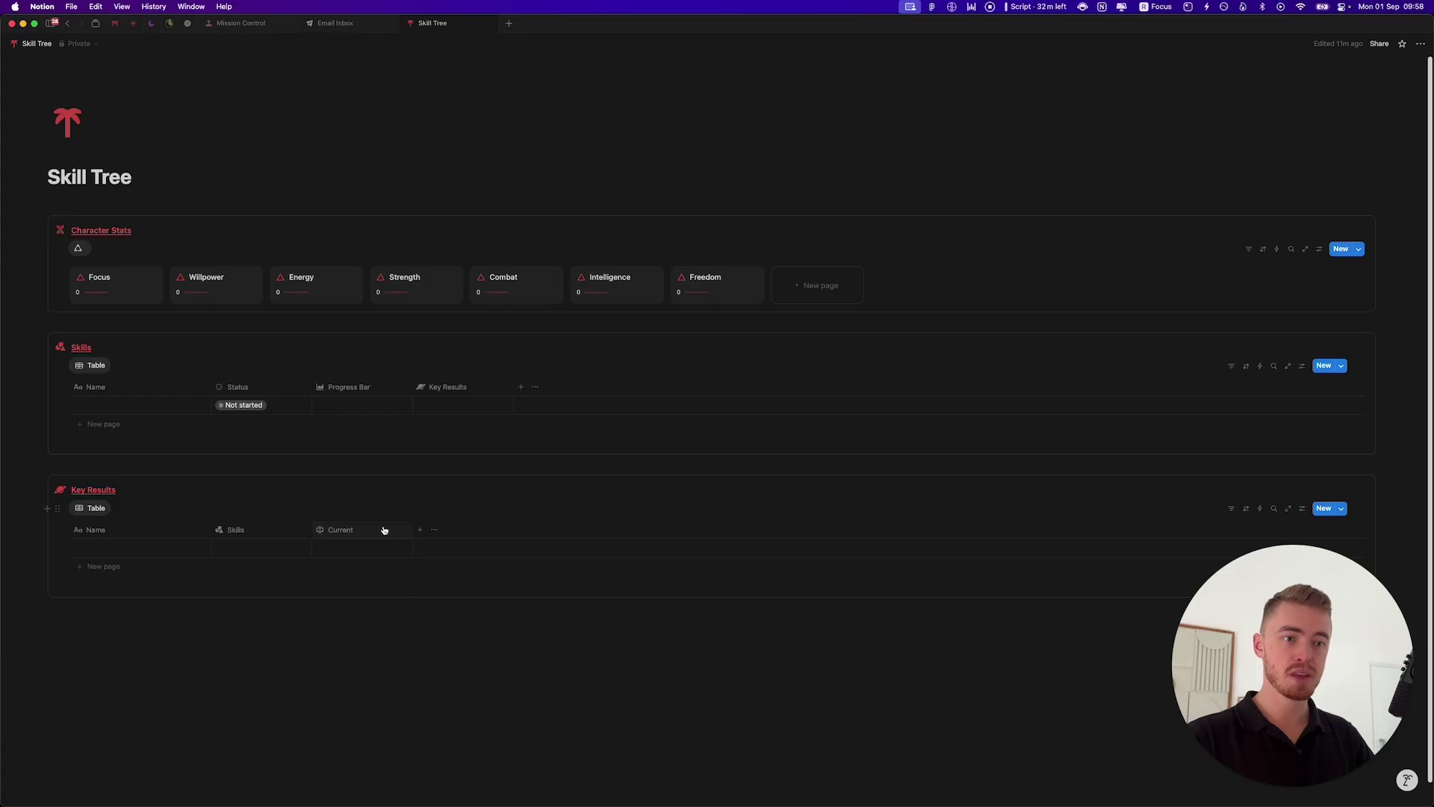
# Step: Duplicate the Current column as Target with a target icon
pyautogui.click(390, 737)
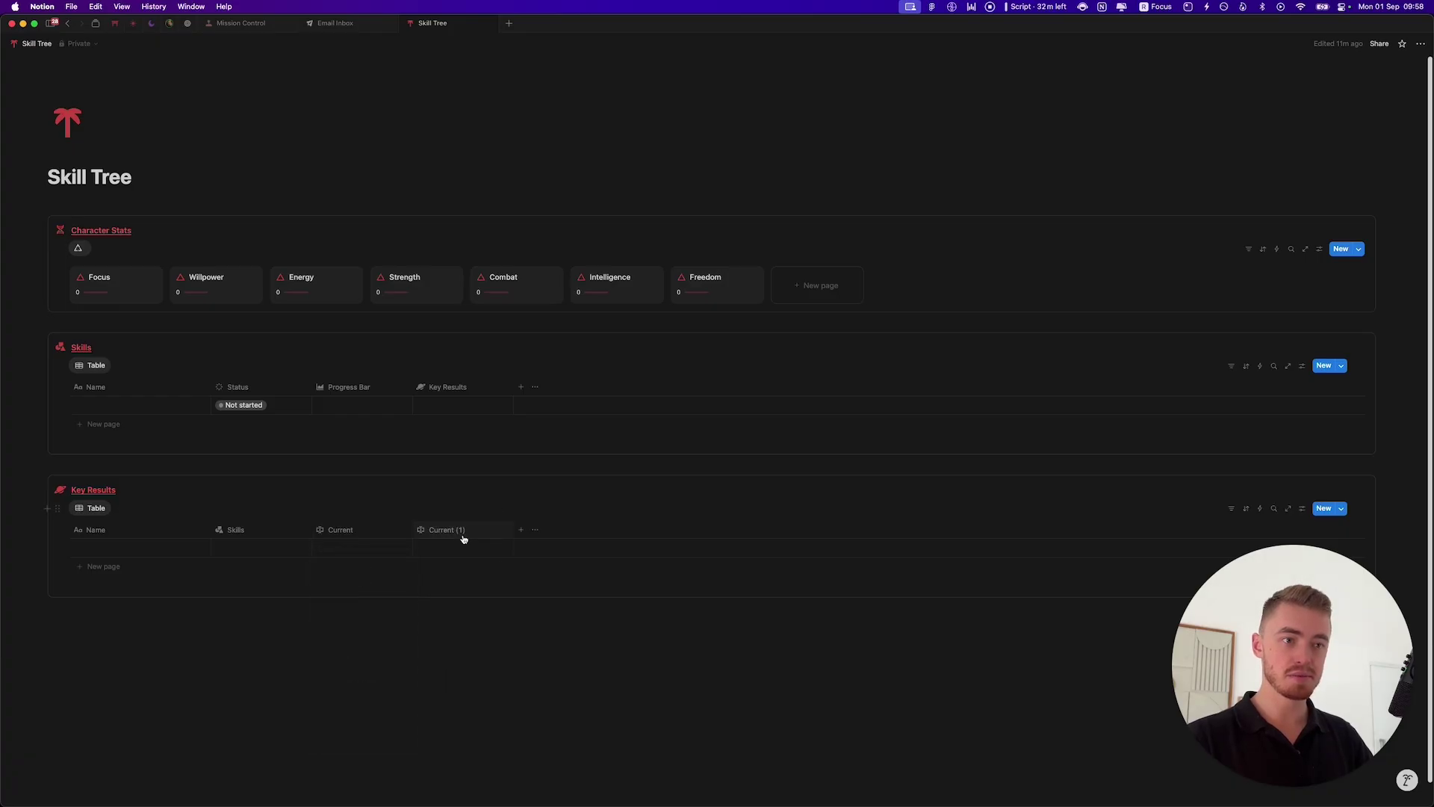
pyautogui.click(463, 534)
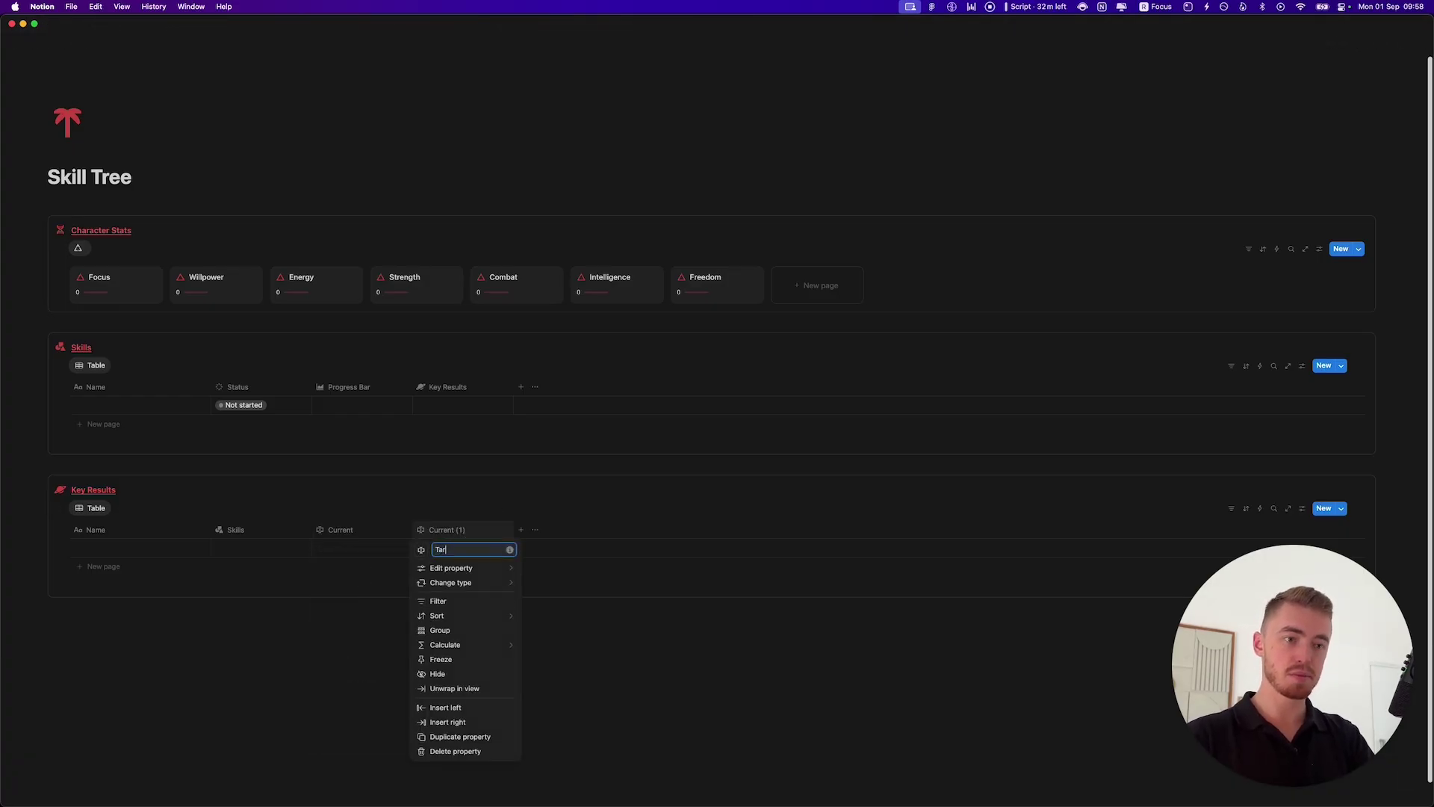
pyautogui.write('Target')
pyautogui.press('Return')
pyautogui.click(422, 549)
pyautogui.write('tar')
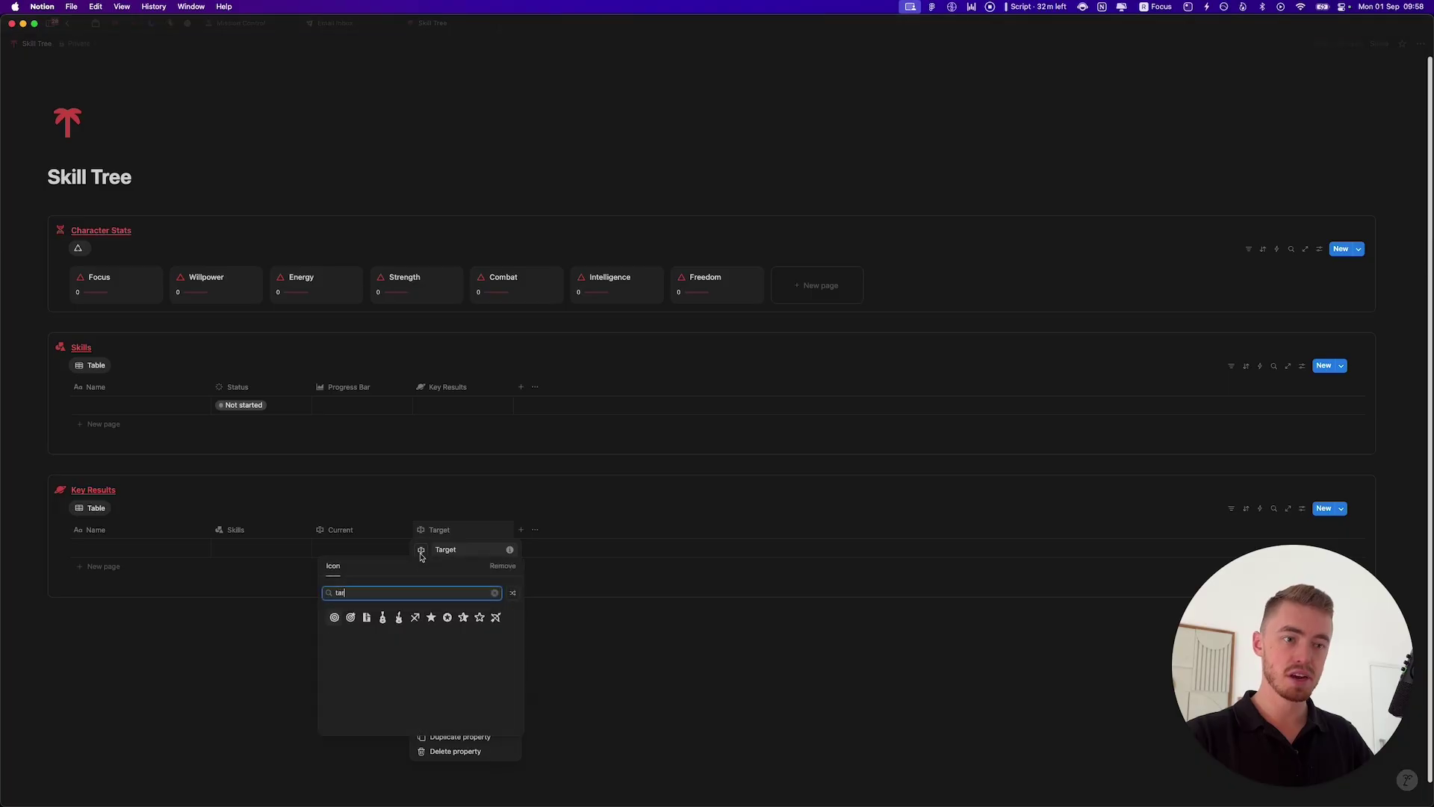
pyautogui.click(351, 617)
pyautogui.press('Escape')
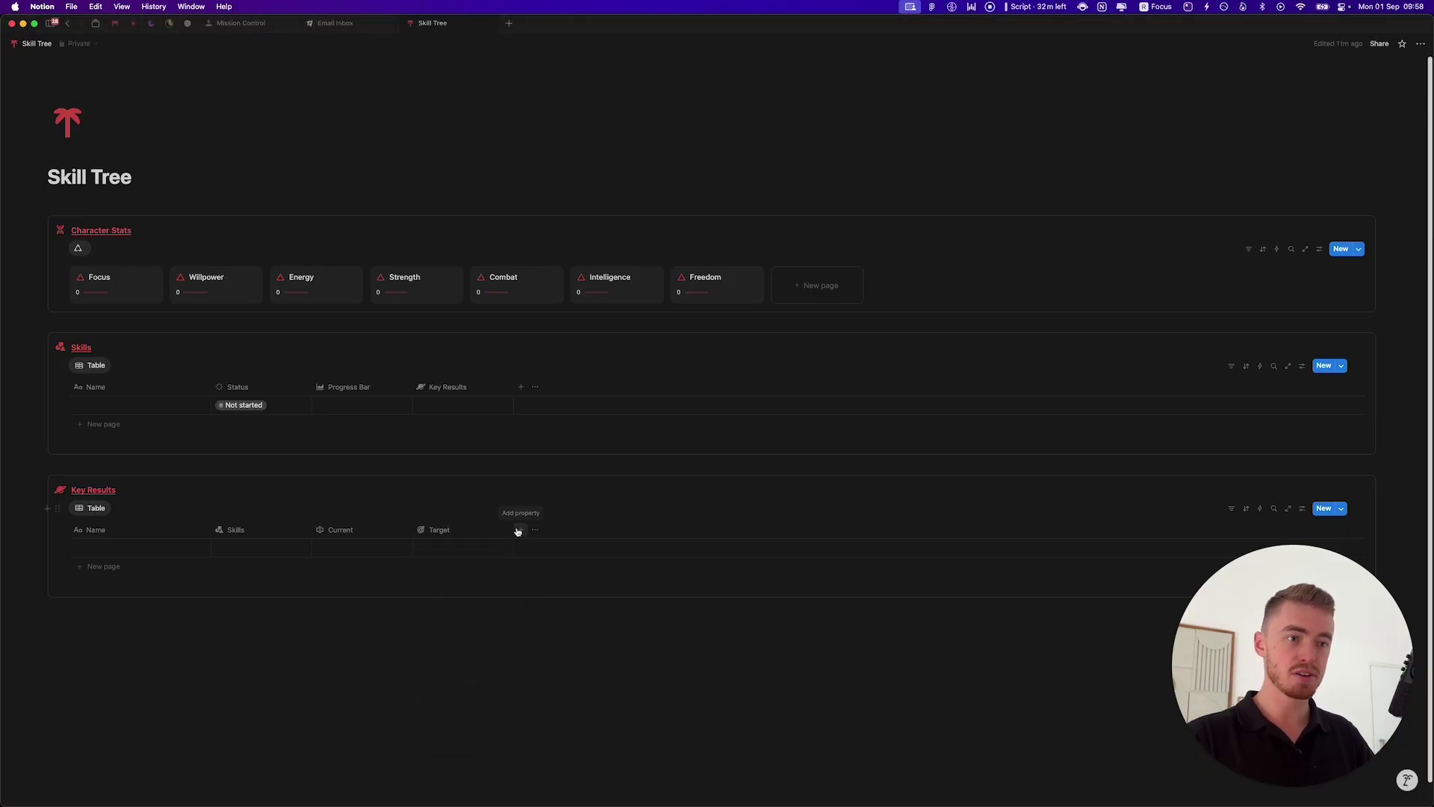
# Step: Add a Formula column named Progress Bar with a chart icon
pyautogui.click(520, 529)
pyautogui.click(568, 689)
pyautogui.click(573, 532)
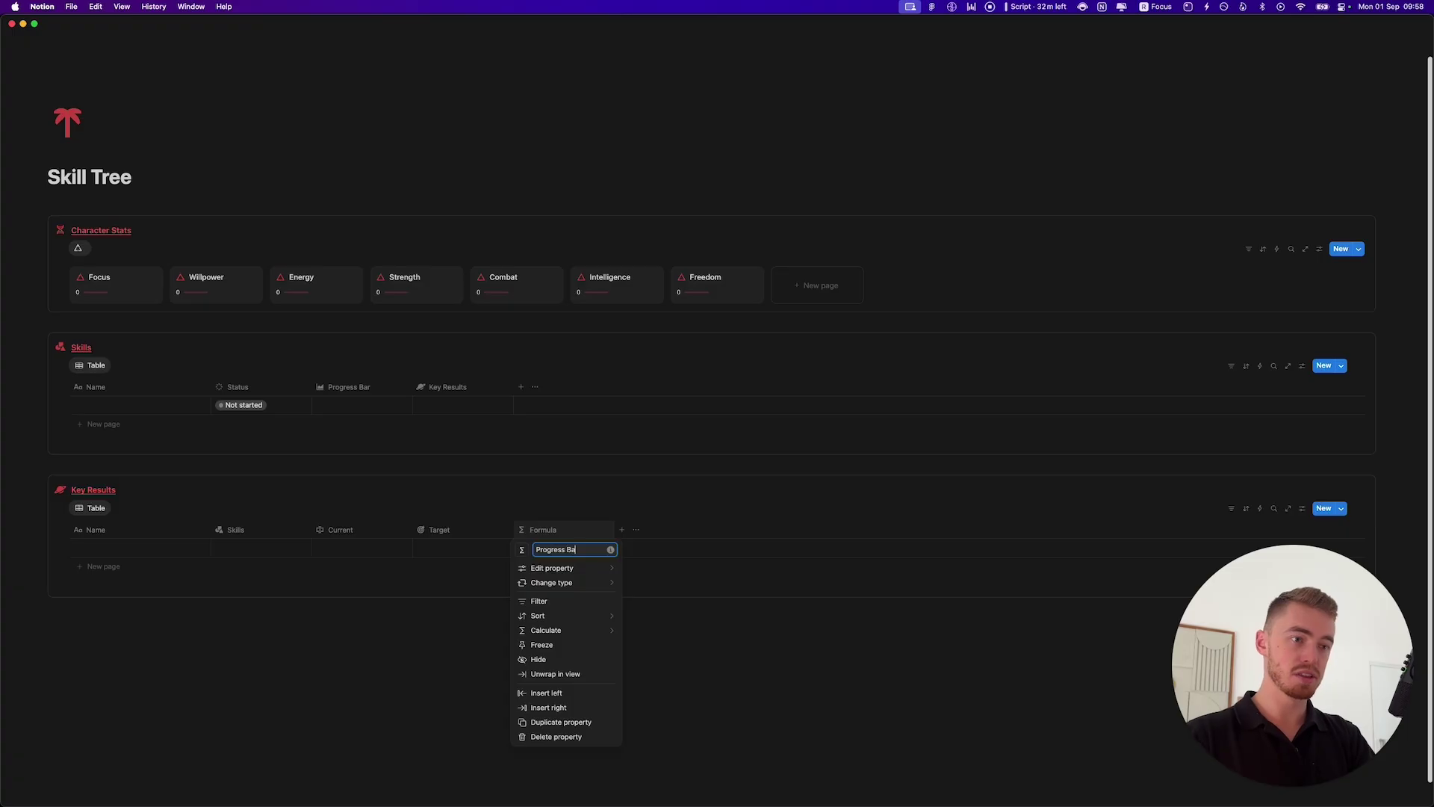
pyautogui.press('Return')
pyautogui.click(521, 550)
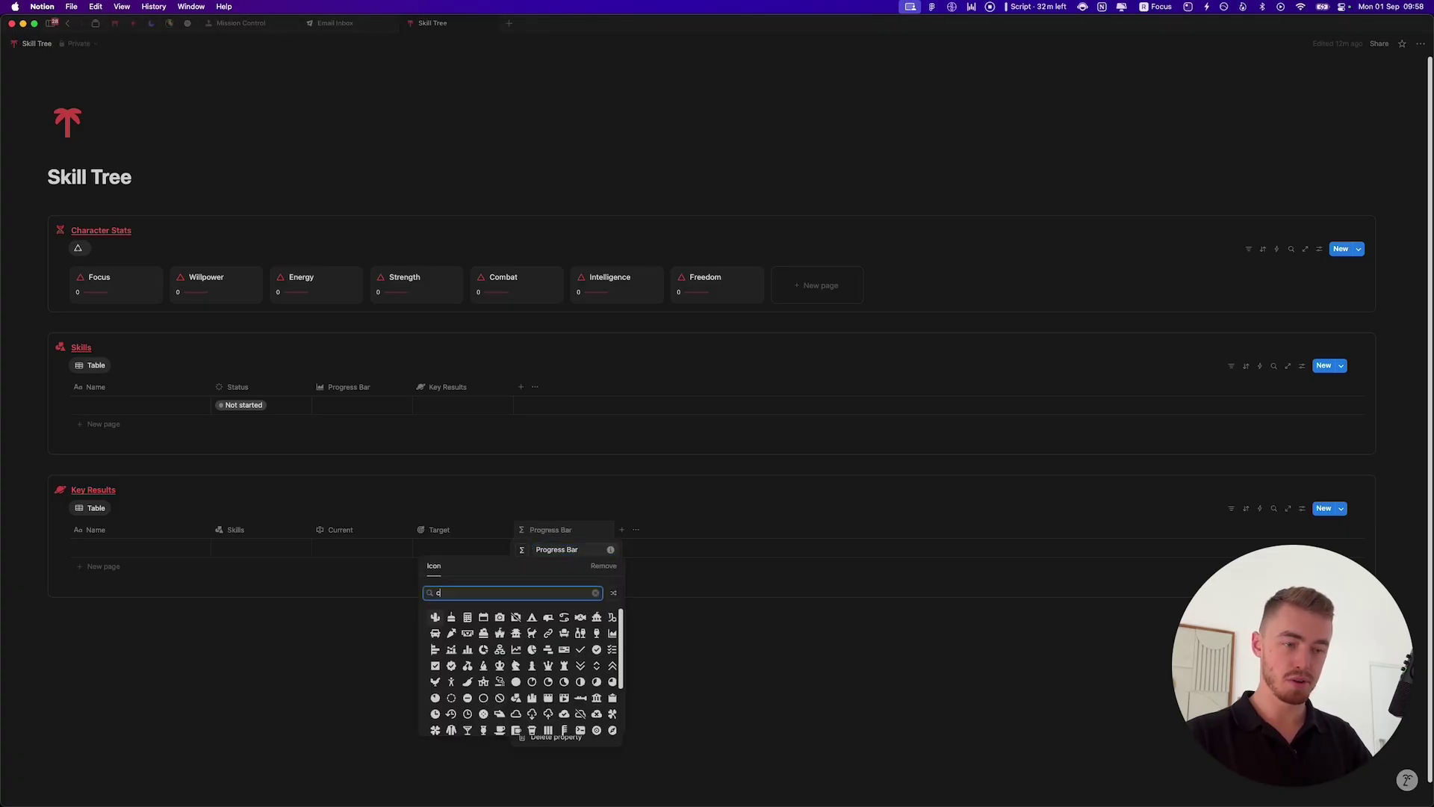
pyautogui.write('cha')
pyautogui.click(498, 618)
pyautogui.press('Escape')
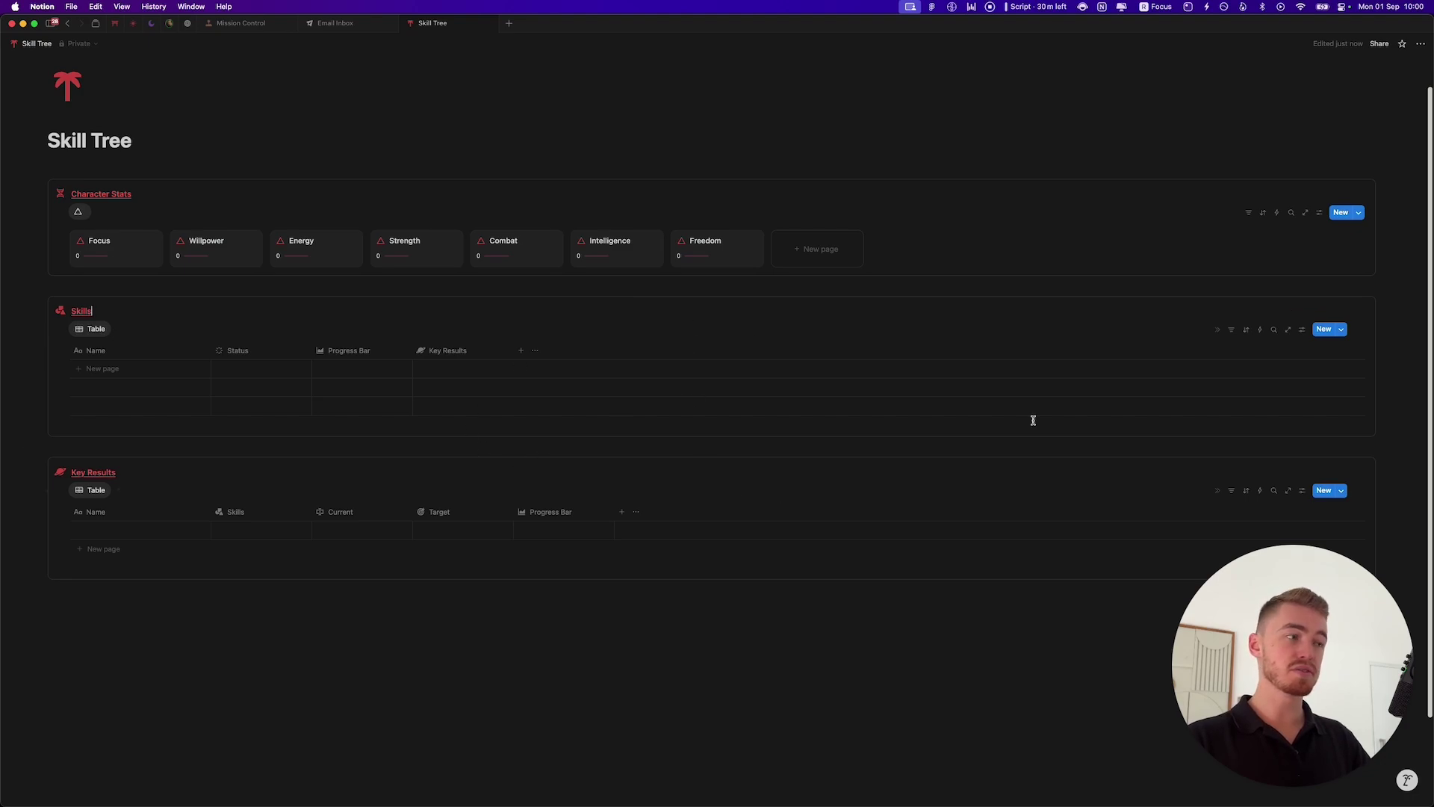
# Step: Create a Skills page template with an icon and make it the default for all Skills views
pyautogui.scroll(-2, 1243, 378)
pyautogui.click(1342, 298)
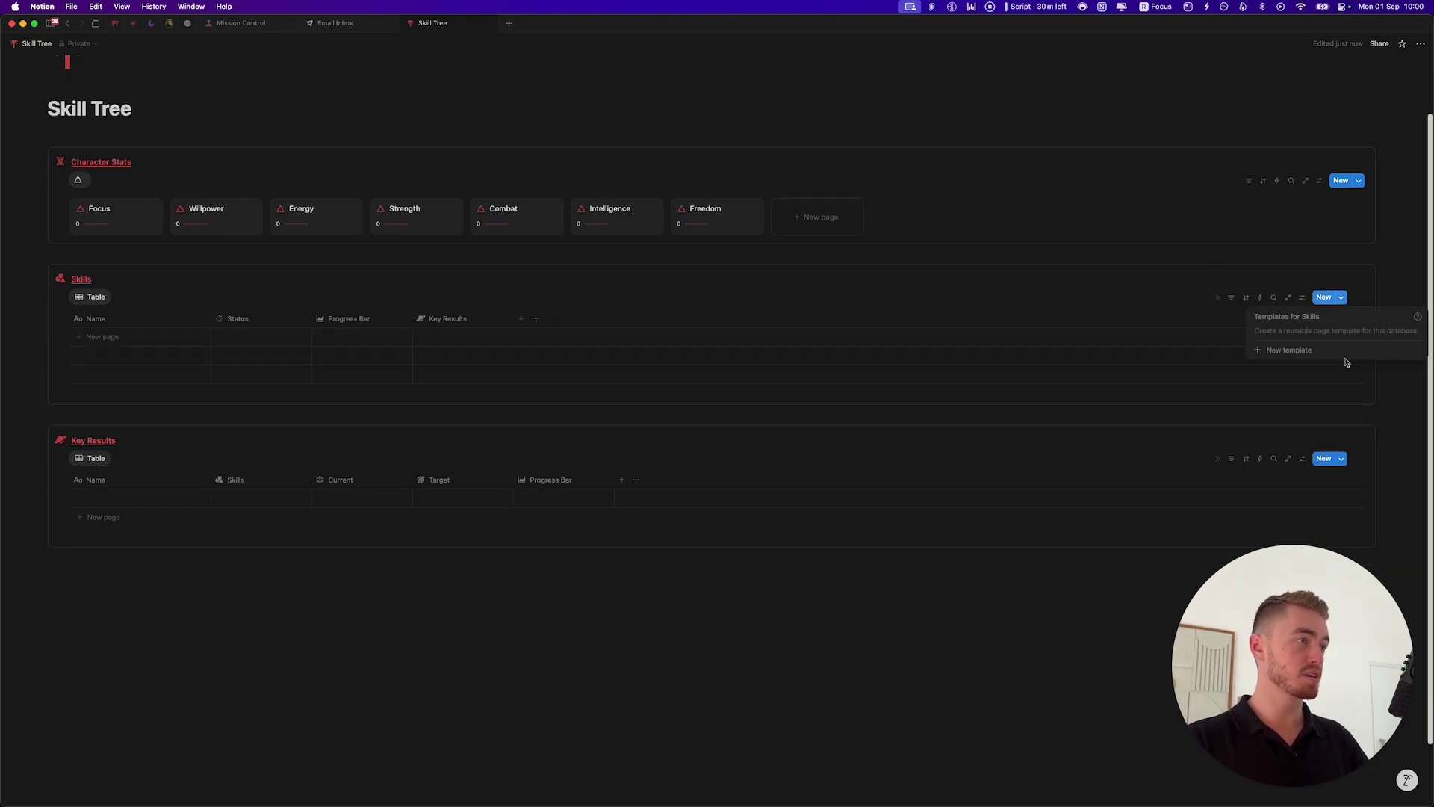
pyautogui.click(1341, 357)
pyautogui.click(539, 183)
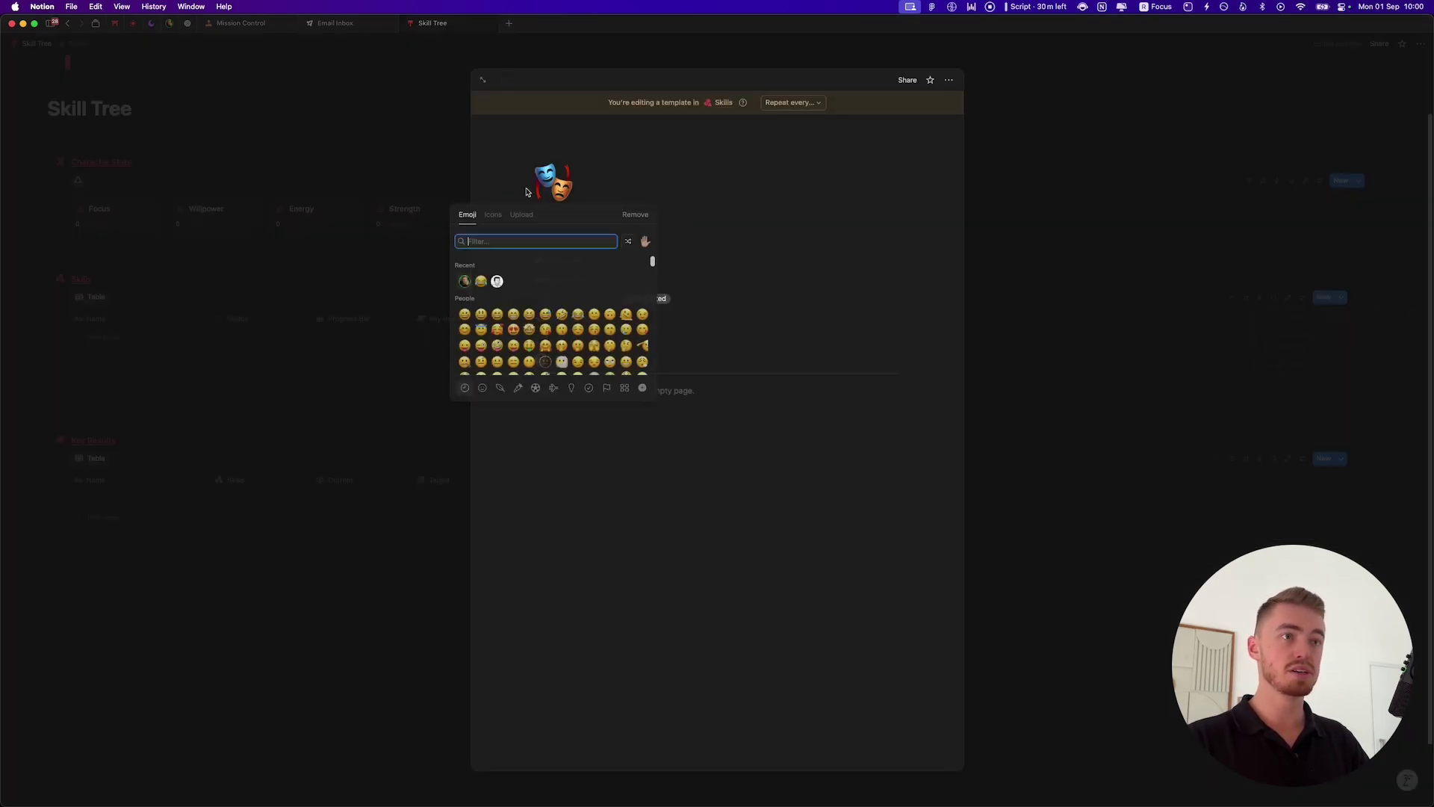
pyautogui.click(493, 214)
pyautogui.click(465, 281)
pyautogui.click(1346, 300)
pyautogui.click(1342, 299)
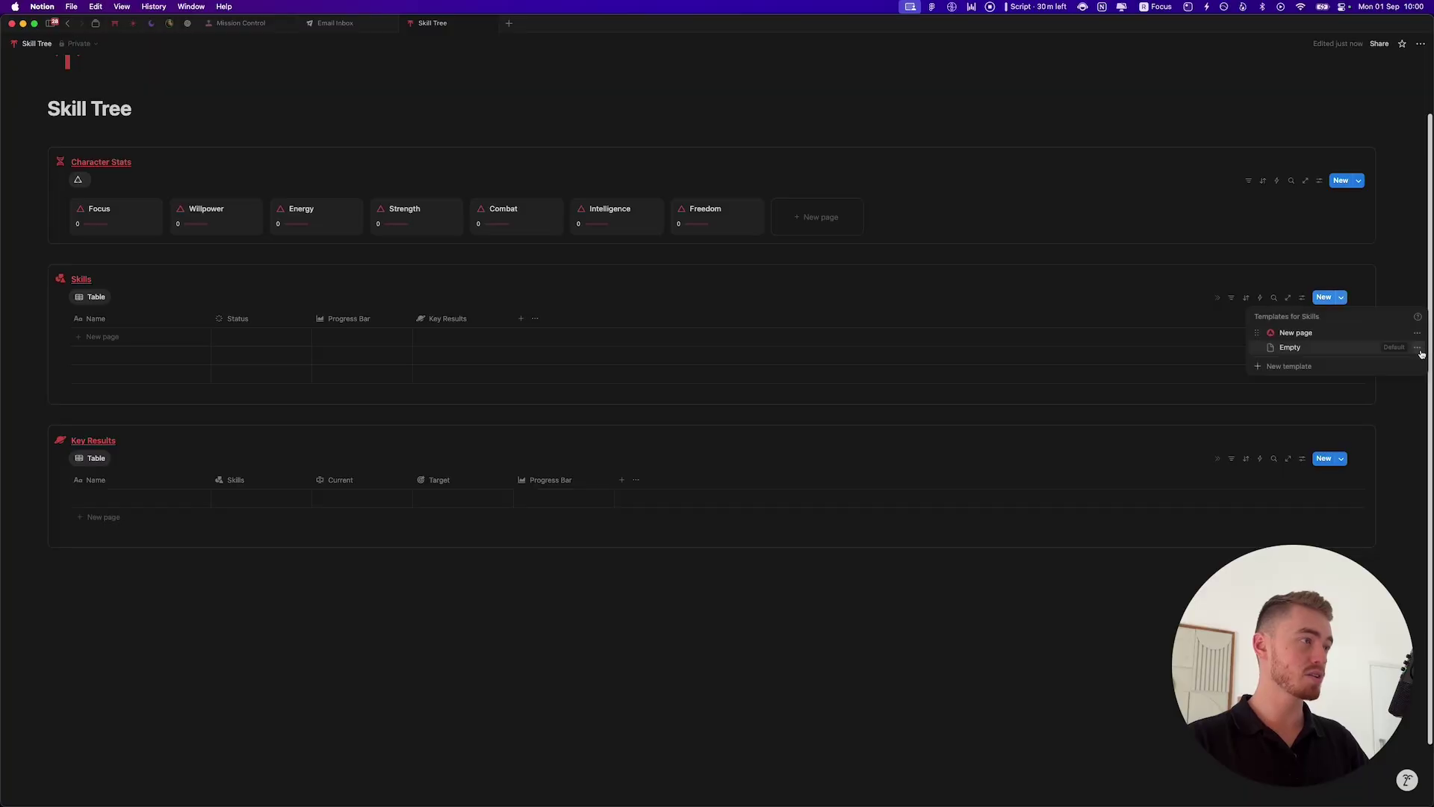
pyautogui.click(1419, 336)
pyautogui.click(1323, 351)
pyautogui.click(777, 416)
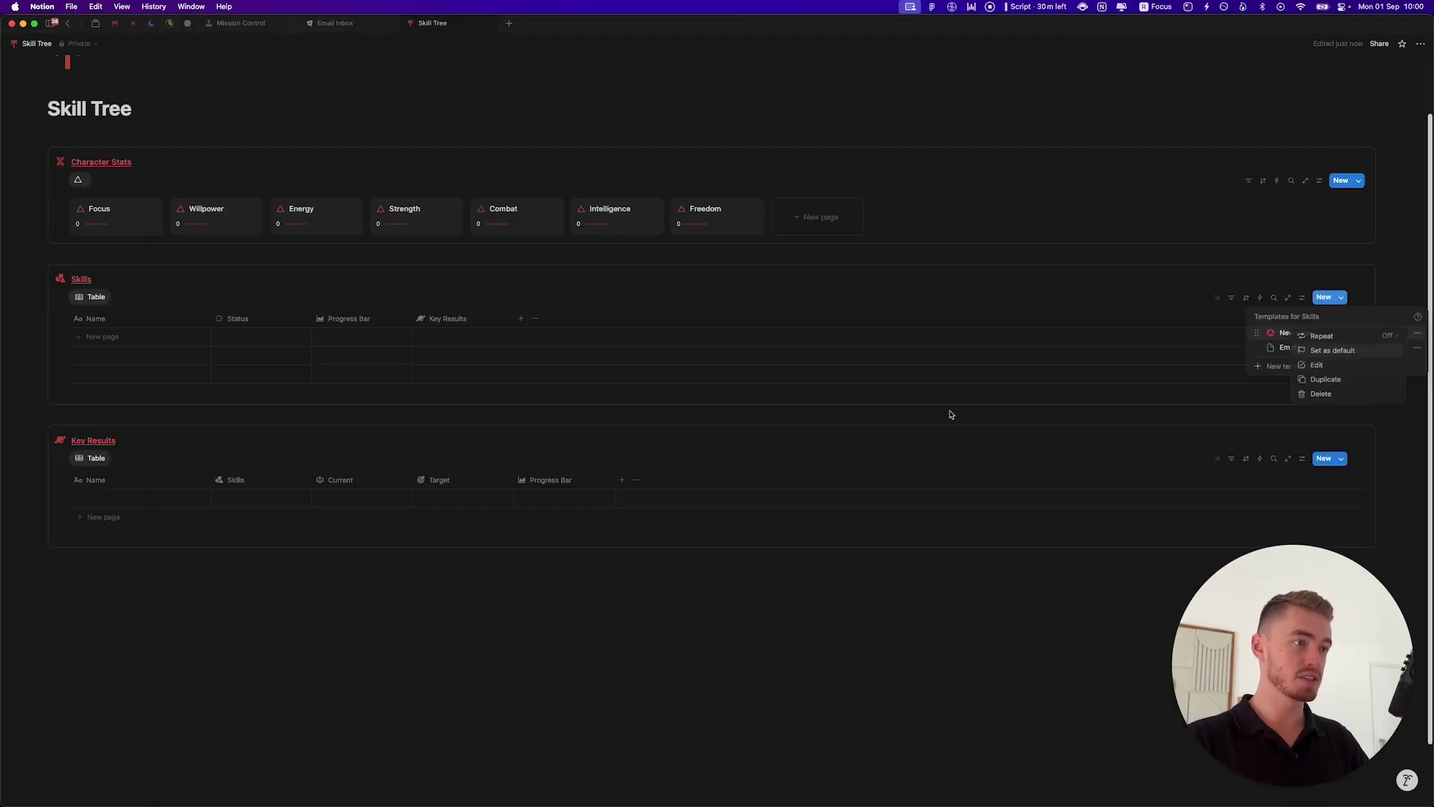
# Step: Create a Key Results page template with an icon and make it the default for all views
pyautogui.click(1342, 459)
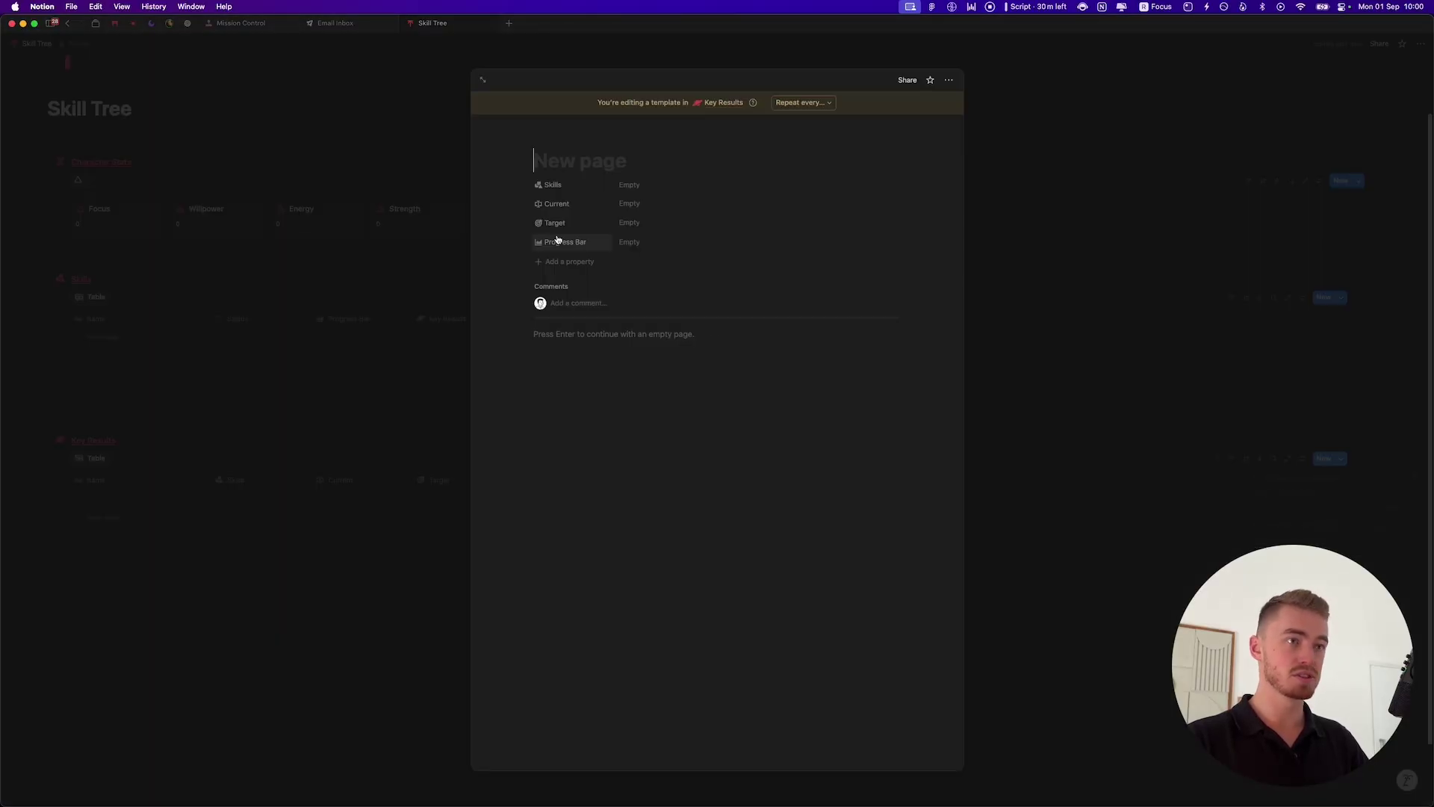
pyautogui.click(1338, 507)
pyautogui.click(548, 139)
pyautogui.click(493, 214)
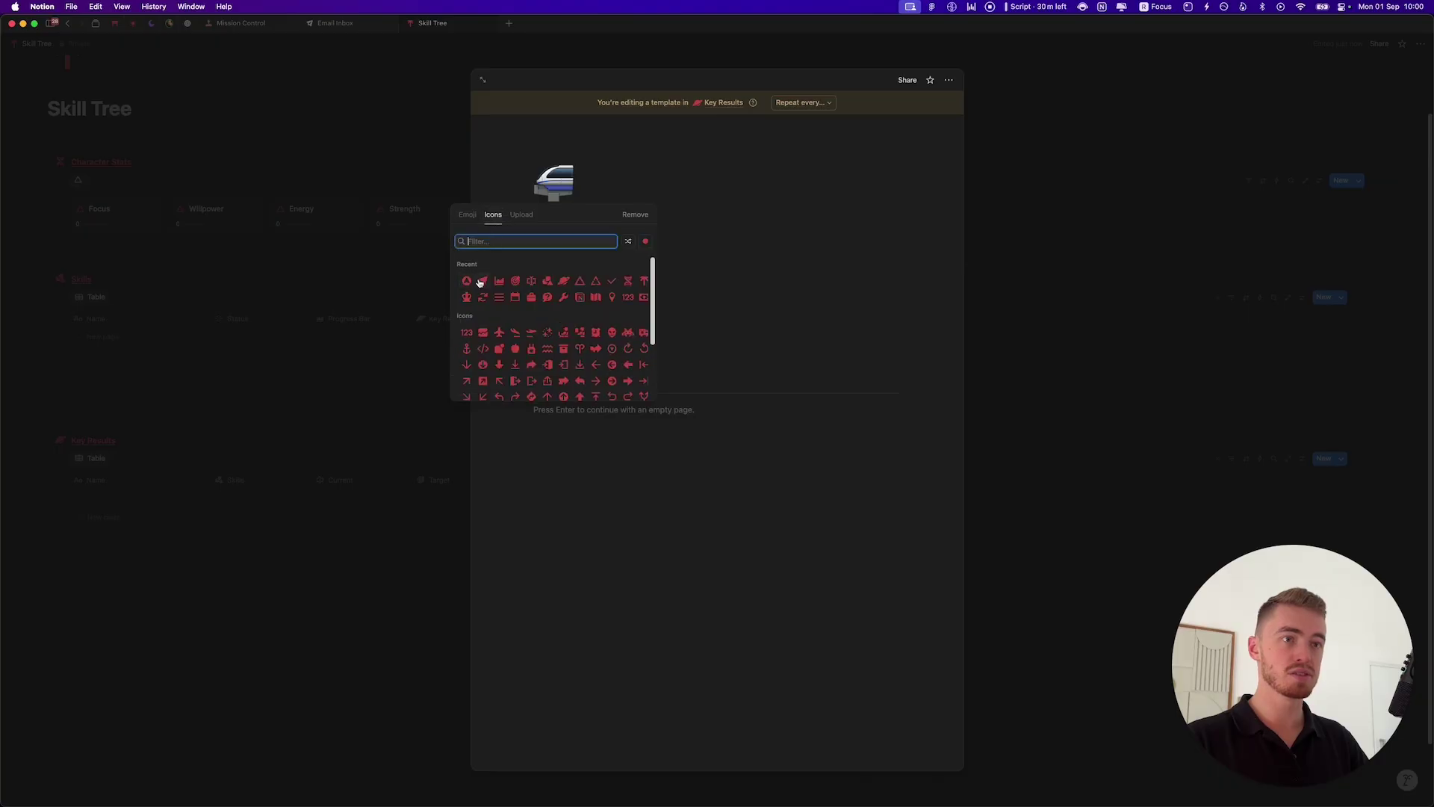
pyautogui.click(720, 279)
pyautogui.click(1343, 427)
pyautogui.click(1344, 459)
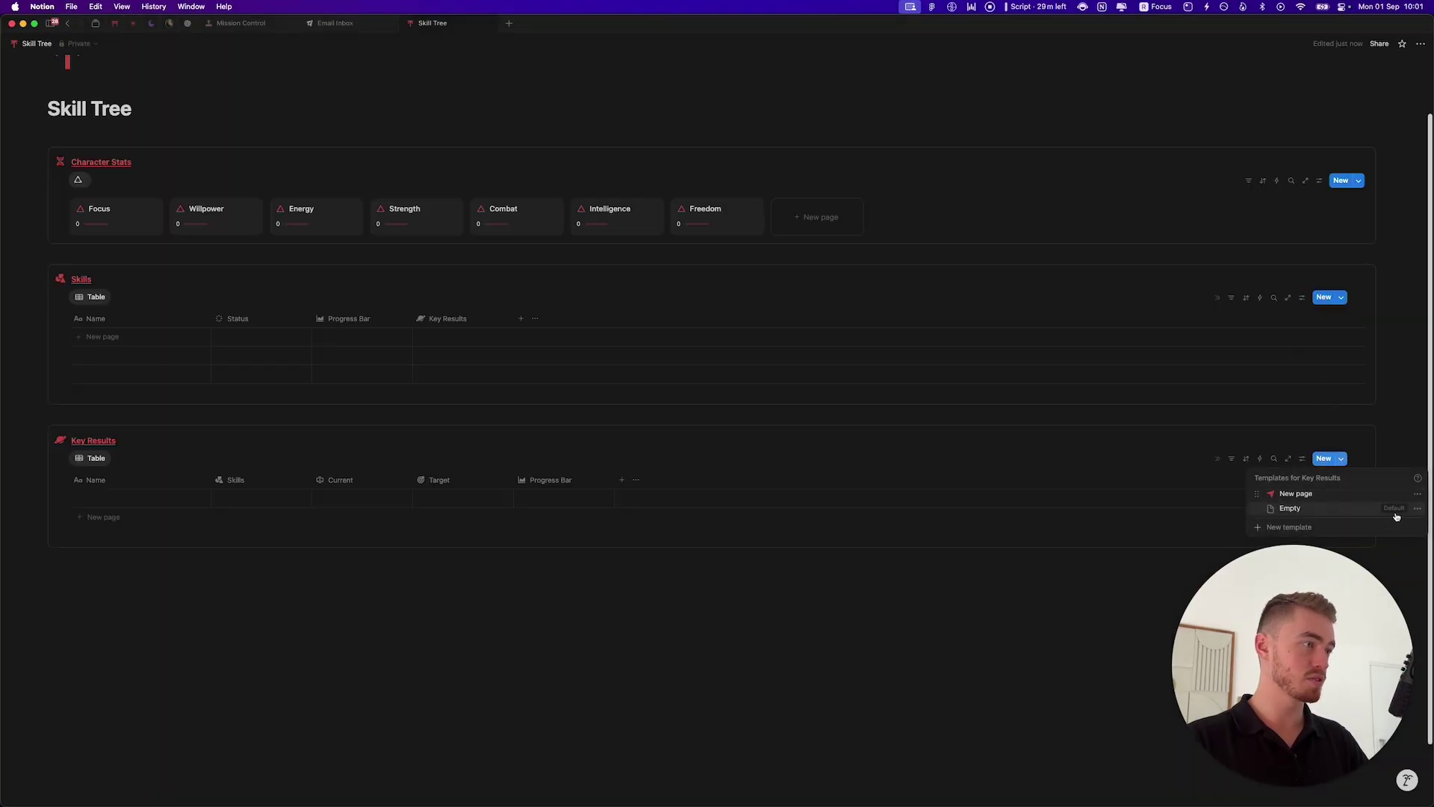
pyautogui.click(1412, 494)
pyautogui.click(1332, 512)
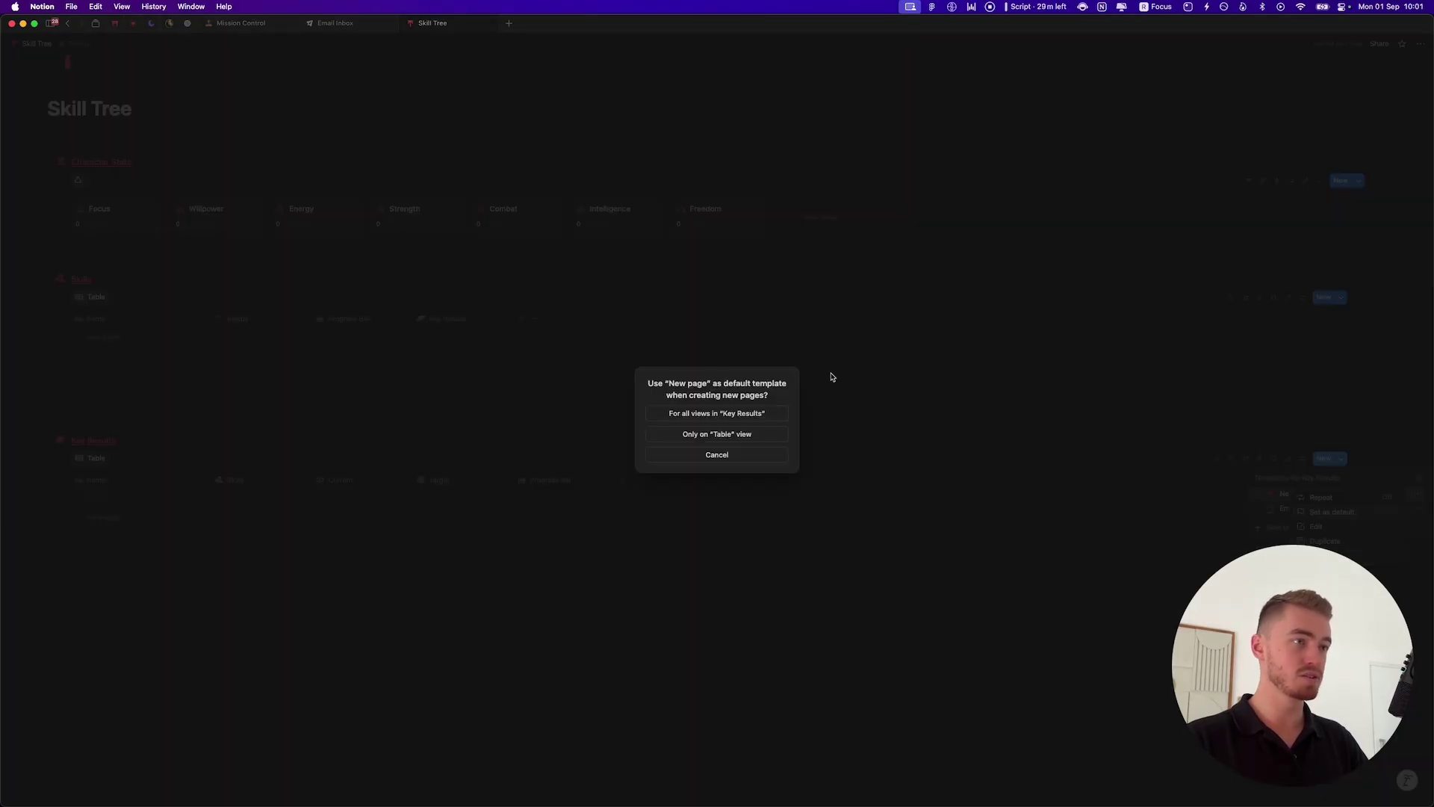
pyautogui.click(754, 415)
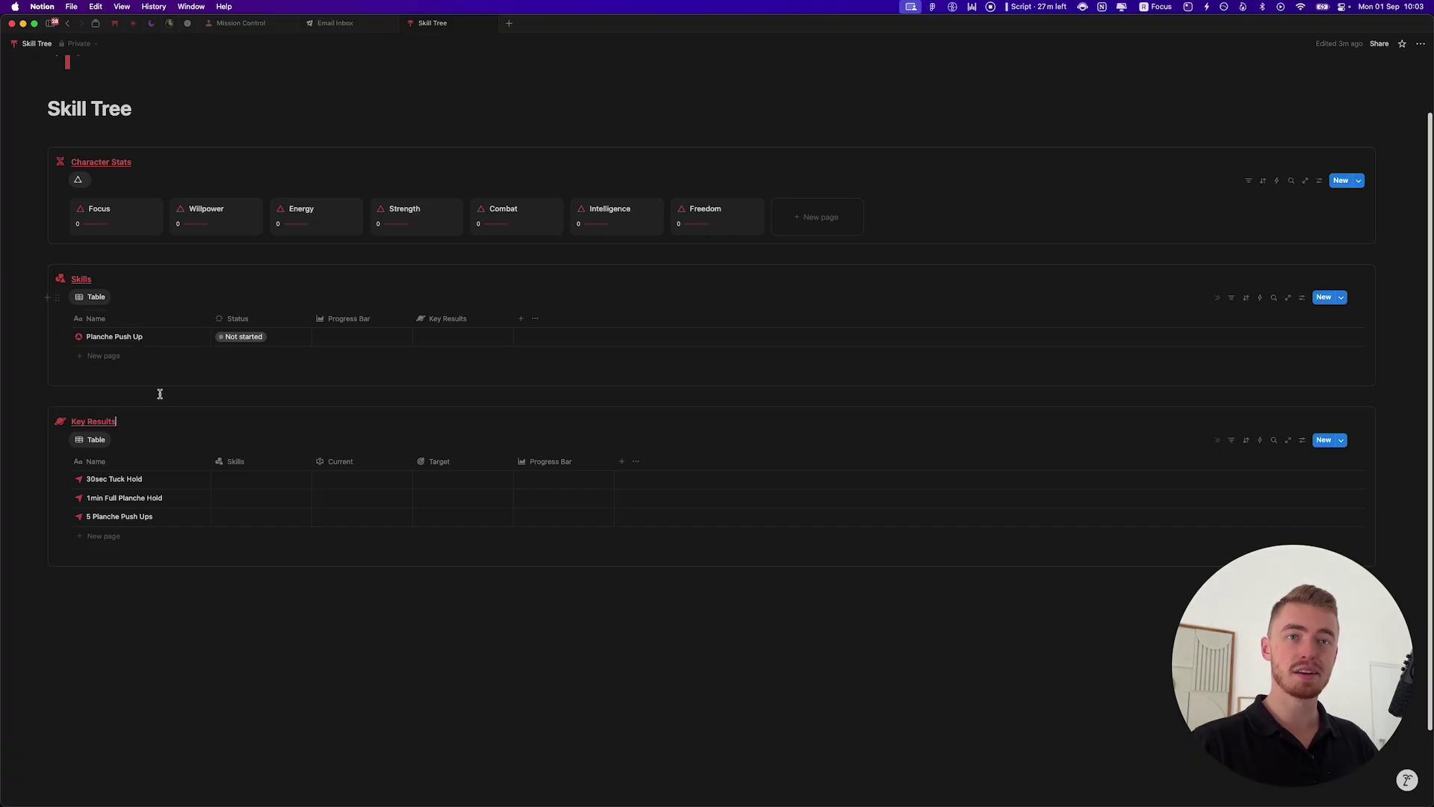
# Step: Link 30sec Tuck Hold, 1min Full Planche Hold and 5 Planche Push Ups to Planche Push Up
pyautogui.click(229, 478)
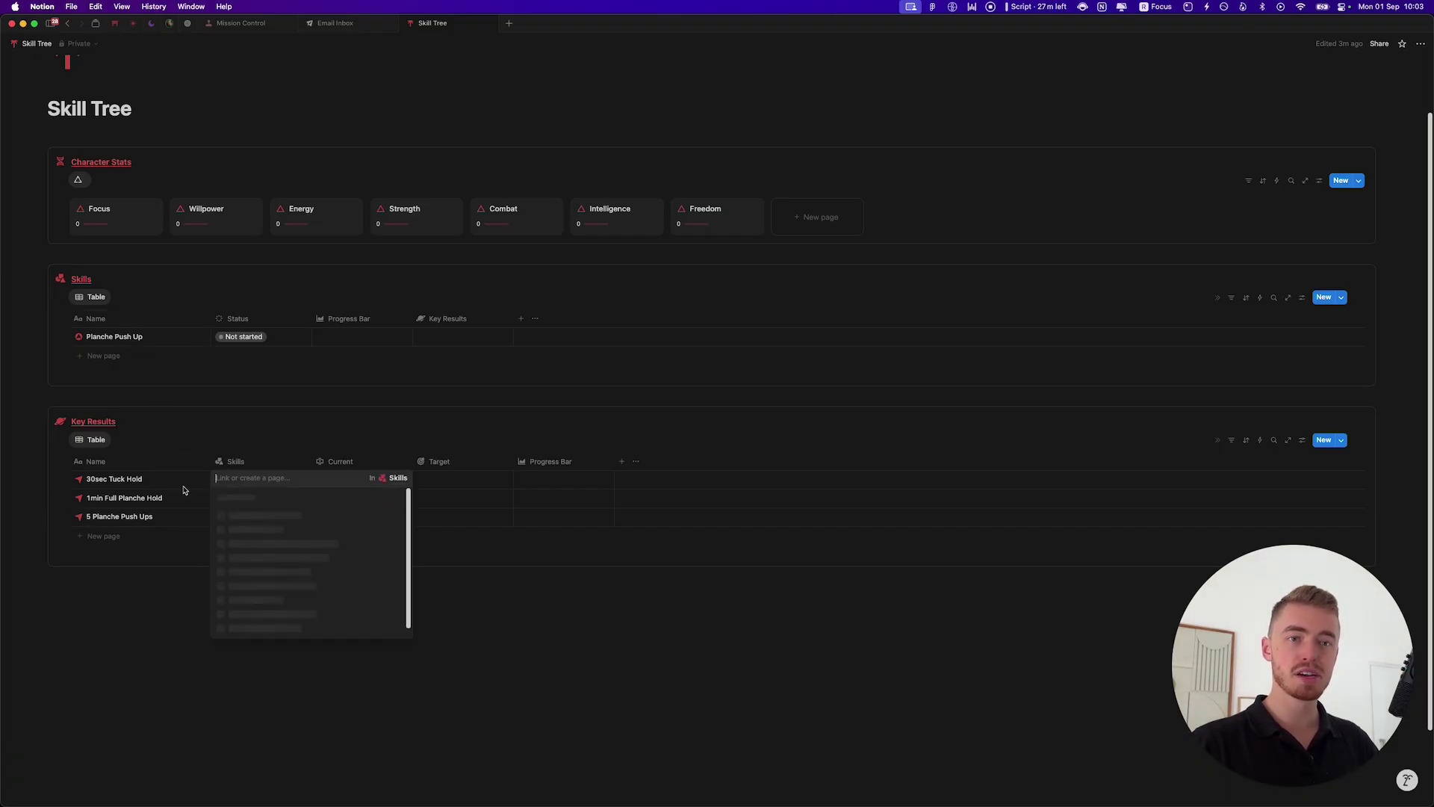
pyautogui.click(239, 514)
pyautogui.press('Escape')
pyautogui.click(243, 499)
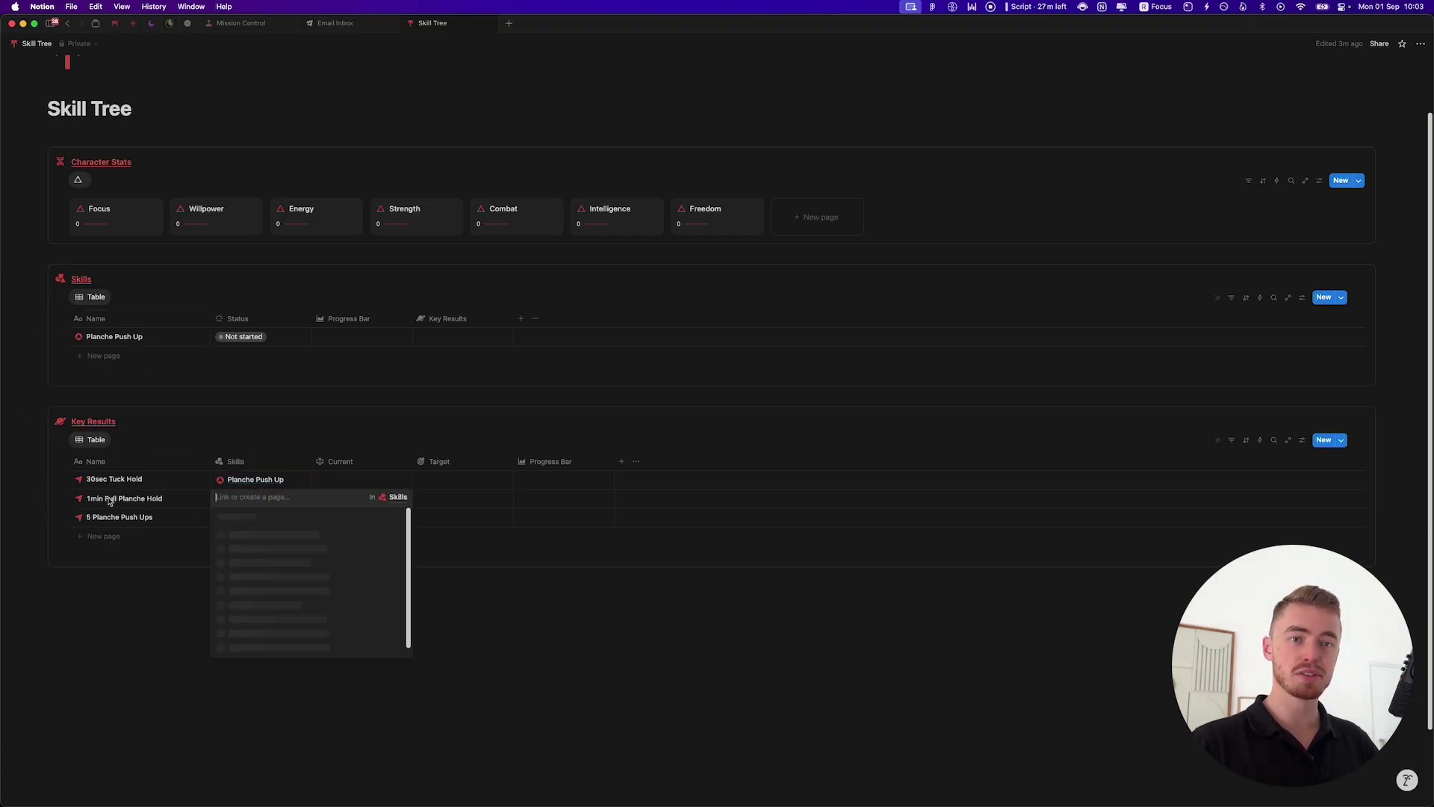
pyautogui.click(241, 535)
pyautogui.press('Escape')
pyautogui.click(240, 517)
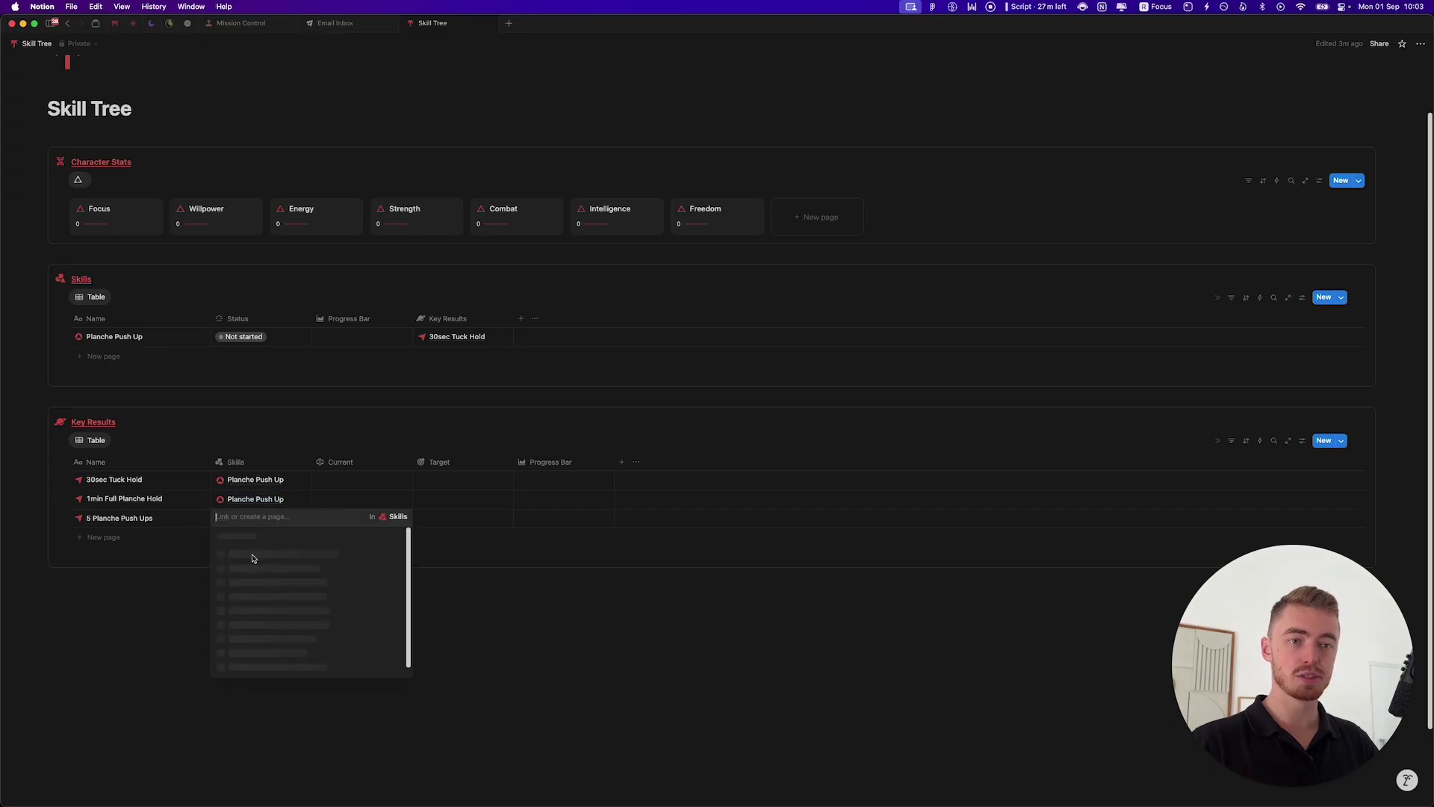
pyautogui.click(254, 555)
pyautogui.press('Escape')
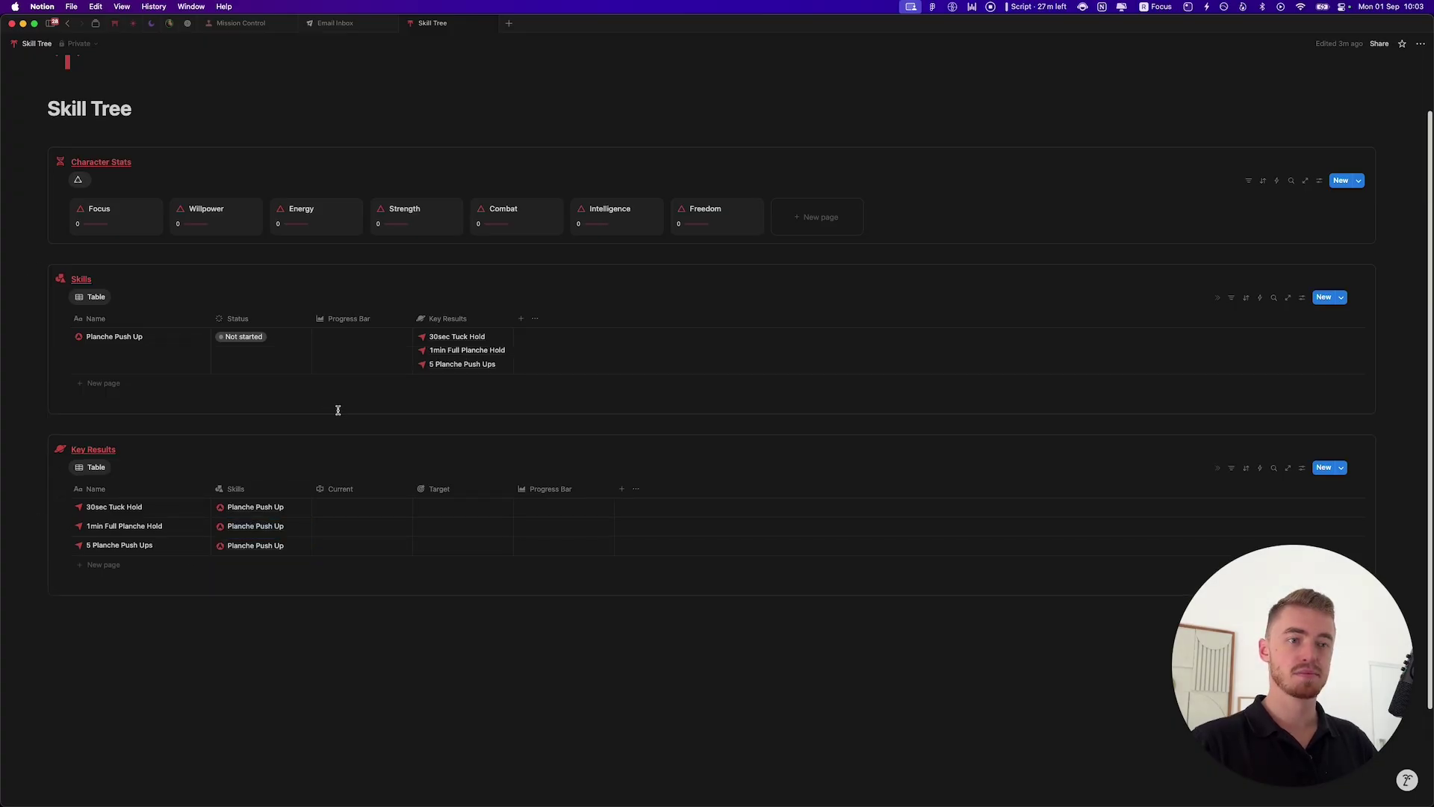
# Step: Enter Target values 30, 60 and 5 for the three key results
pyautogui.click(443, 507)
pyautogui.write('30')
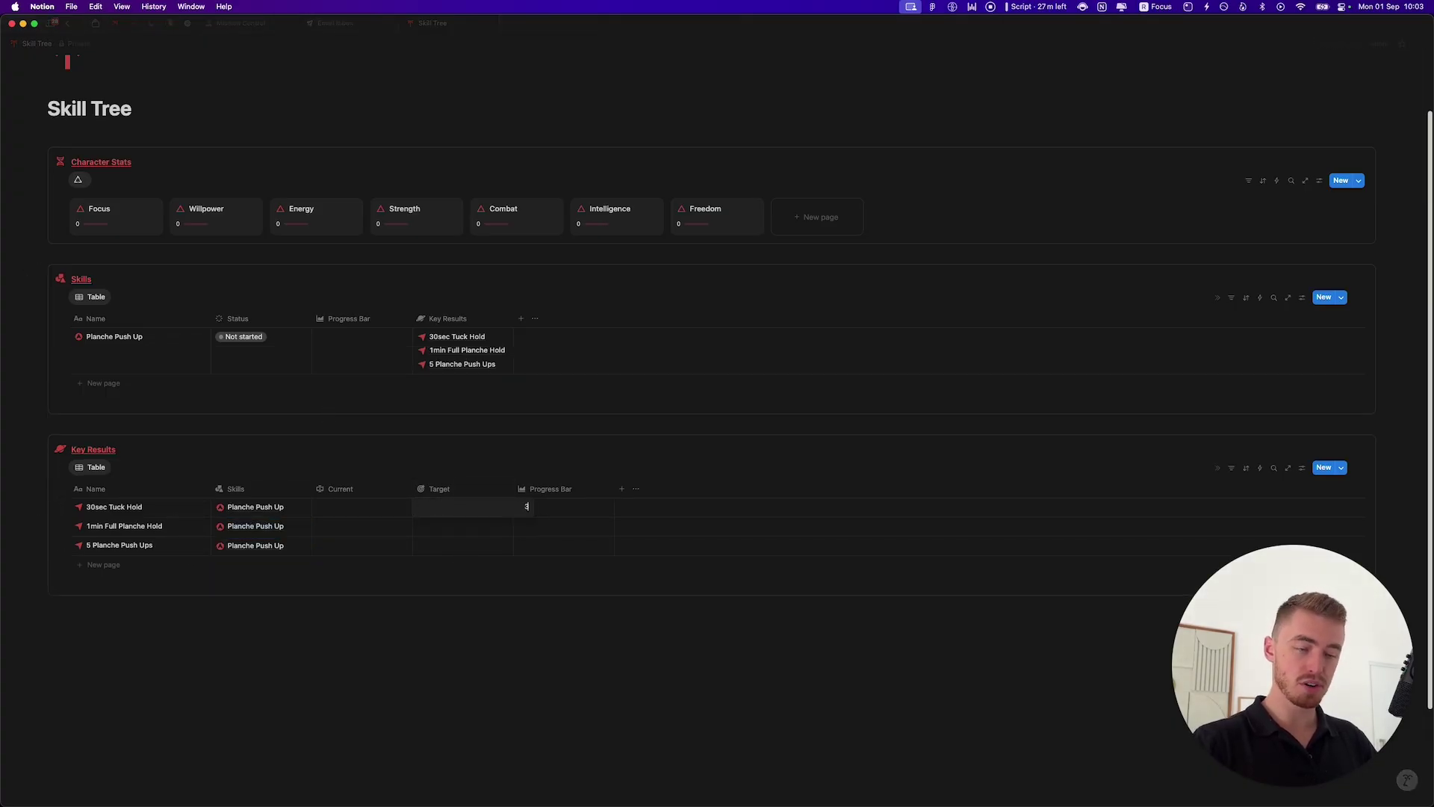
pyautogui.press('Return')
pyautogui.click(436, 525)
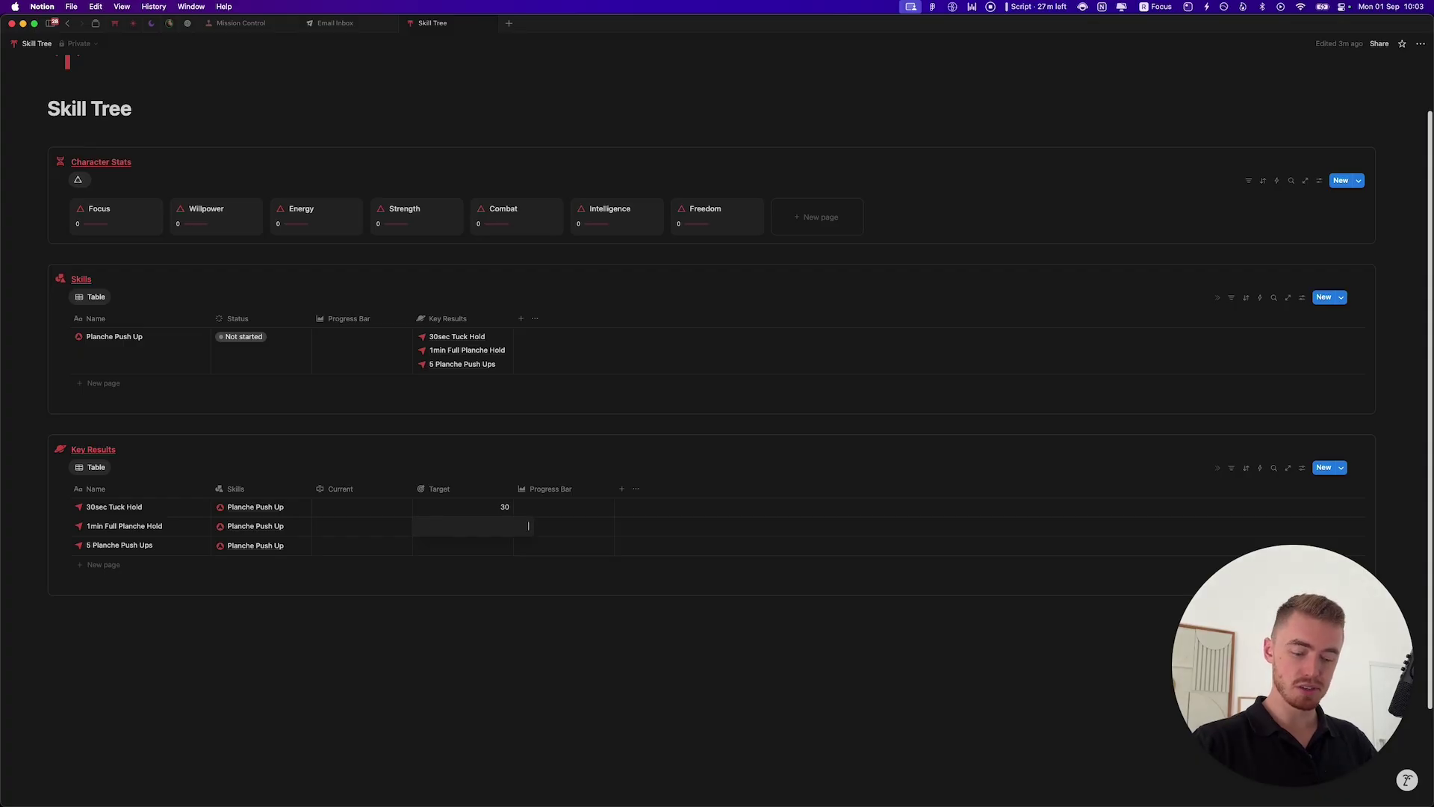
pyautogui.press('Return')
pyautogui.click(445, 546)
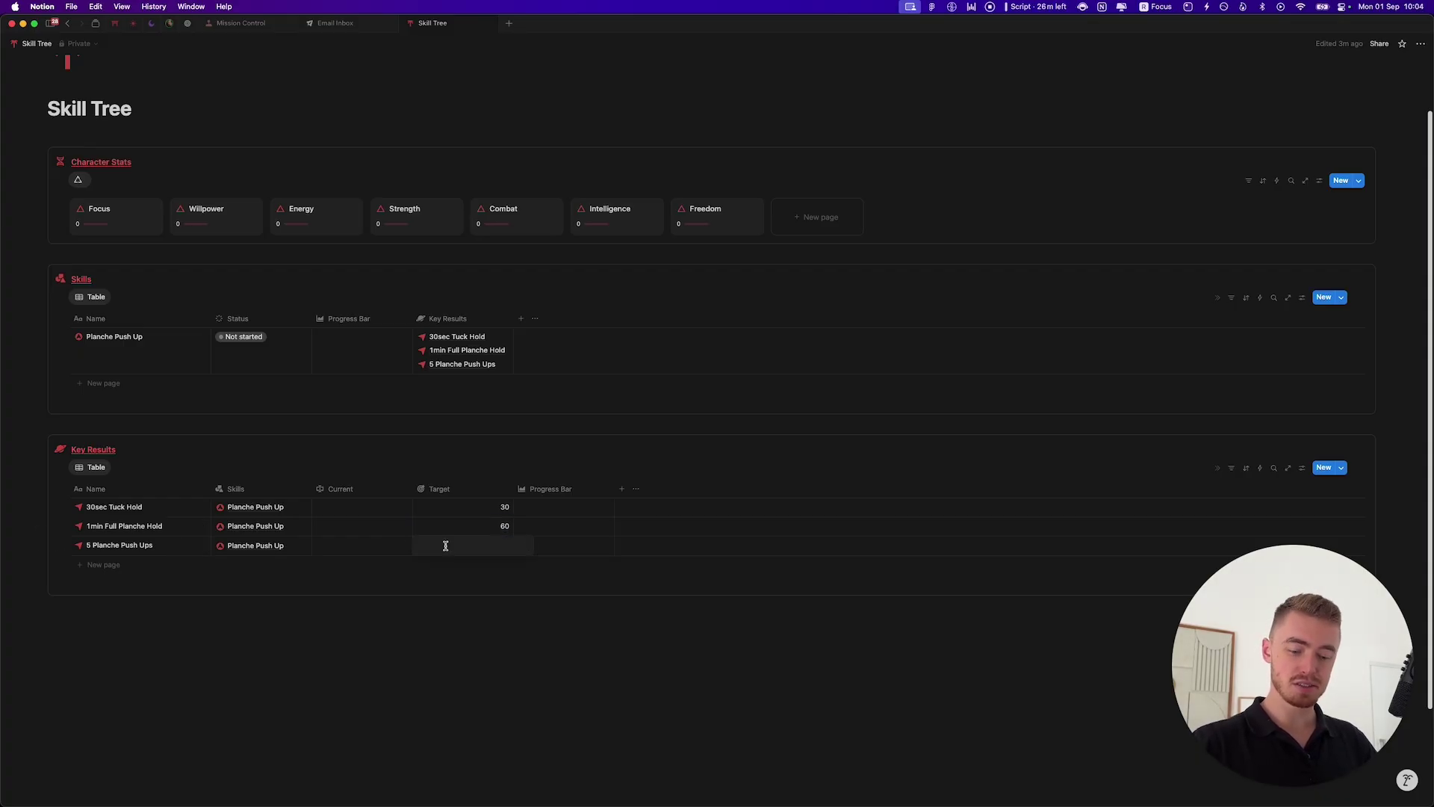
pyautogui.press('Return')
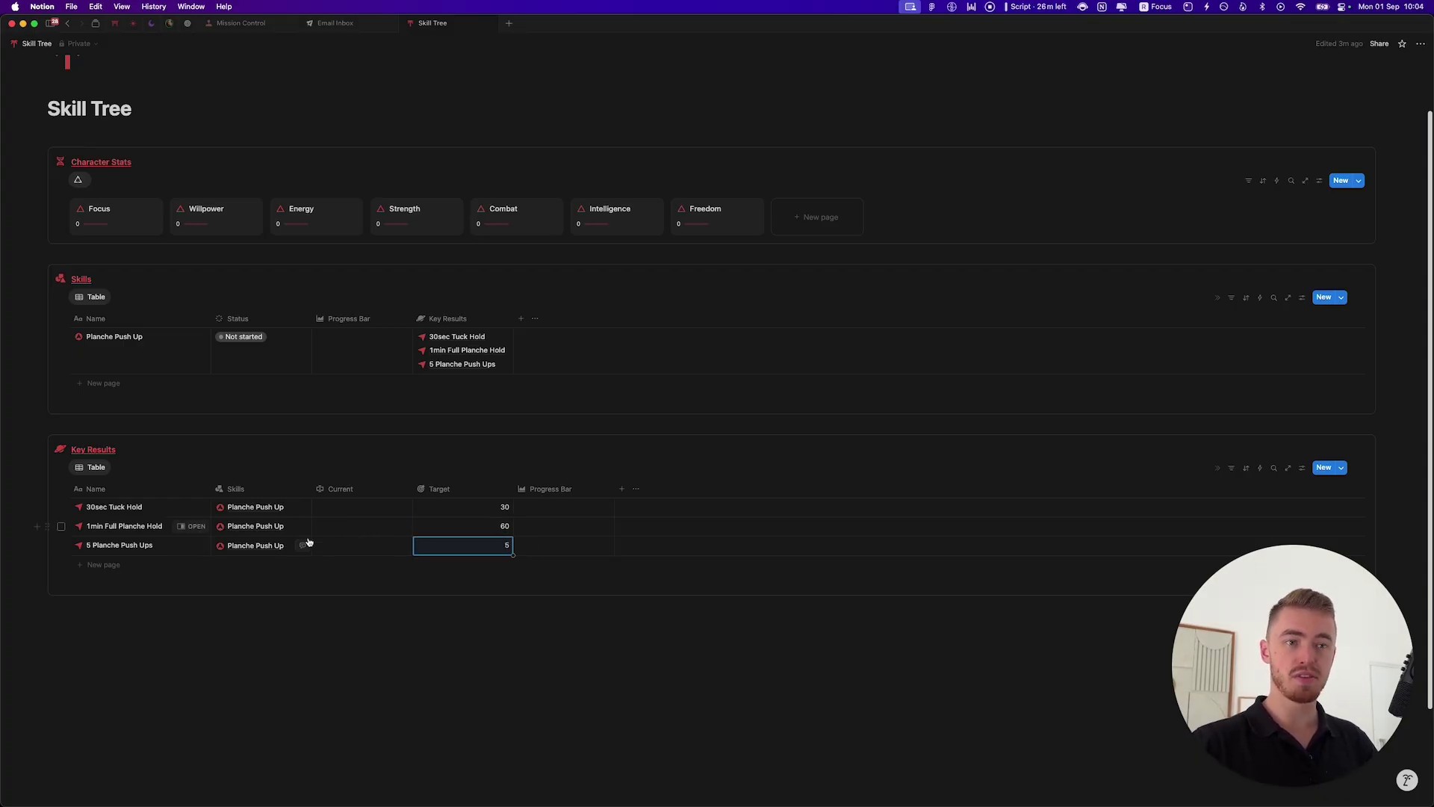
# Step: Enter Current values 20, 5 and 0, then narrow the Current and Target columns
pyautogui.click(378, 507)
pyautogui.write('20')
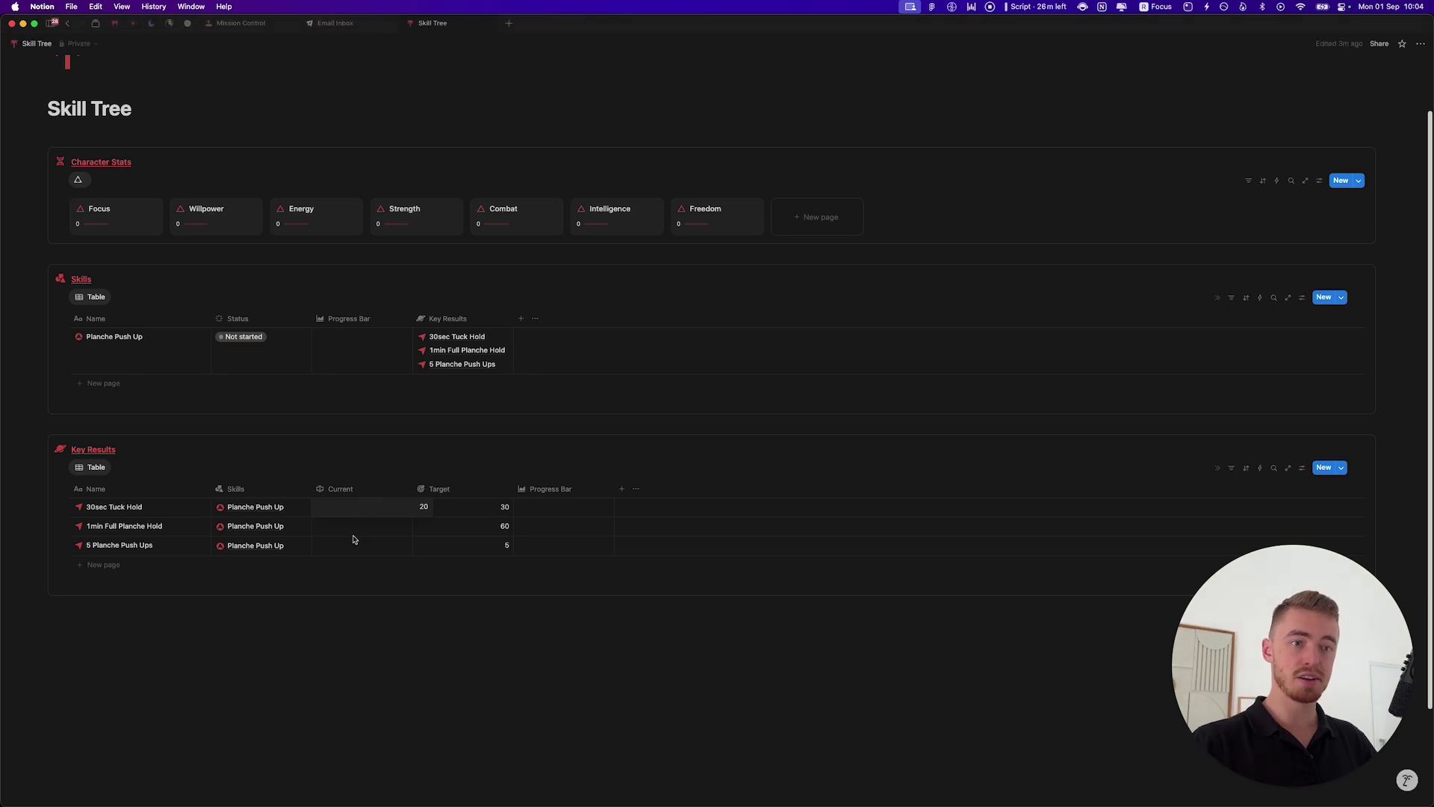
pyautogui.click(365, 528)
pyautogui.write('5')
pyautogui.press('Return')
pyautogui.click(402, 544)
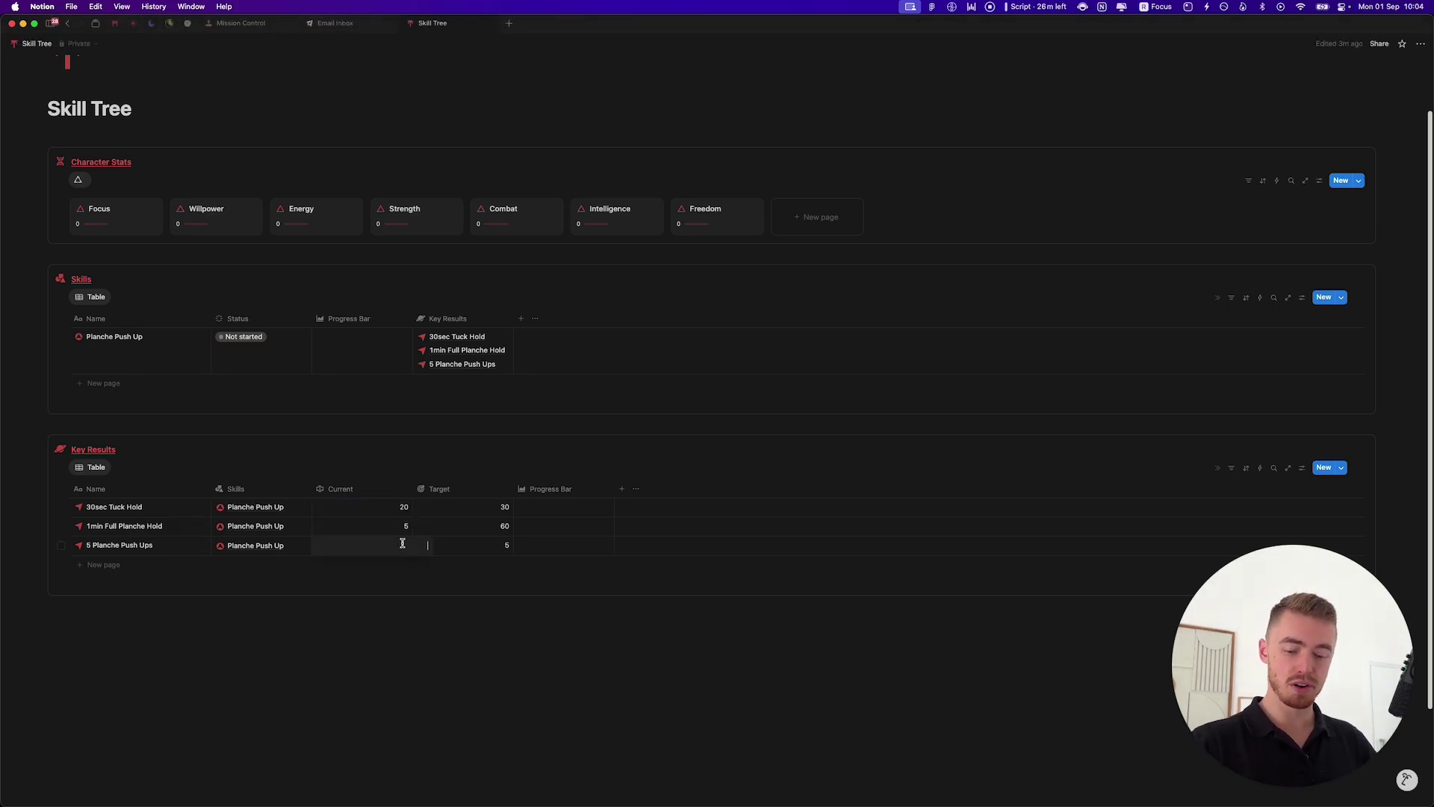
pyautogui.write('0')
pyautogui.press('Return')
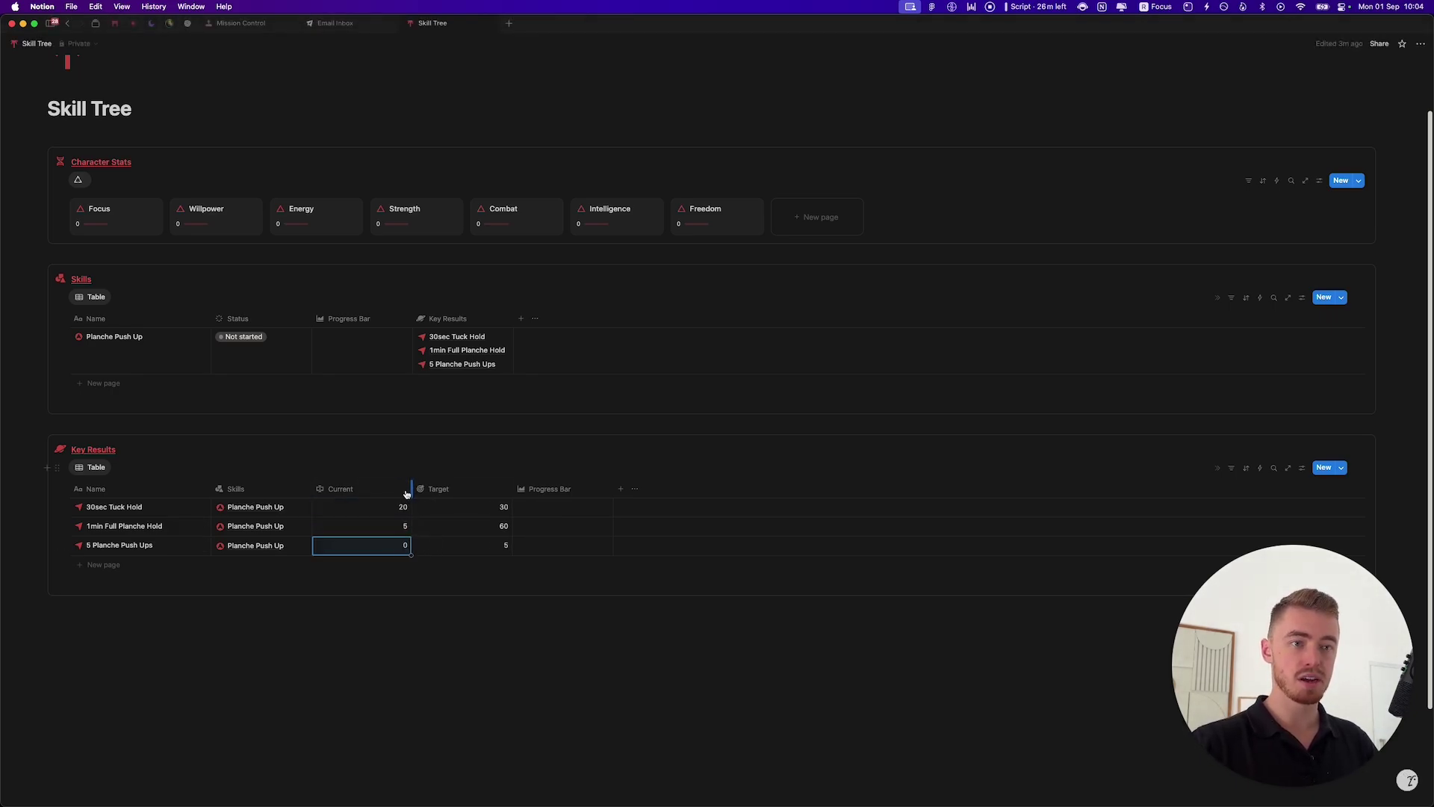
pyautogui.moveTo(416, 489); pyautogui.dragTo(368, 493)
pyautogui.moveTo(473, 489); pyautogui.dragTo(420, 491)
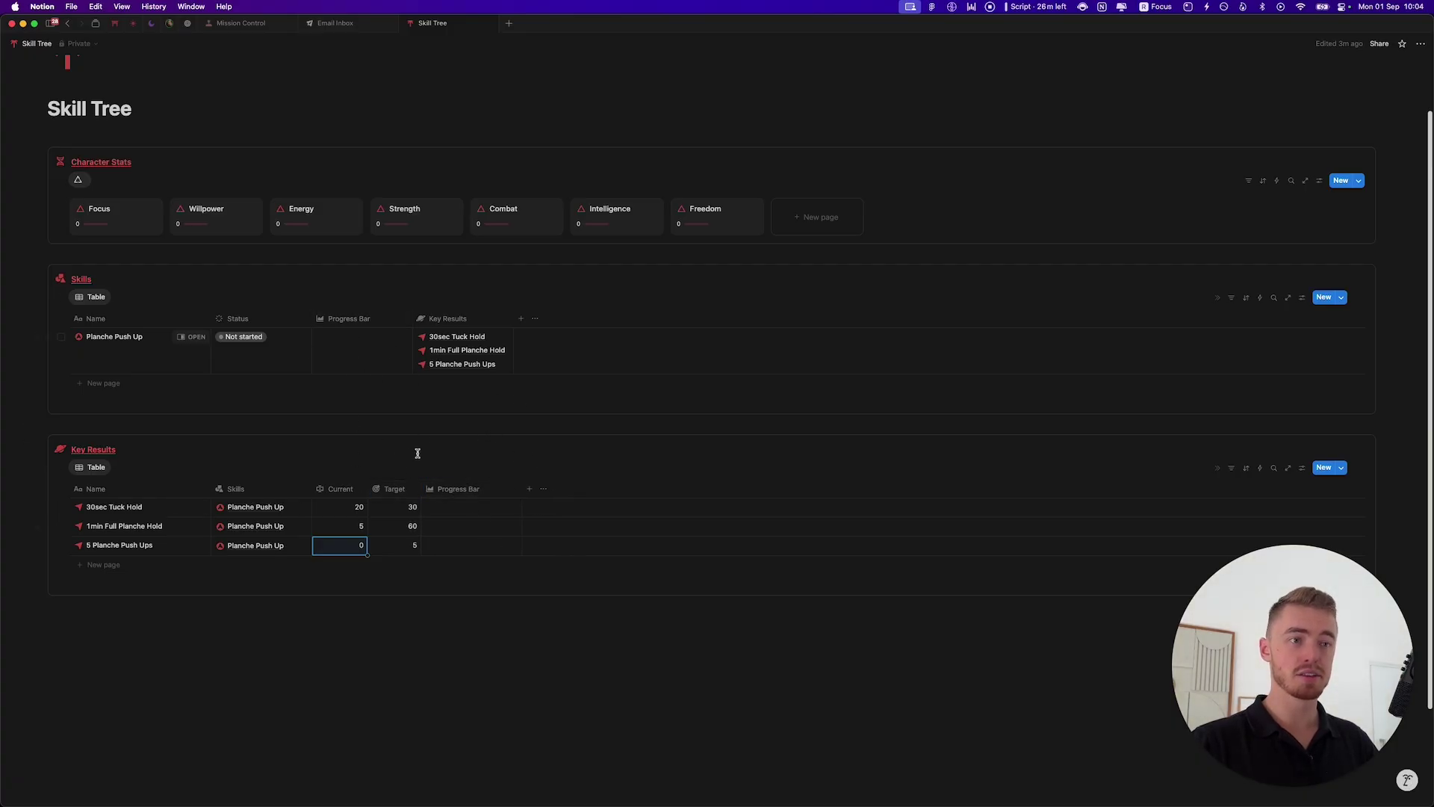
# Step: Set the Progress Bar formula to Current / Target
pyautogui.click(462, 447)
pyautogui.click(458, 515)
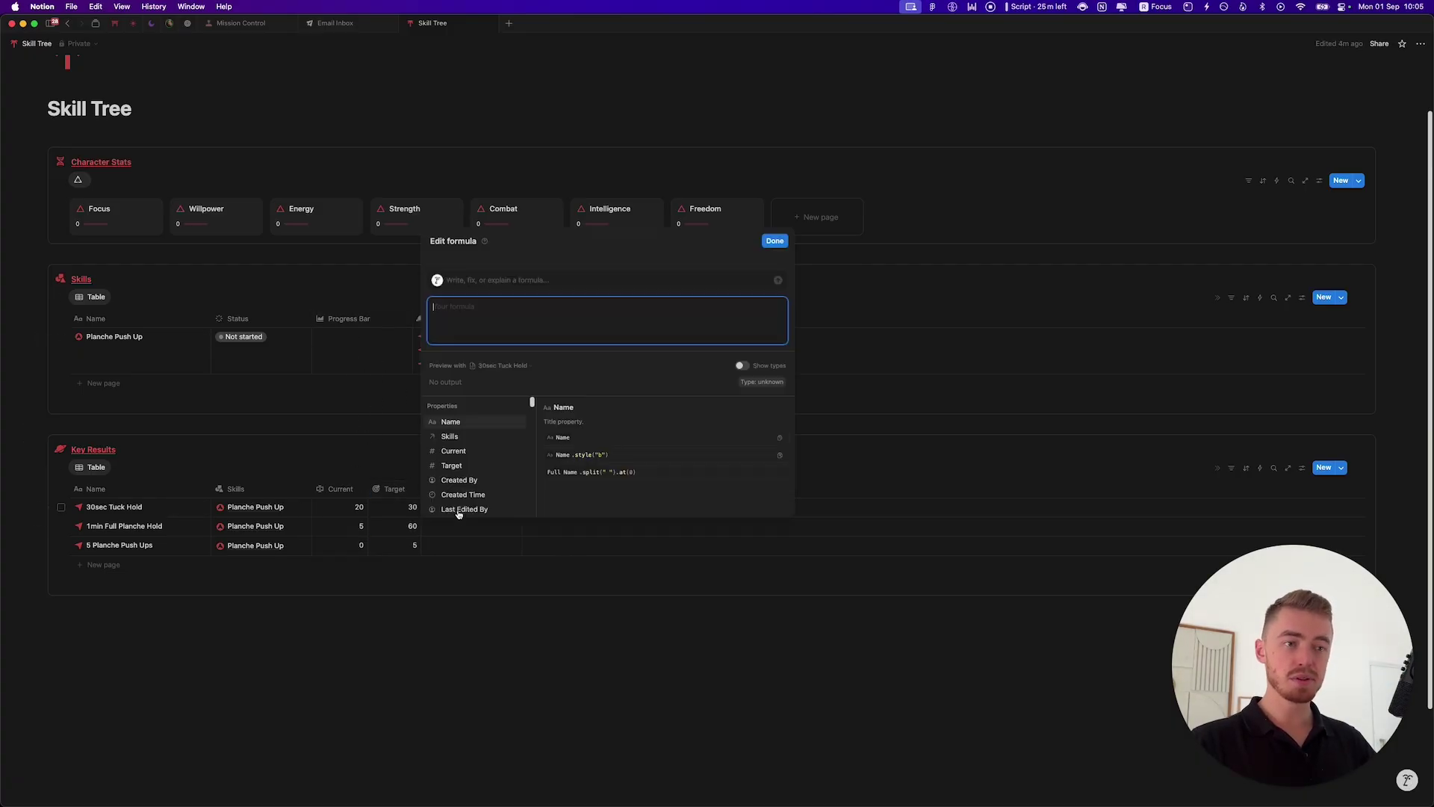
pyautogui.write('cur')
pyautogui.press('Return')
pyautogui.write('/ tar')
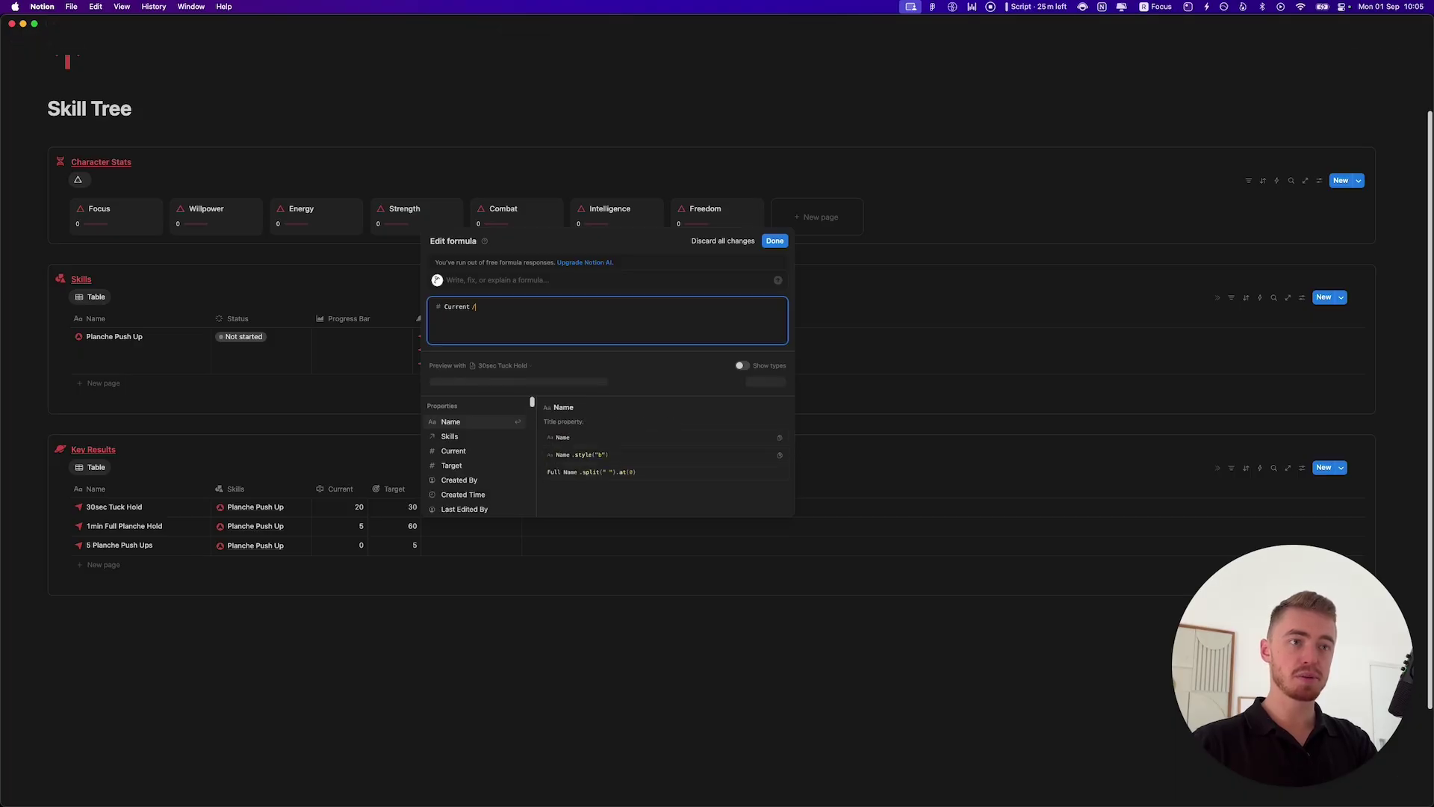
pyautogui.press('Return')
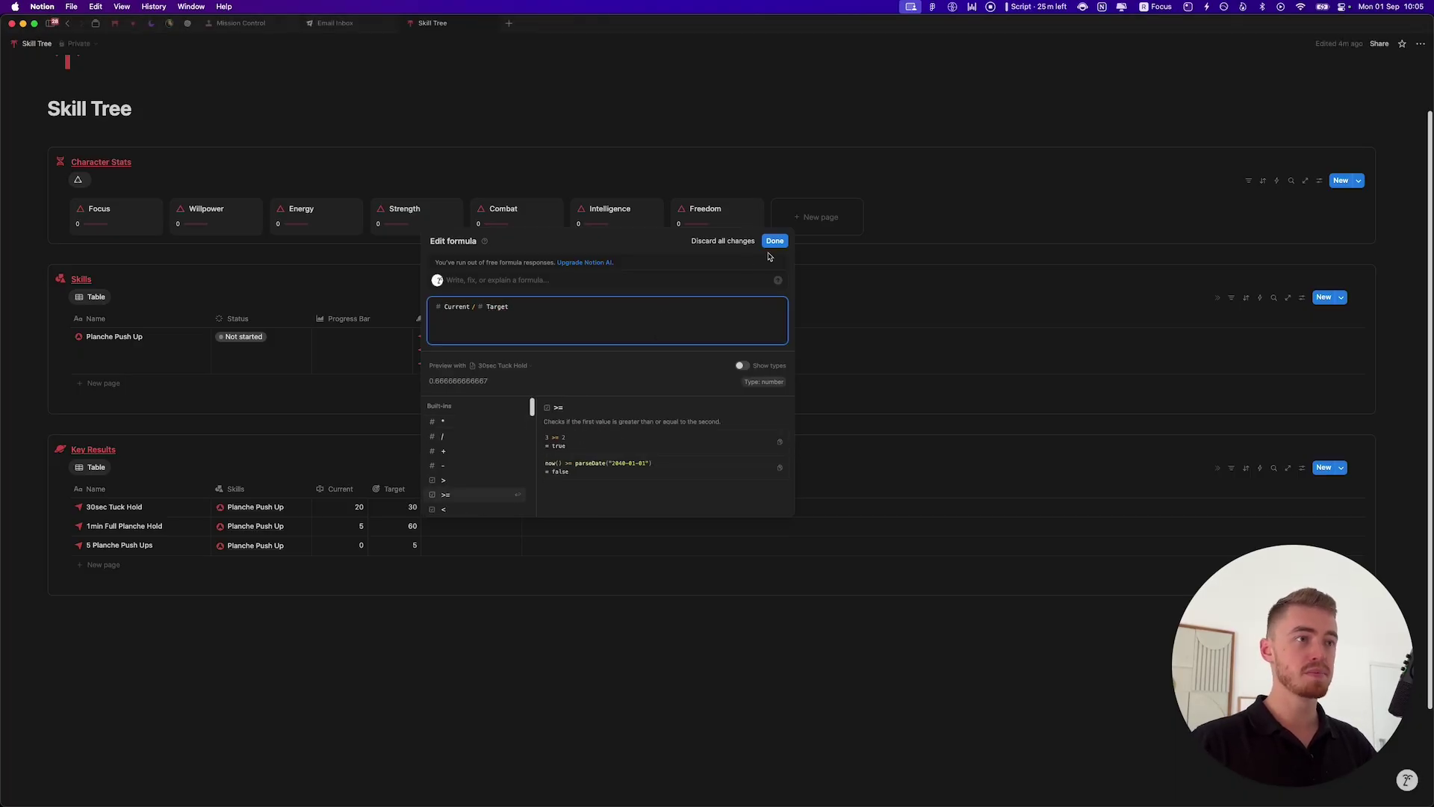
pyautogui.click(775, 241)
# Step: Format Progress Bar as Percent with 0 decimals, shown as a red bar
pyautogui.click(476, 490)
pyautogui.click(460, 527)
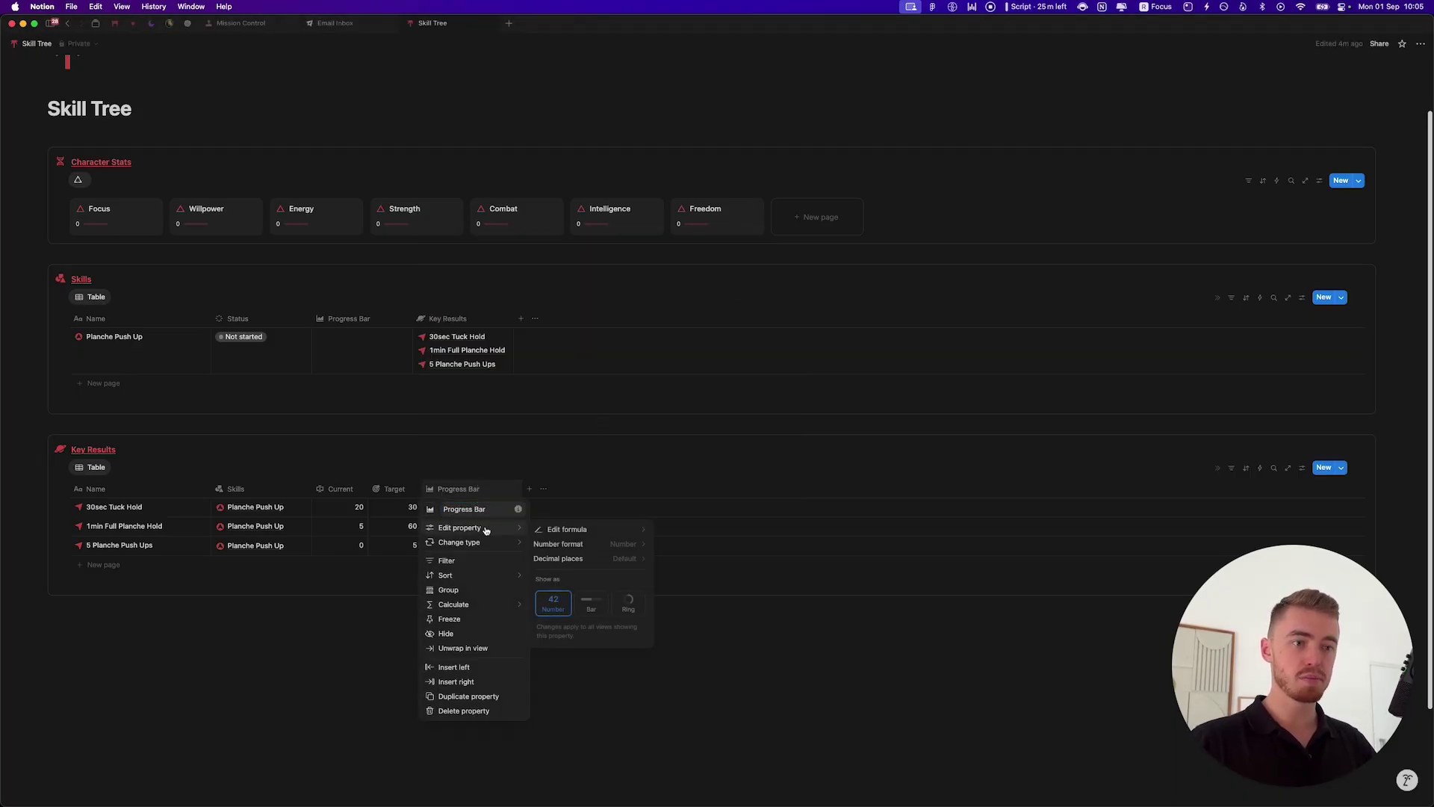
pyautogui.click(590, 546)
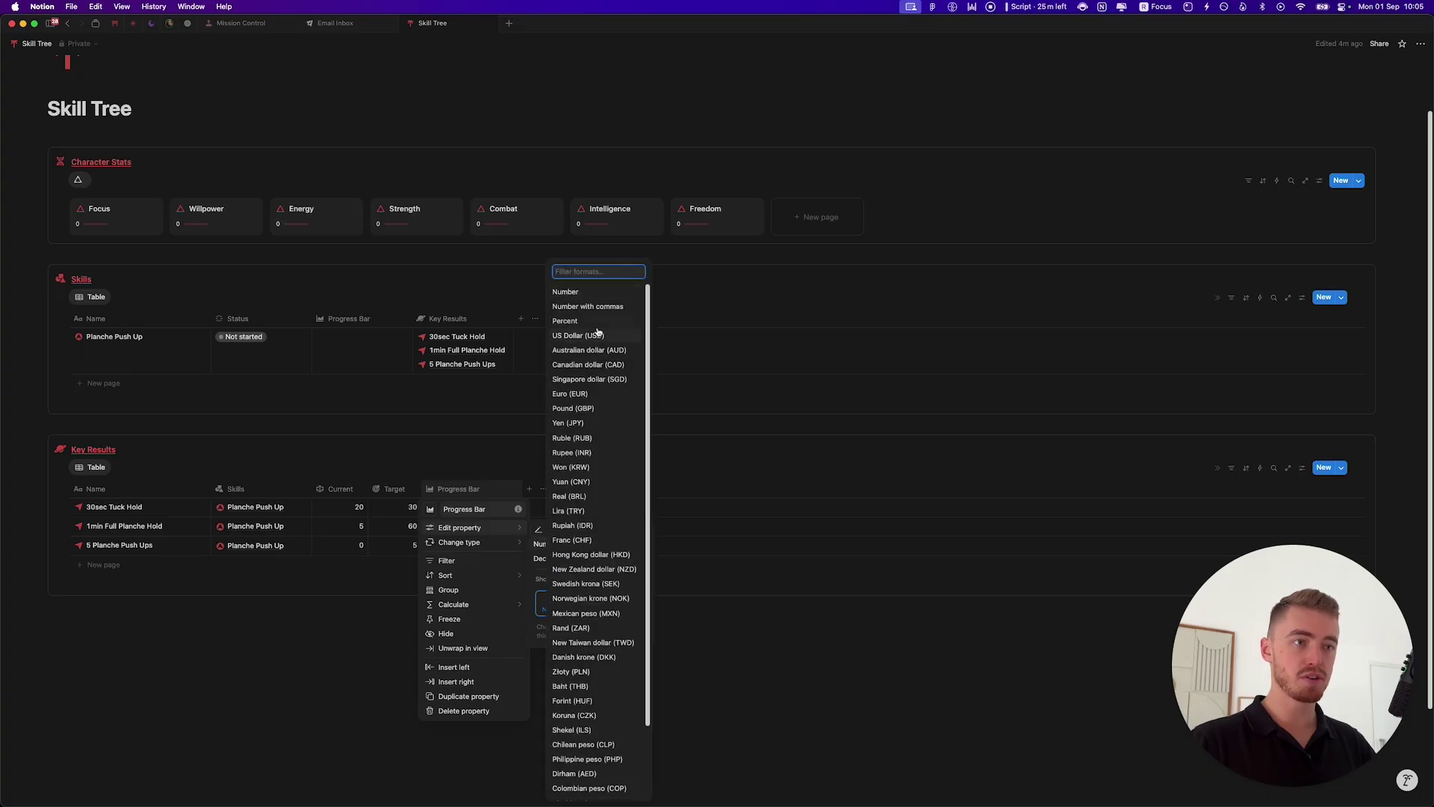
pyautogui.click(591, 322)
pyautogui.click(578, 559)
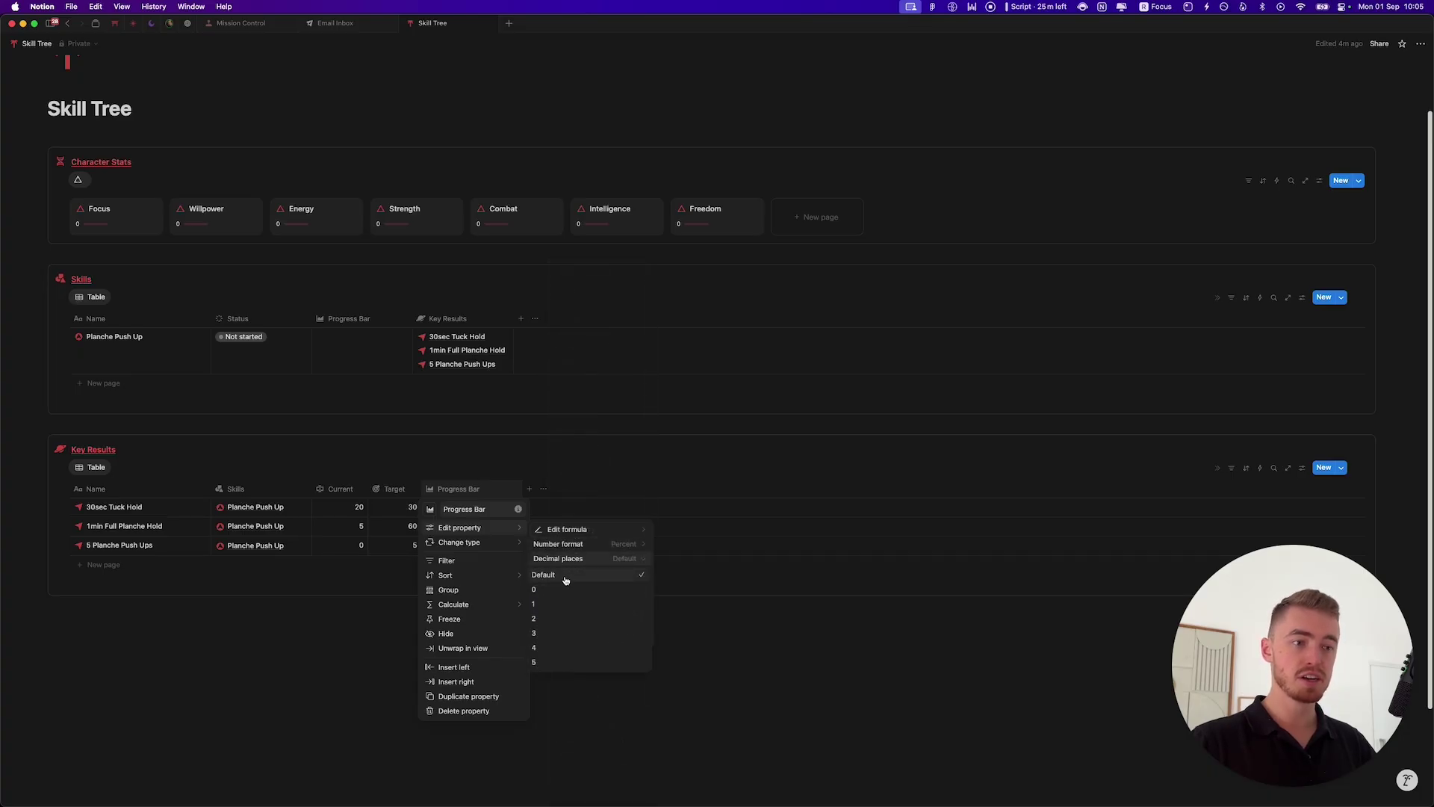
pyautogui.click(560, 592)
pyautogui.click(588, 605)
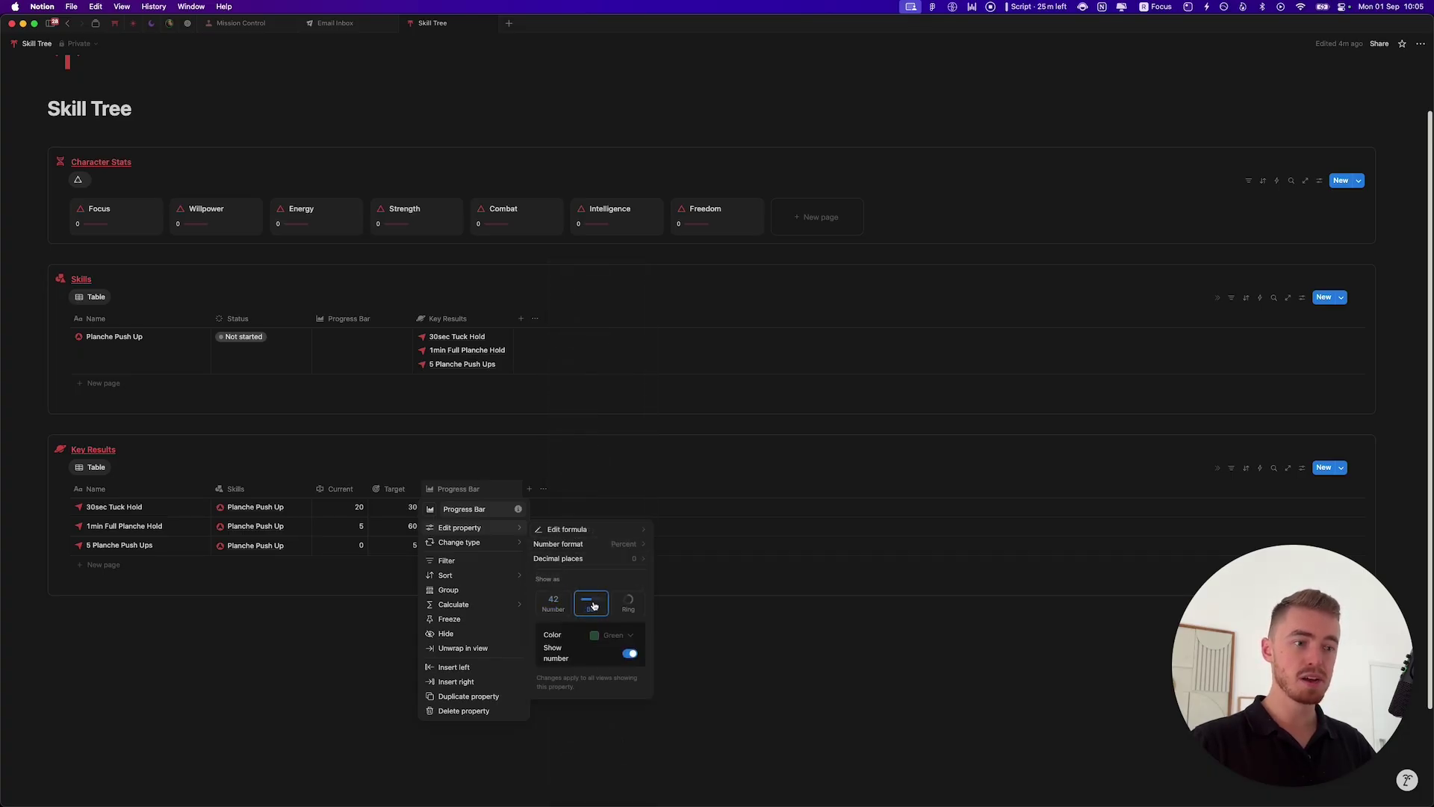
pyautogui.click(612, 636)
pyautogui.click(610, 782)
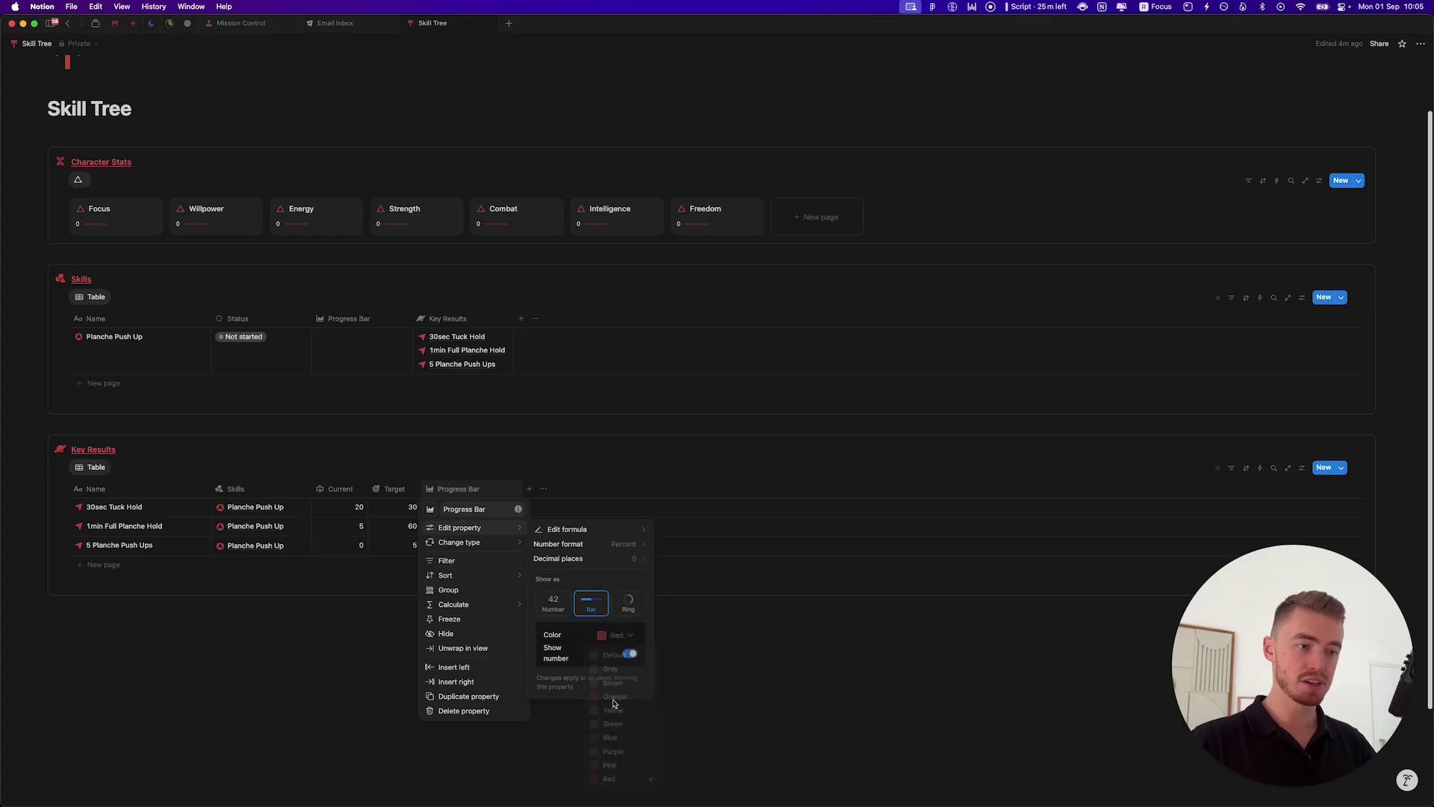
pyautogui.click(711, 481)
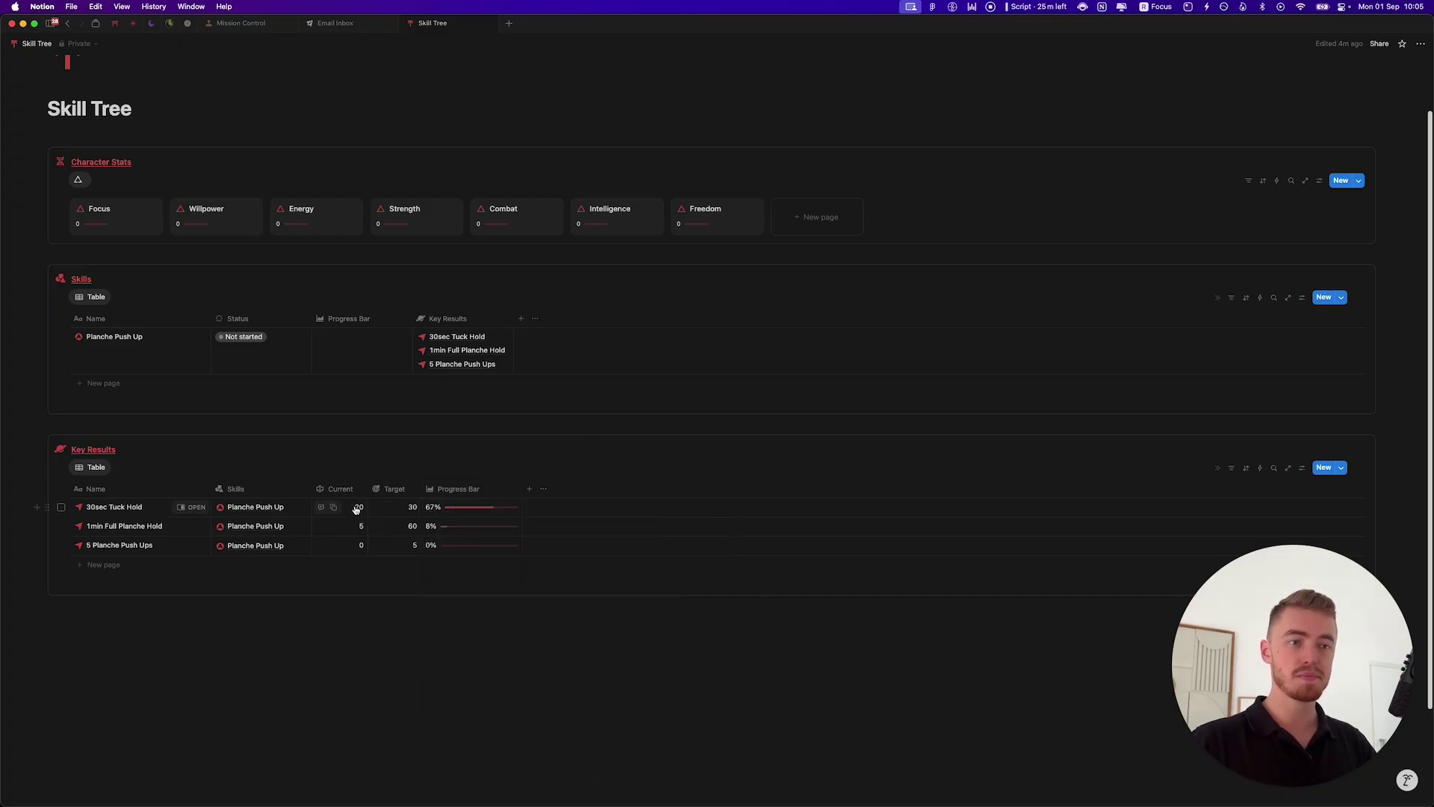
# Step: Change Current to 25 for 30sec Tuck Hold and 5 for 5 Planche Push Ups
pyautogui.click(355, 509)
pyautogui.write('25')
pyautogui.press('Return')
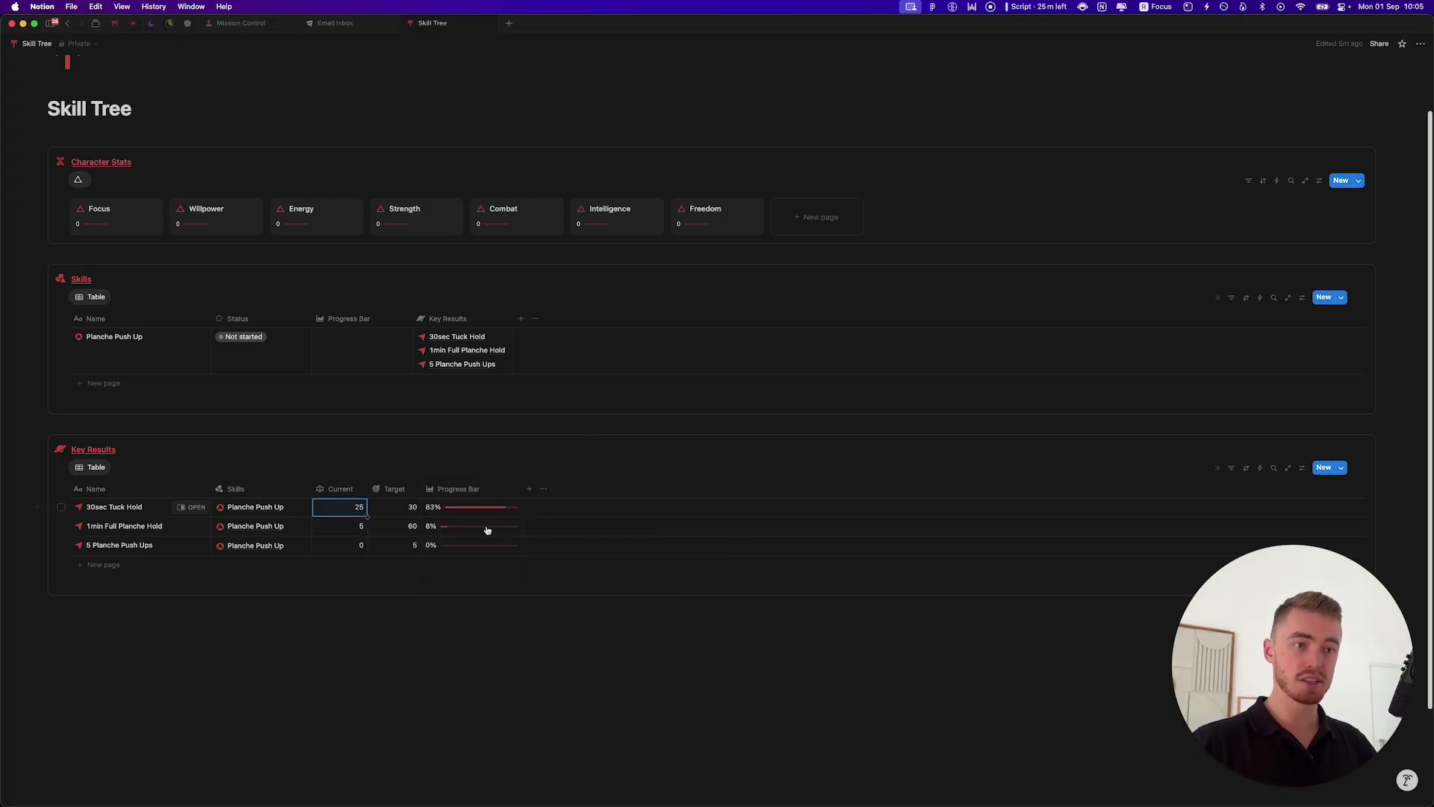
pyautogui.click(356, 548)
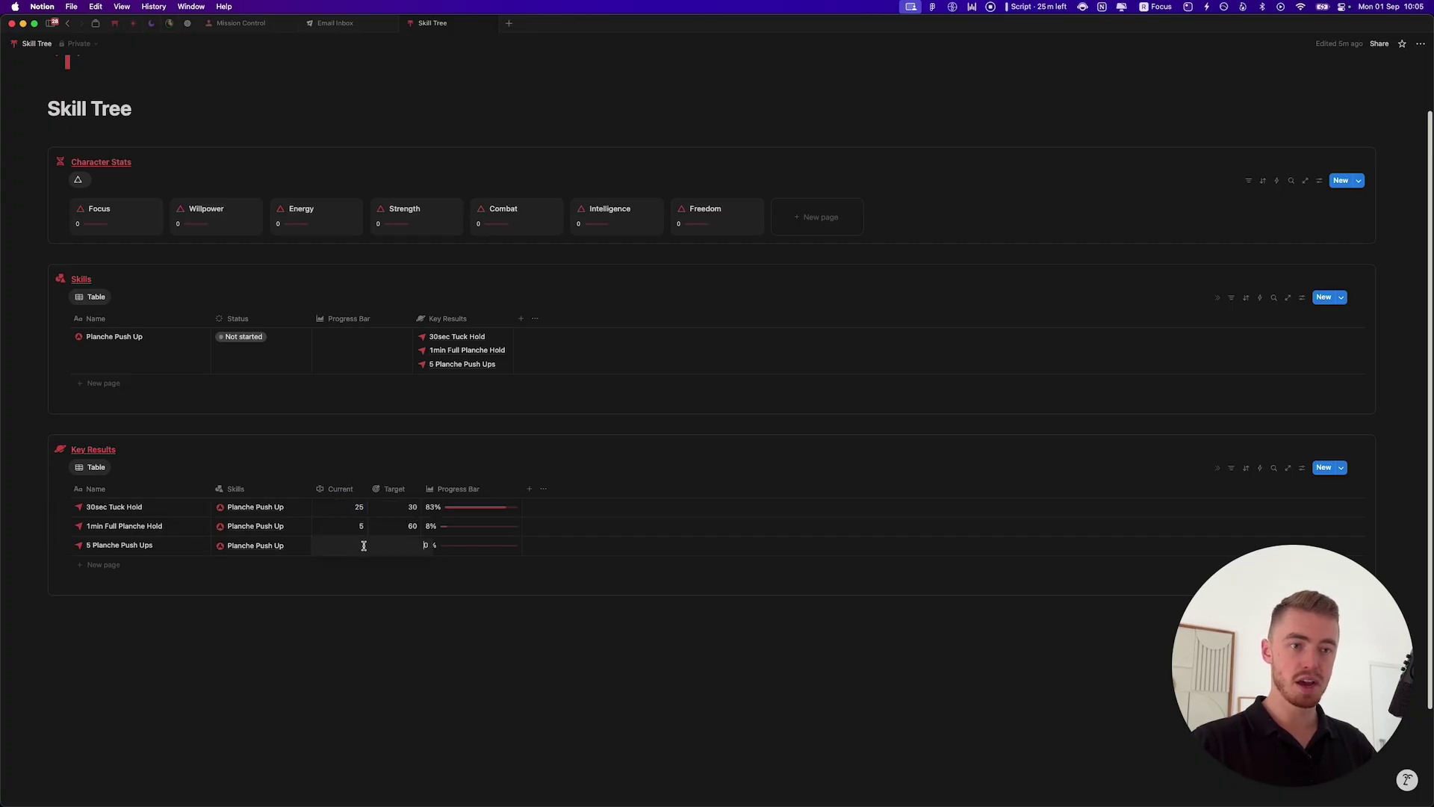
pyautogui.write('5')
pyautogui.press('Return')
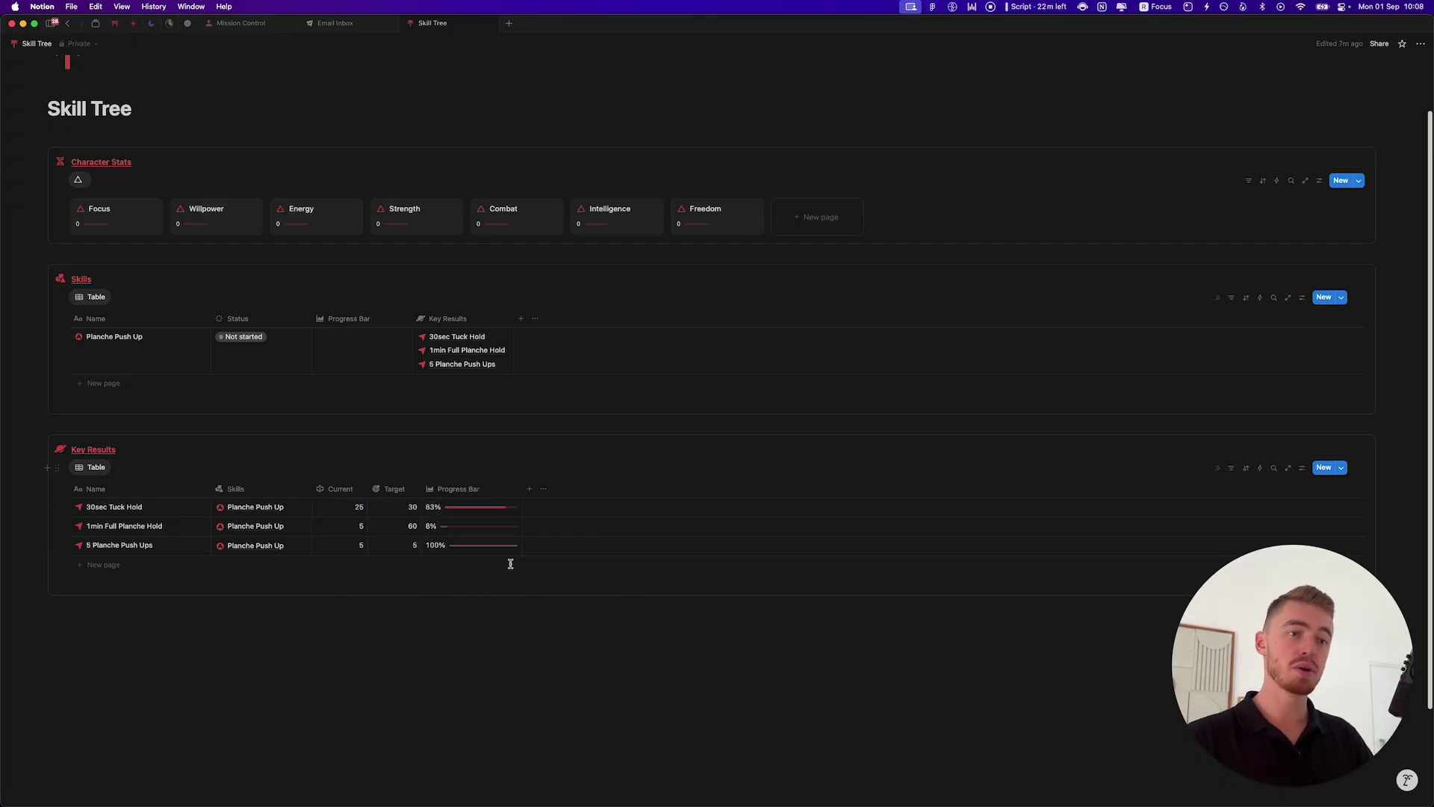
# Step: Make the skill's Progress Bar a rollup averaging the Key Results' Progress Bar values
pyautogui.click(372, 343)
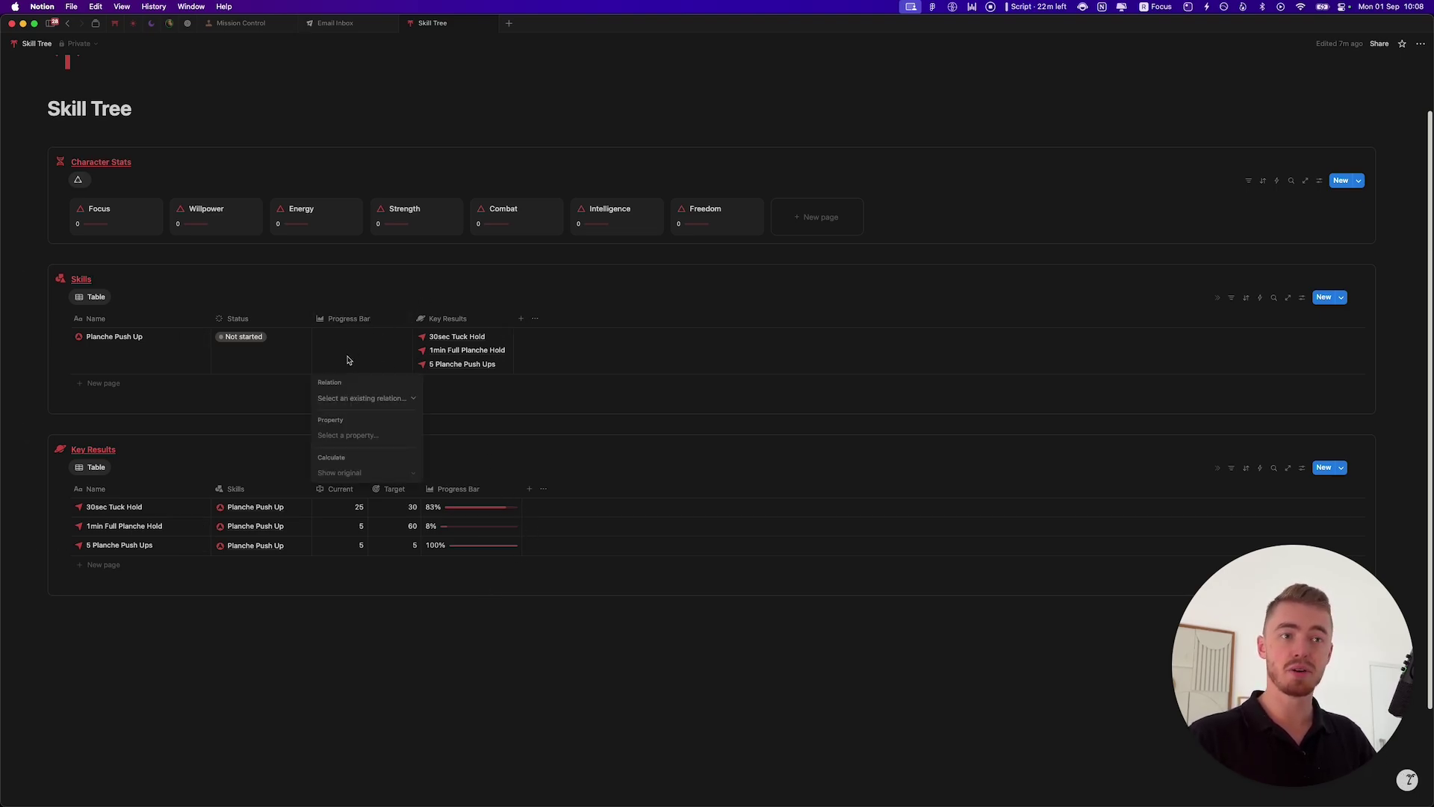
pyautogui.click(372, 400)
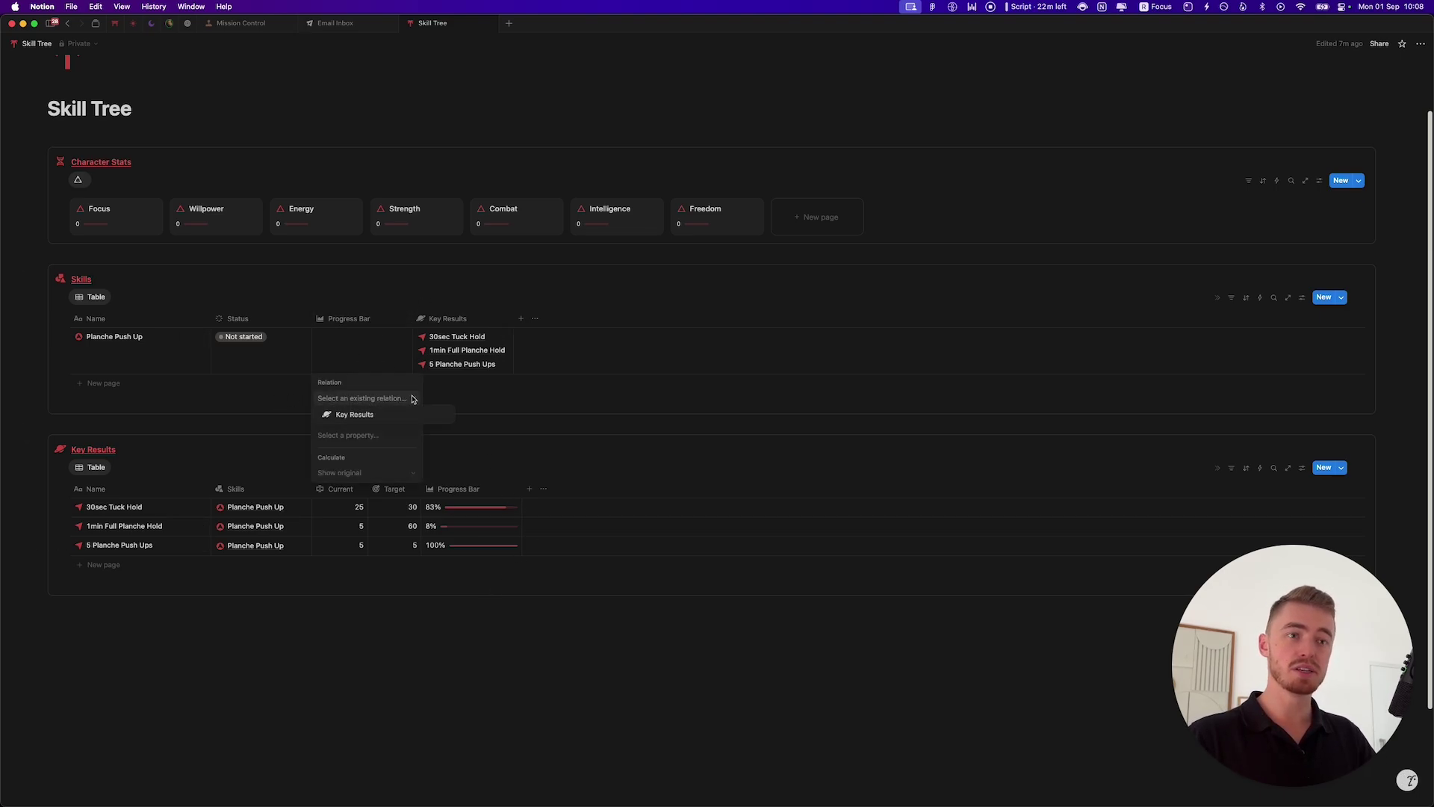
pyautogui.click(383, 414)
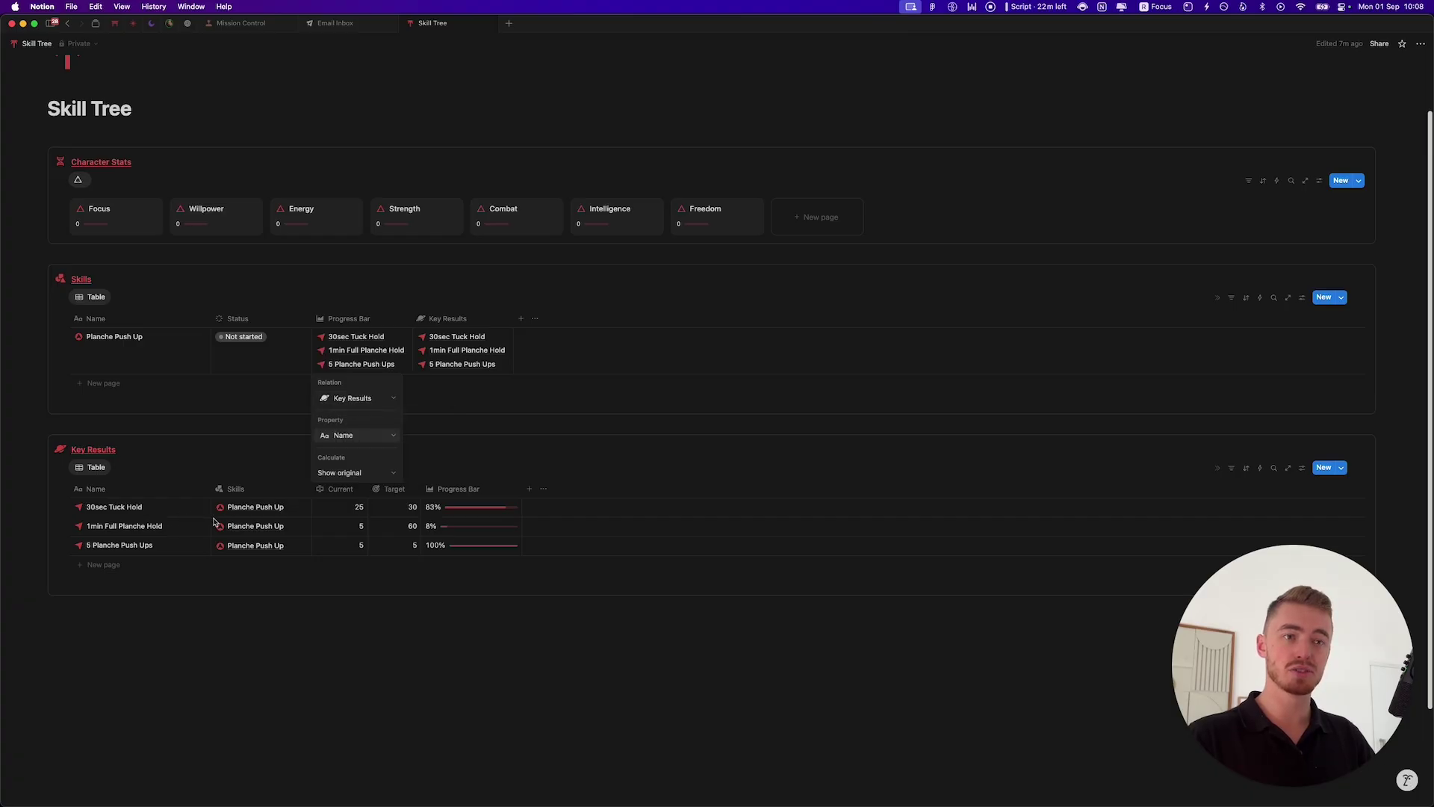
pyautogui.click(392, 436)
pyautogui.click(373, 481)
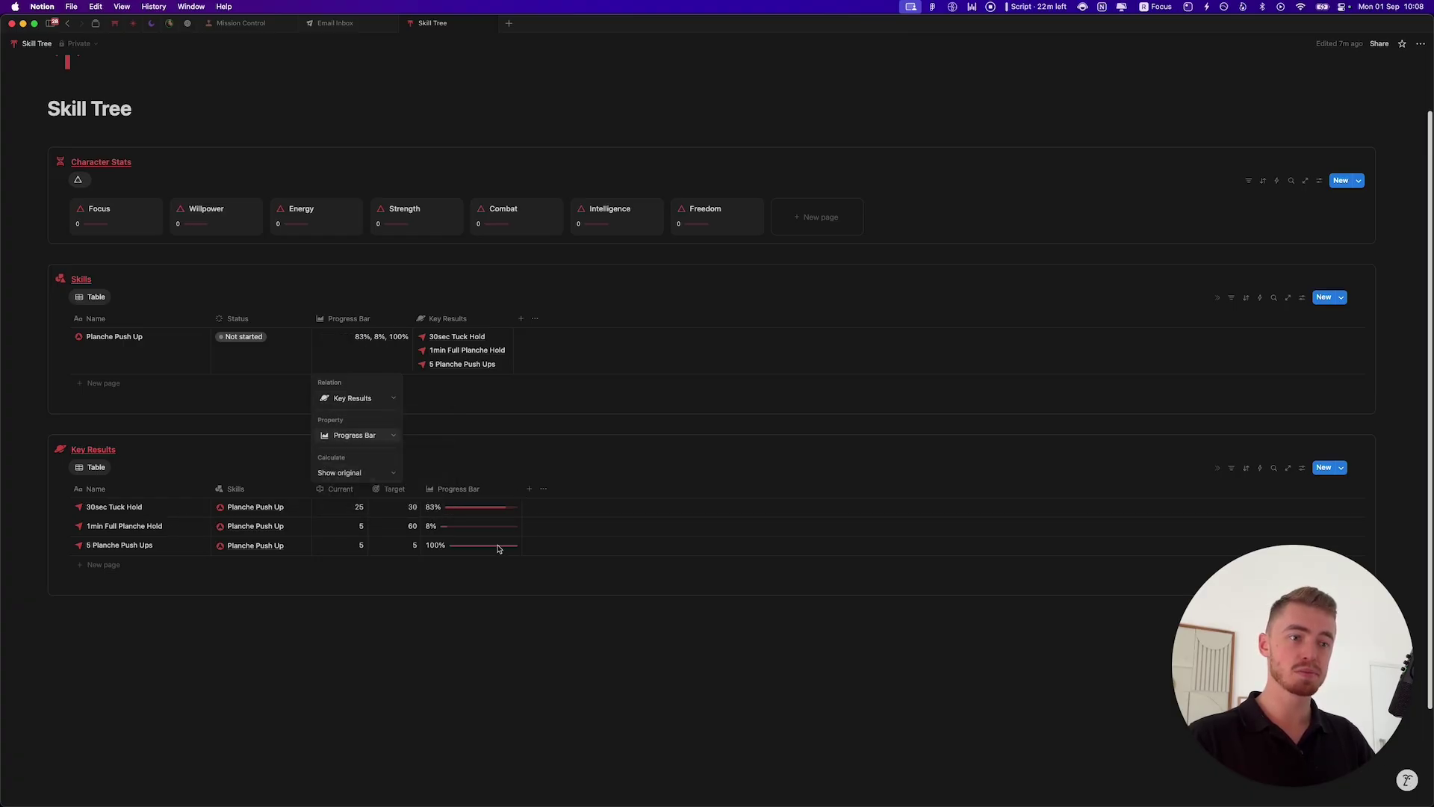
pyautogui.click(346, 472)
pyautogui.moveTo(342, 549)
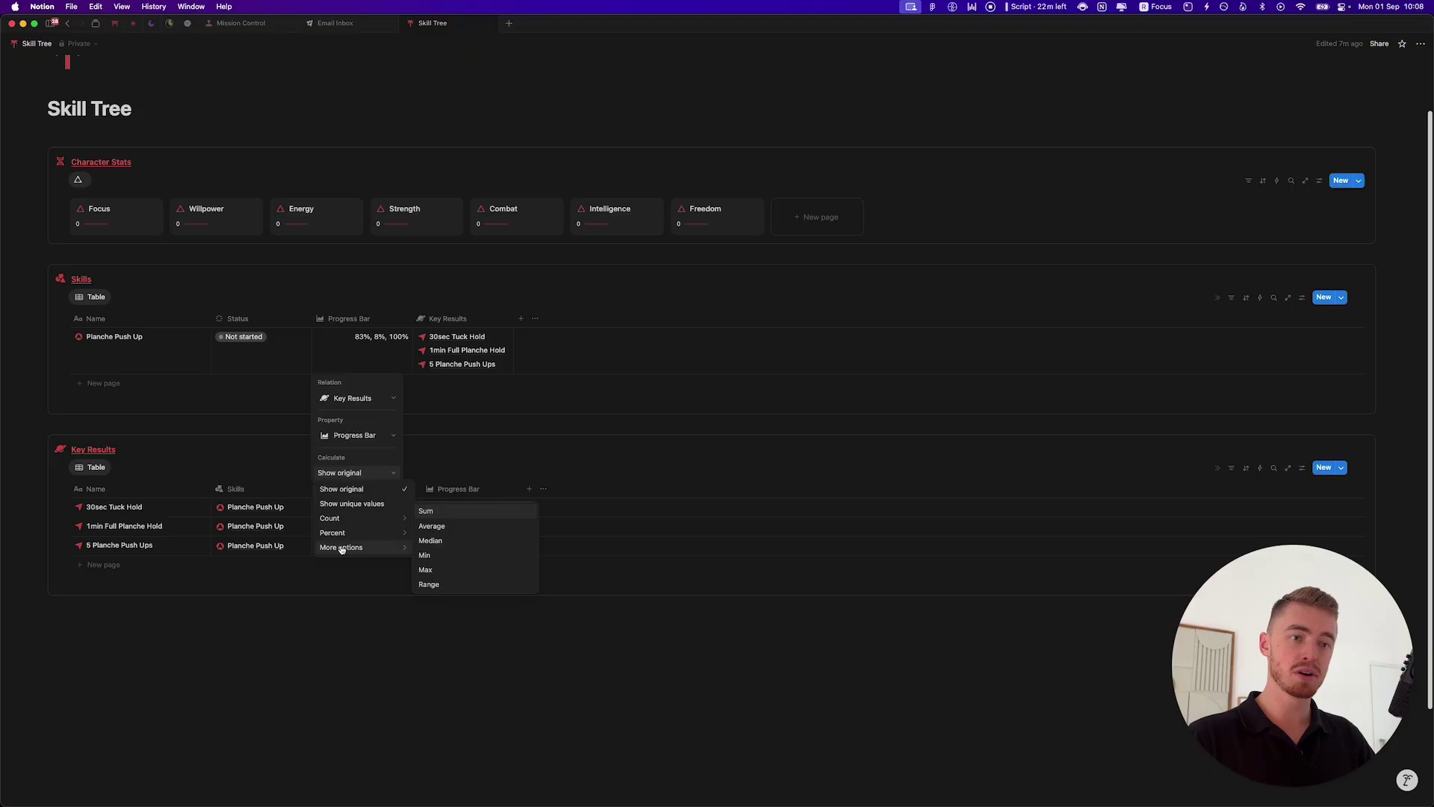
pyautogui.click(451, 529)
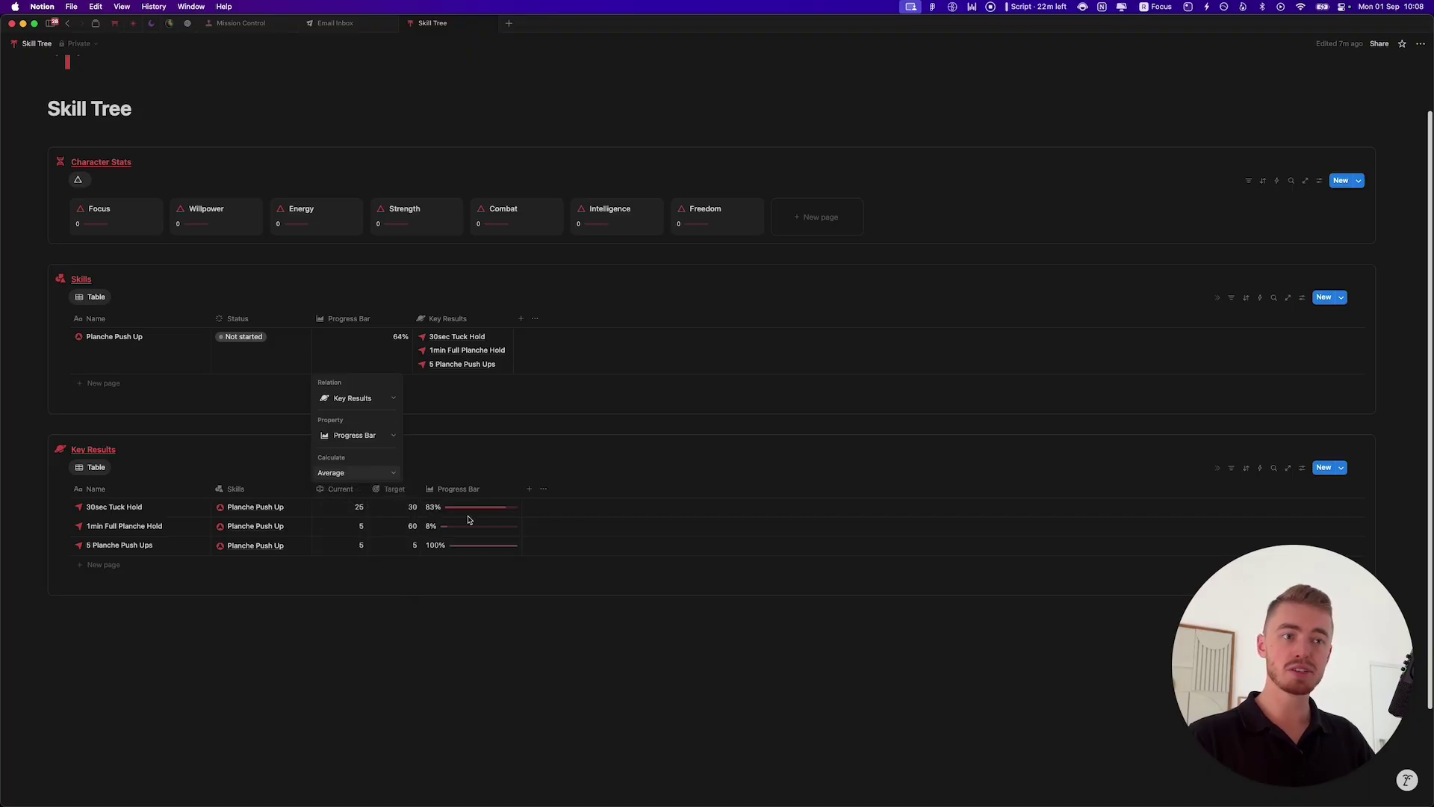
pyautogui.press('Escape')
# Step: Display the skill's Progress Bar rollup as a red bar
pyautogui.click(366, 320)
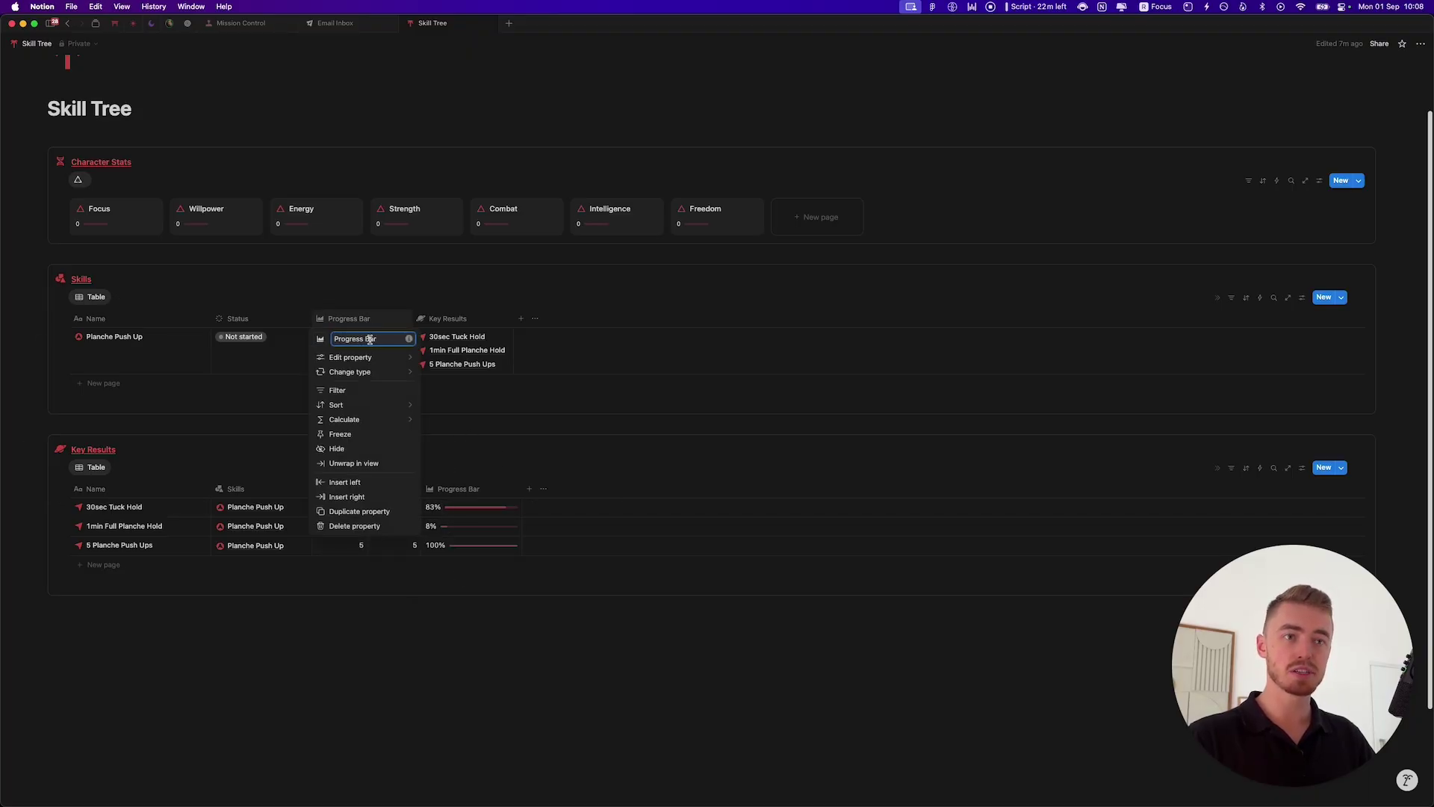
pyautogui.moveTo(374, 357)
pyautogui.click(482, 433)
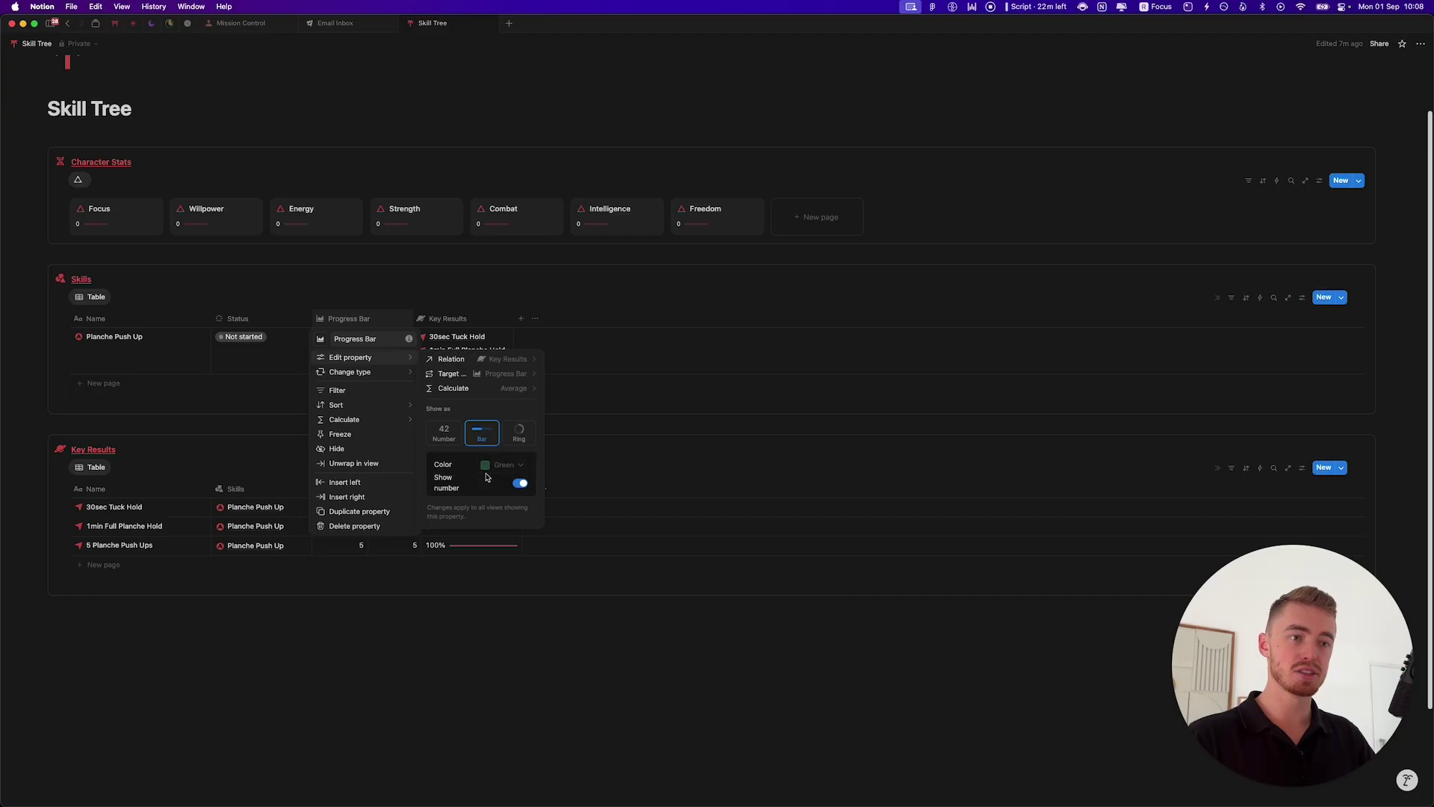
pyautogui.click(503, 464)
pyautogui.click(523, 612)
pyautogui.click(597, 307)
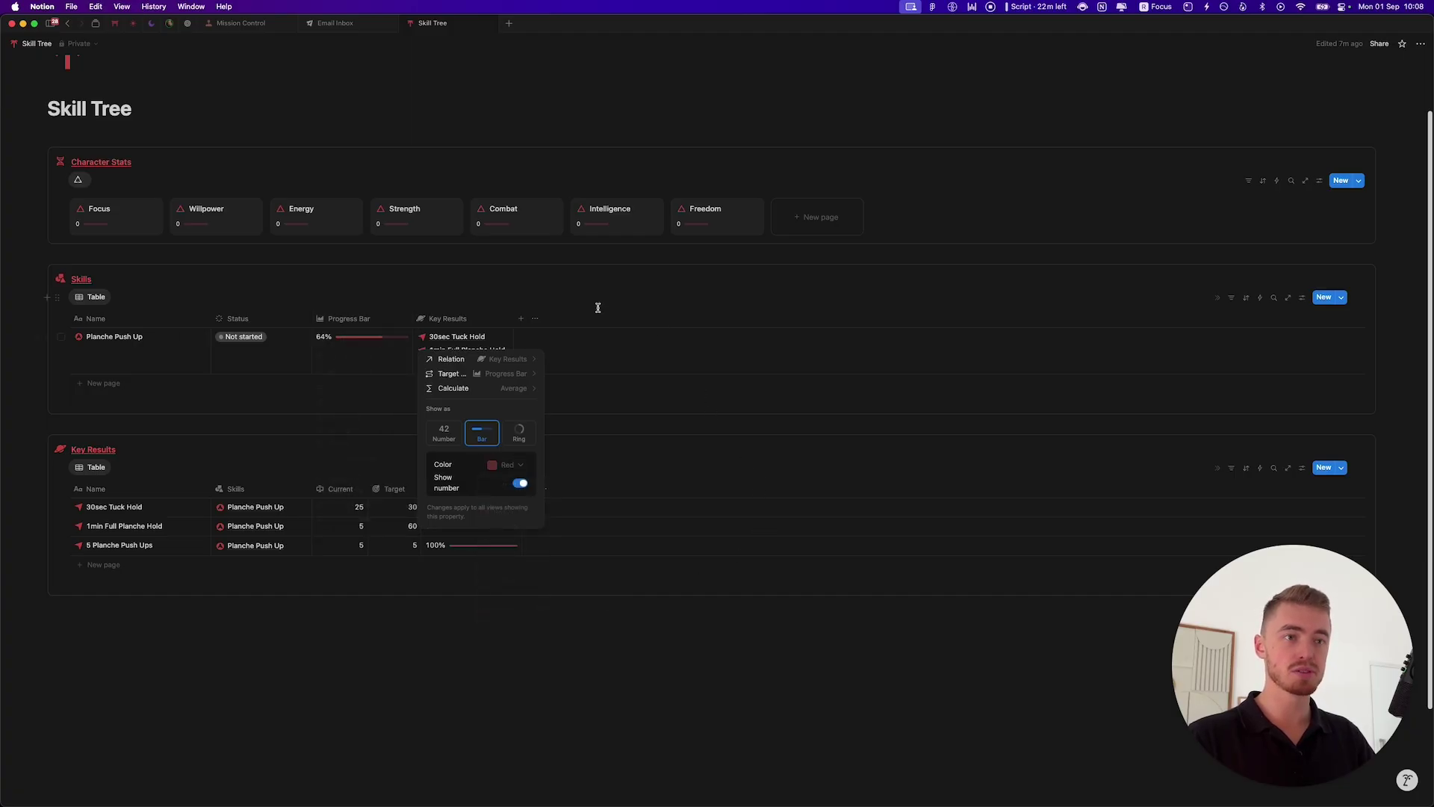
# Step: Change 1min Full Planche Hold's Current value to 50
pyautogui.click(362, 526)
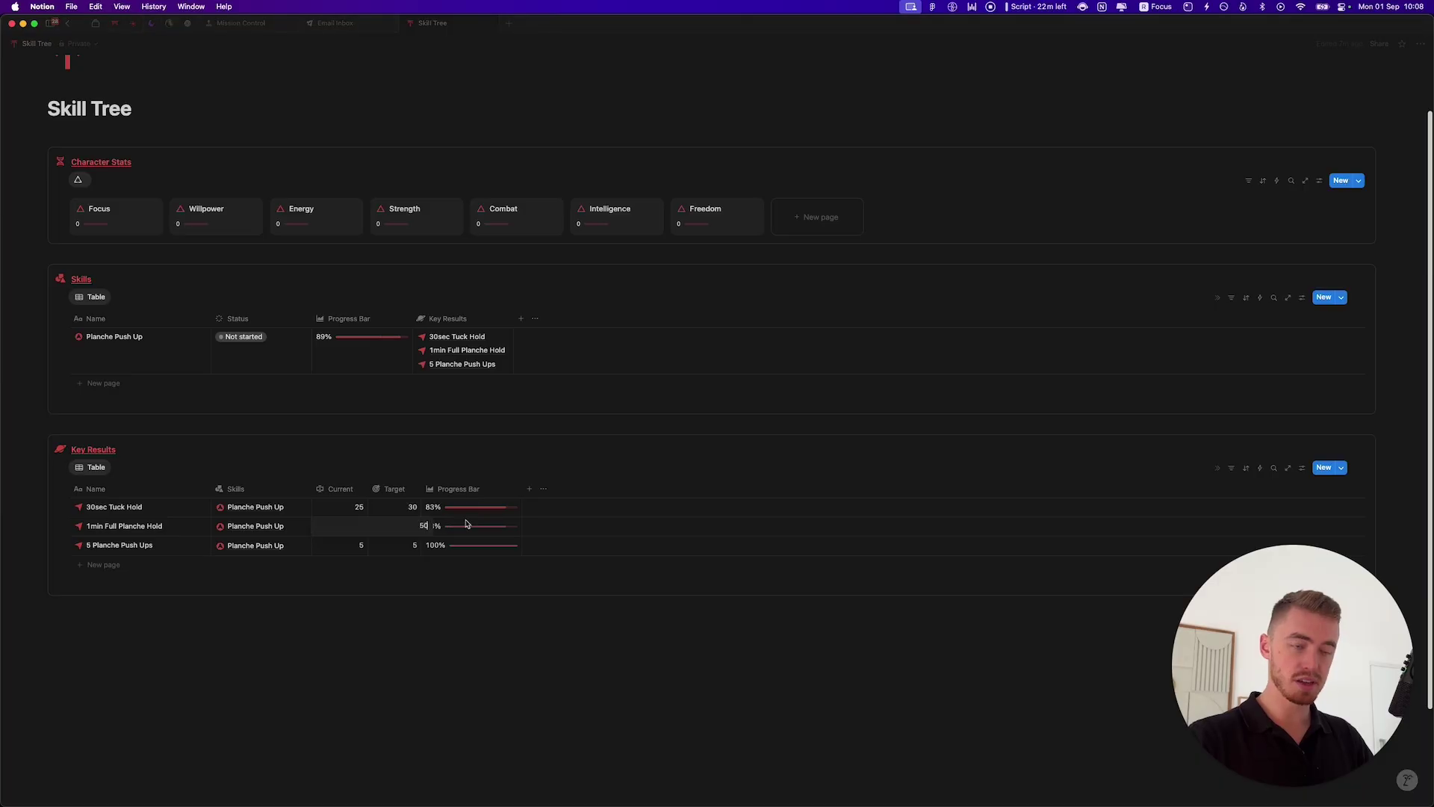
pyautogui.write('0')
pyautogui.press('Return')
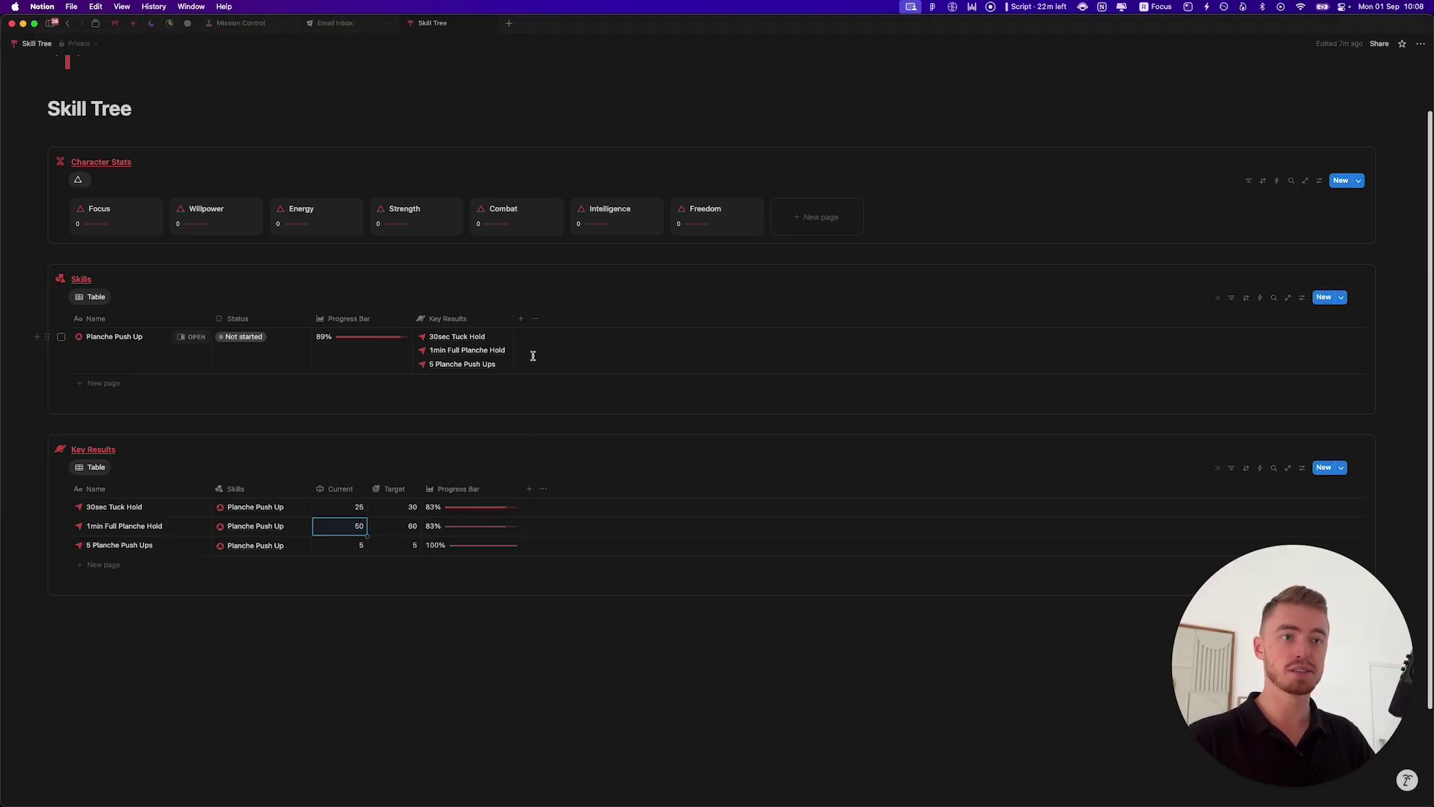
pyautogui.click(563, 464)
# Step: Switch the Skills view layout to Gallery with small cards
pyautogui.click(1301, 299)
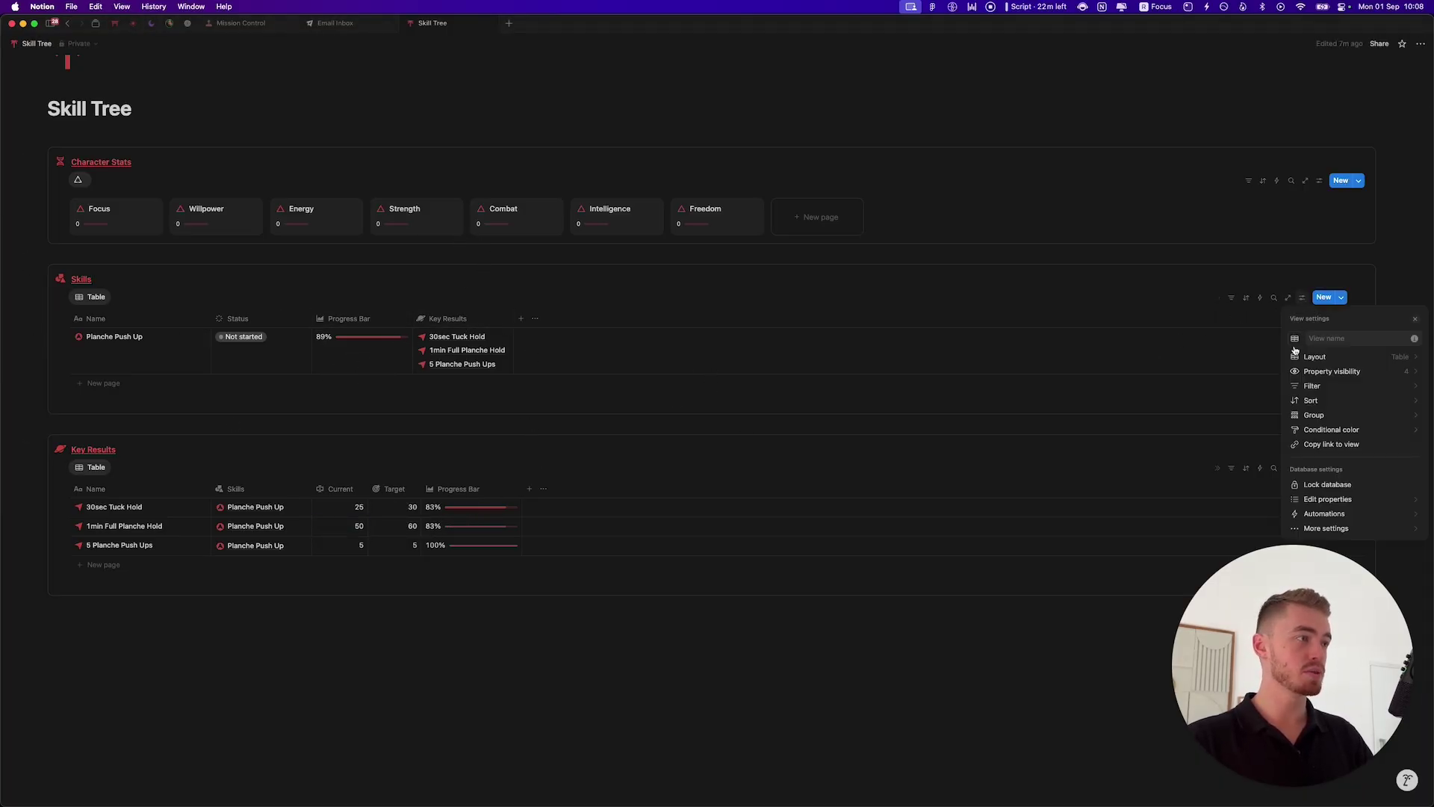
pyautogui.click(1307, 356)
pyautogui.click(1336, 380)
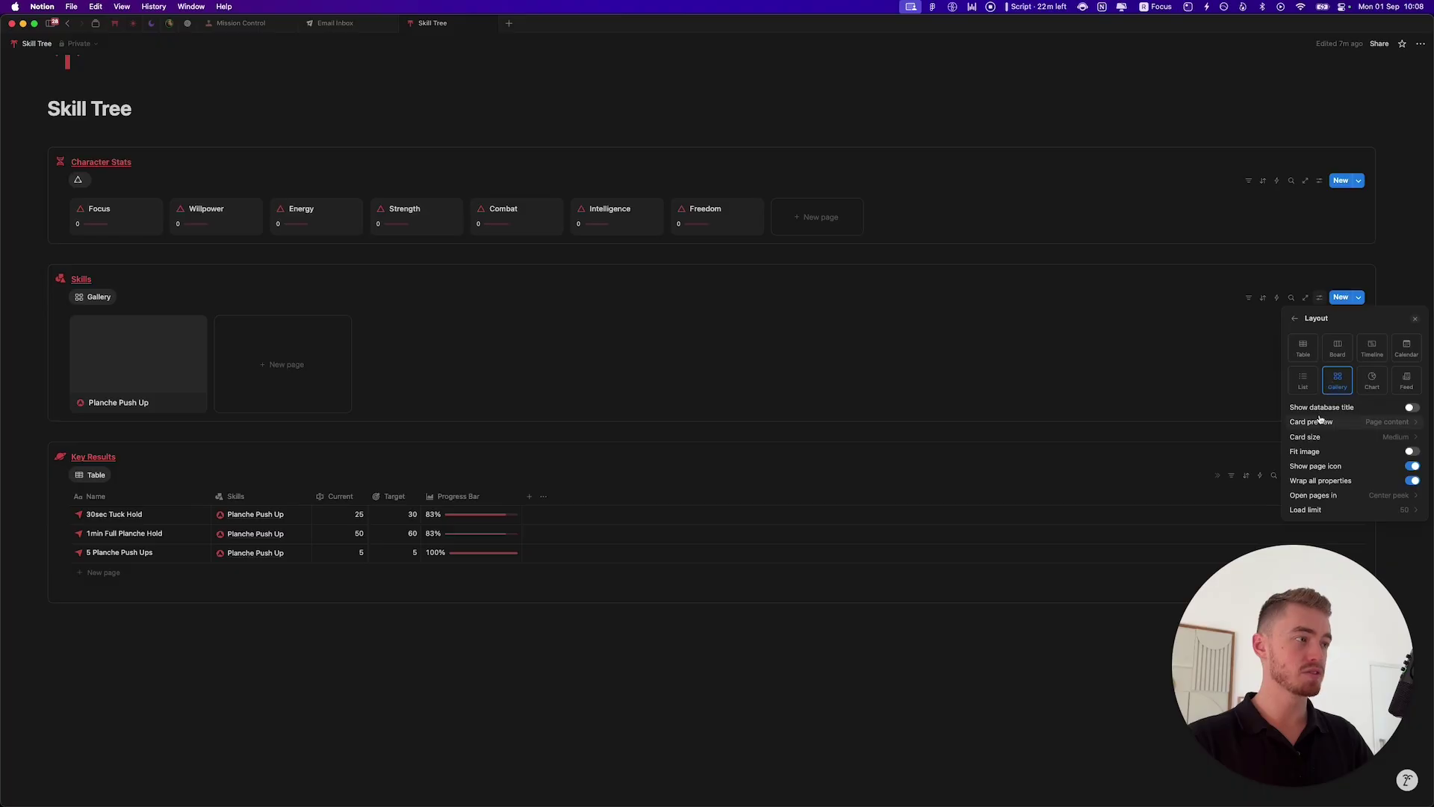
pyautogui.click(1354, 437)
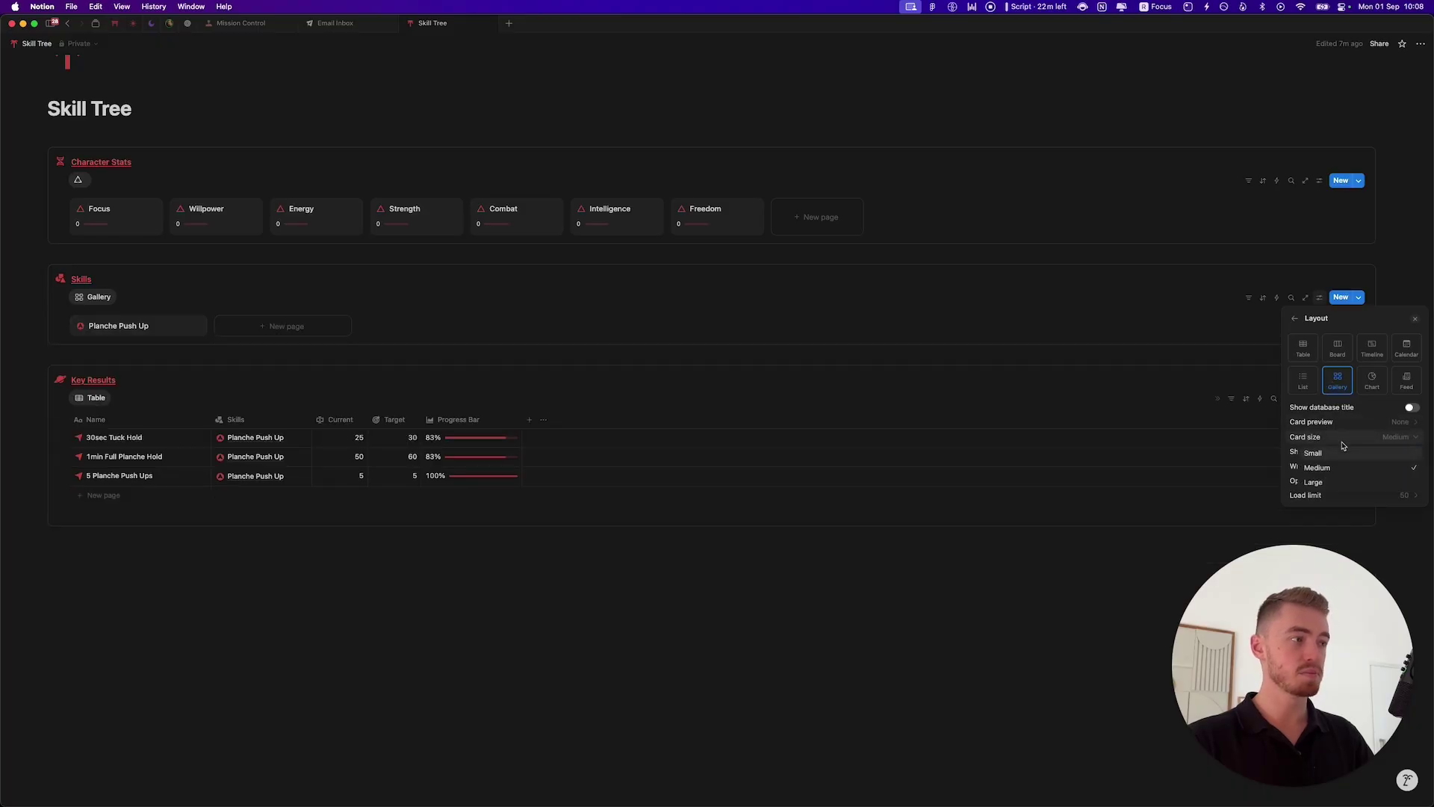
pyautogui.click(1319, 451)
pyautogui.click(1292, 319)
# Step: Give the Skills view a checkmark icon and show Progress Bar on the cards
pyautogui.click(1311, 338)
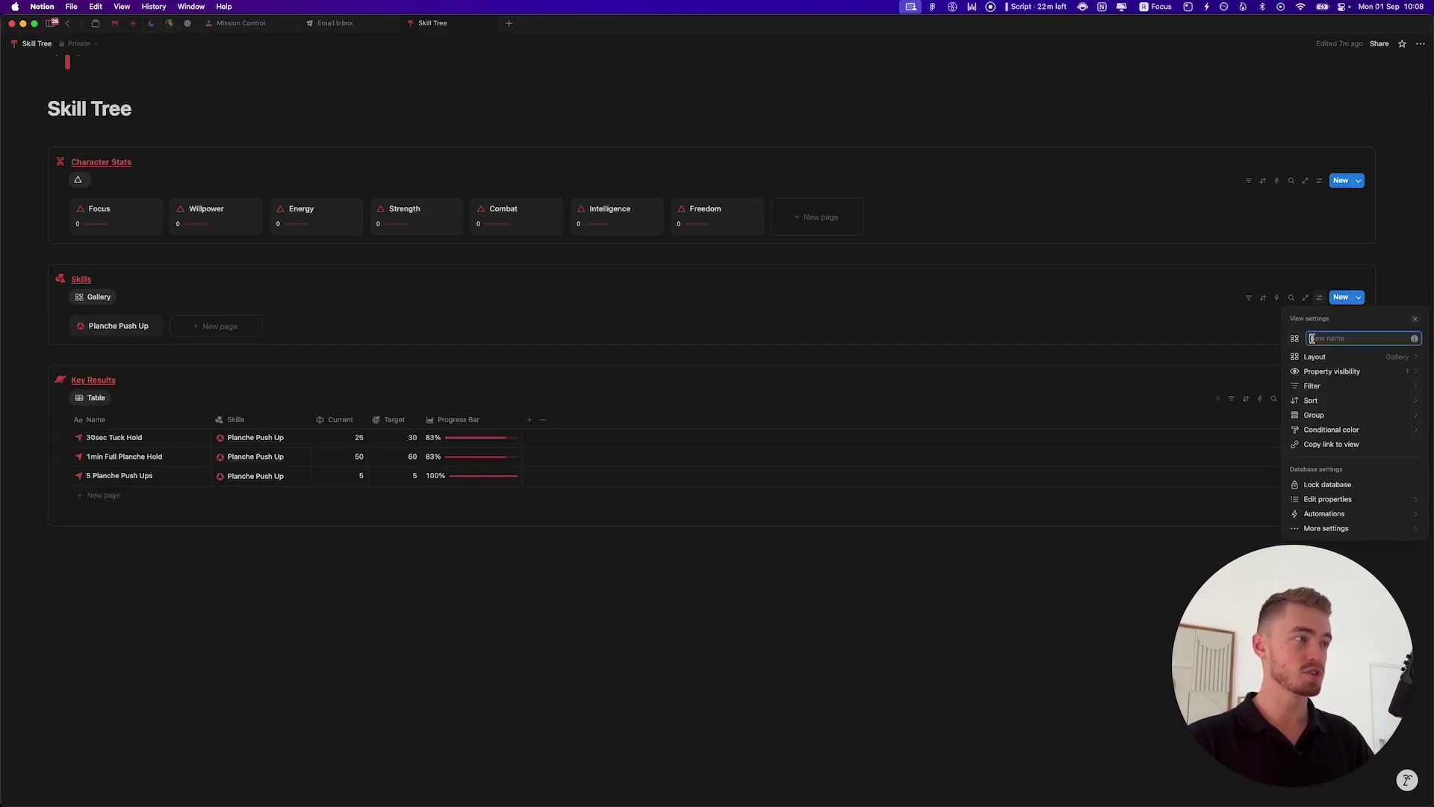
pyautogui.click(1295, 340)
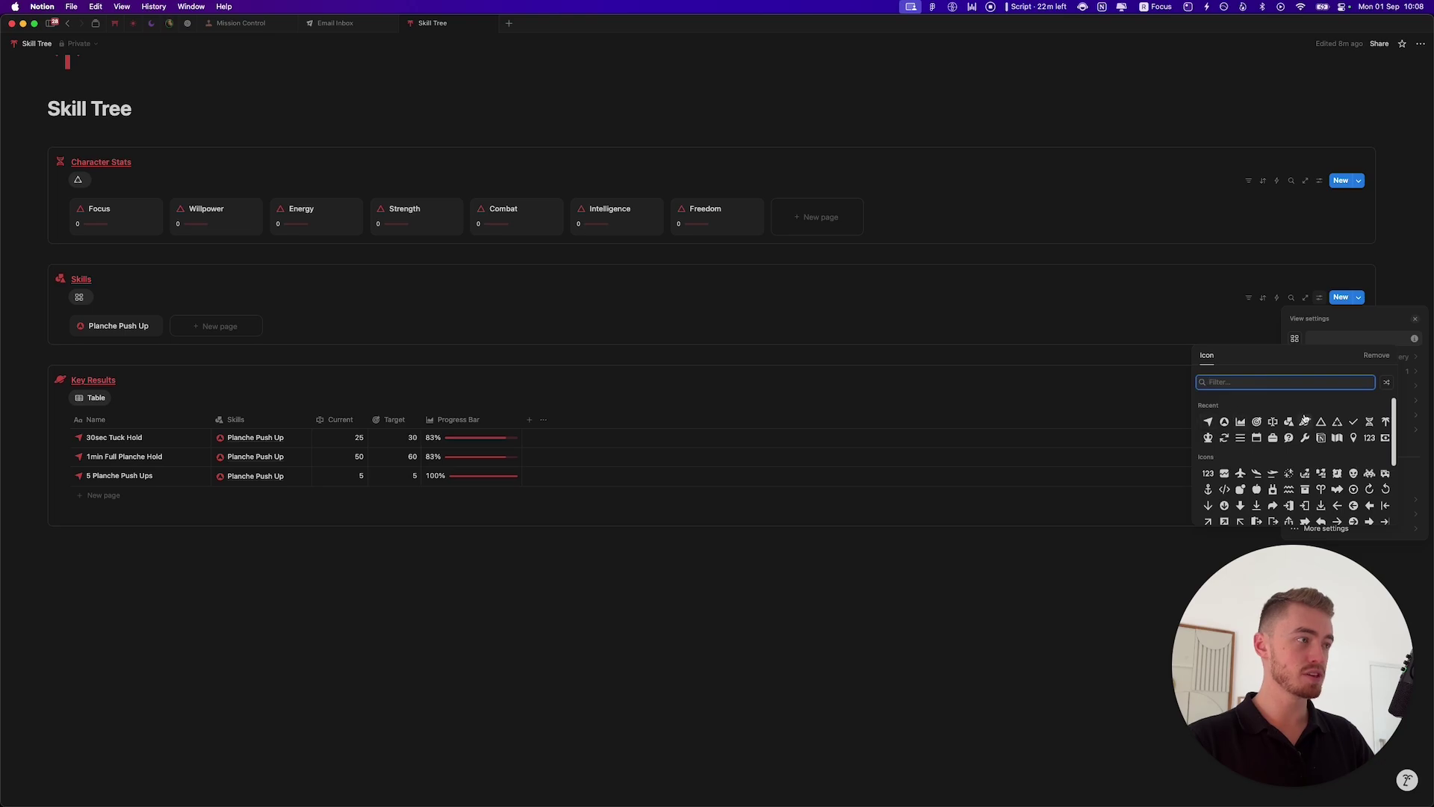
pyautogui.click(1352, 422)
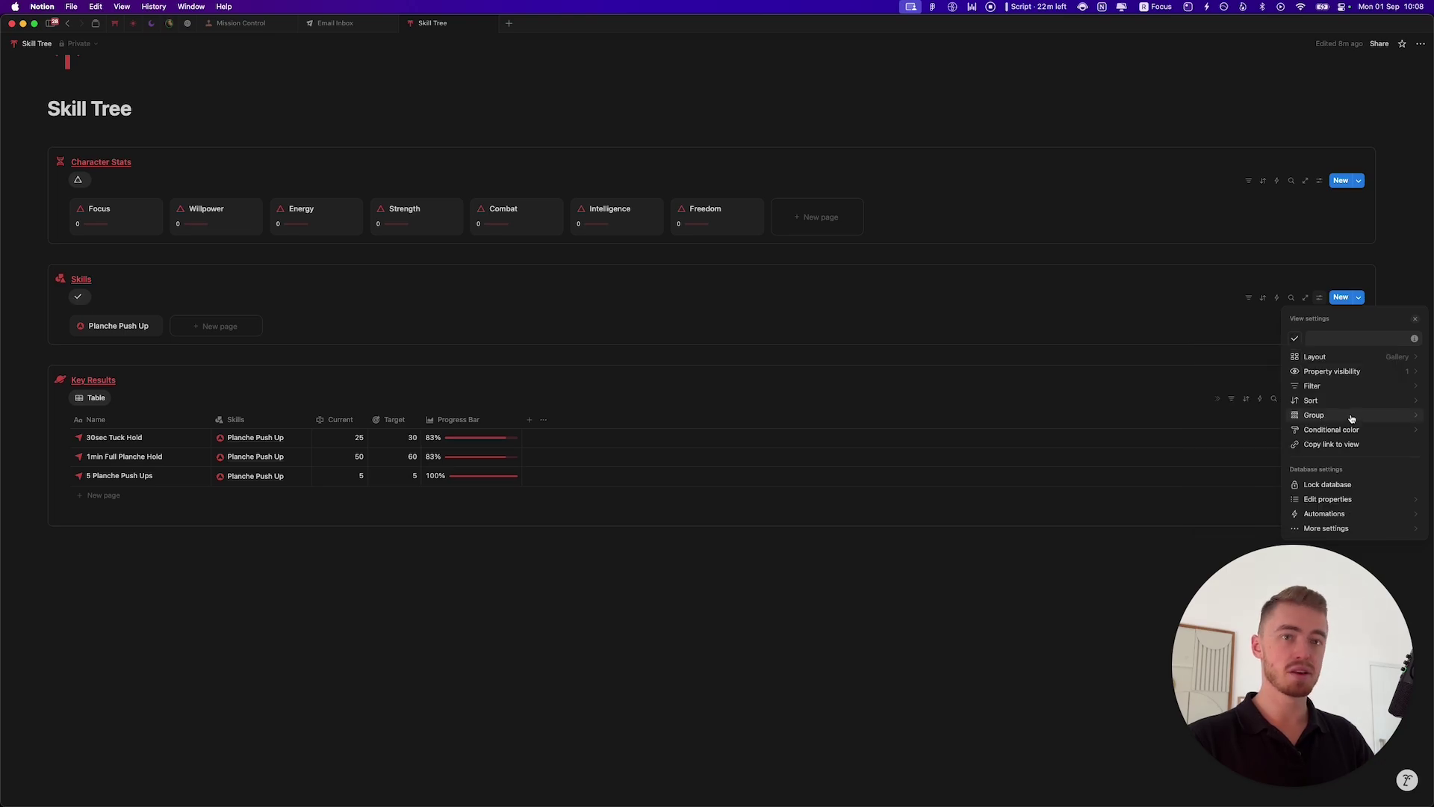
pyautogui.click(1342, 371)
pyautogui.click(1412, 428)
pyautogui.click(125, 309)
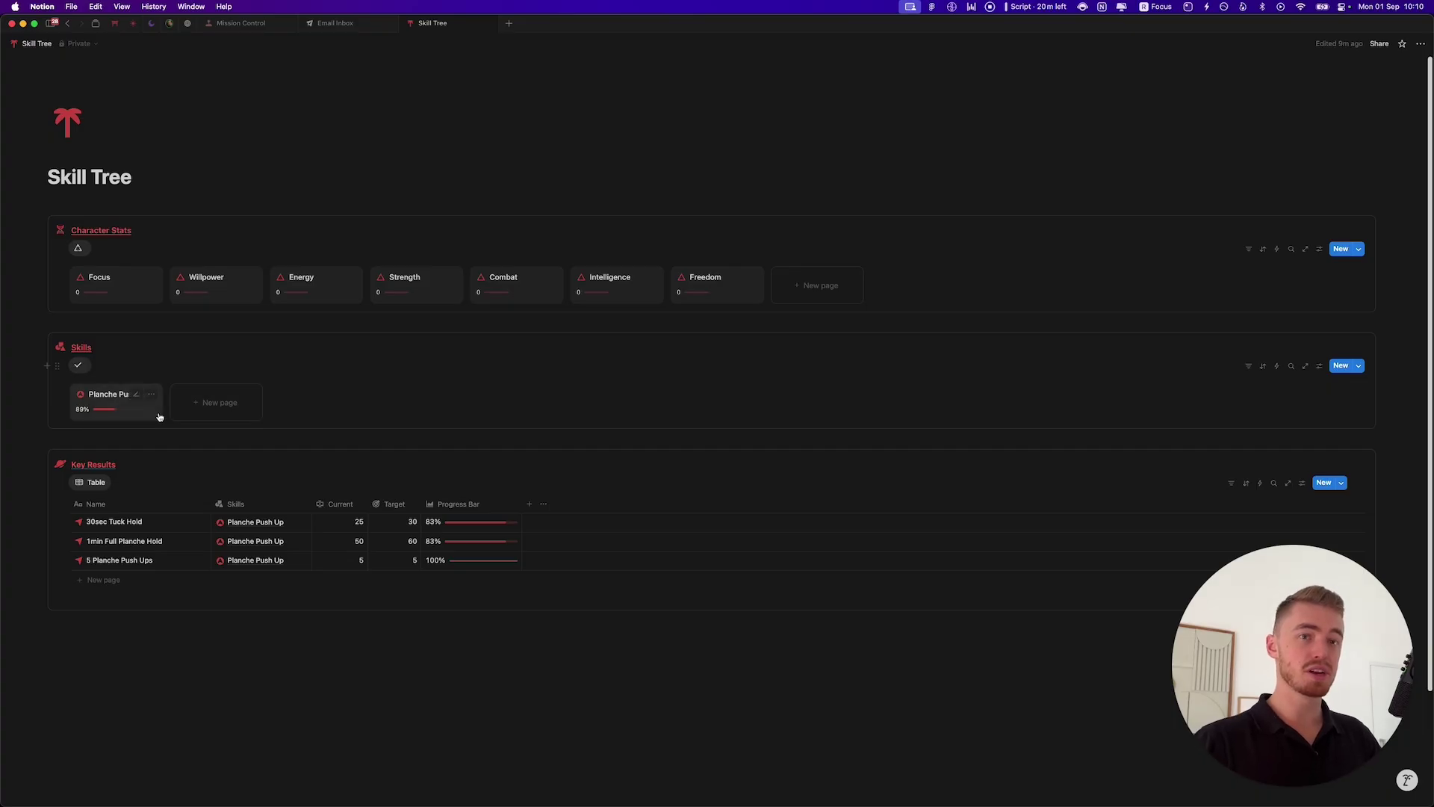
# Step: On Planche Push Up's custom layout, pin Status and Progress Bar under the title
pyautogui.click(116, 403)
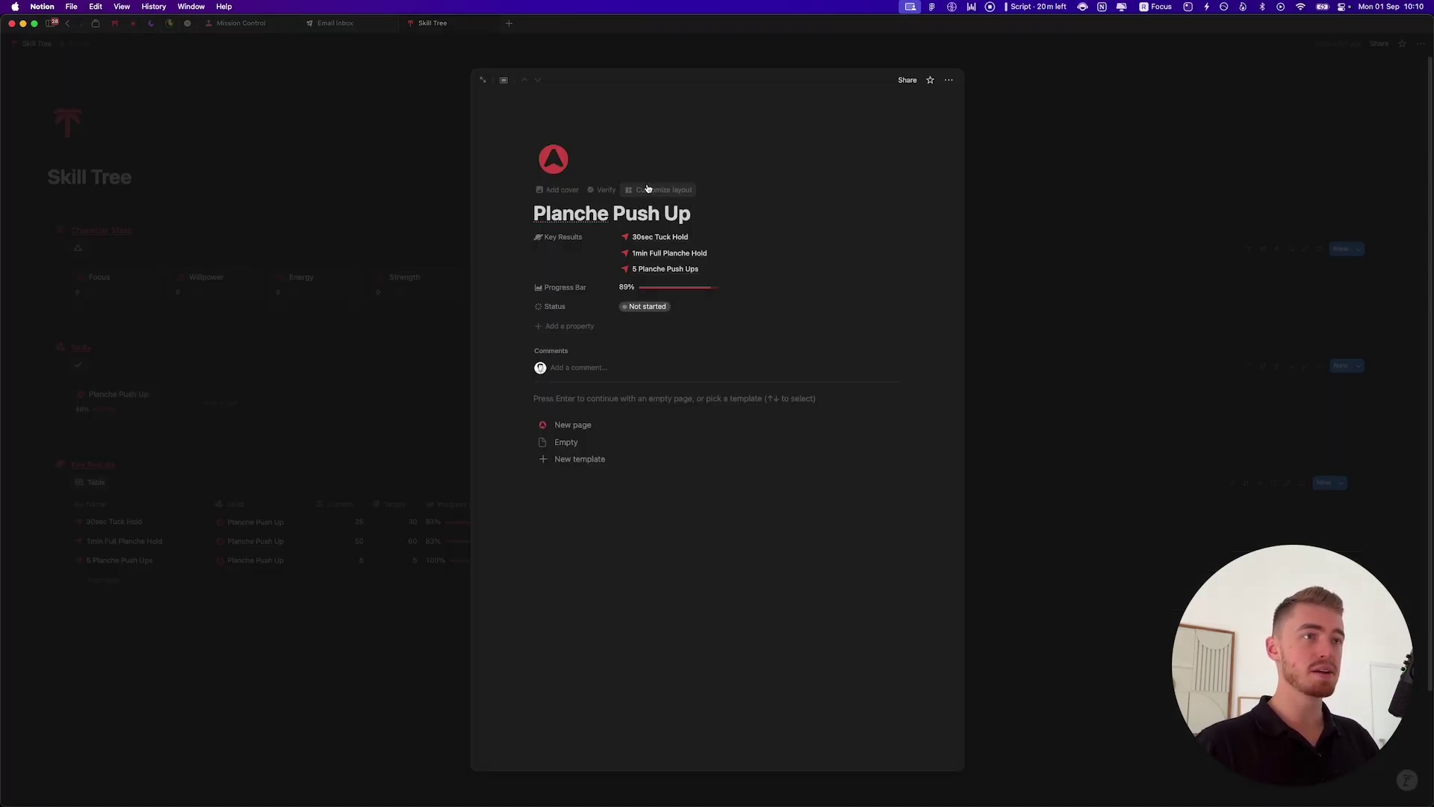
pyautogui.click(669, 189)
pyautogui.click(606, 147)
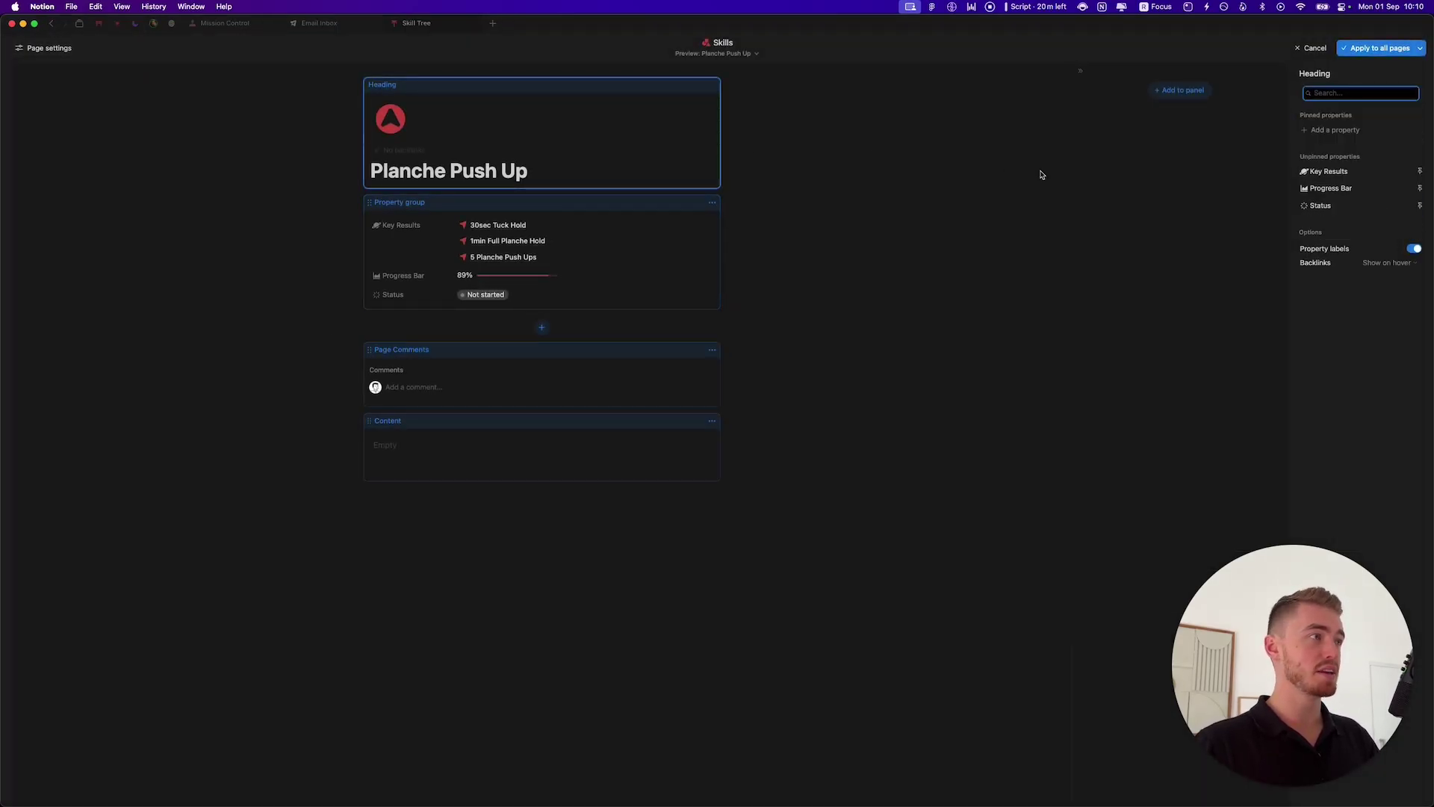
pyautogui.click(1420, 205)
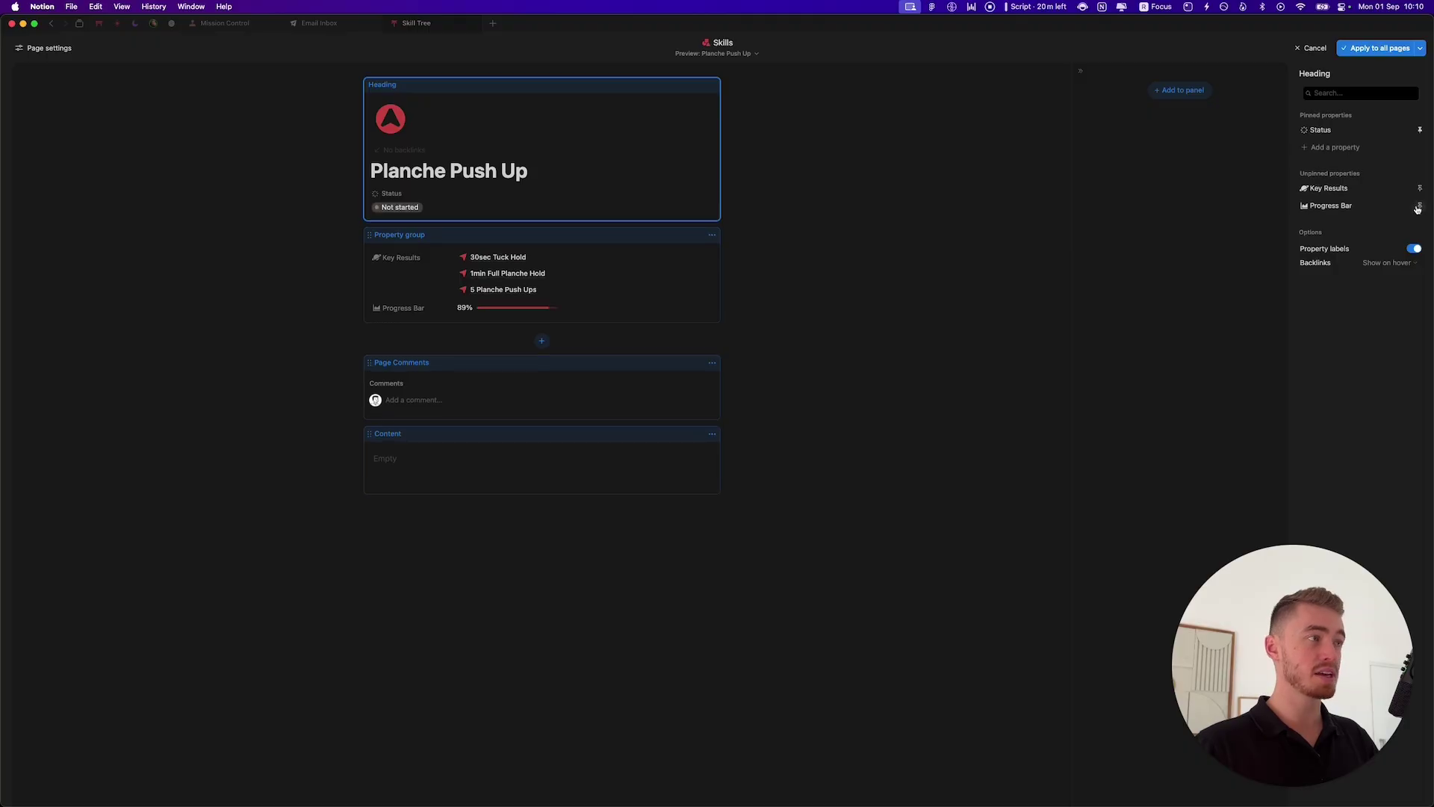
pyautogui.click(1419, 208)
# Step: Turn Key Results into its own relations group section and apply the layout to all pages
pyautogui.click(604, 260)
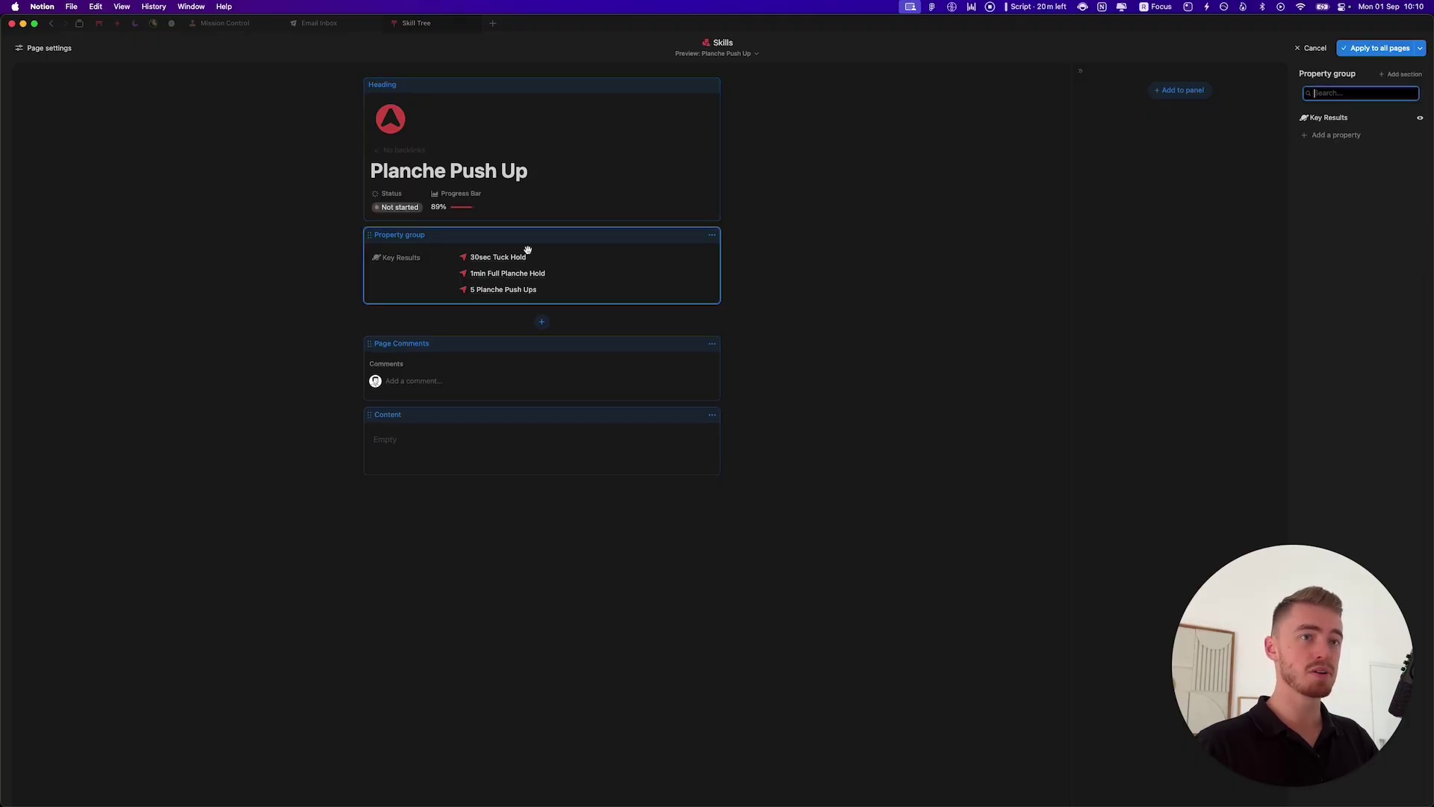
pyautogui.click(1347, 122)
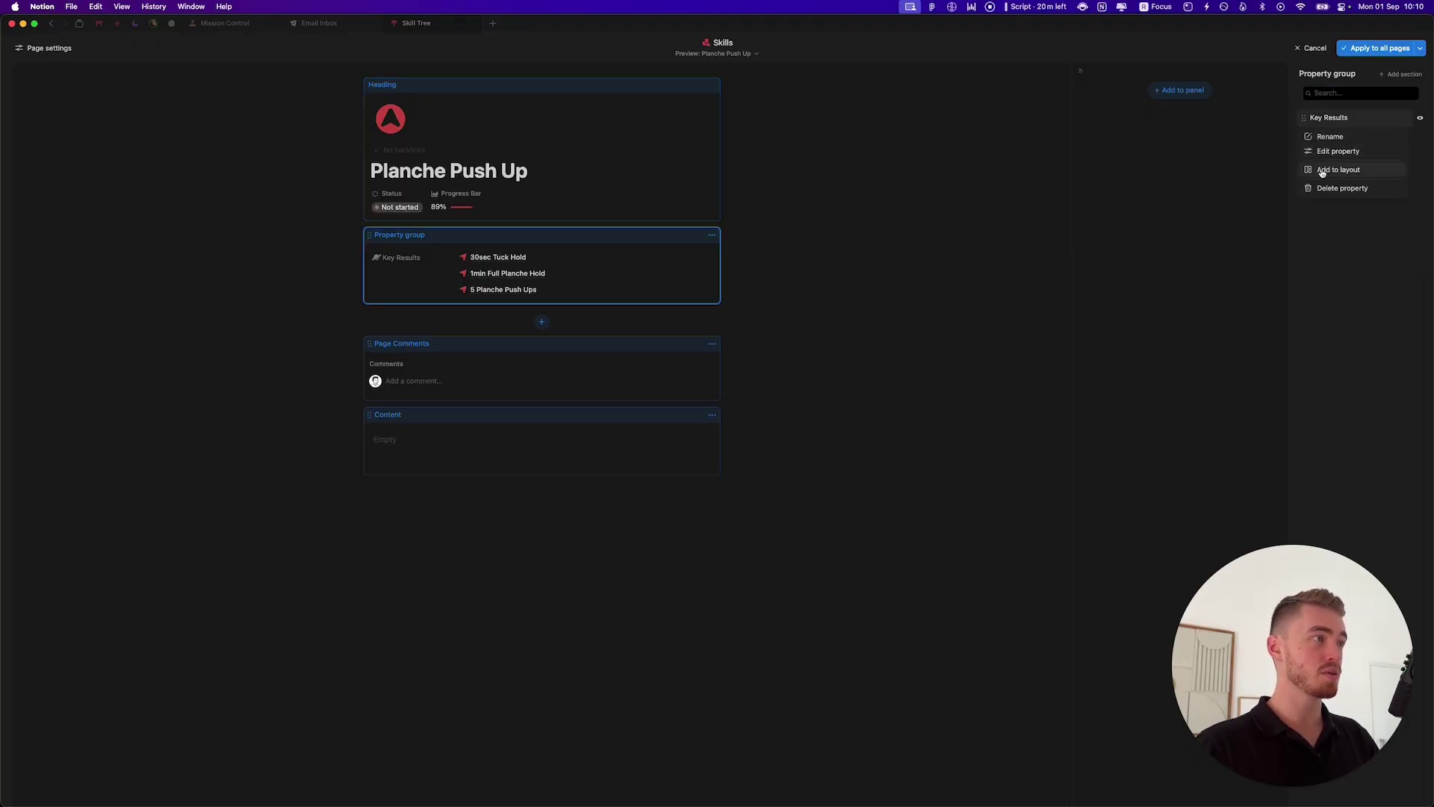
pyautogui.click(1323, 169)
pyautogui.click(712, 281)
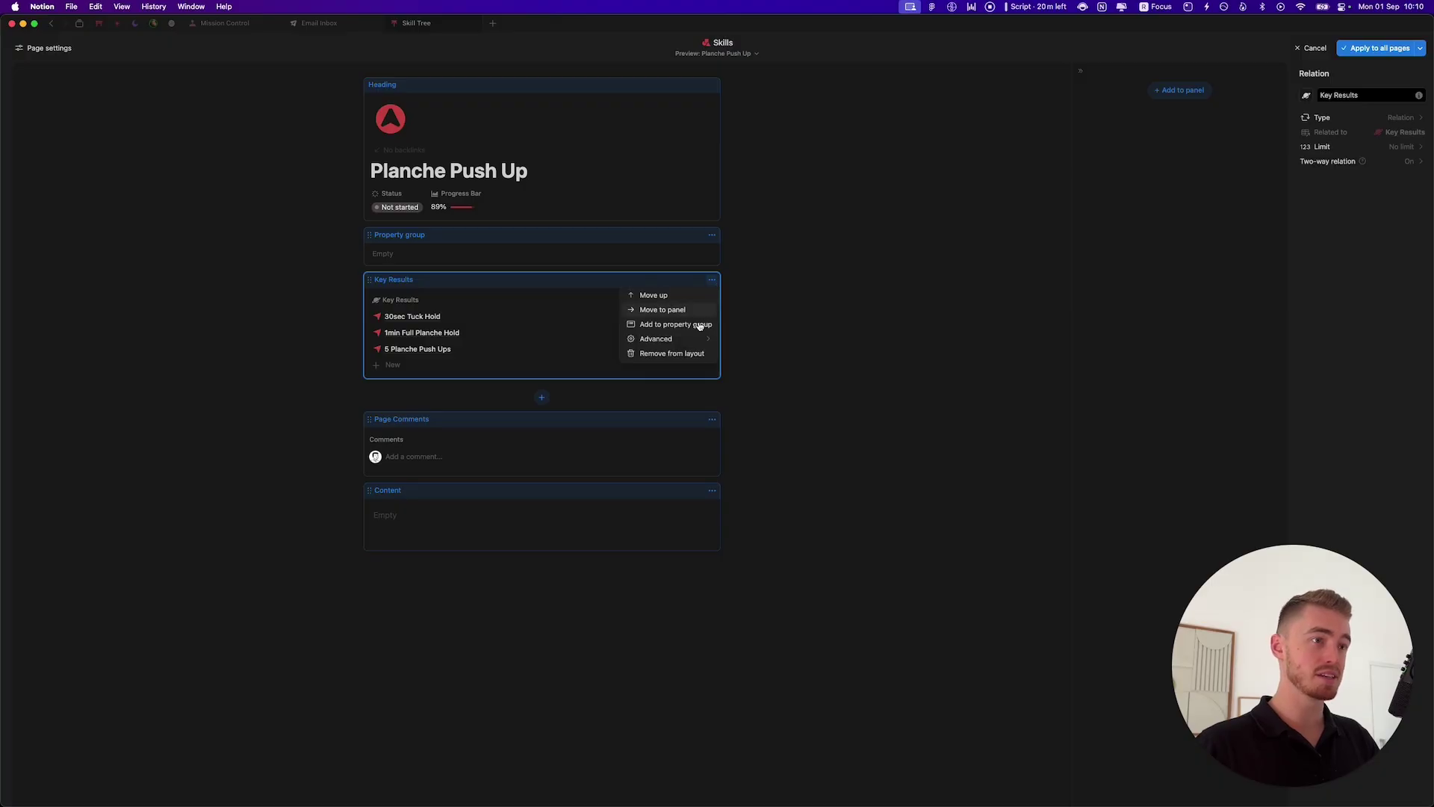
pyautogui.moveTo(694, 340)
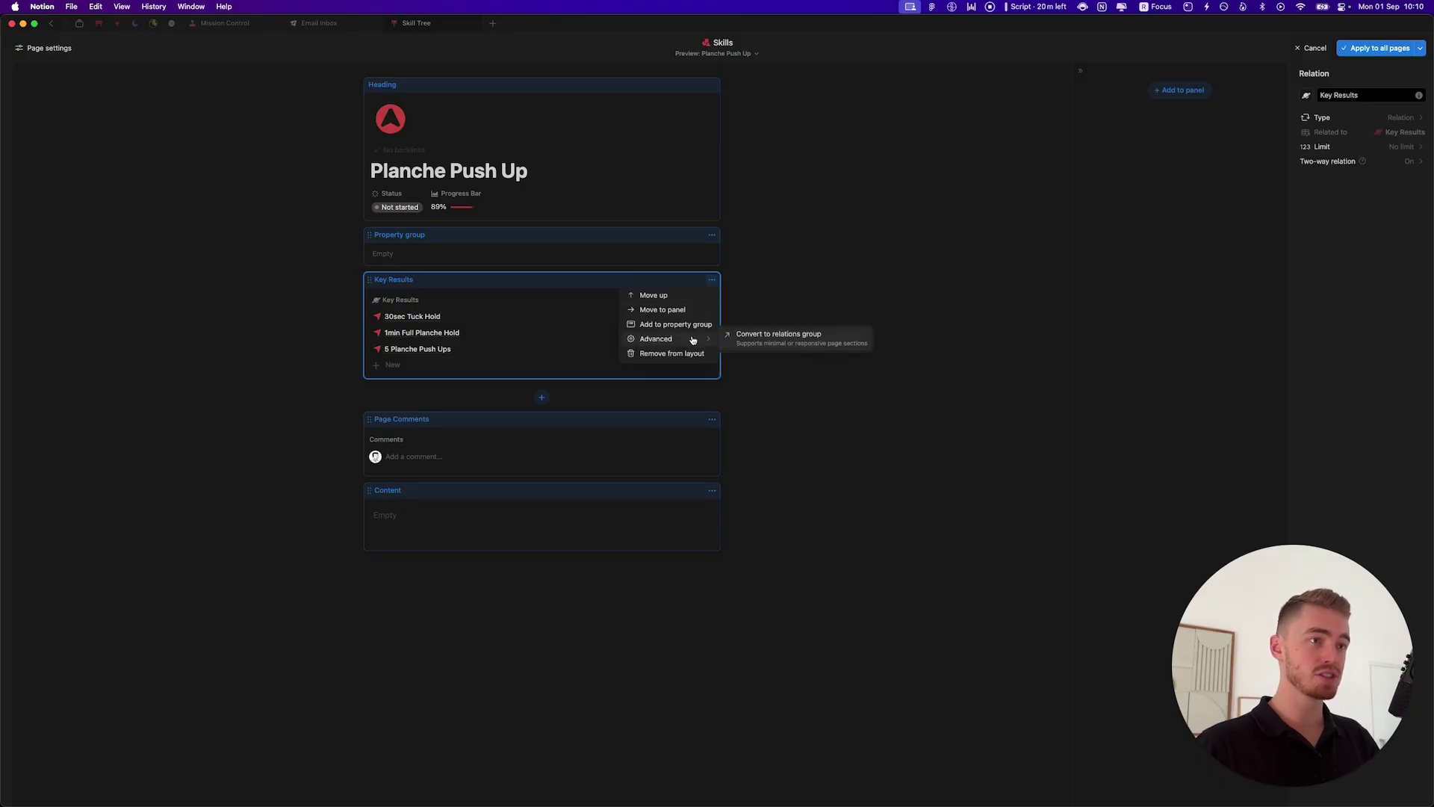
pyautogui.click(784, 344)
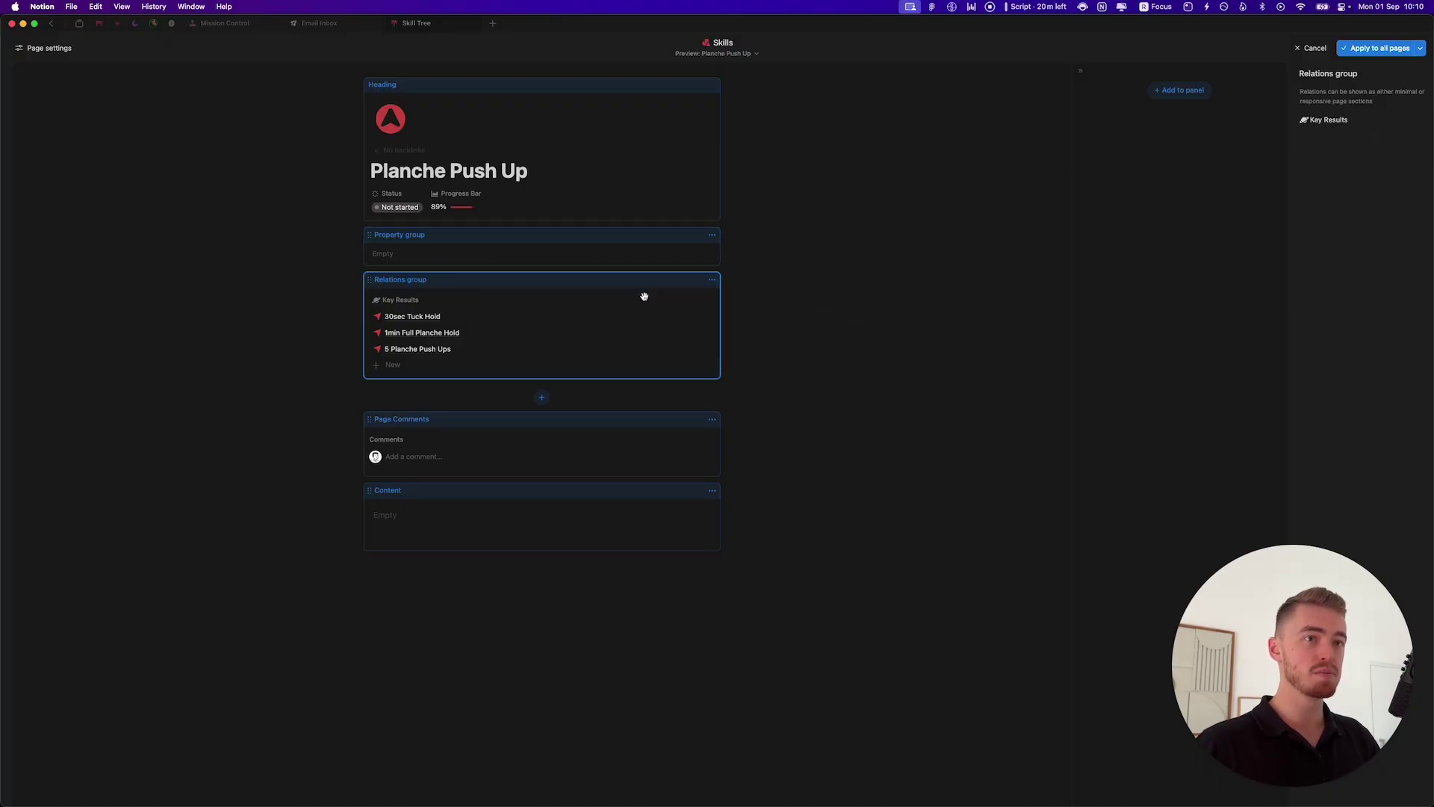
pyautogui.click(1371, 50)
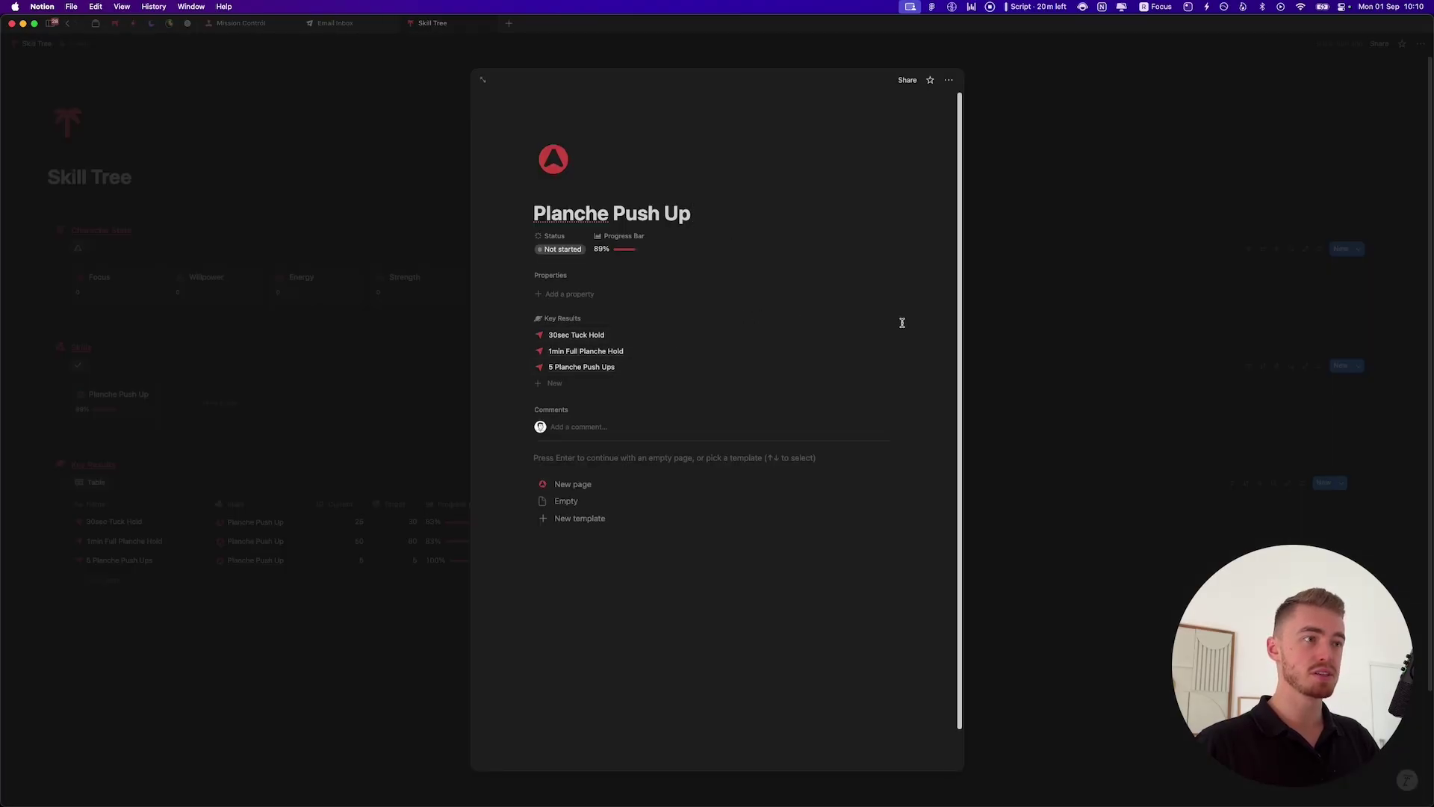
# Step: Show each Key Result's Progress Bar in the relations group, then close Planche Push Up
pyautogui.click(882, 318)
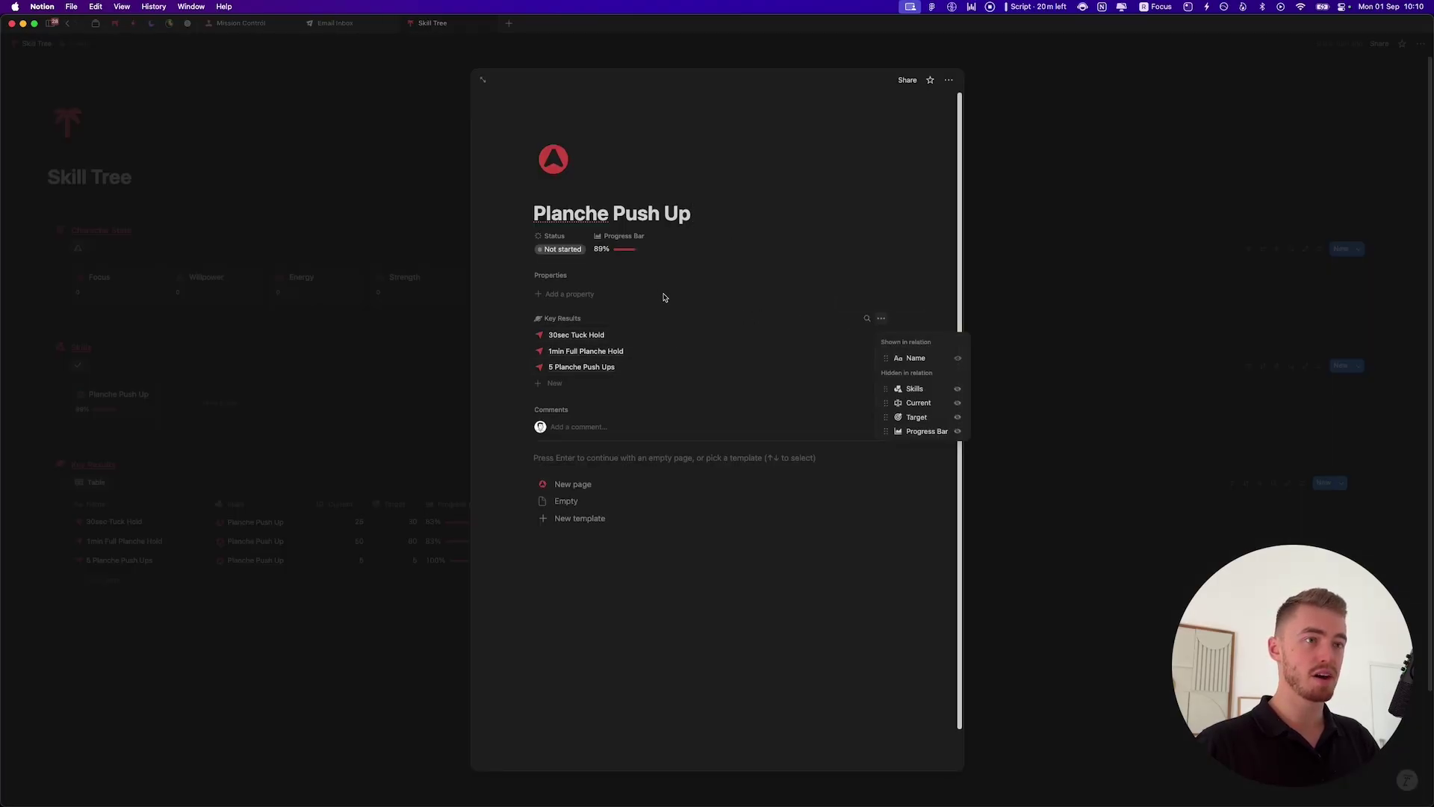
pyautogui.click(959, 432)
pyautogui.click(629, 354)
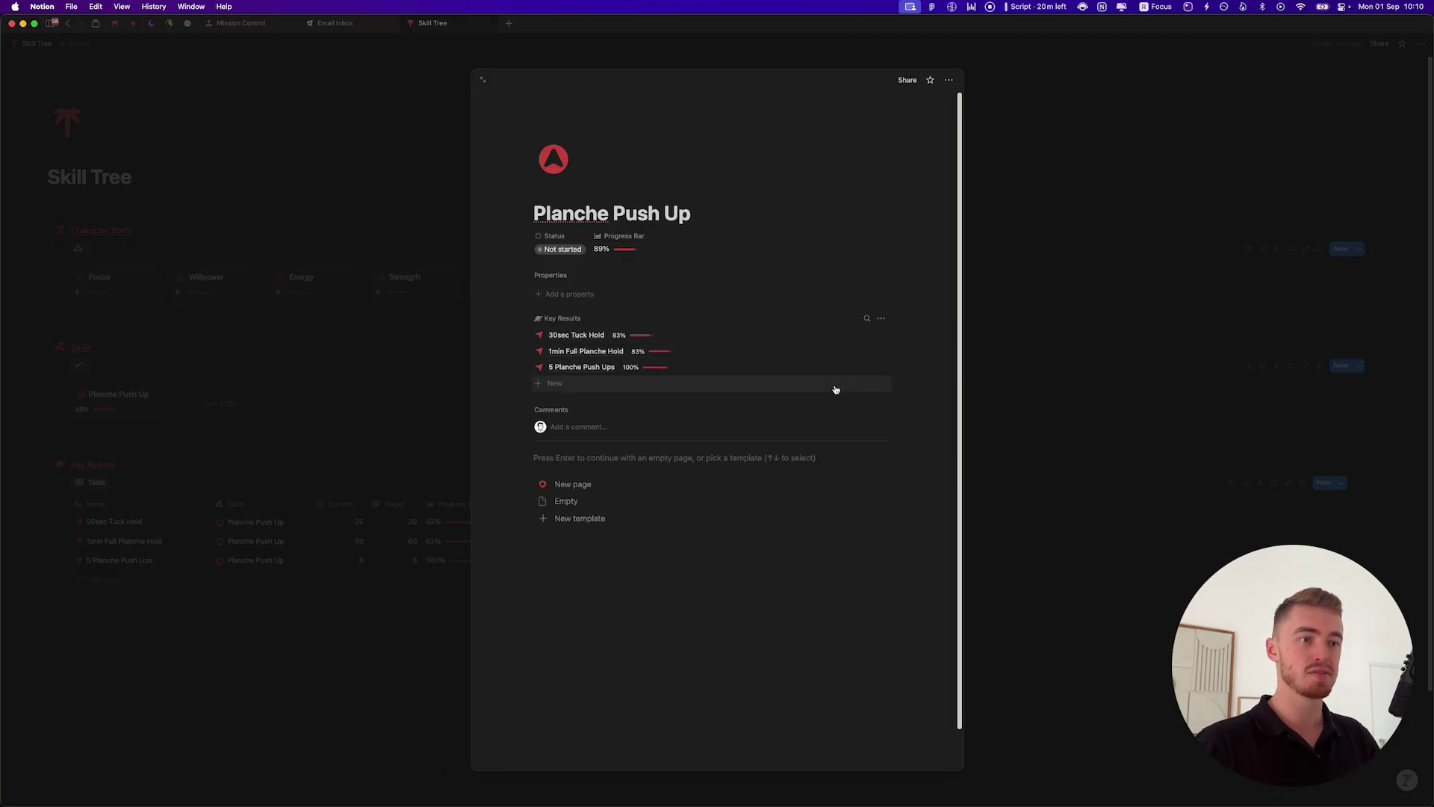
pyautogui.click(1264, 399)
# Step: Filter the Skills gallery view to Status In progress
pyautogui.click(1246, 367)
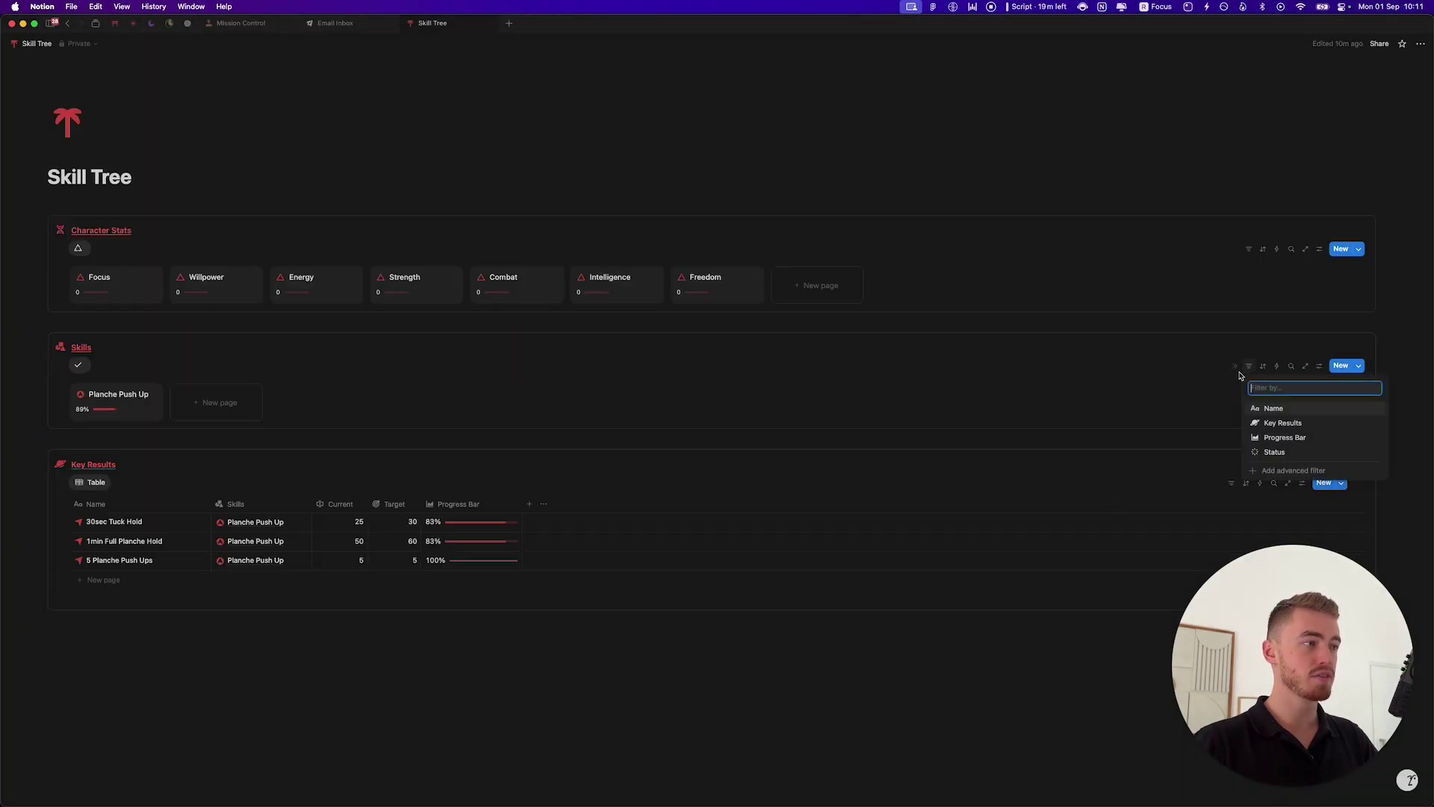
pyautogui.click(1285, 452)
pyautogui.click(159, 466)
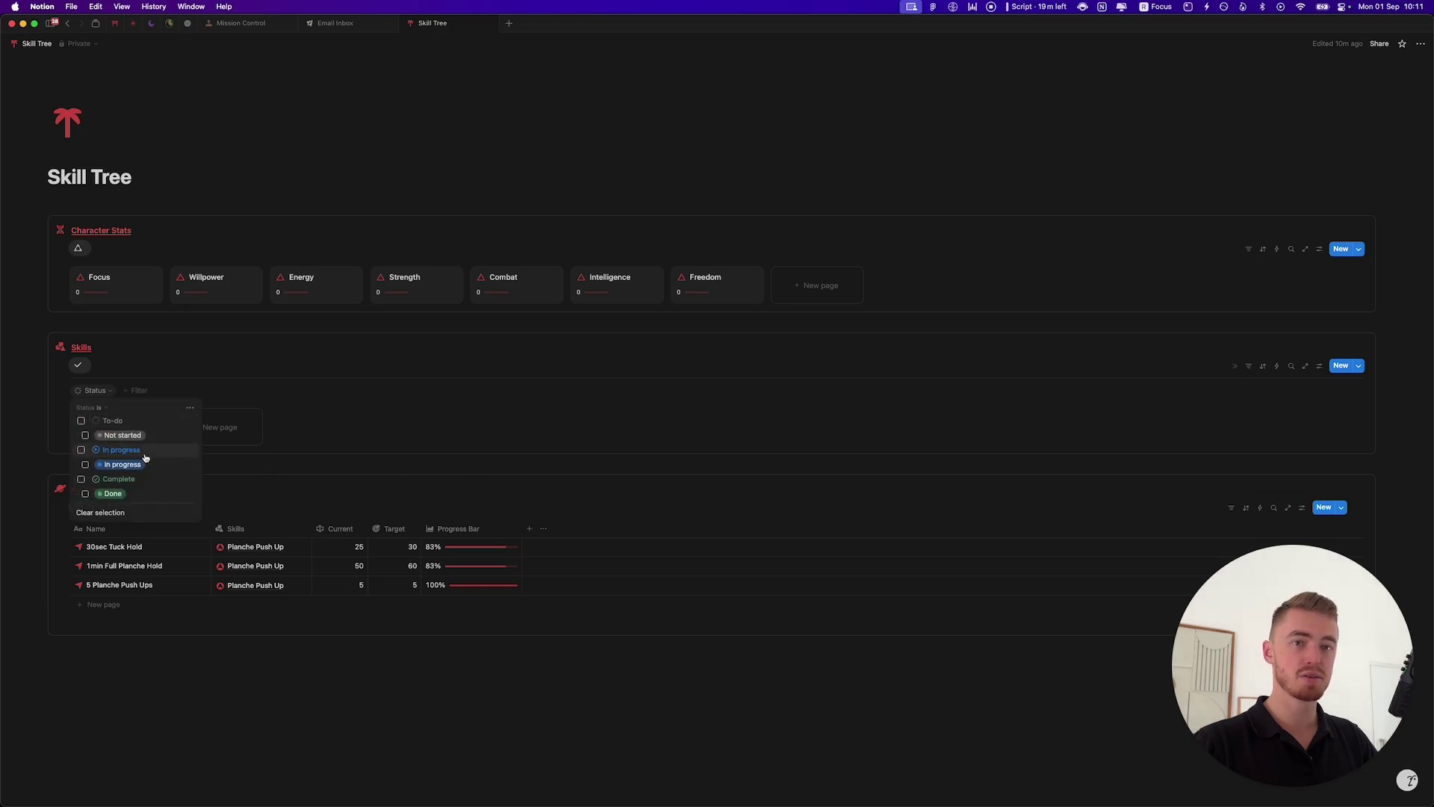
pyautogui.click(1246, 365)
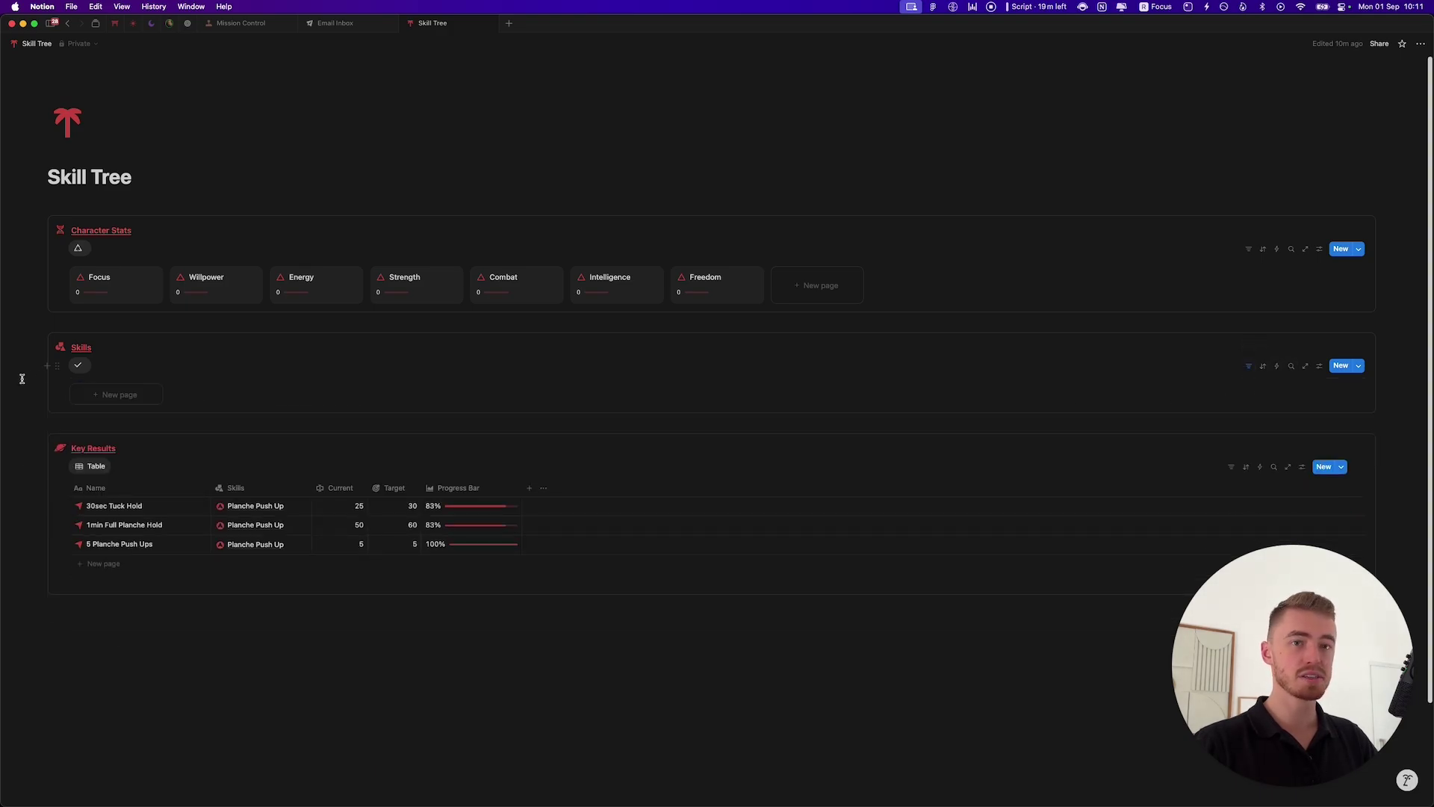
# Step: Add a second Skills view with a list icon
pyautogui.click(77, 369)
pyautogui.click(97, 465)
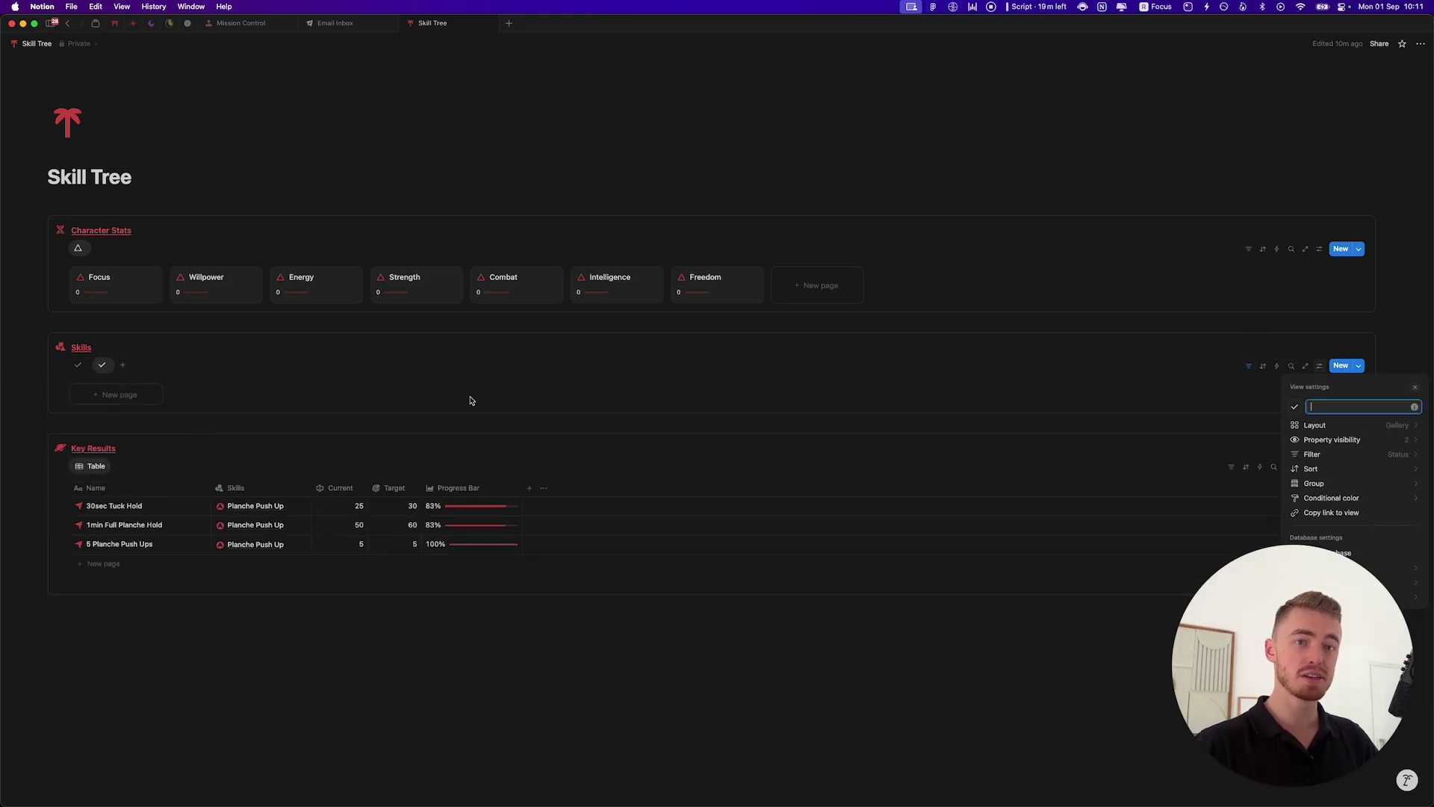
pyautogui.click(1297, 407)
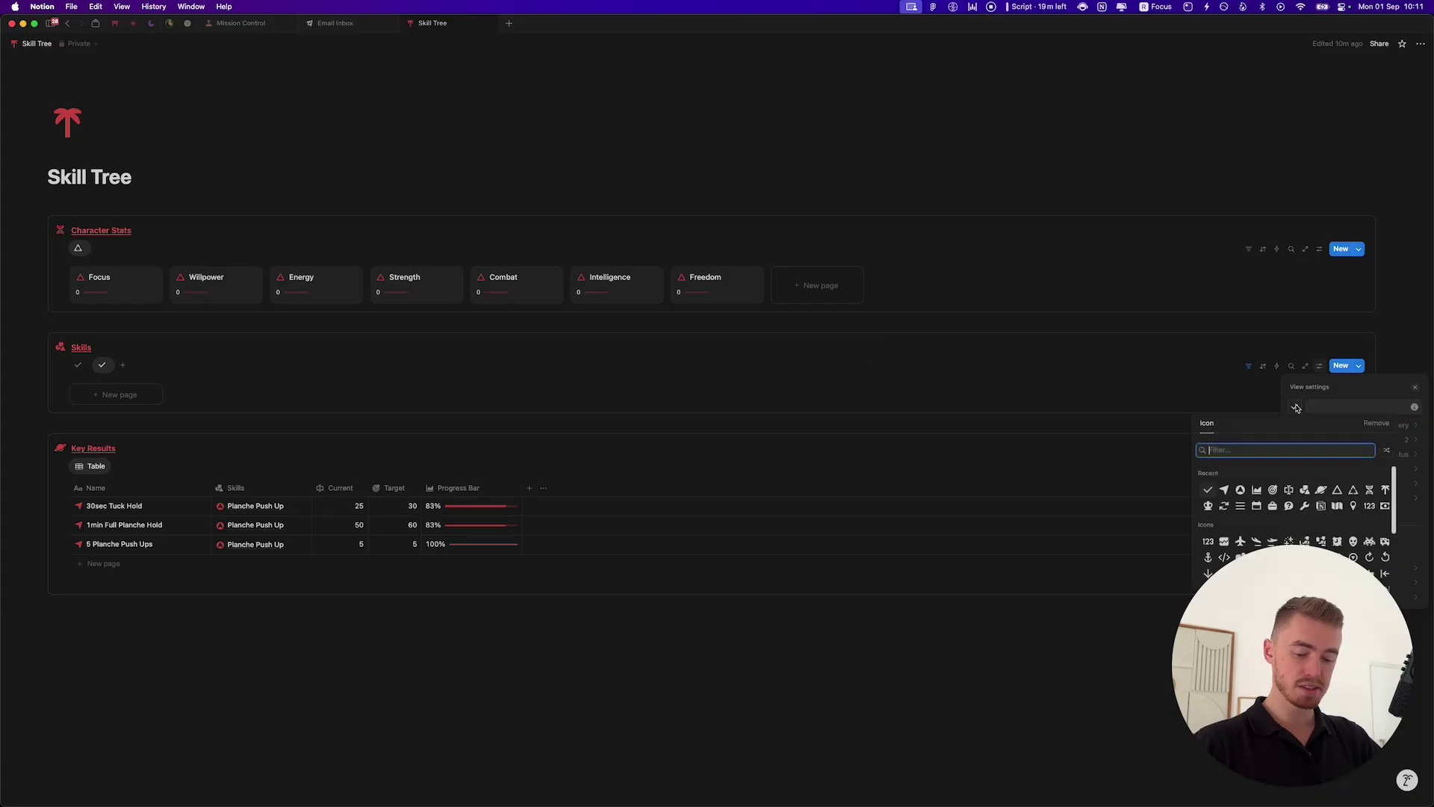
pyautogui.write('lis')
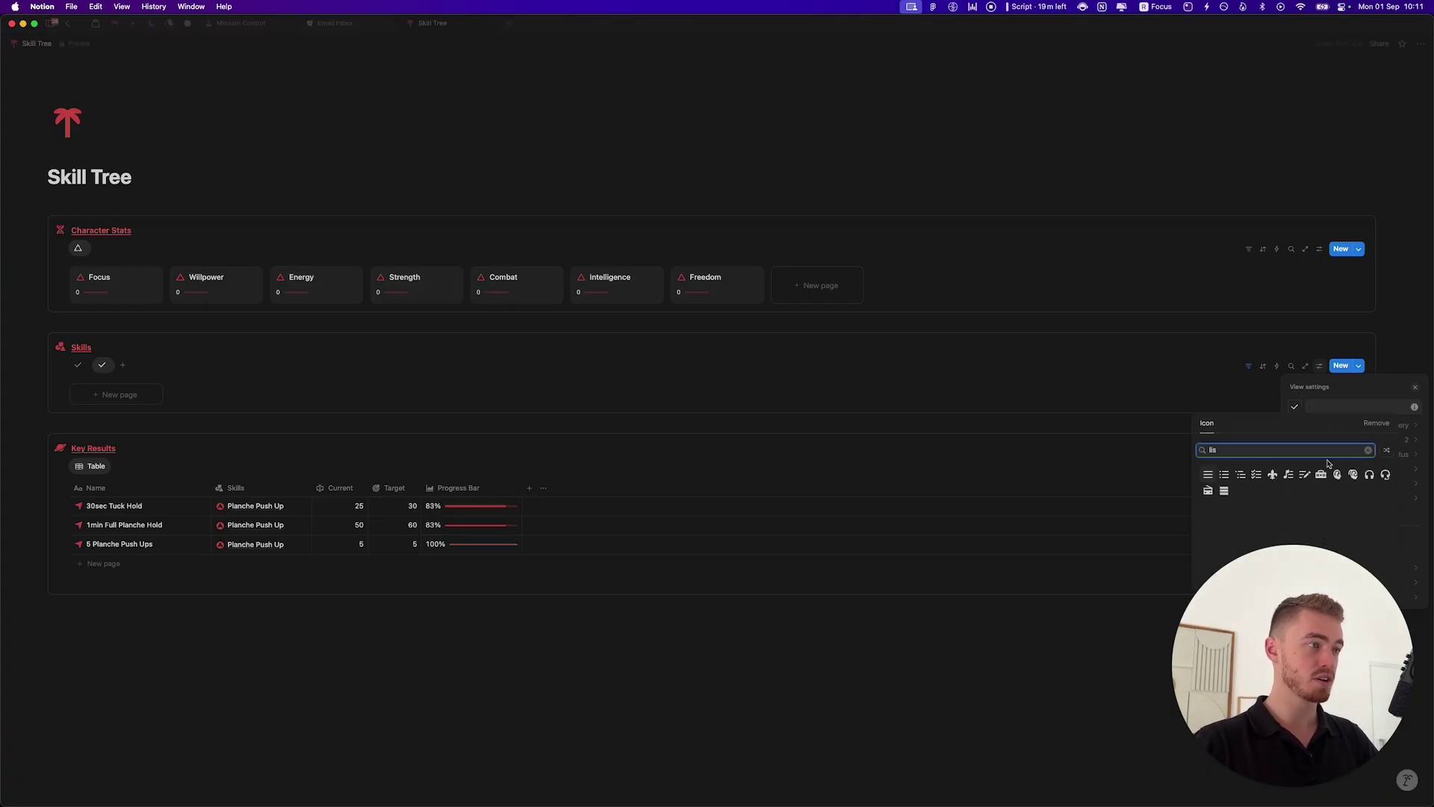
pyautogui.click(1208, 474)
pyautogui.click(1249, 368)
# Step: Change the new view's Status filter to Not started instead of In progress, then return to the checkmark view
pyautogui.click(1249, 368)
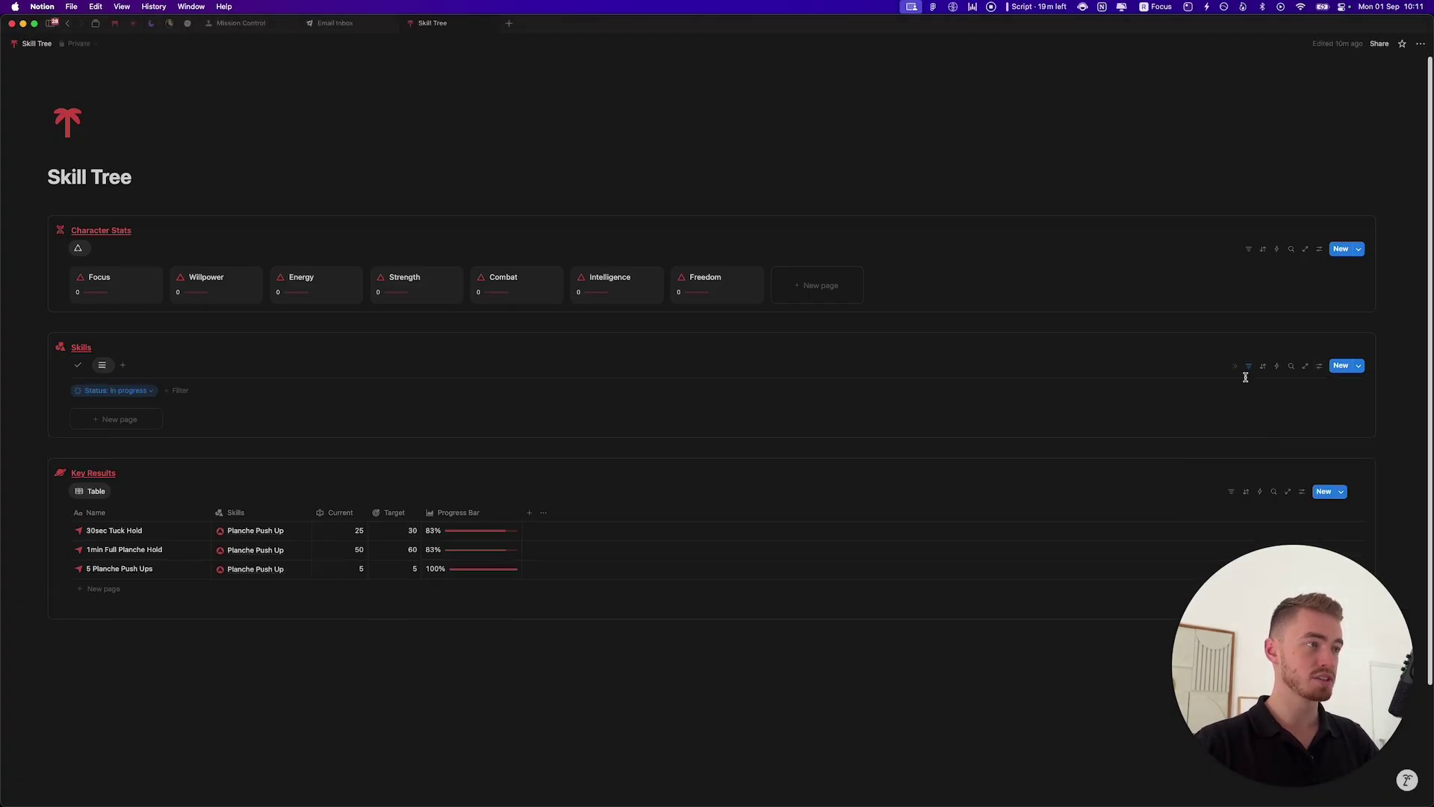
pyautogui.click(112, 391)
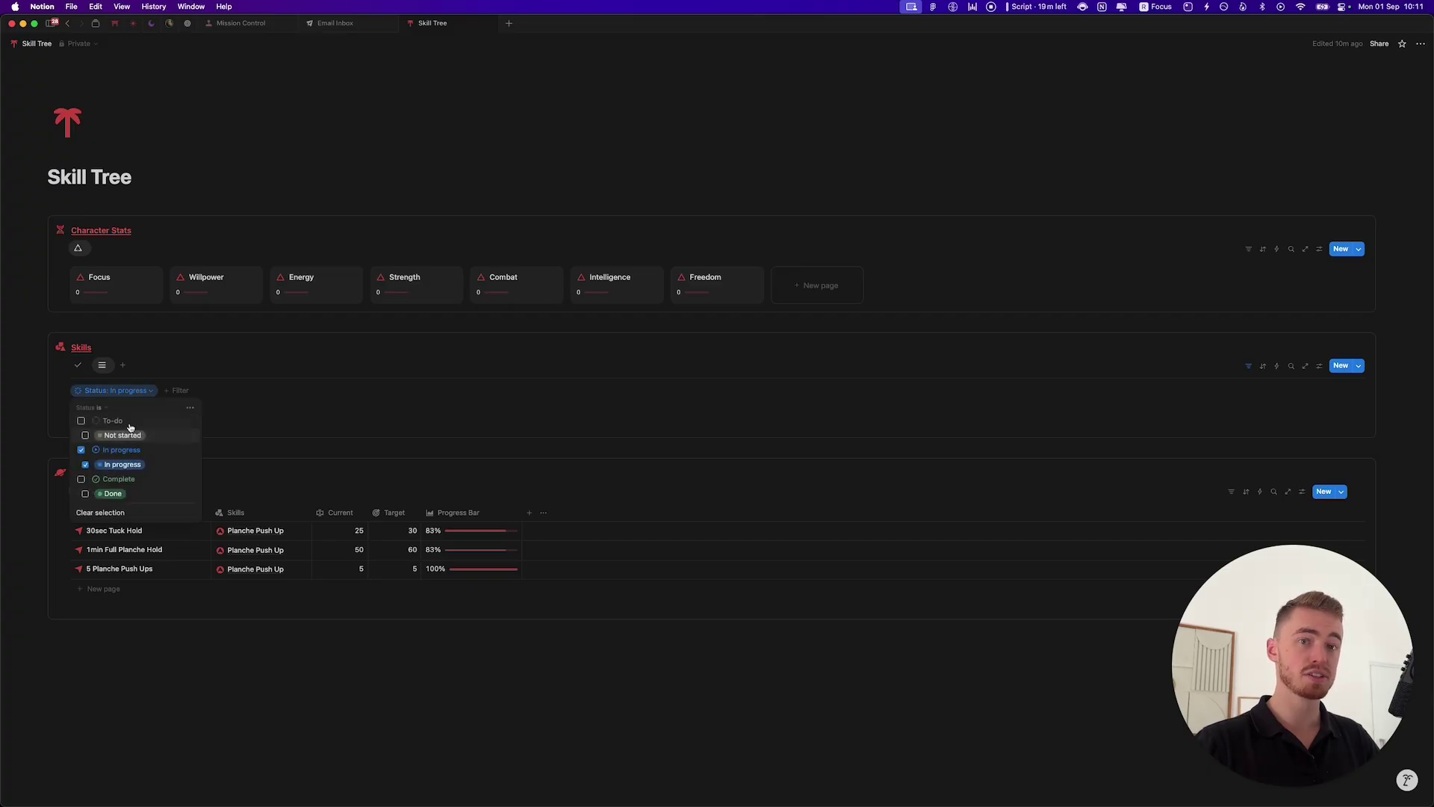
pyautogui.click(123, 435)
pyautogui.click(117, 451)
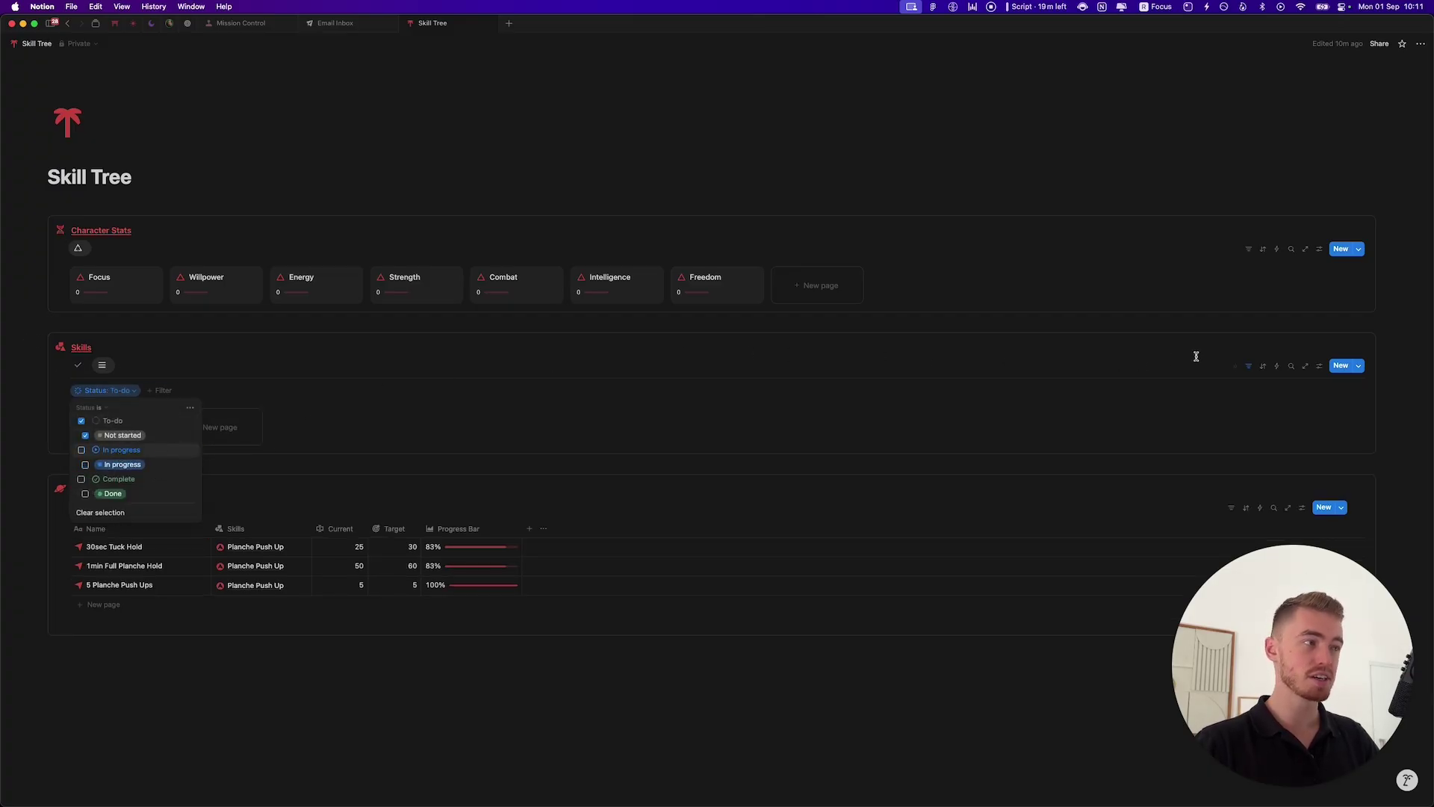
pyautogui.click(1249, 367)
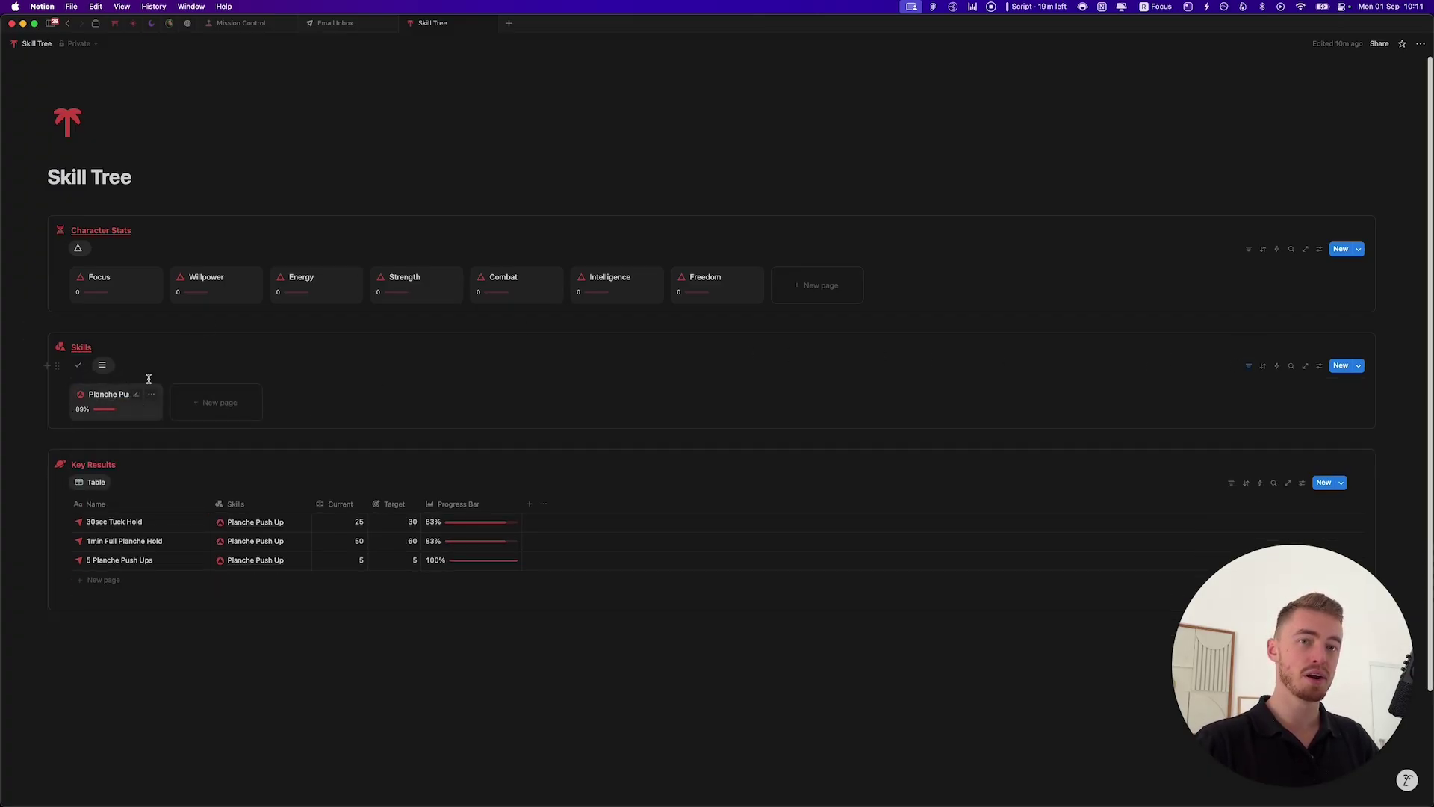
pyautogui.click(78, 365)
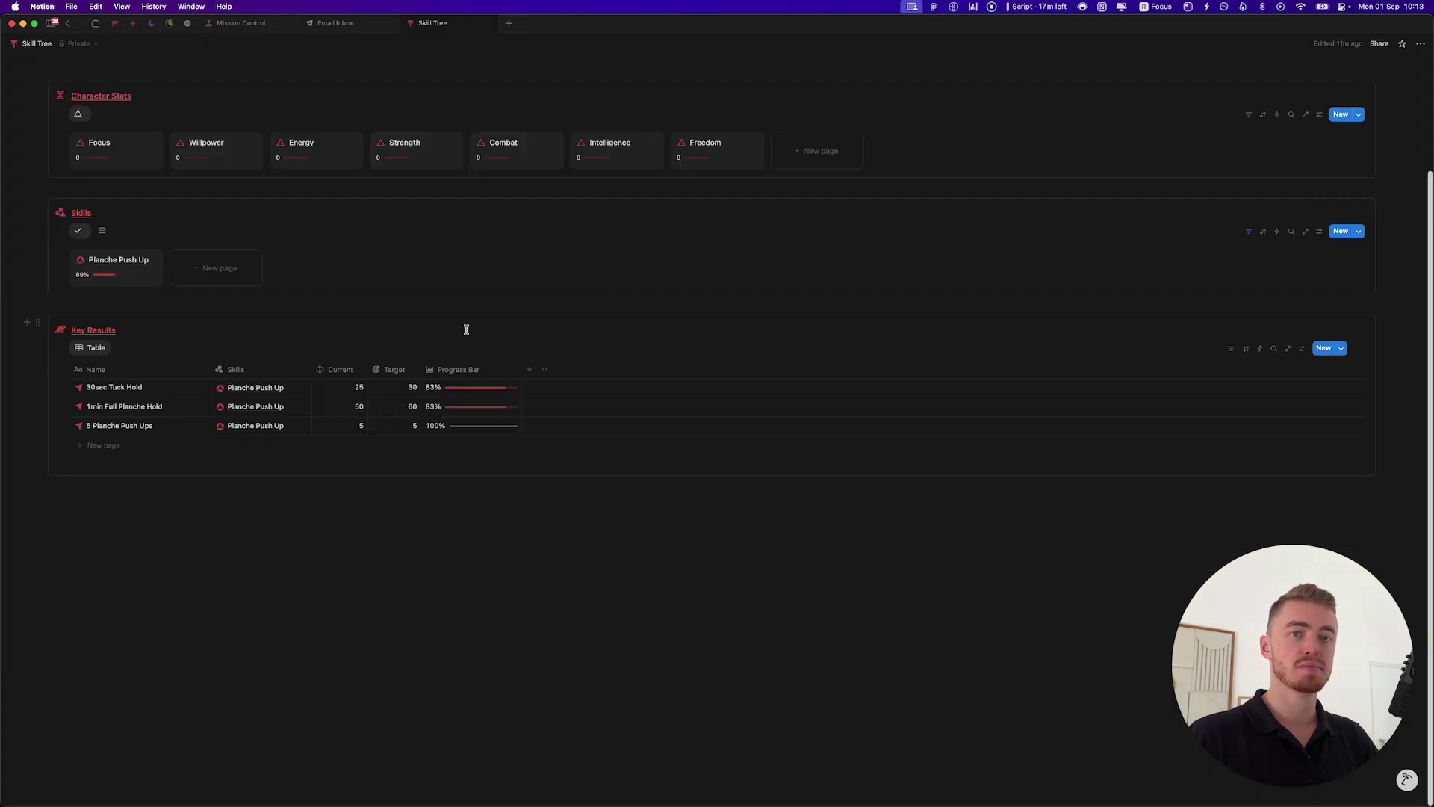
# Step: Hide the Skills column and group the Key Results table by Skills
pyautogui.click(267, 370)
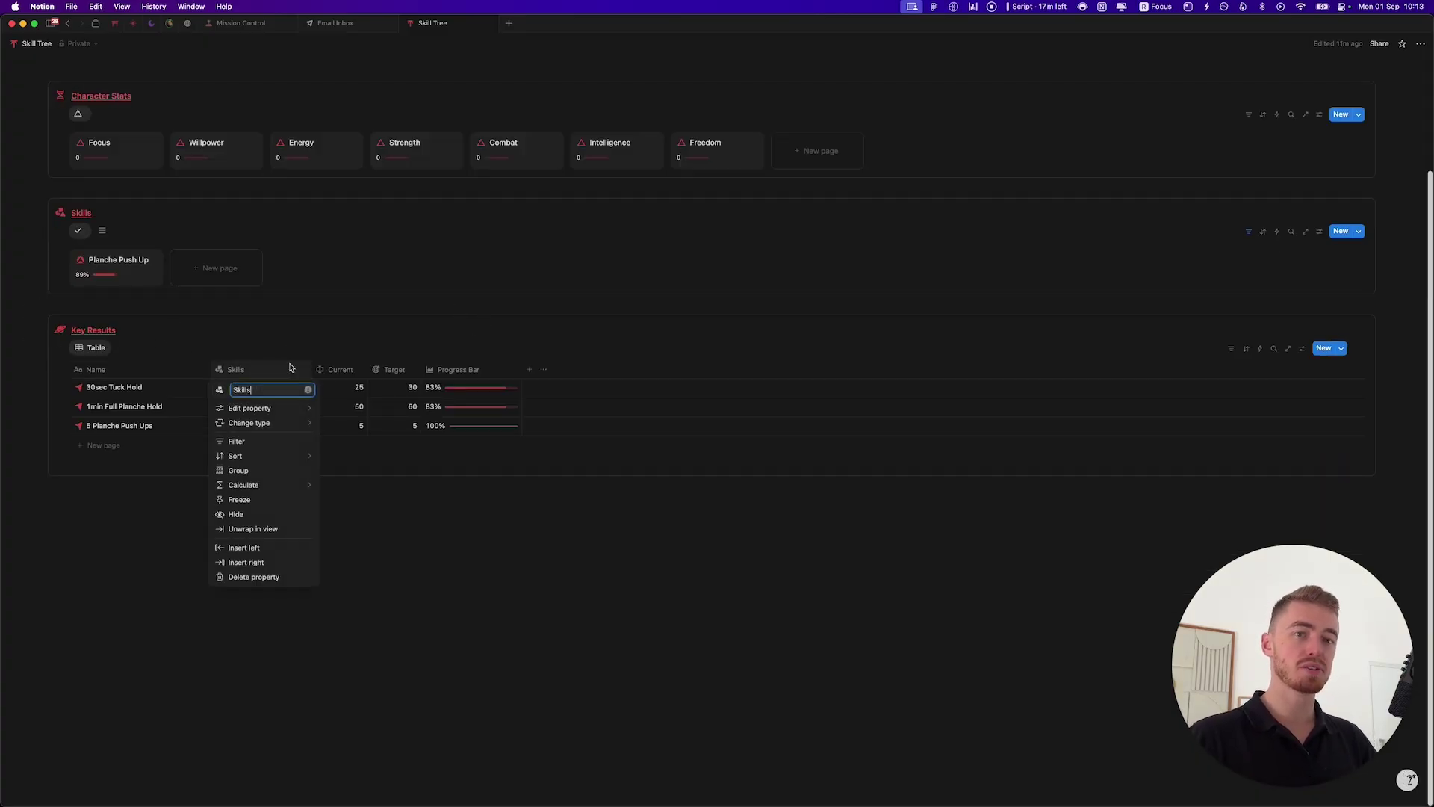
pyautogui.click(323, 515)
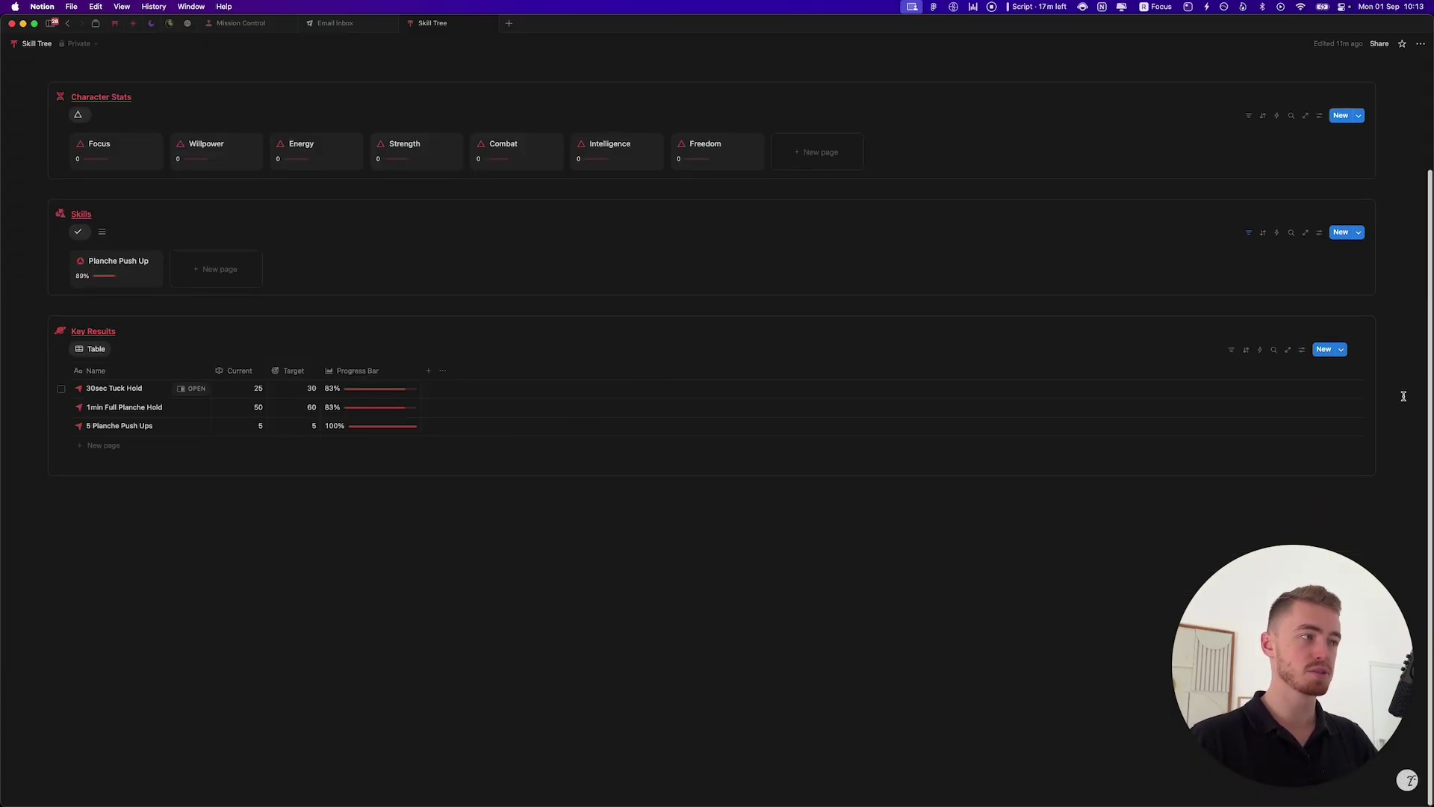
pyautogui.click(1301, 350)
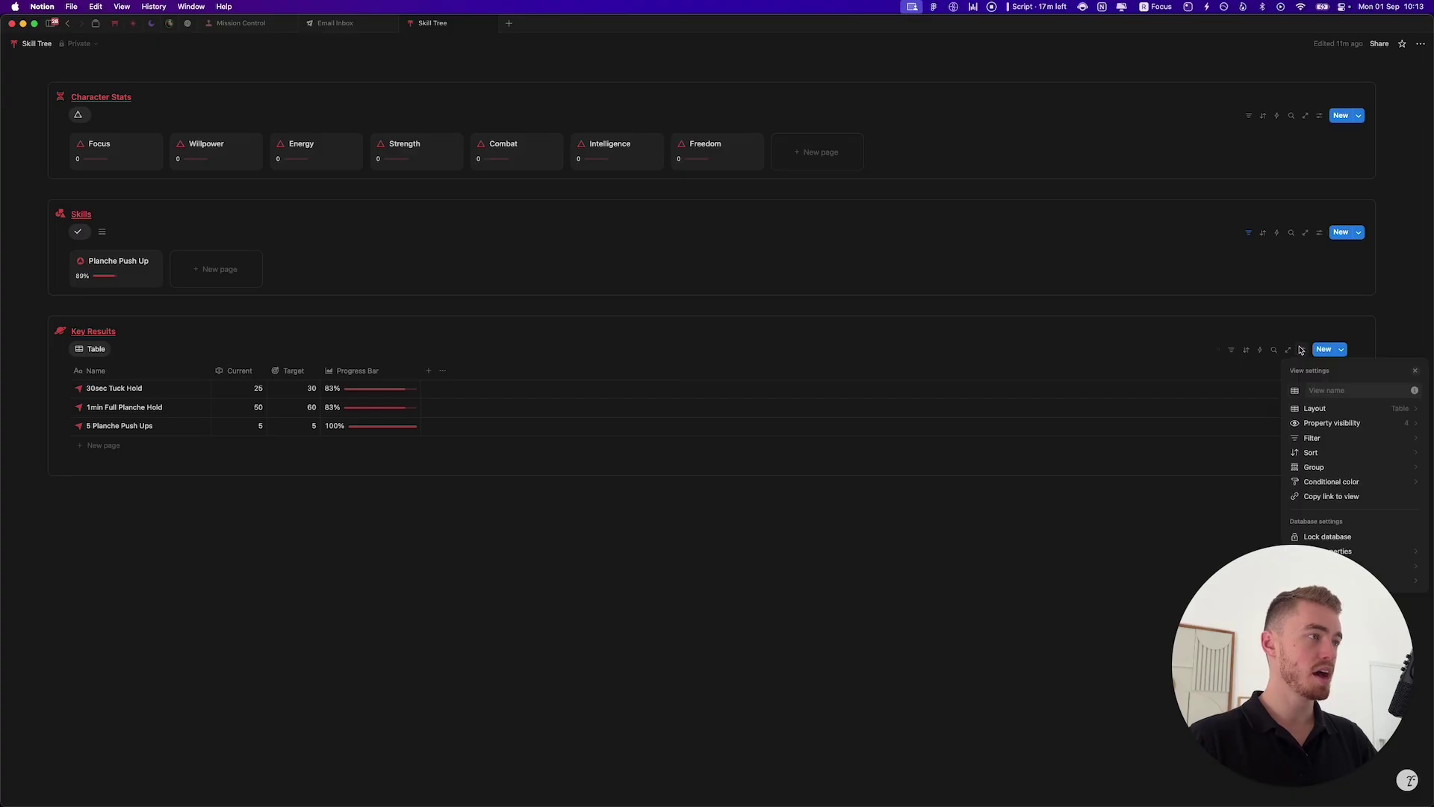
pyautogui.click(1345, 467)
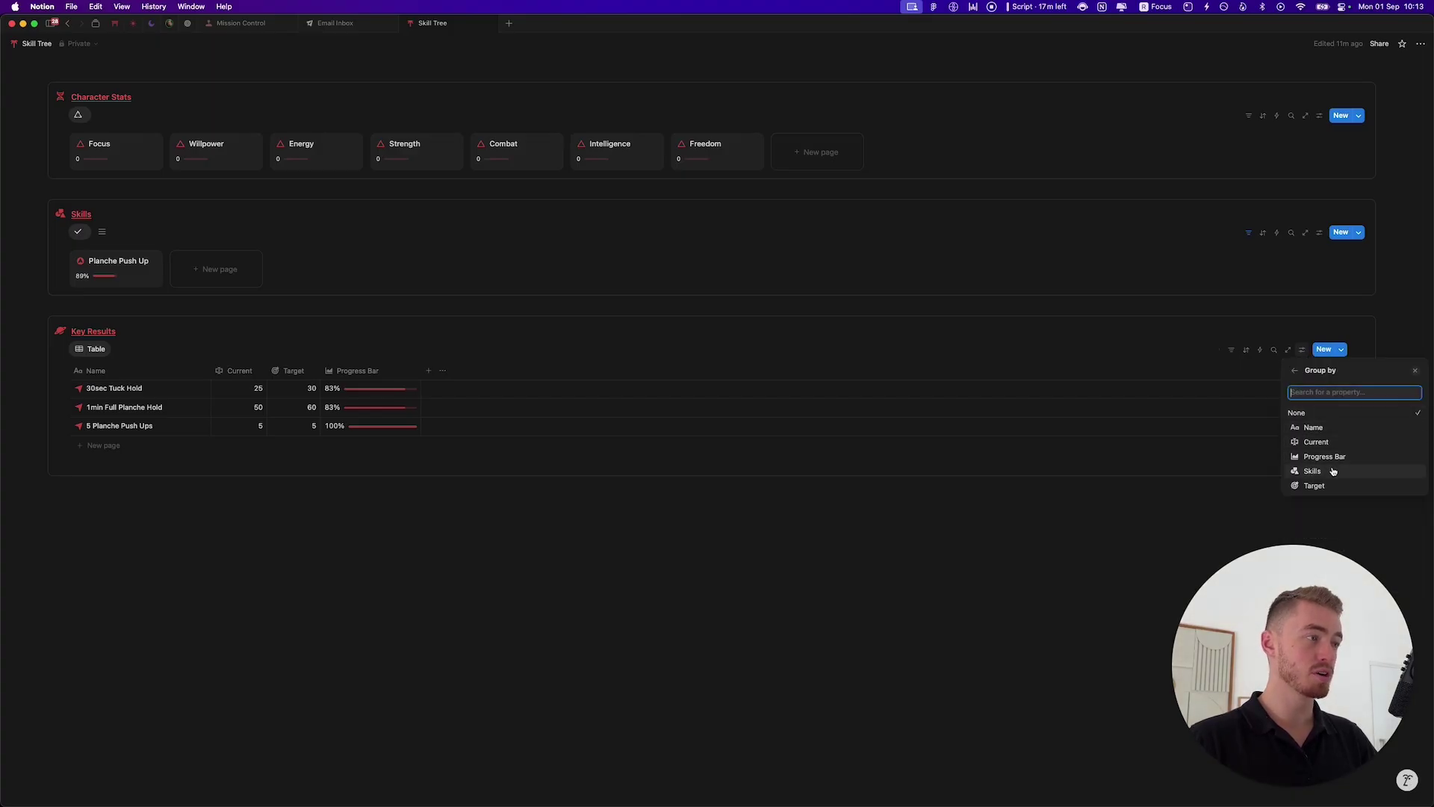
pyautogui.click(1335, 470)
pyautogui.click(61, 375)
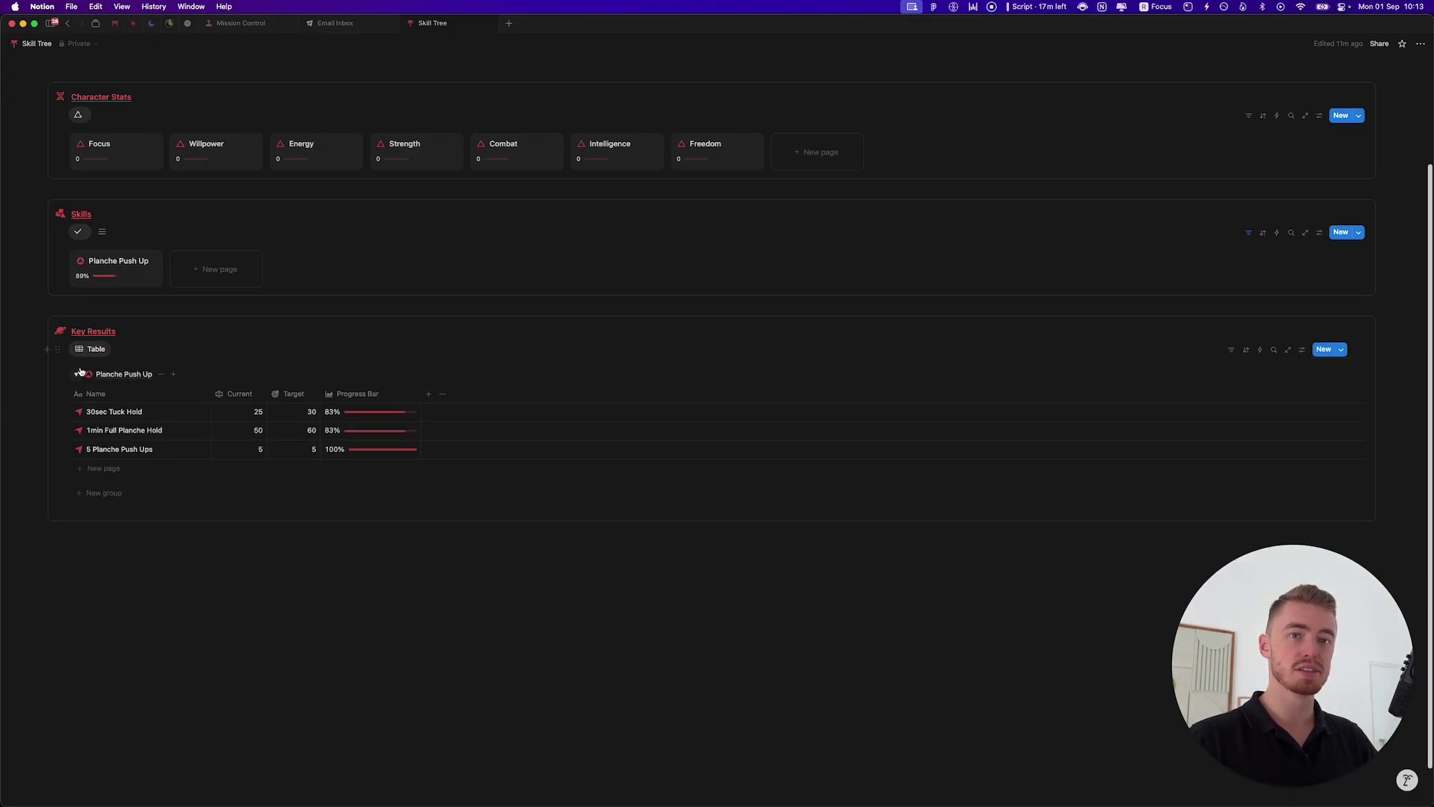
# Step: Set the Planche Push Up group's count to the average of Progress Bar (88.889%)
pyautogui.click(78, 373)
pyautogui.click(76, 428)
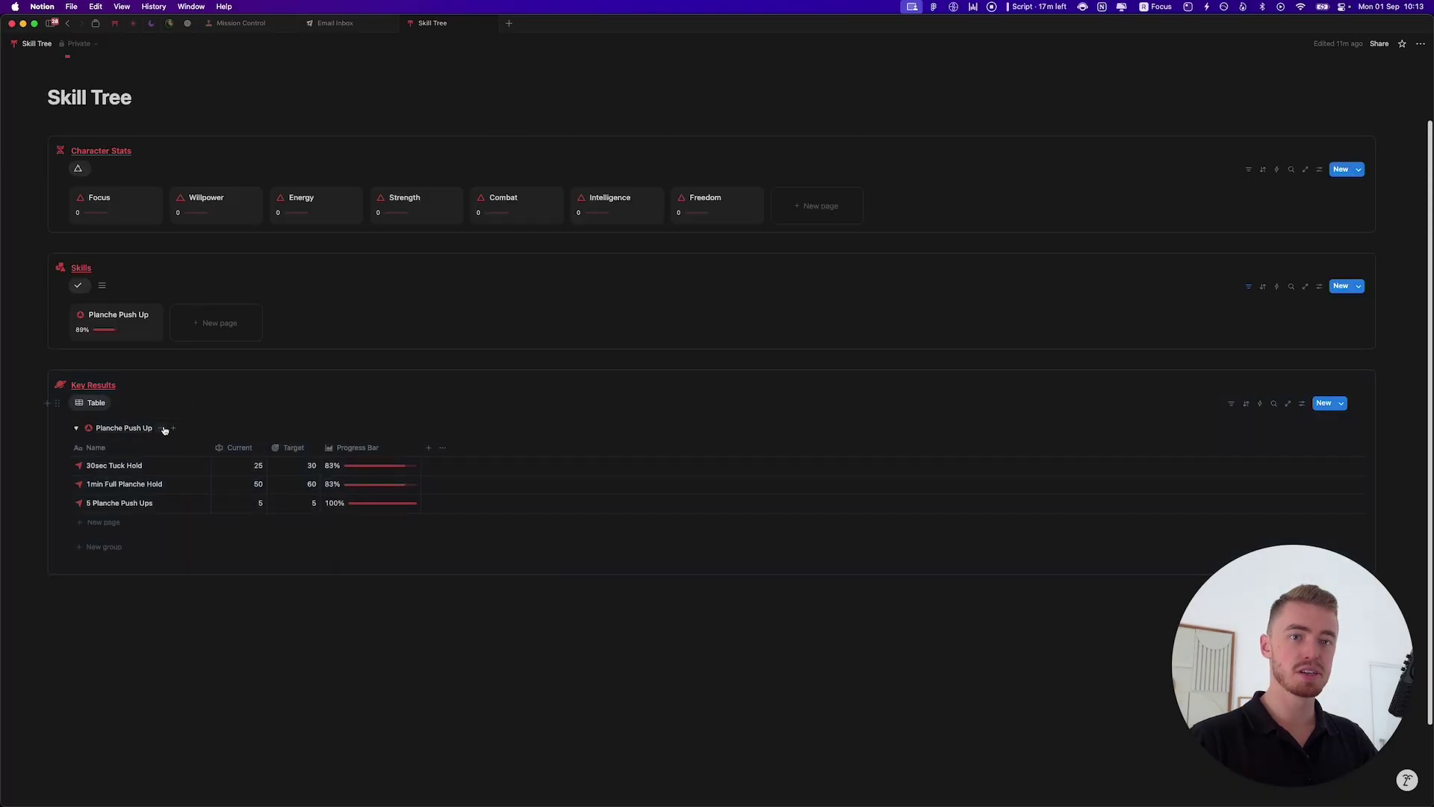
pyautogui.click(174, 427)
pyautogui.click(160, 427)
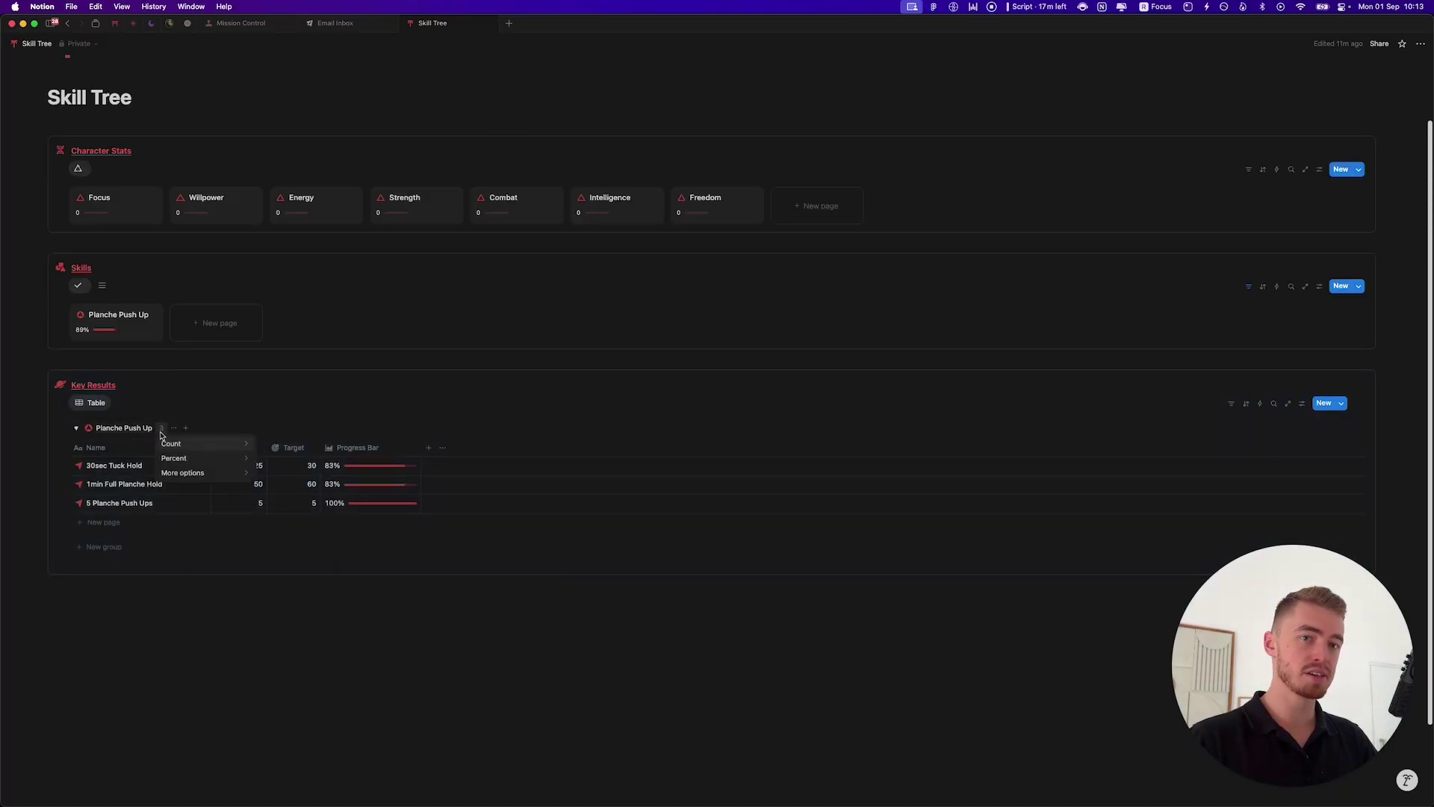
pyautogui.moveTo(240, 478)
pyautogui.moveTo(362, 452)
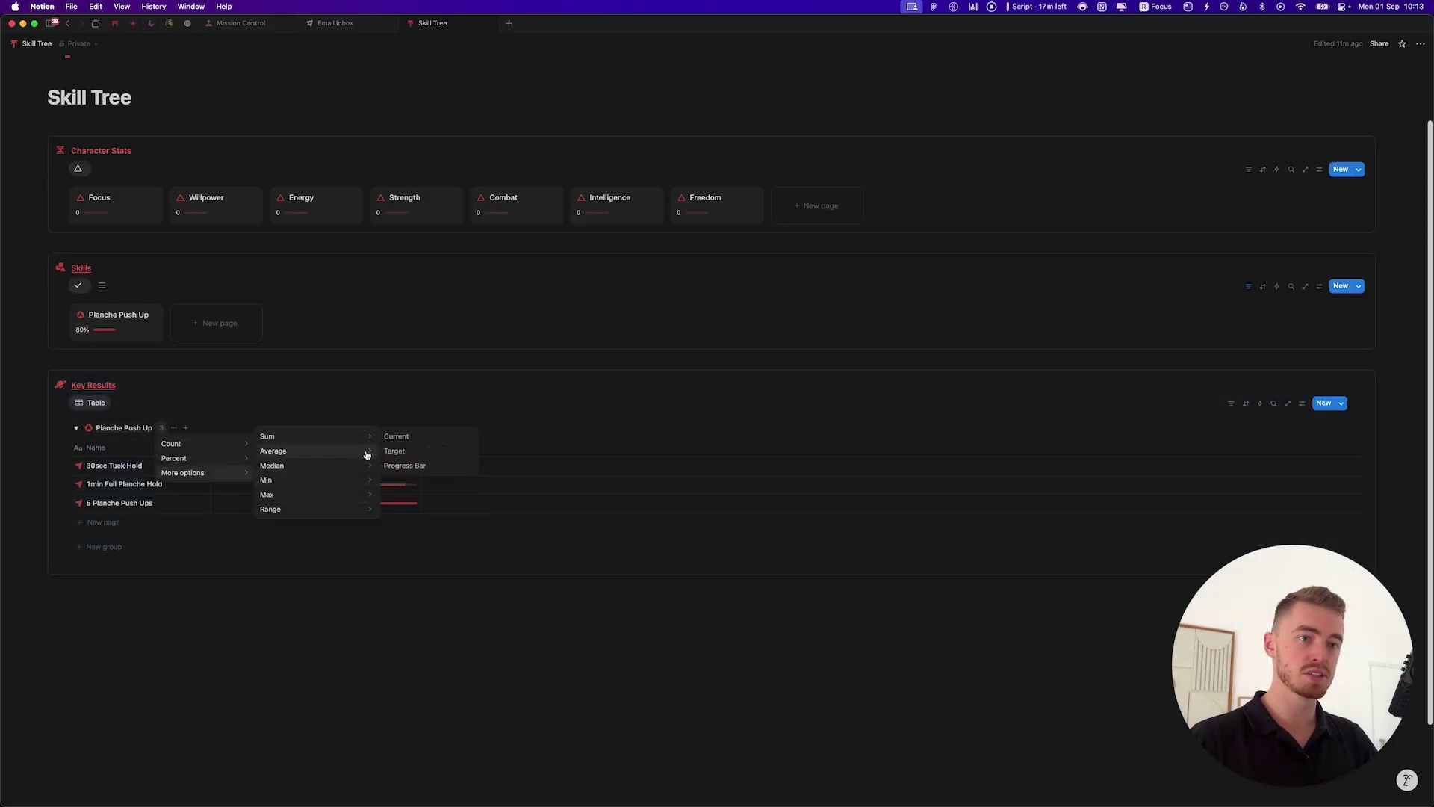
pyautogui.click(426, 466)
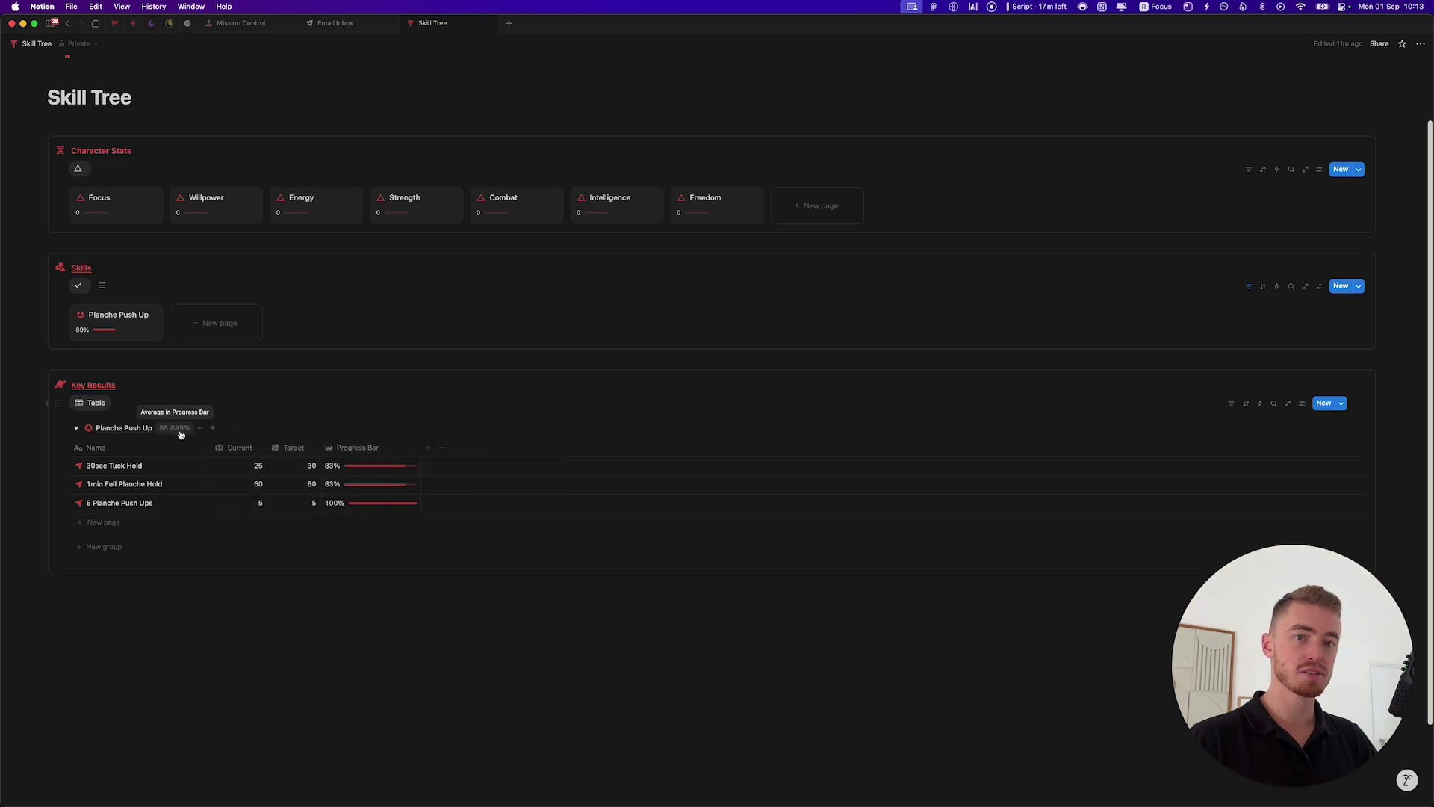
# Step: Give the Key Results table view a list icon
pyautogui.click(96, 404)
pyautogui.click(102, 423)
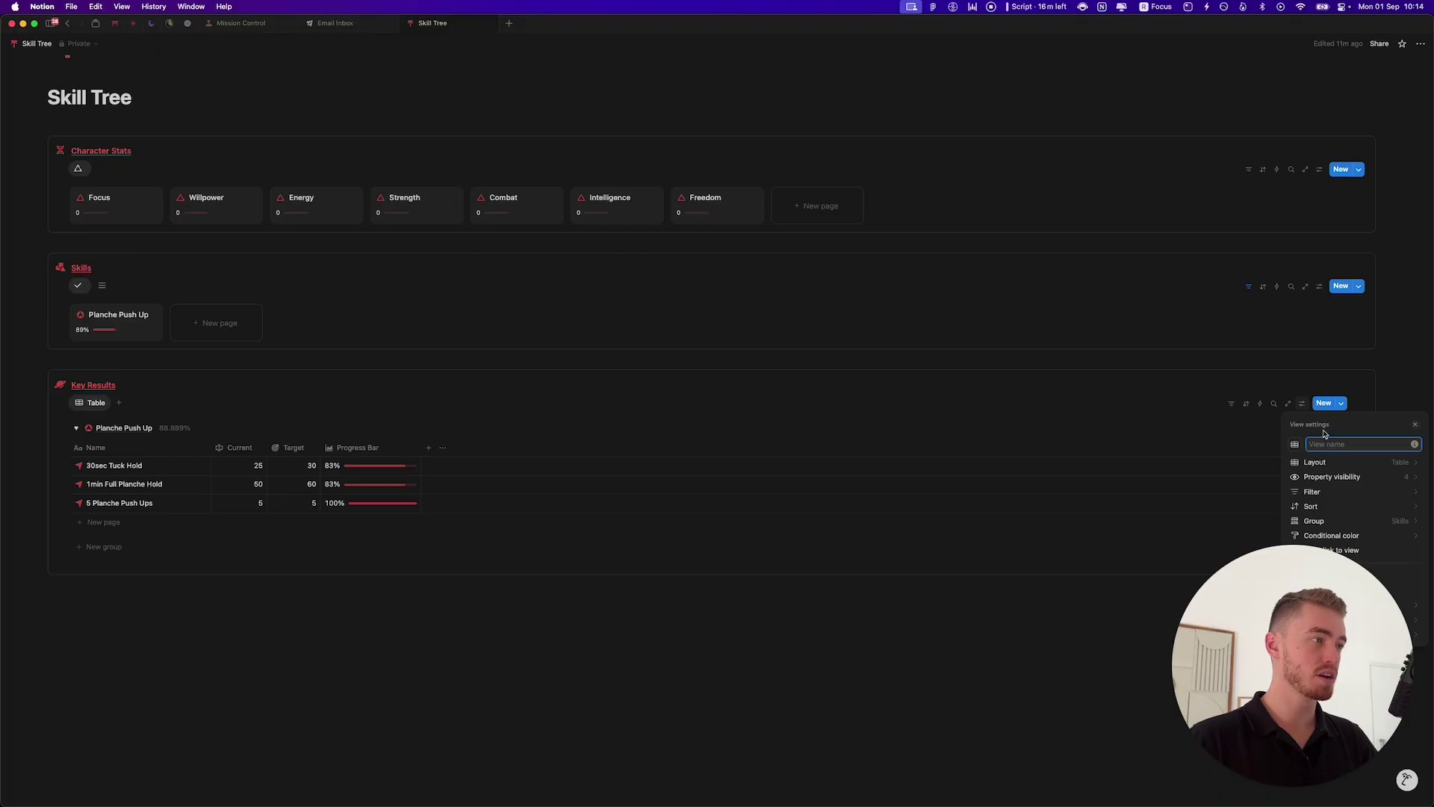
pyautogui.click(1296, 446)
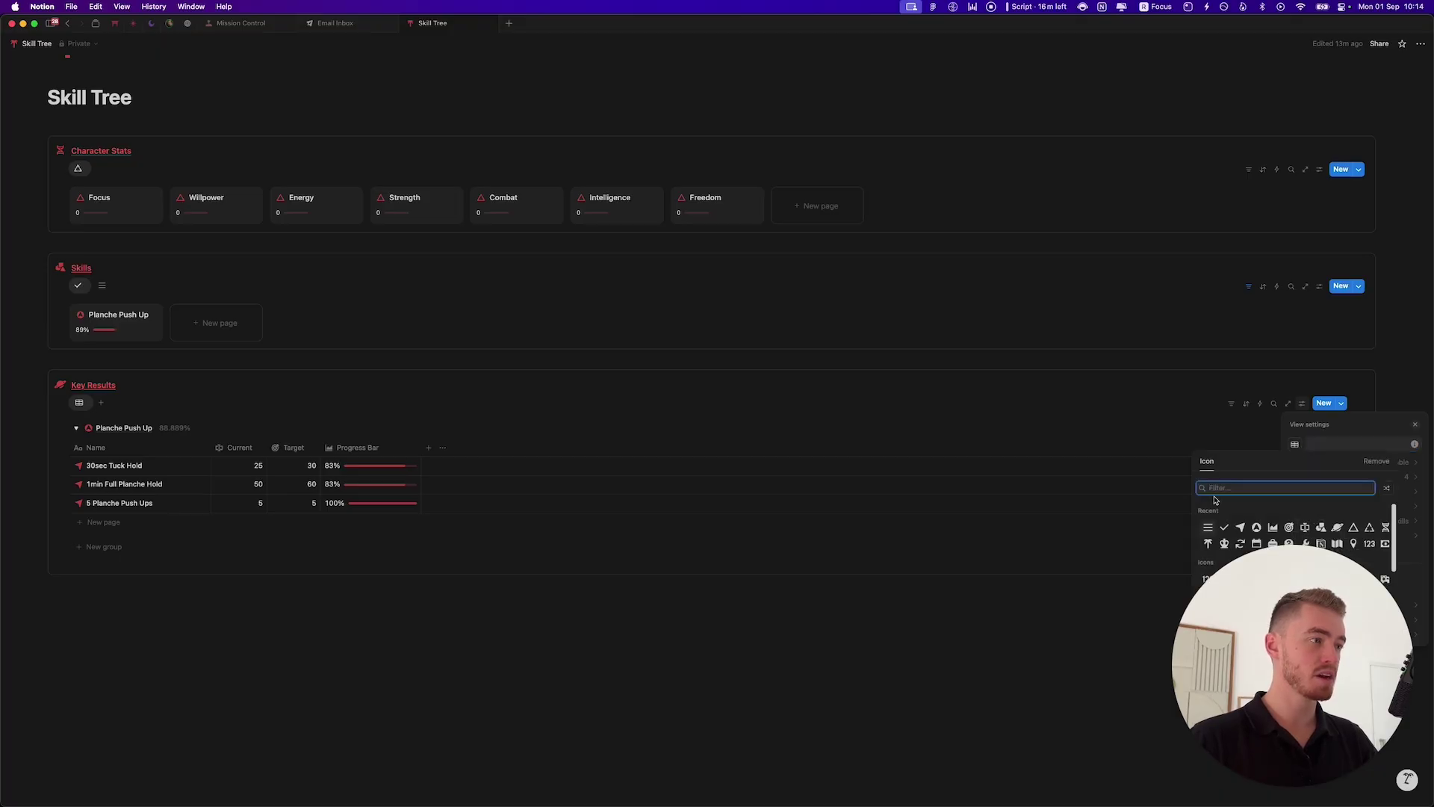
pyautogui.click(1208, 527)
pyautogui.press('Escape')
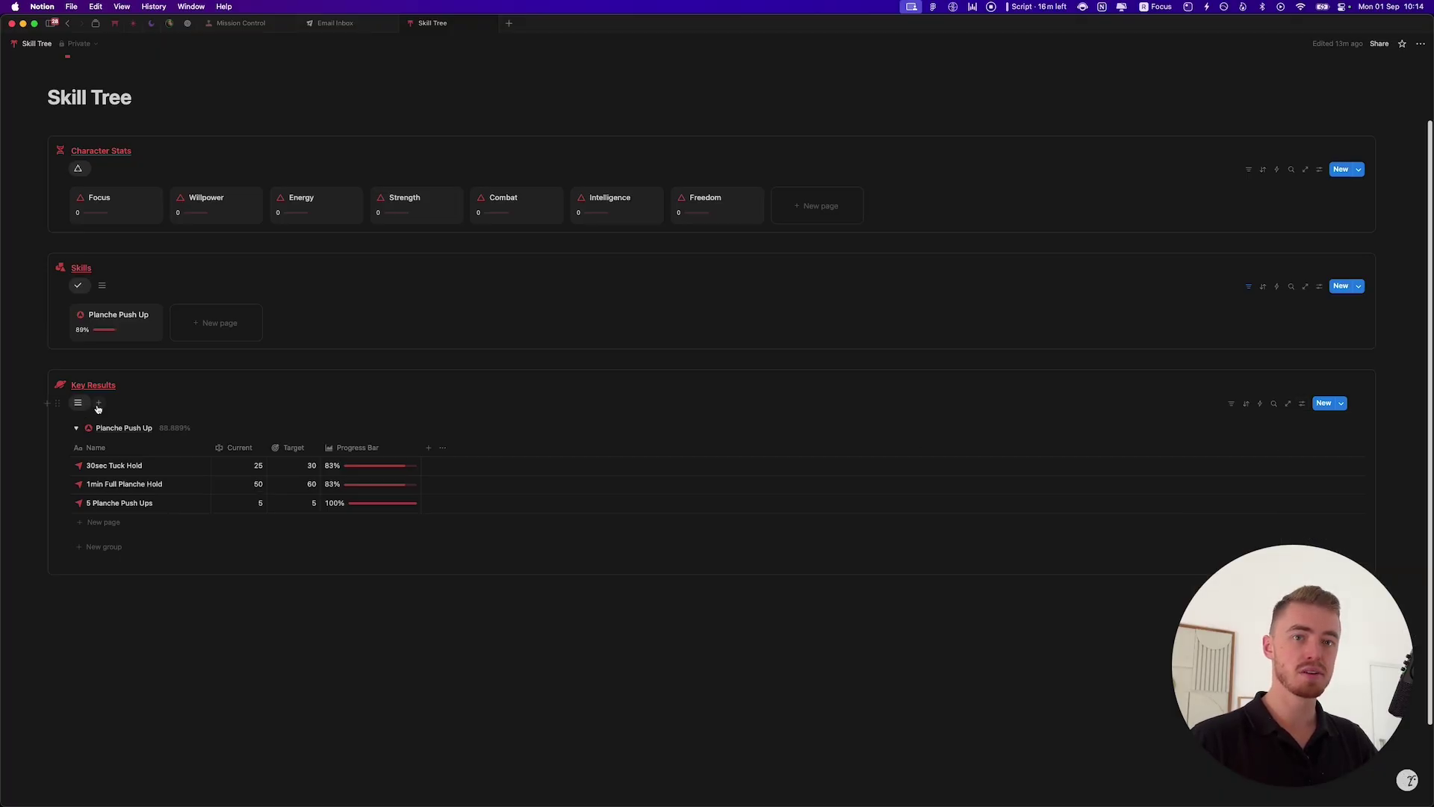
pyautogui.scroll(-2, 97, 407)
pyautogui.click(98, 320)
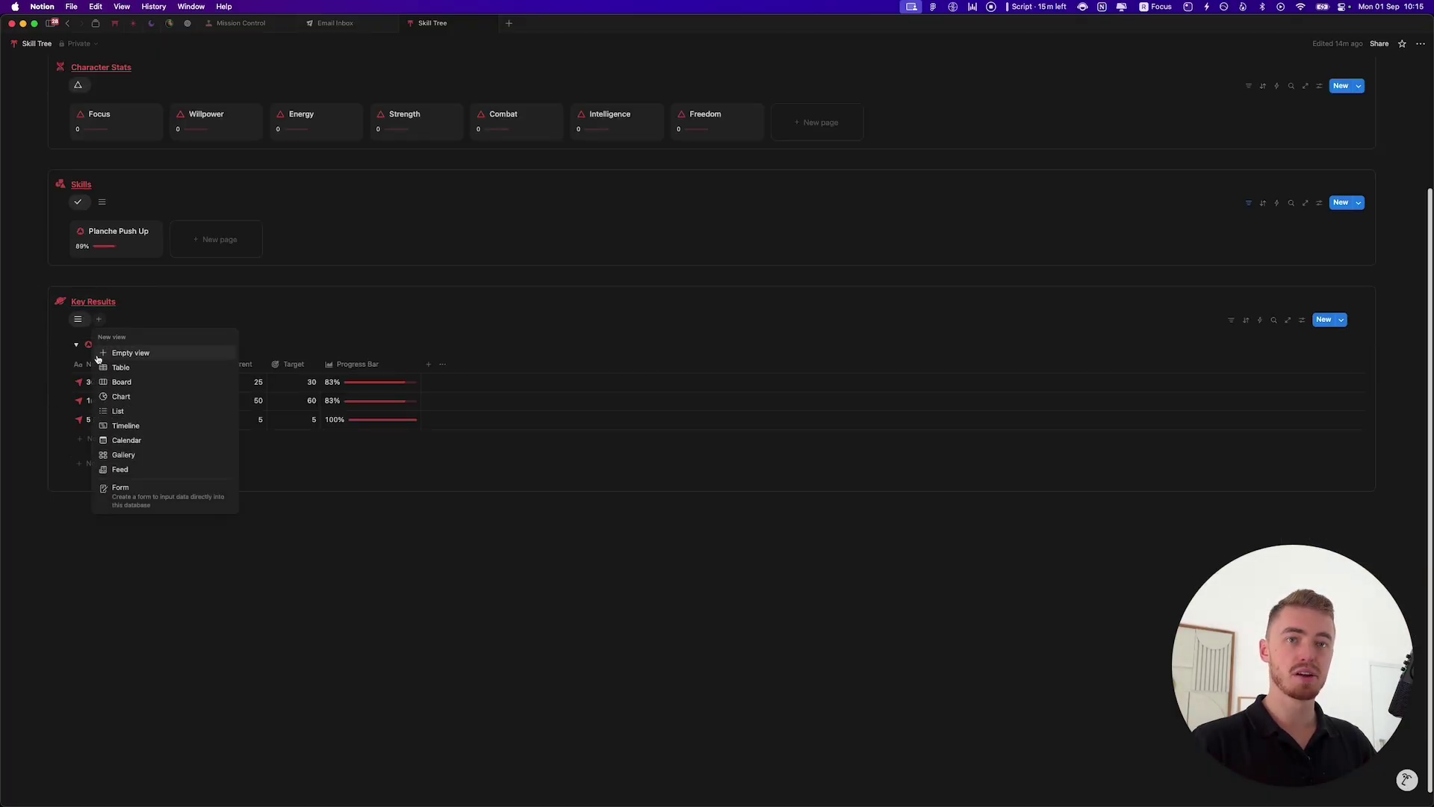
# Step: Create a Key Results board view with its name cleared and a database icon
pyautogui.click(149, 383)
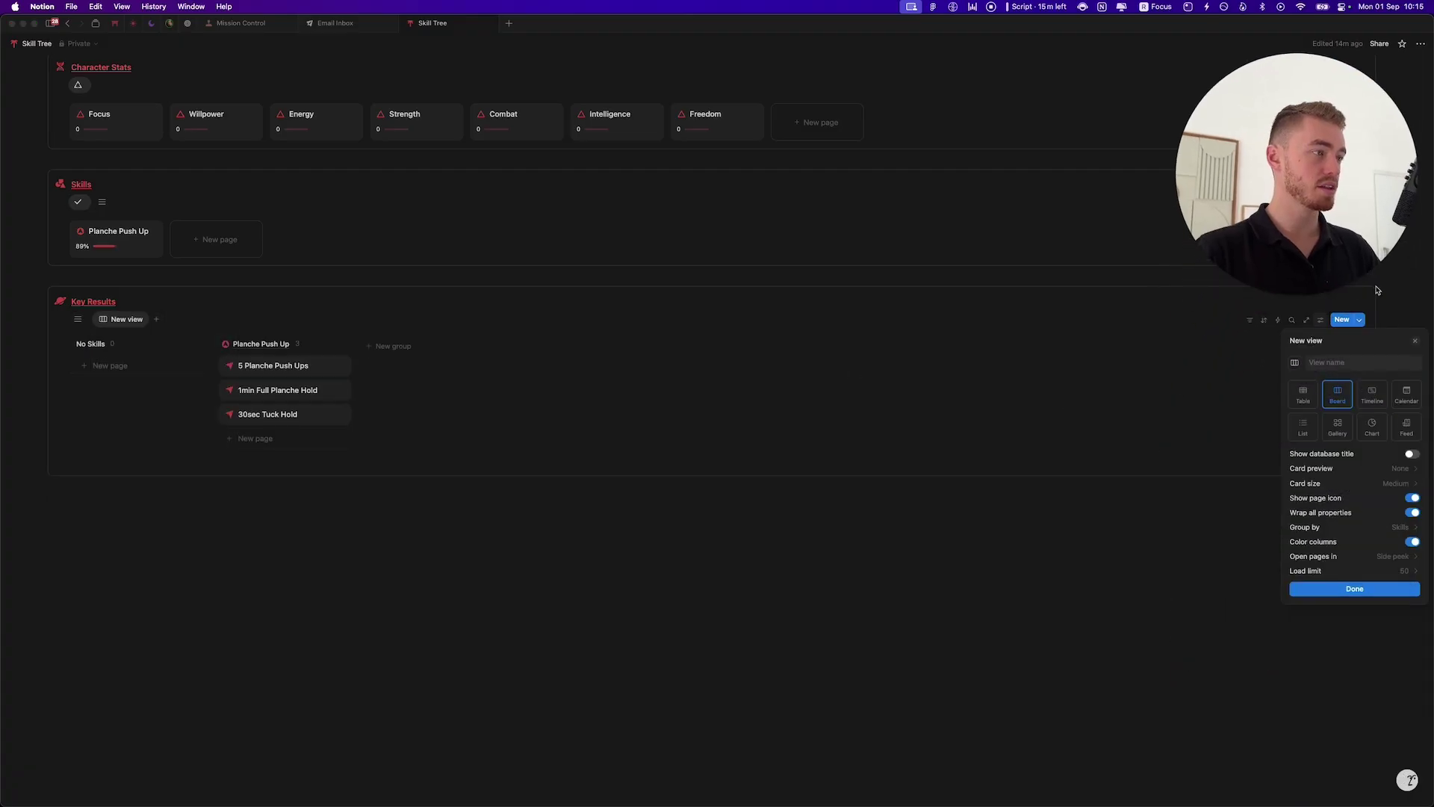
pyautogui.click(1356, 590)
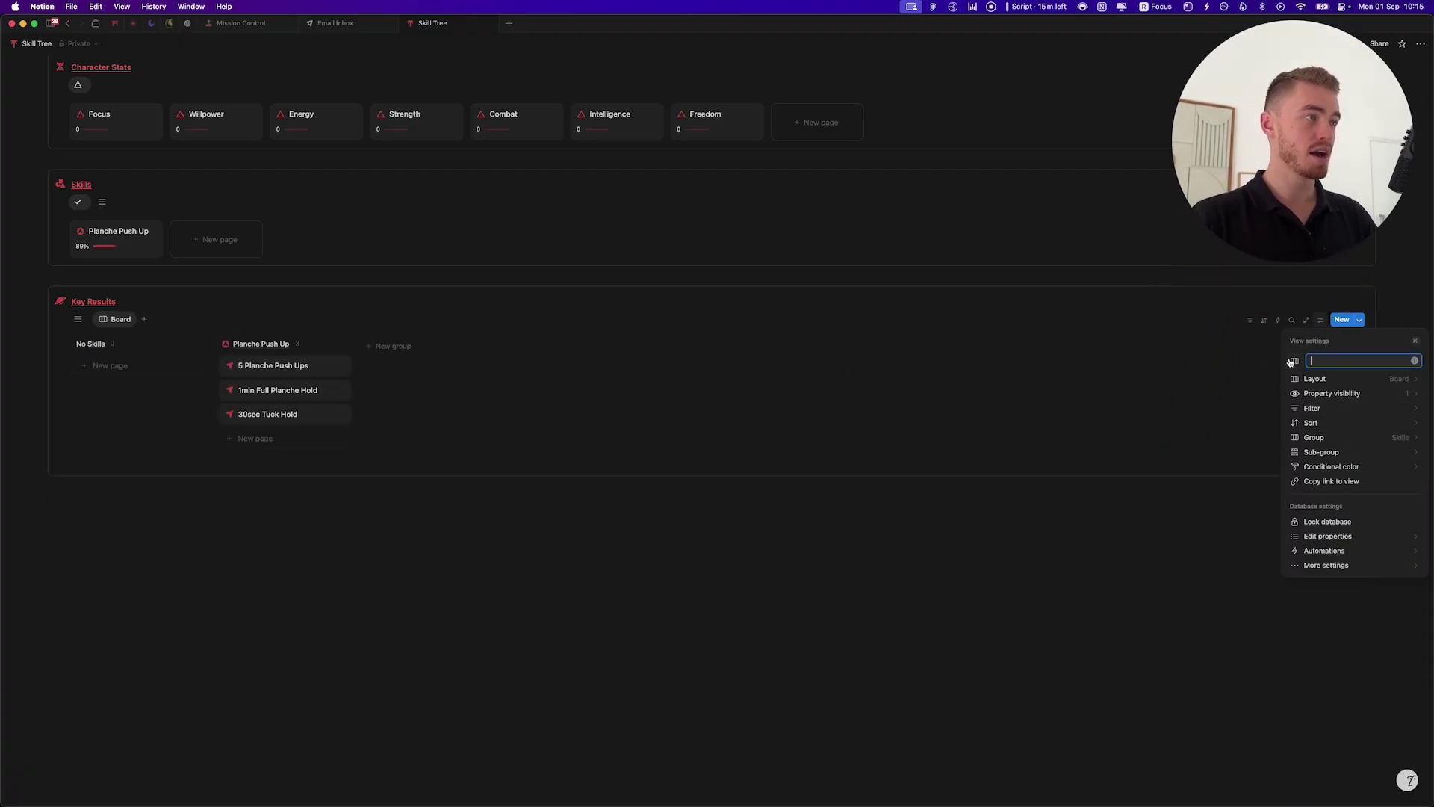
pyautogui.press('BackSpace')
pyautogui.press('BackSpace')
pyautogui.press('BackSpace')
pyautogui.press('BackSpace')
pyautogui.press('BackSpace')
pyautogui.click(1295, 360)
pyautogui.click(1225, 423)
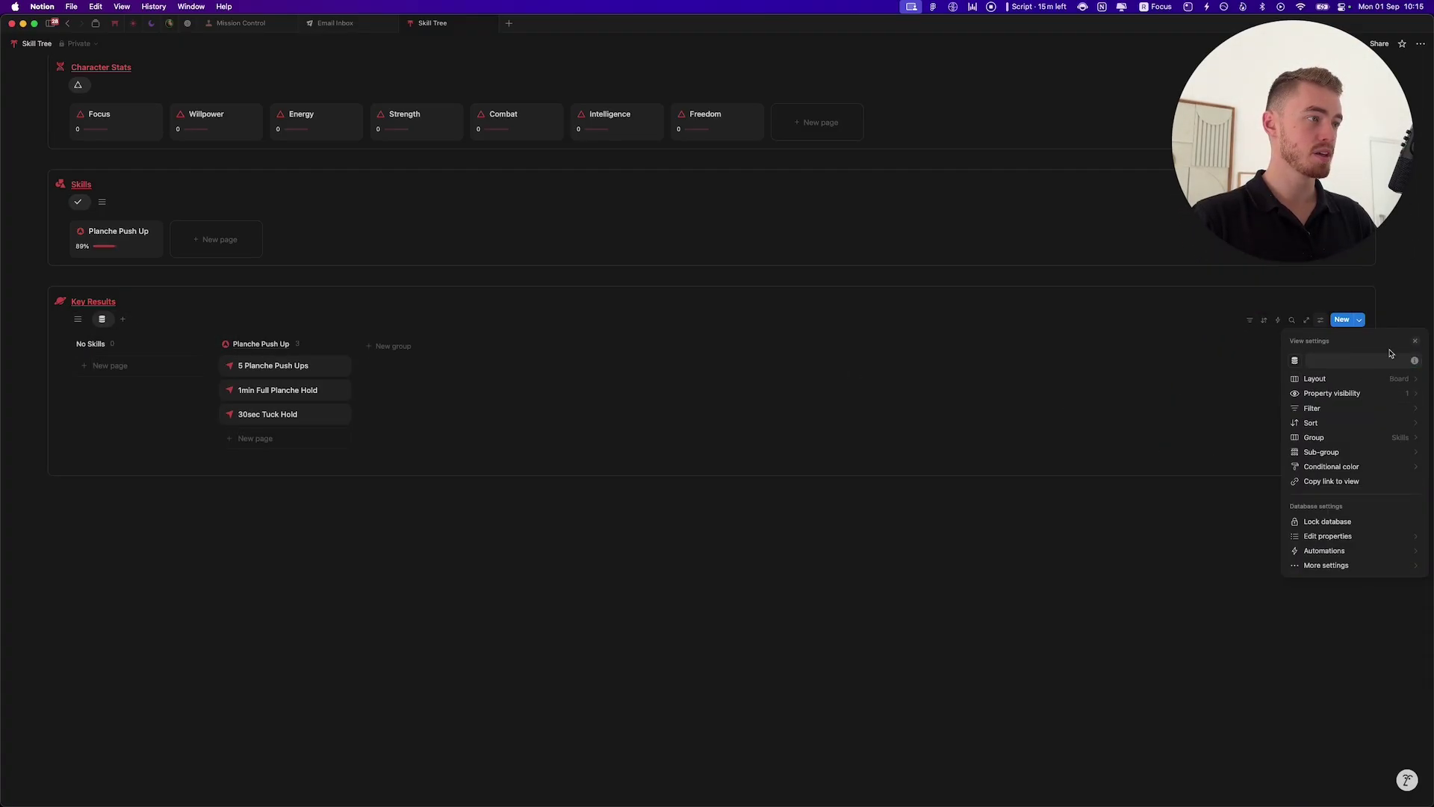
# Step: Hide empty groups like No Skills and show Progress Bar on the board cards
pyautogui.click(1327, 438)
pyautogui.click(1337, 390)
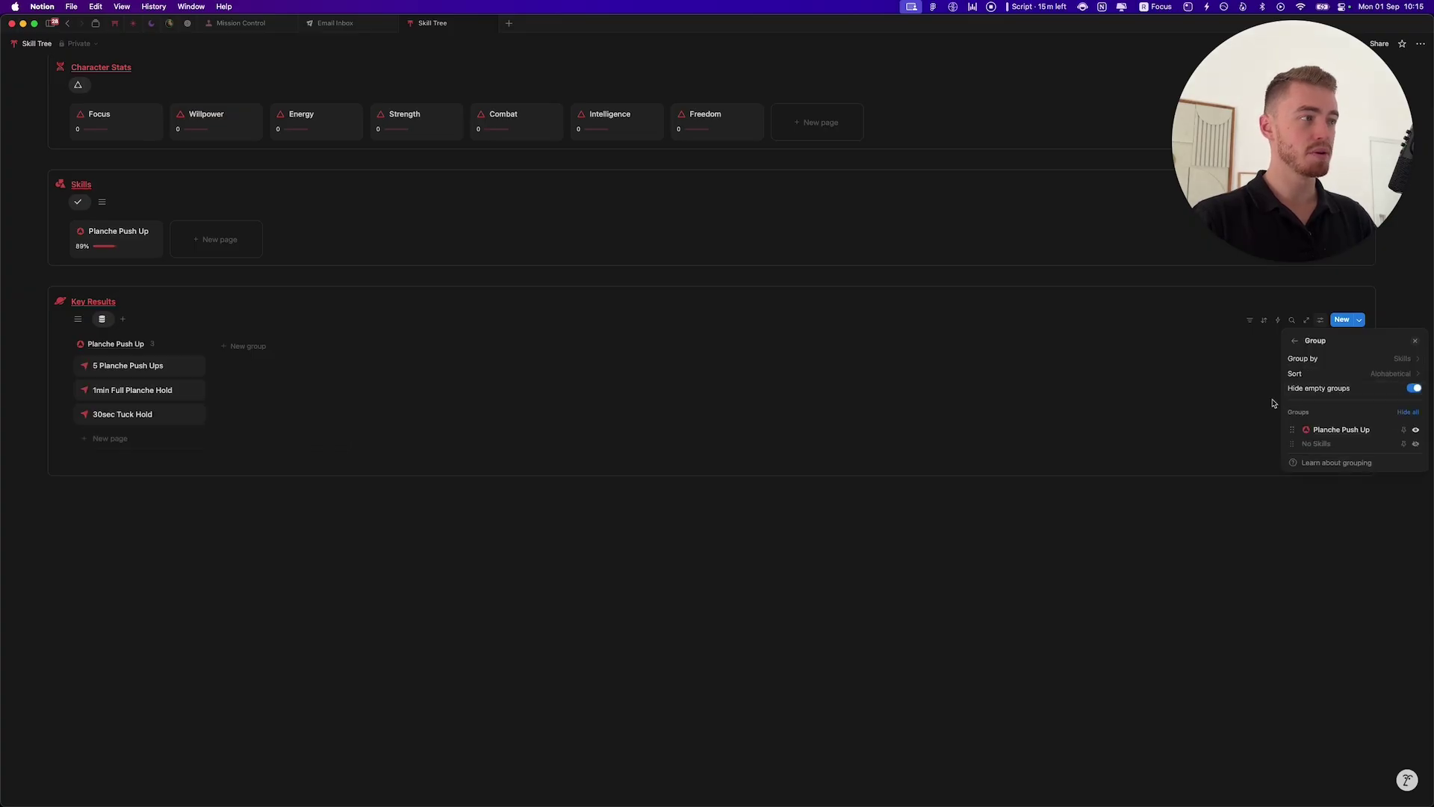
pyautogui.click(1295, 340)
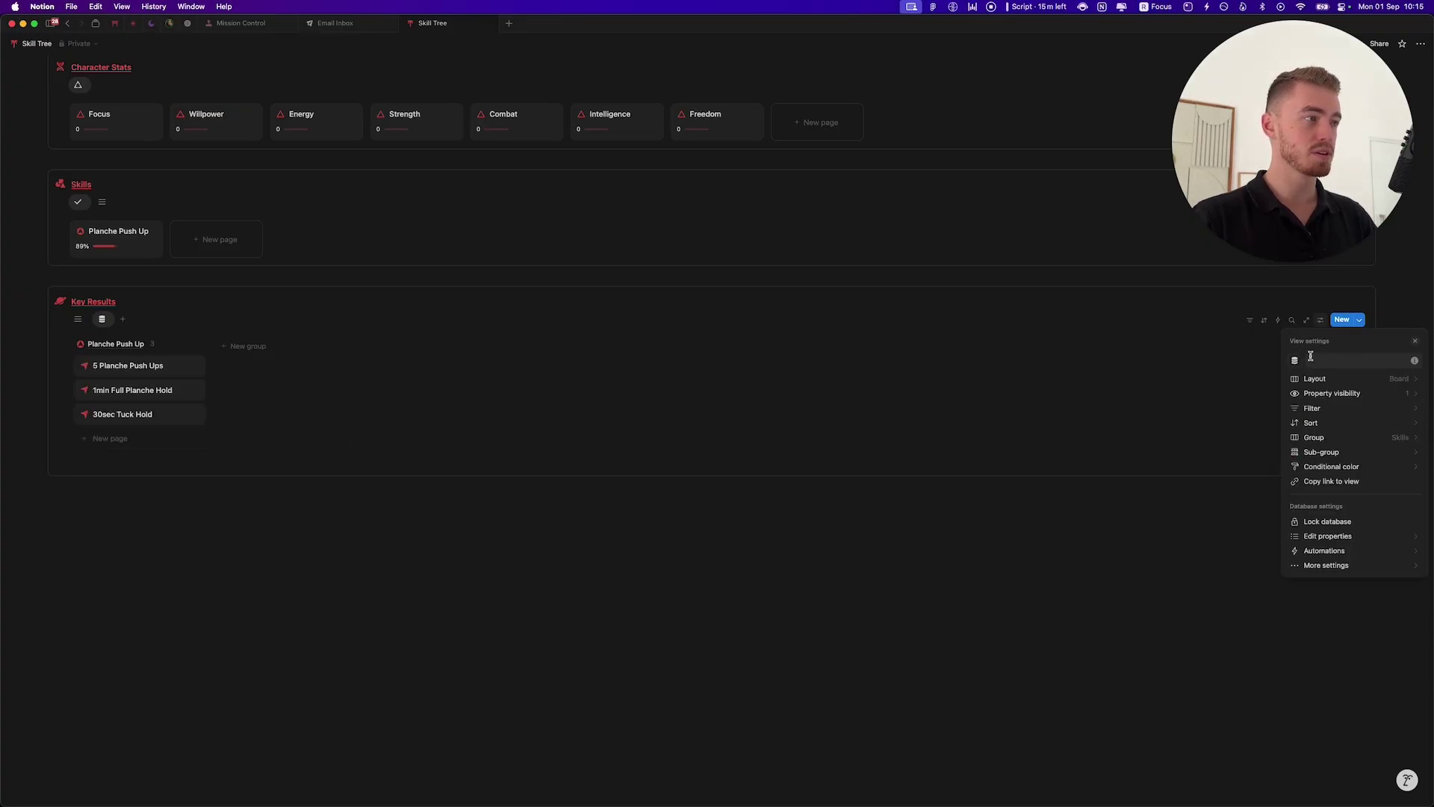
pyautogui.click(1332, 393)
pyautogui.click(269, 359)
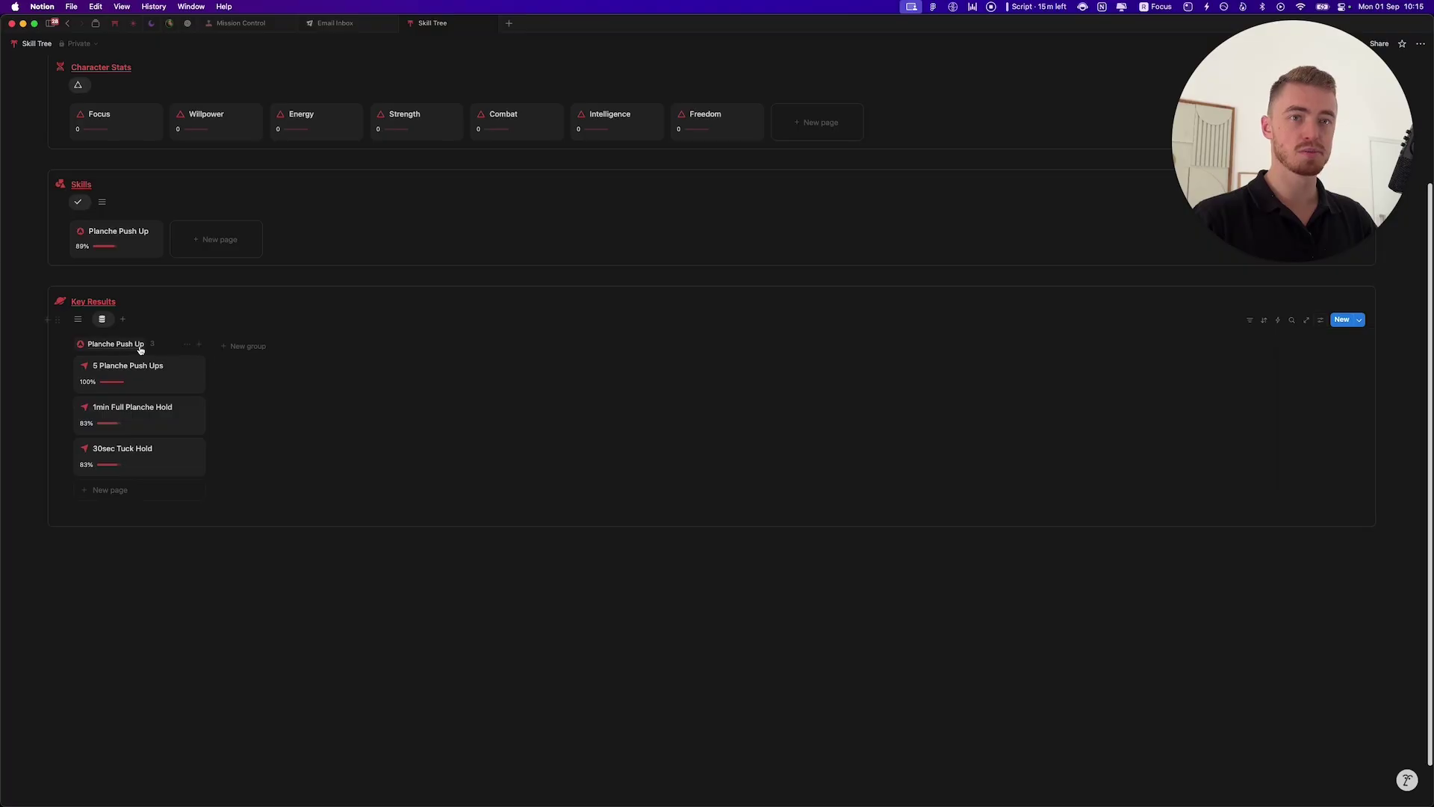
# Step: Set each board column's count to the average of Progress Bar
pyautogui.click(151, 343)
pyautogui.moveTo(201, 390)
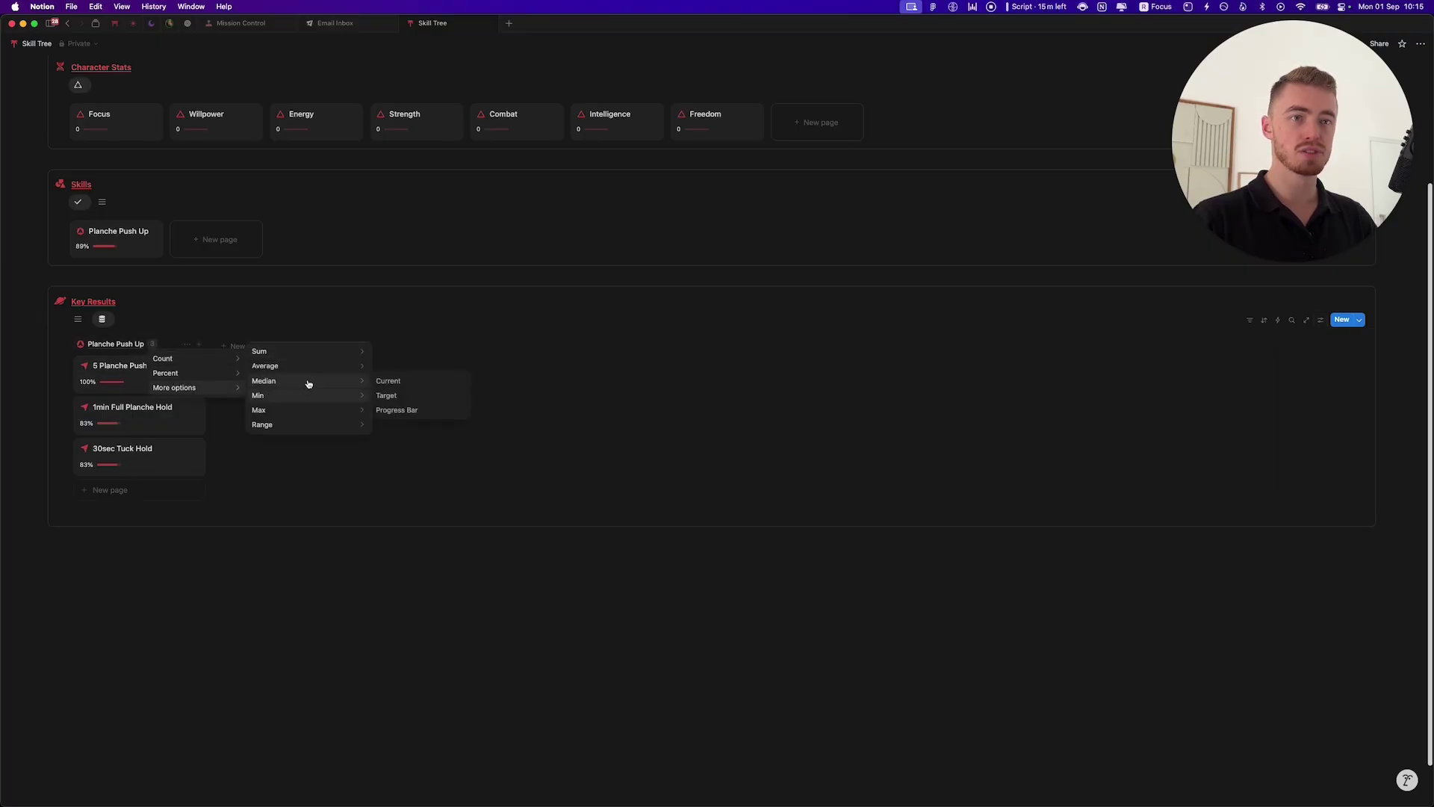
pyautogui.moveTo(320, 368)
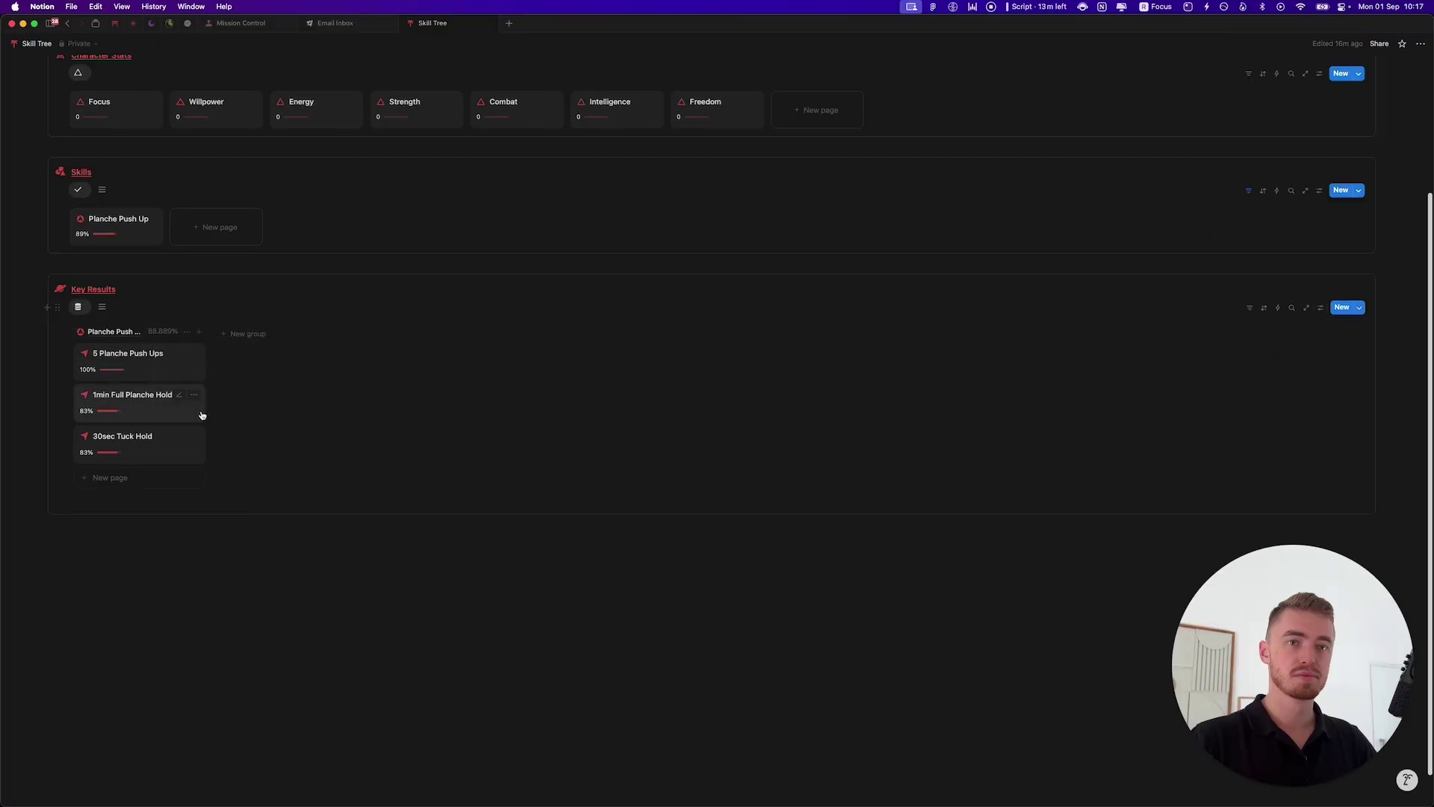
# Step: Review the finished Skill Tree page, switching Key Results between board and grouped table views
pyautogui.scroll(5, 221, 351)
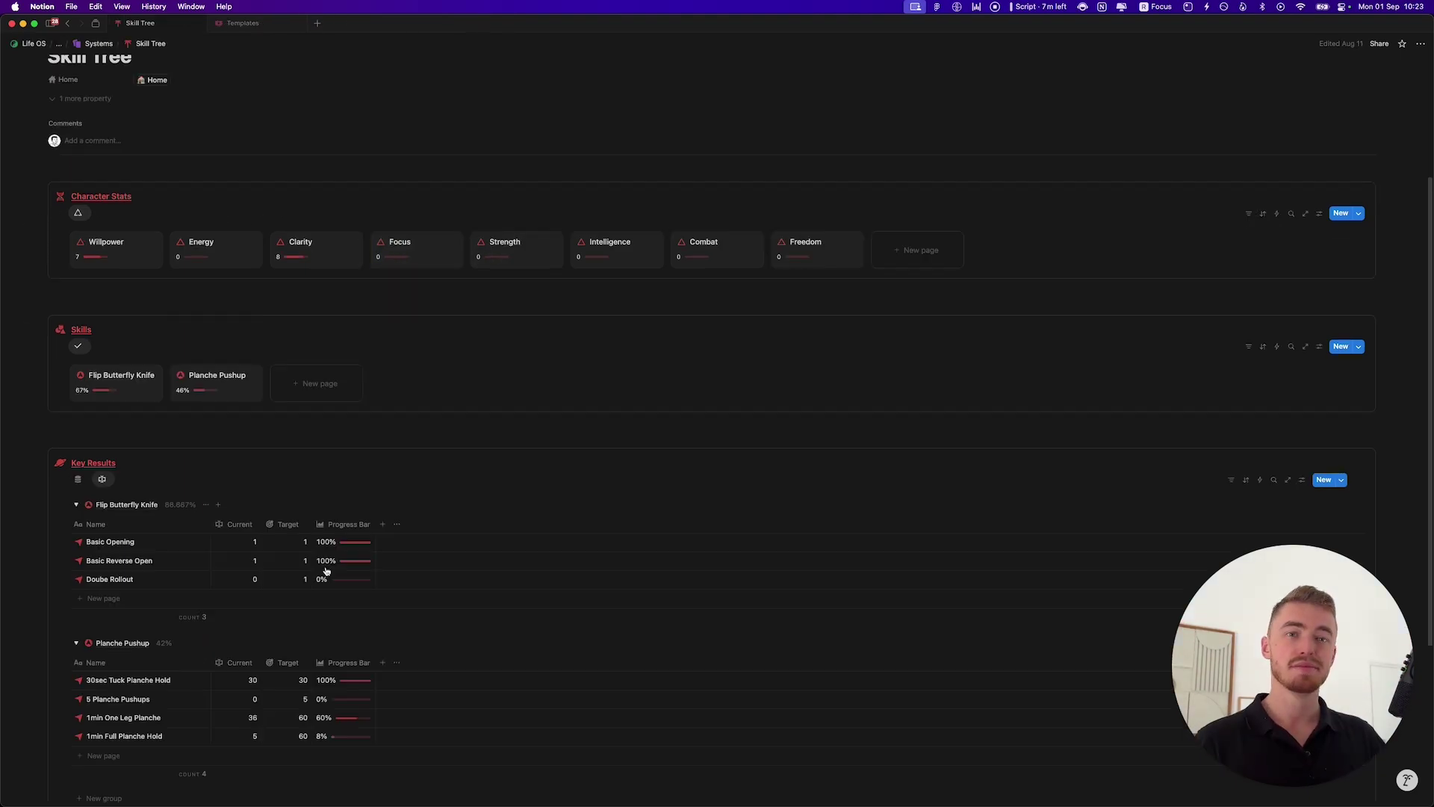
pyautogui.scroll(5, 410, 154)
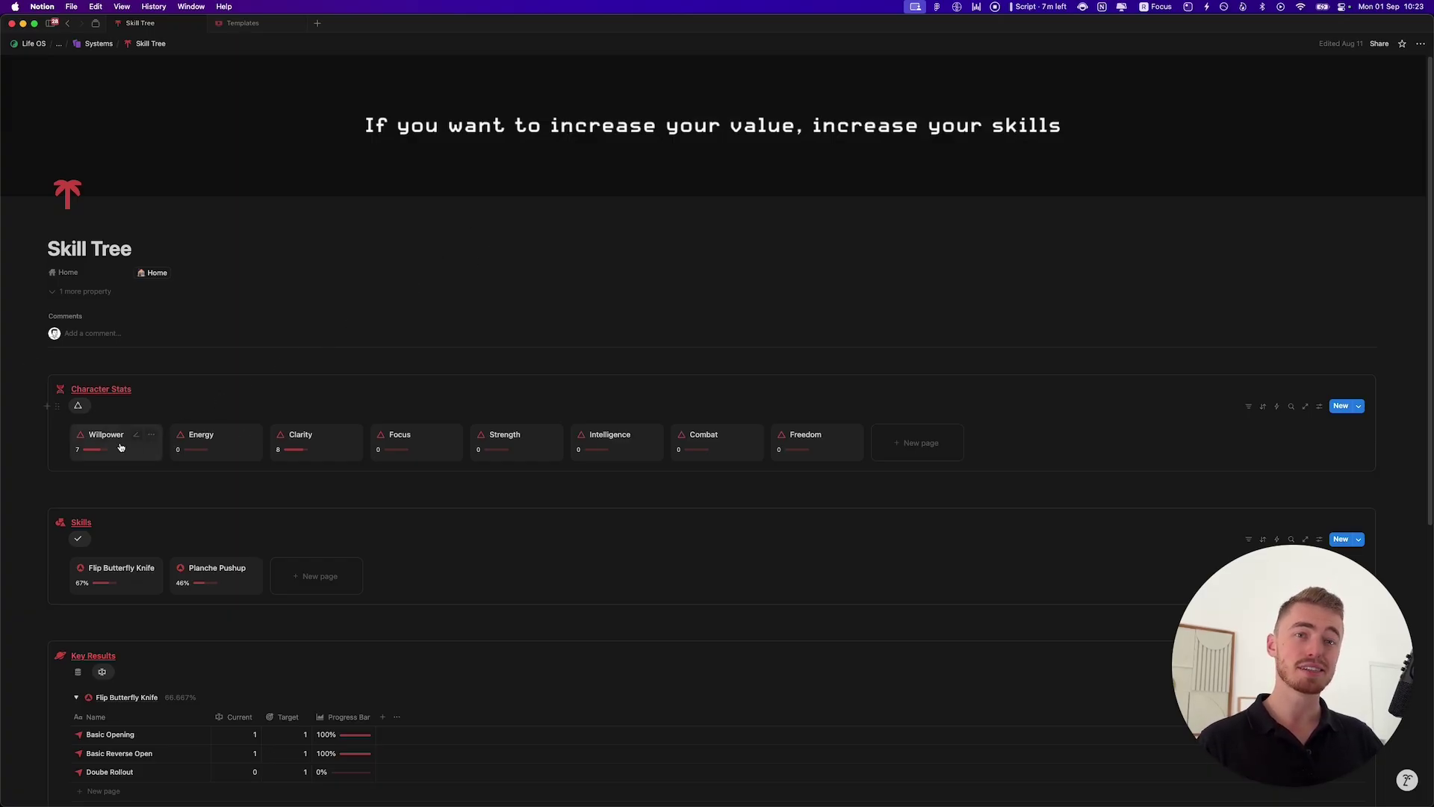
pyautogui.scroll(-5, 506, 448)
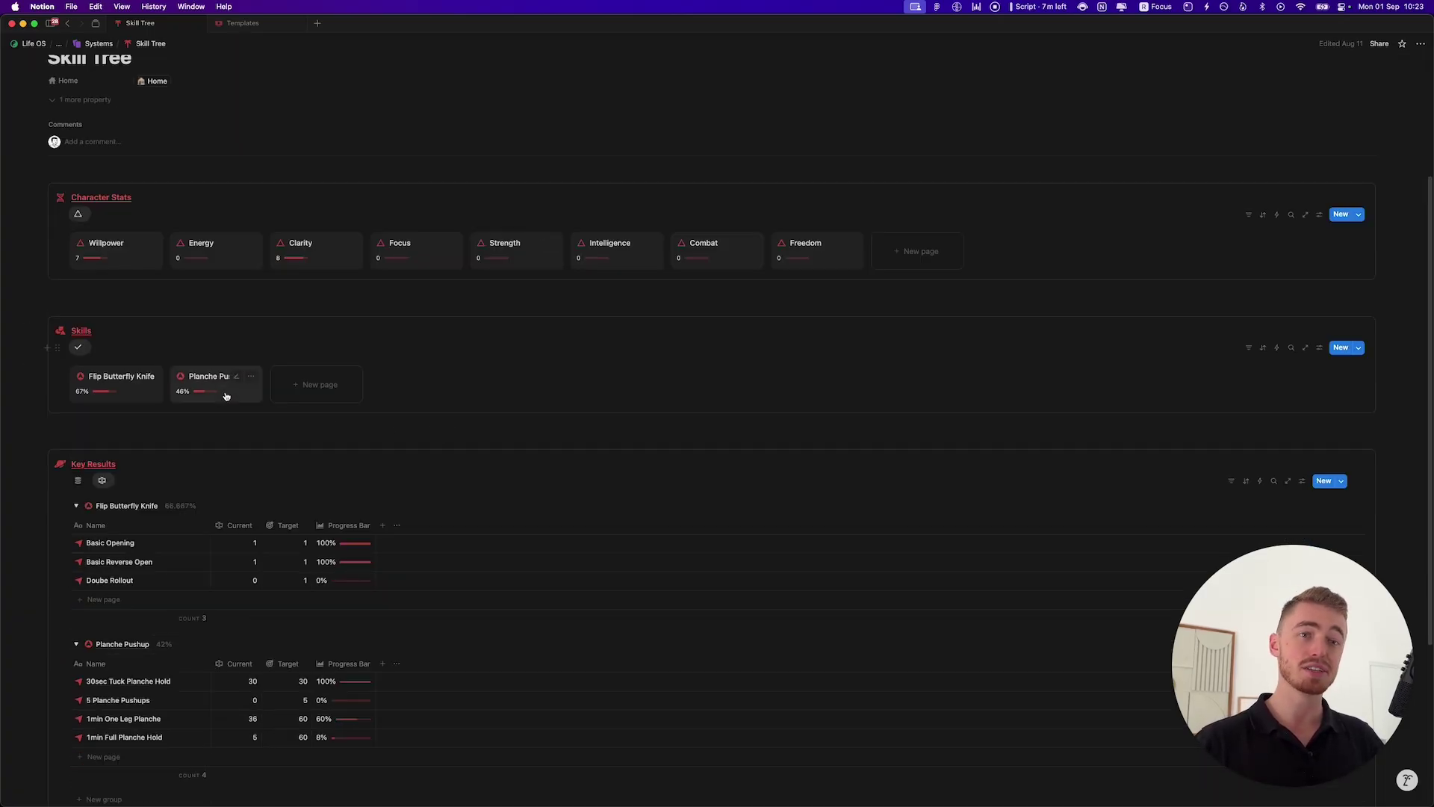
pyautogui.click(102, 480)
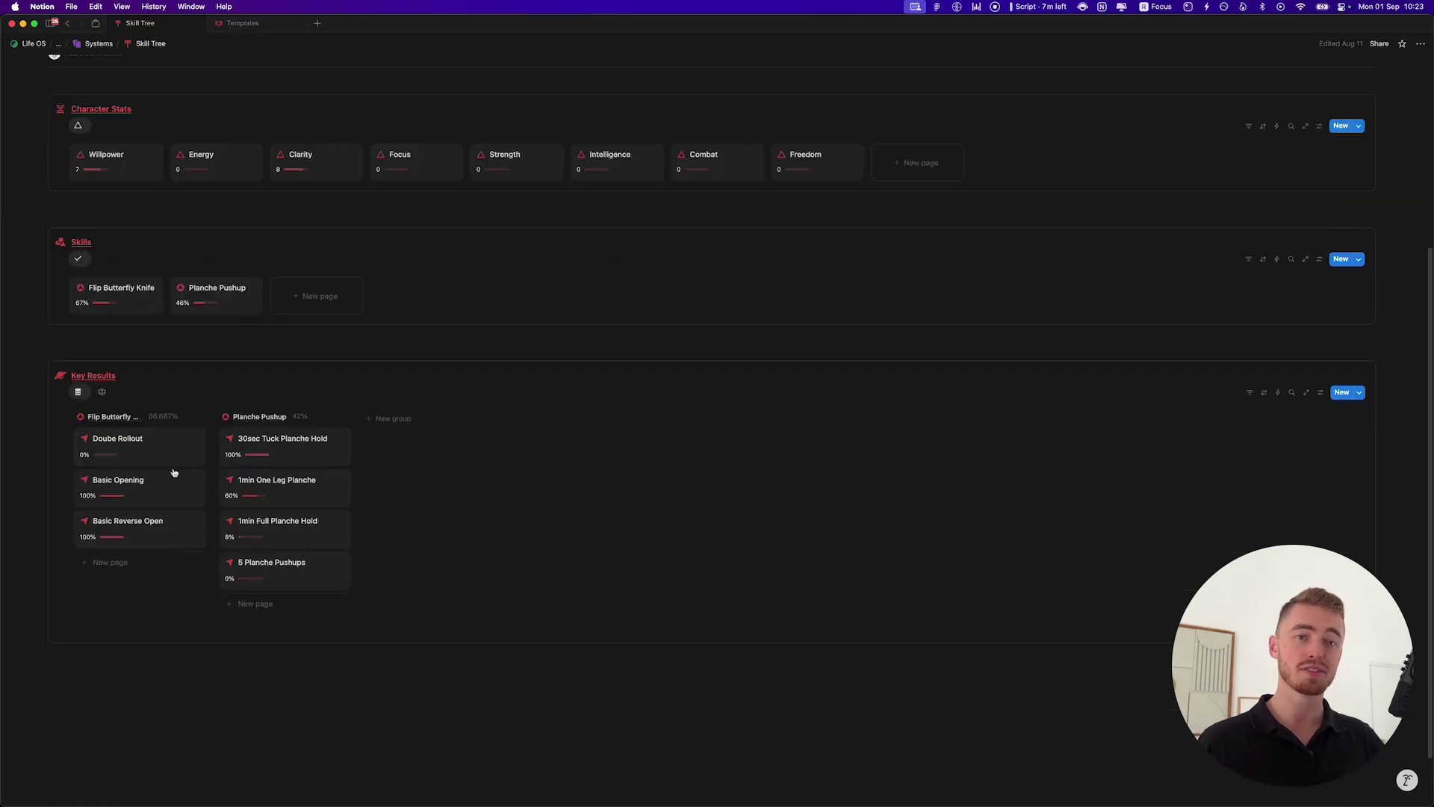
pyautogui.click(103, 335)
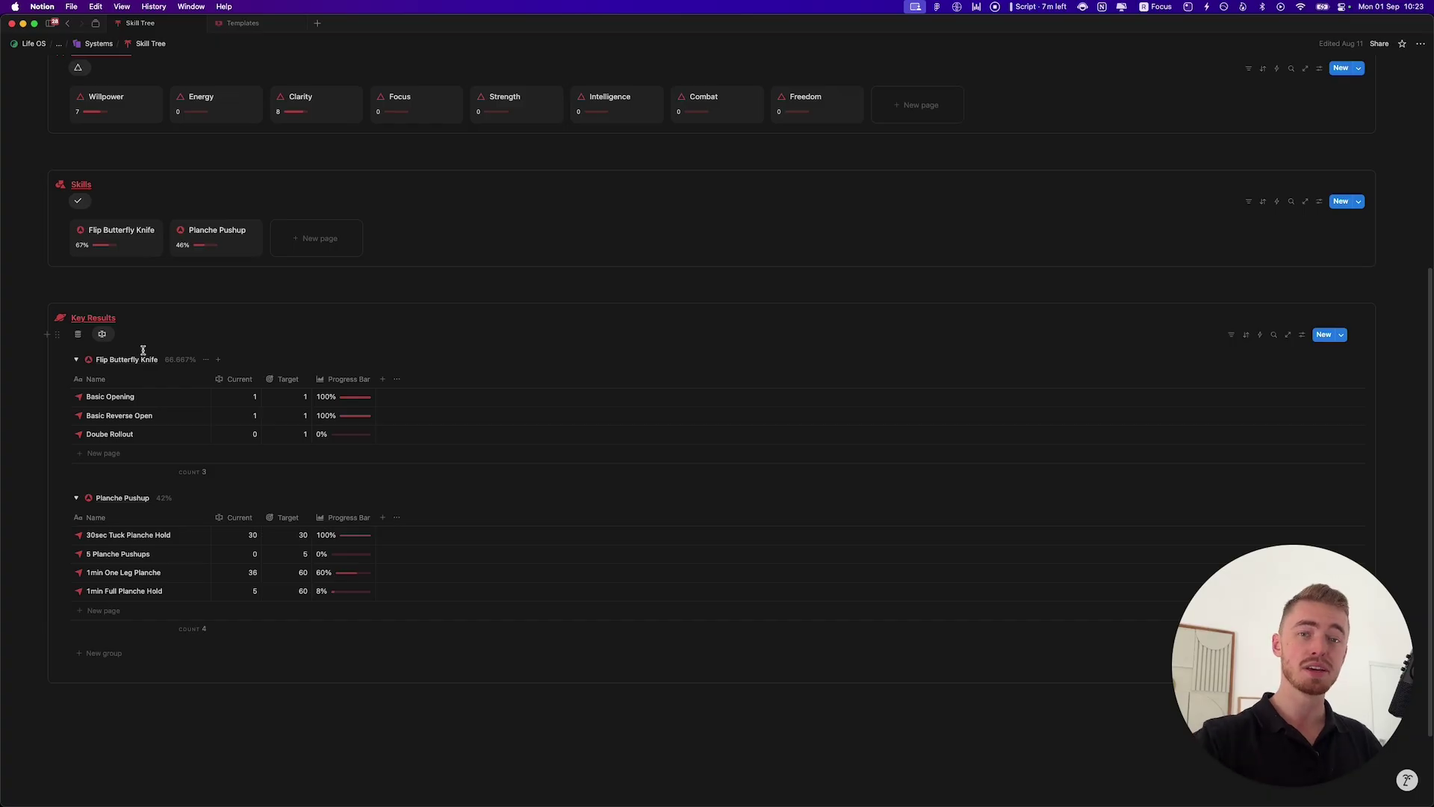
# Step: Go to the Life OS page via the breadcrumb and scroll through its dashboard
pyautogui.scroll(5, 437, 394)
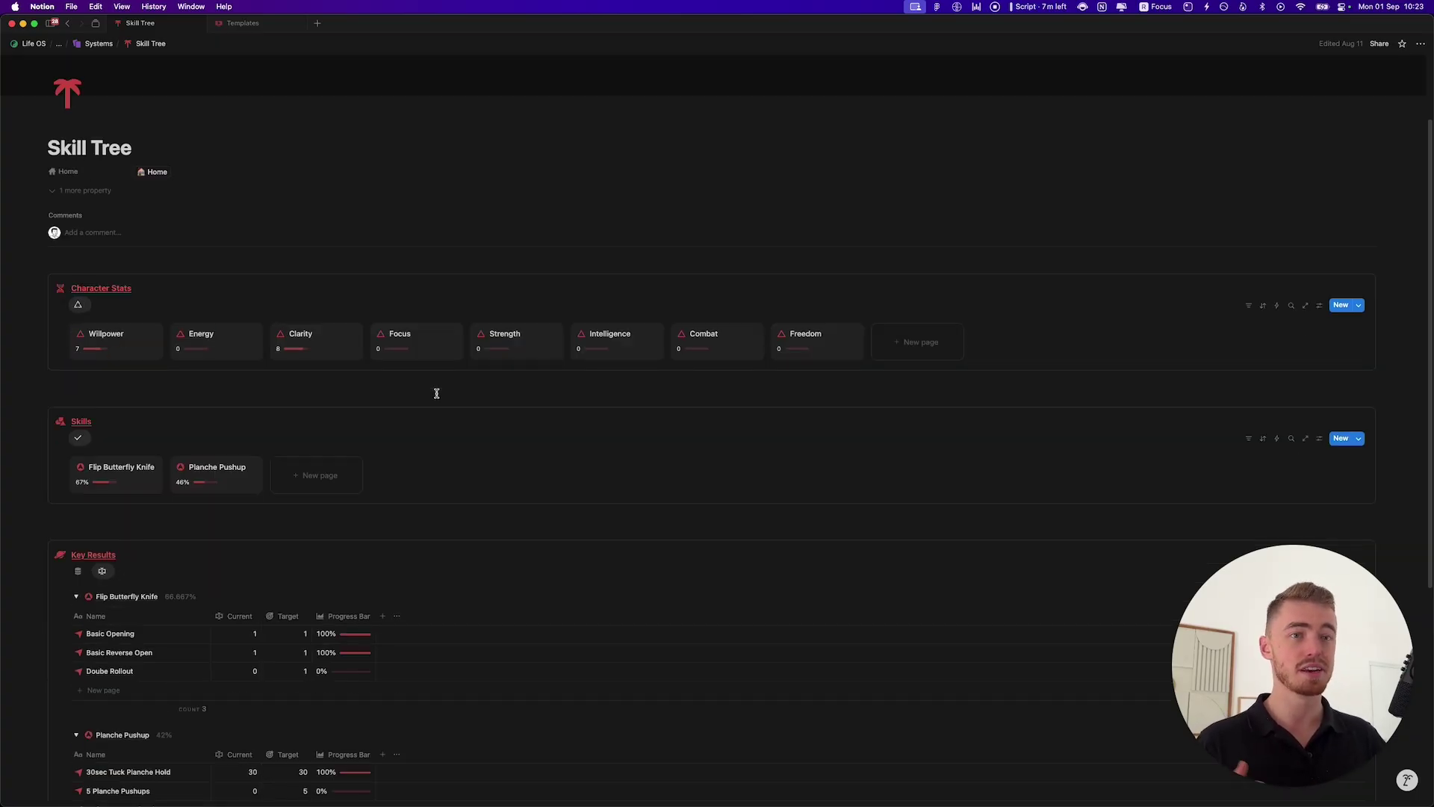
pyautogui.scroll(-3, 437, 393)
pyautogui.scroll(5, 437, 394)
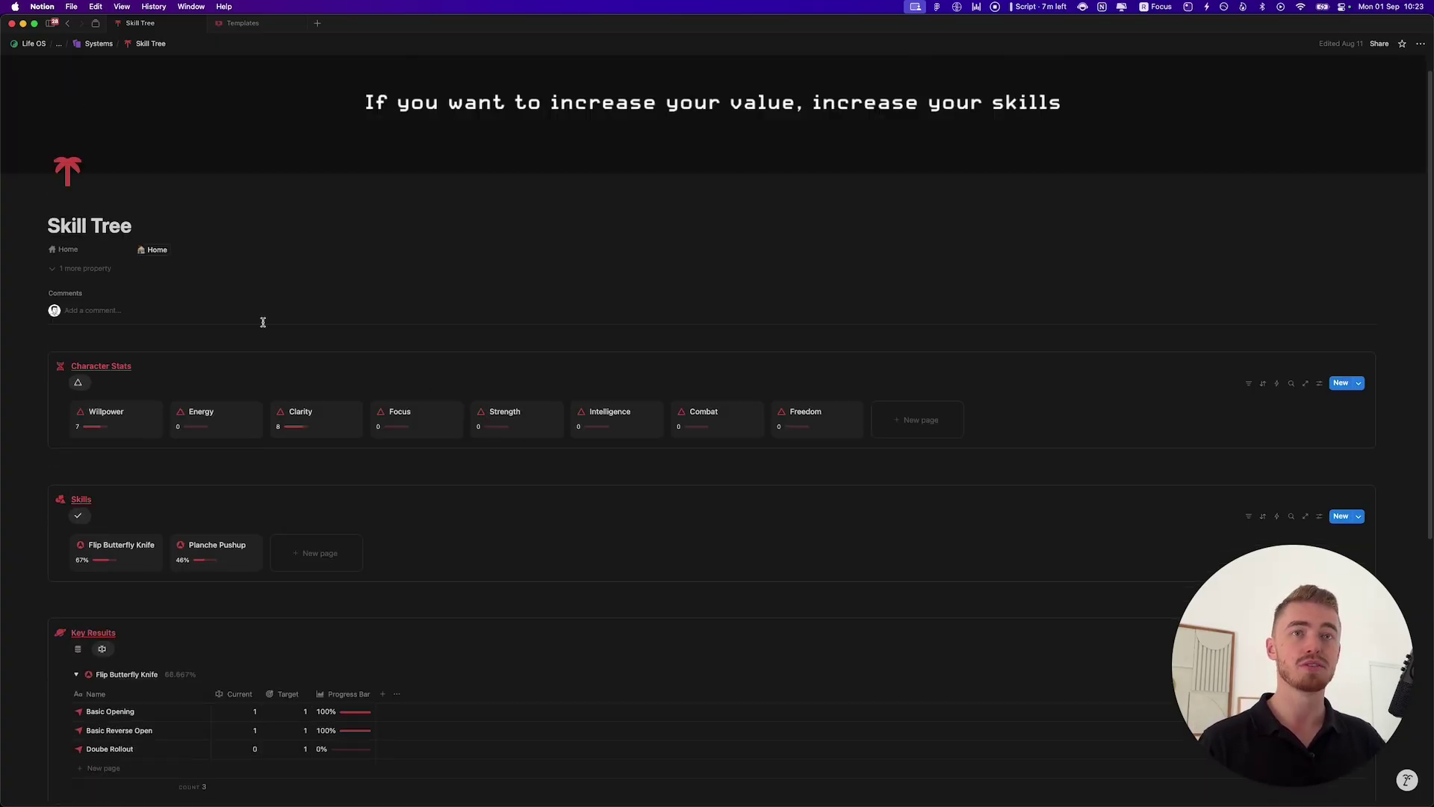
pyautogui.click(32, 45)
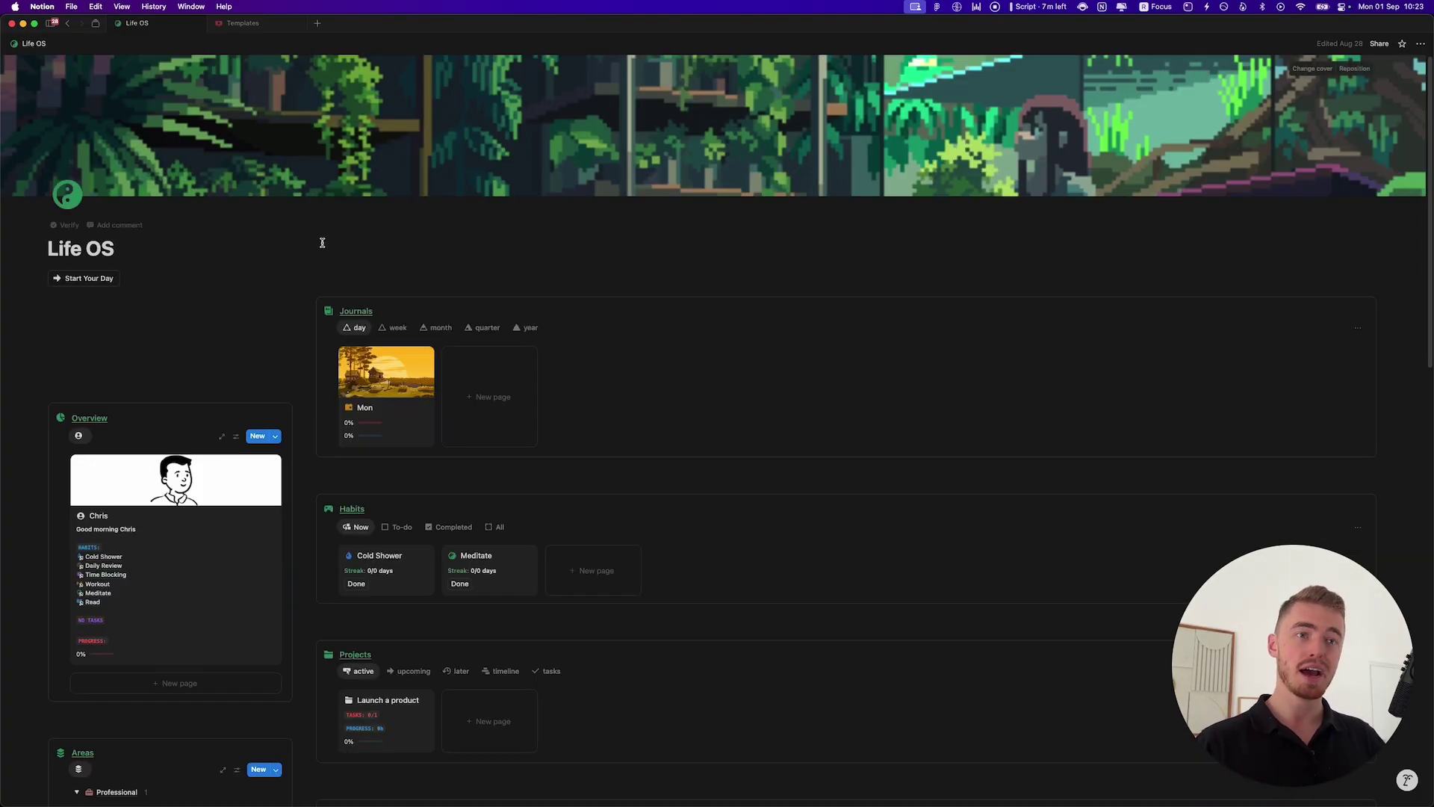
pyautogui.scroll(-5, 422, 322)
pyautogui.scroll(-8, 424, 323)
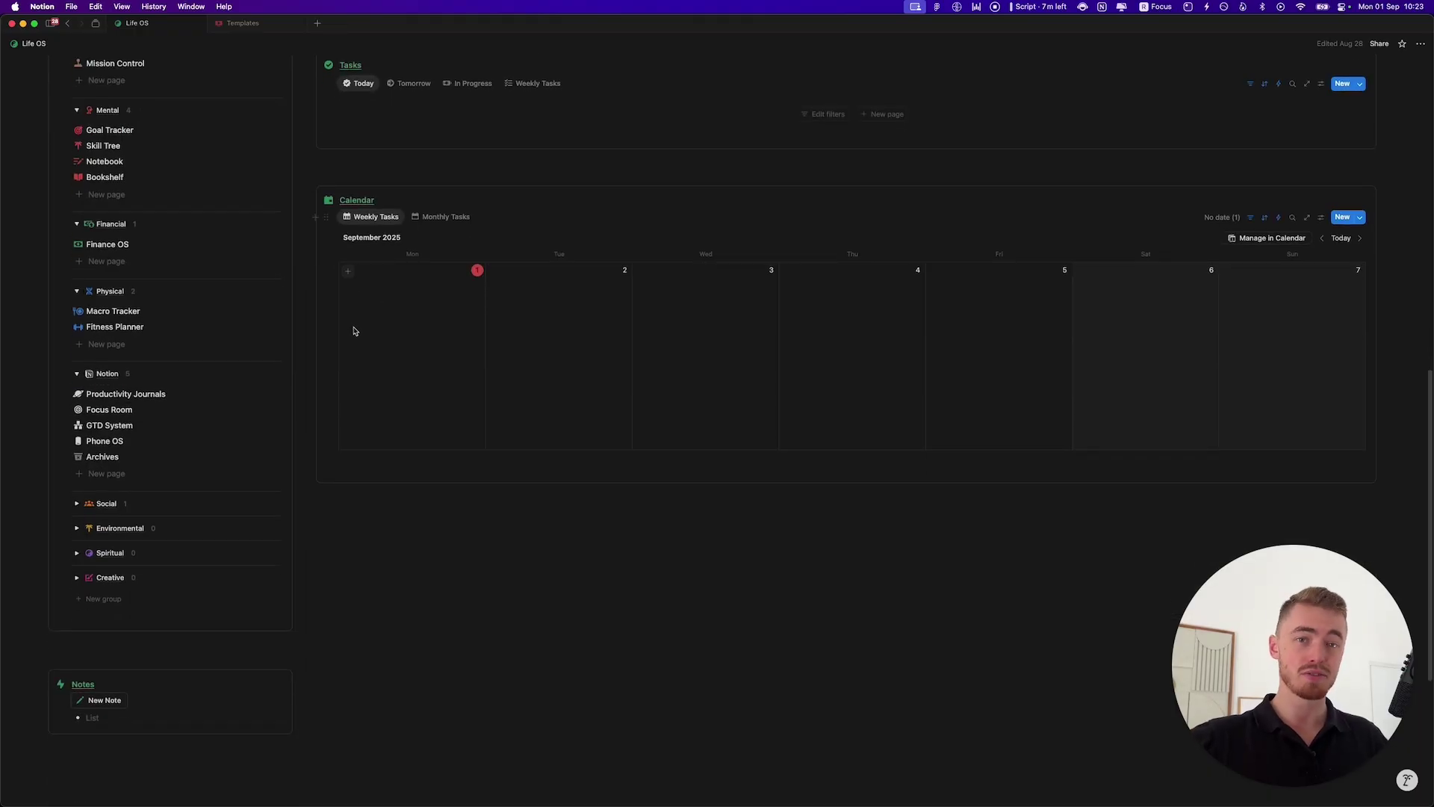
pyautogui.scroll(8, 353, 321)
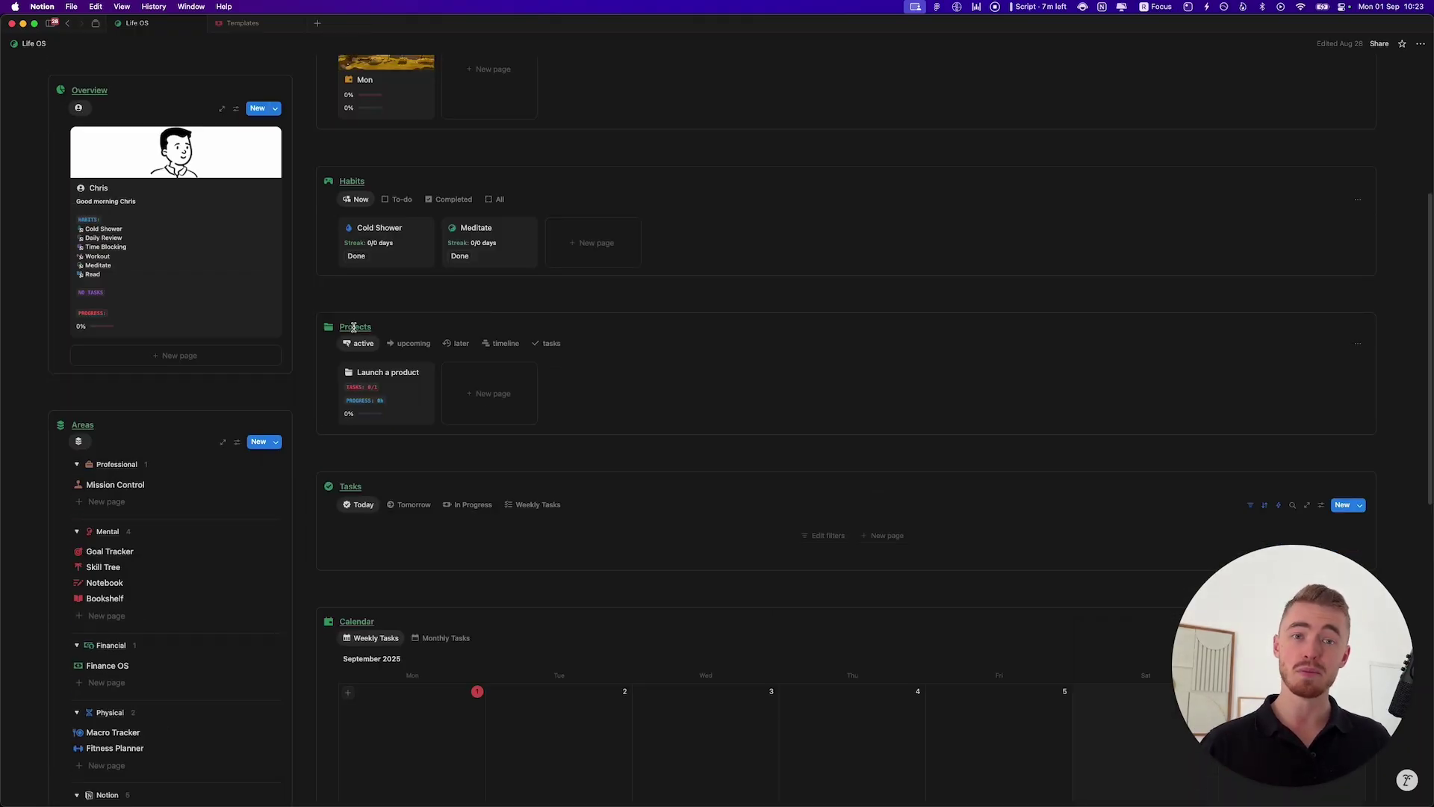